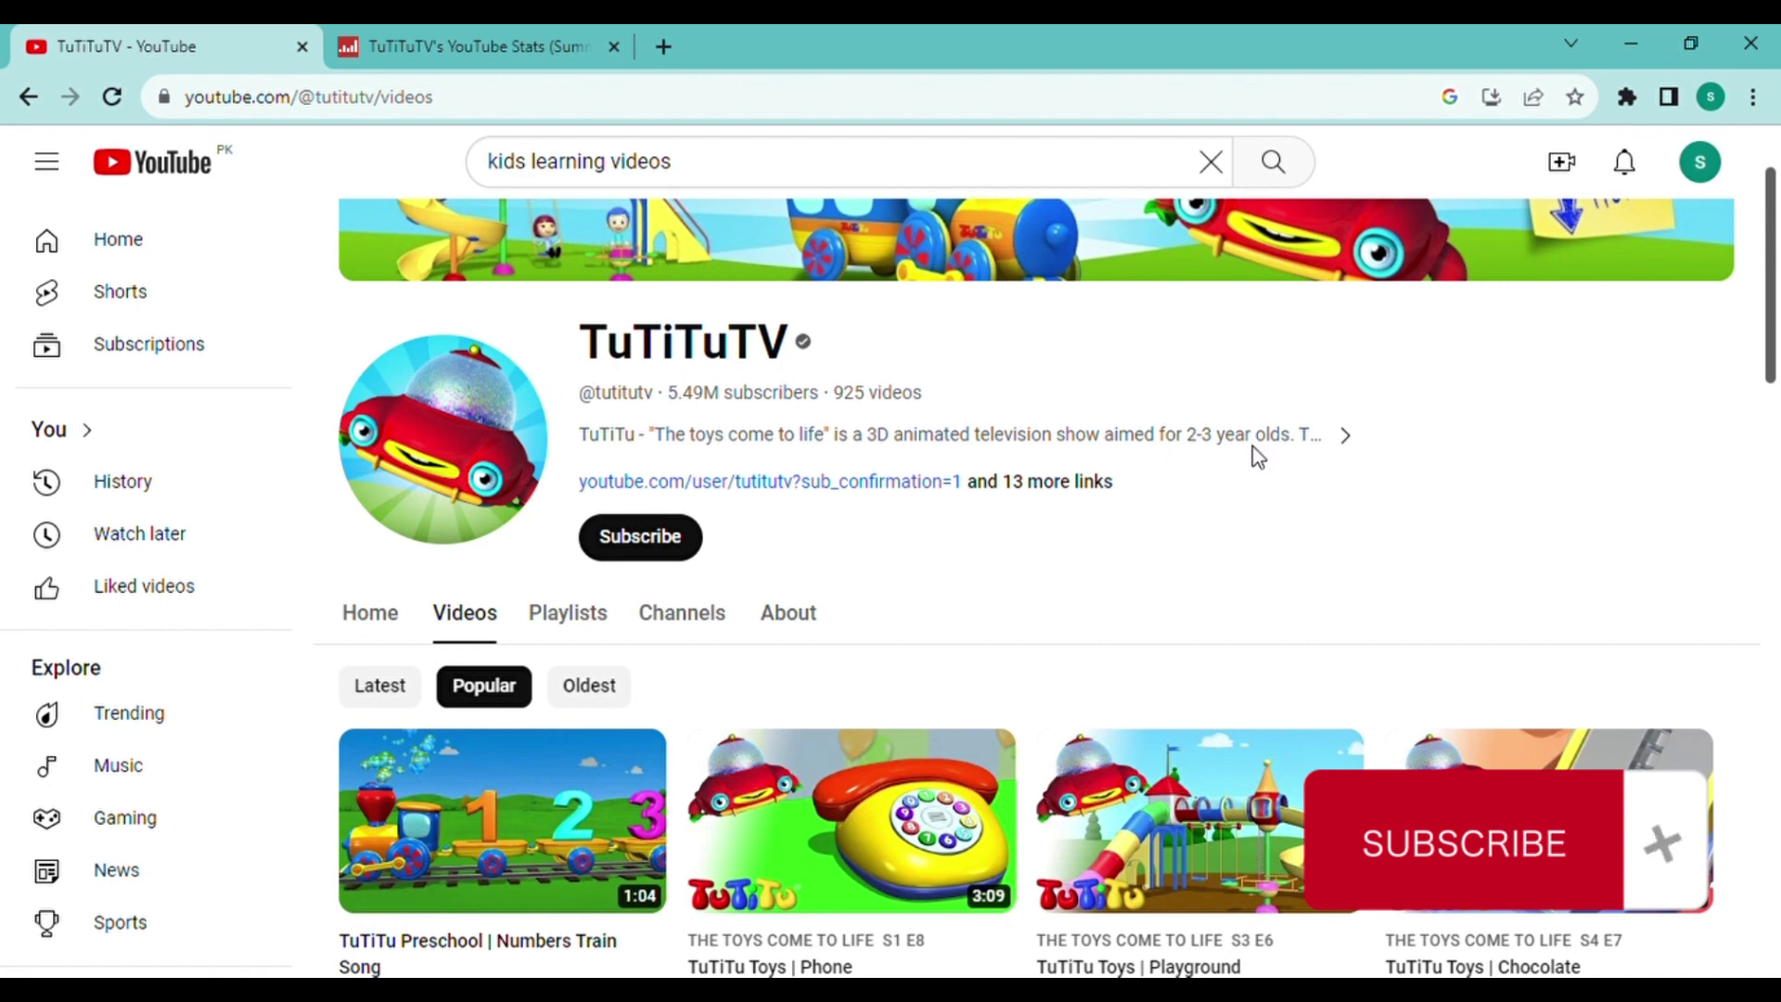
left_click_drag(1772, 296, 1776, 478)
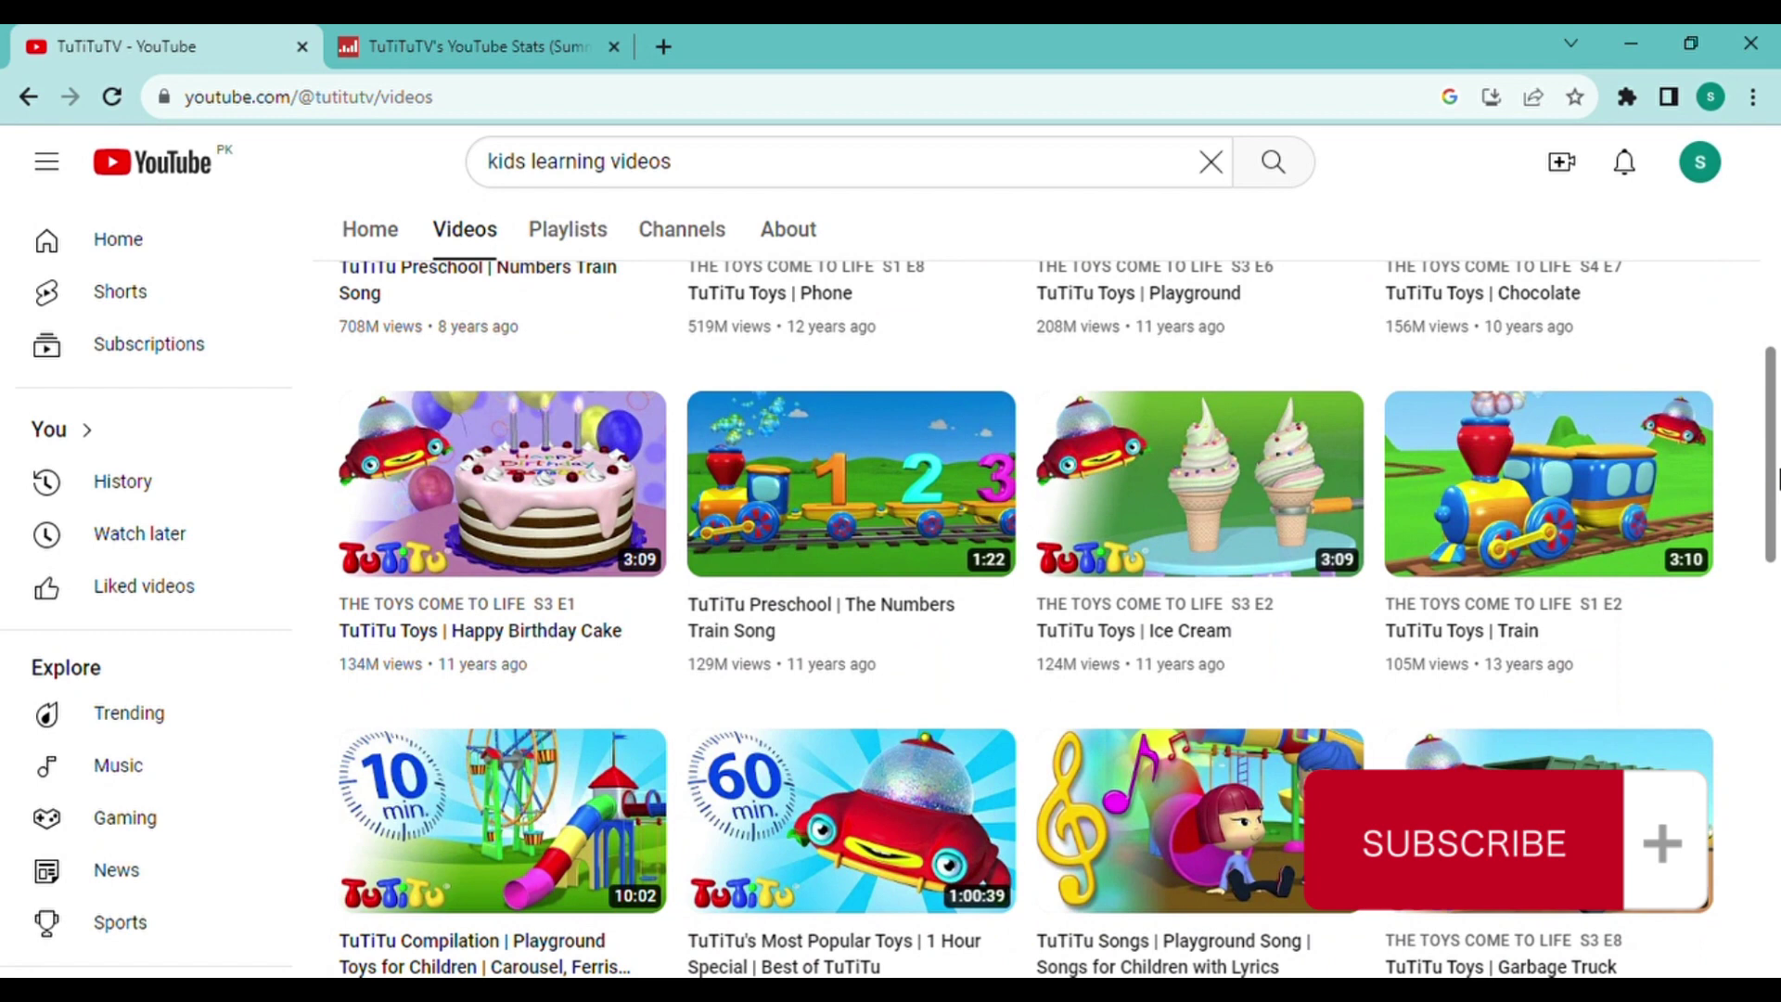
scroll(720, 453, "up", 5)
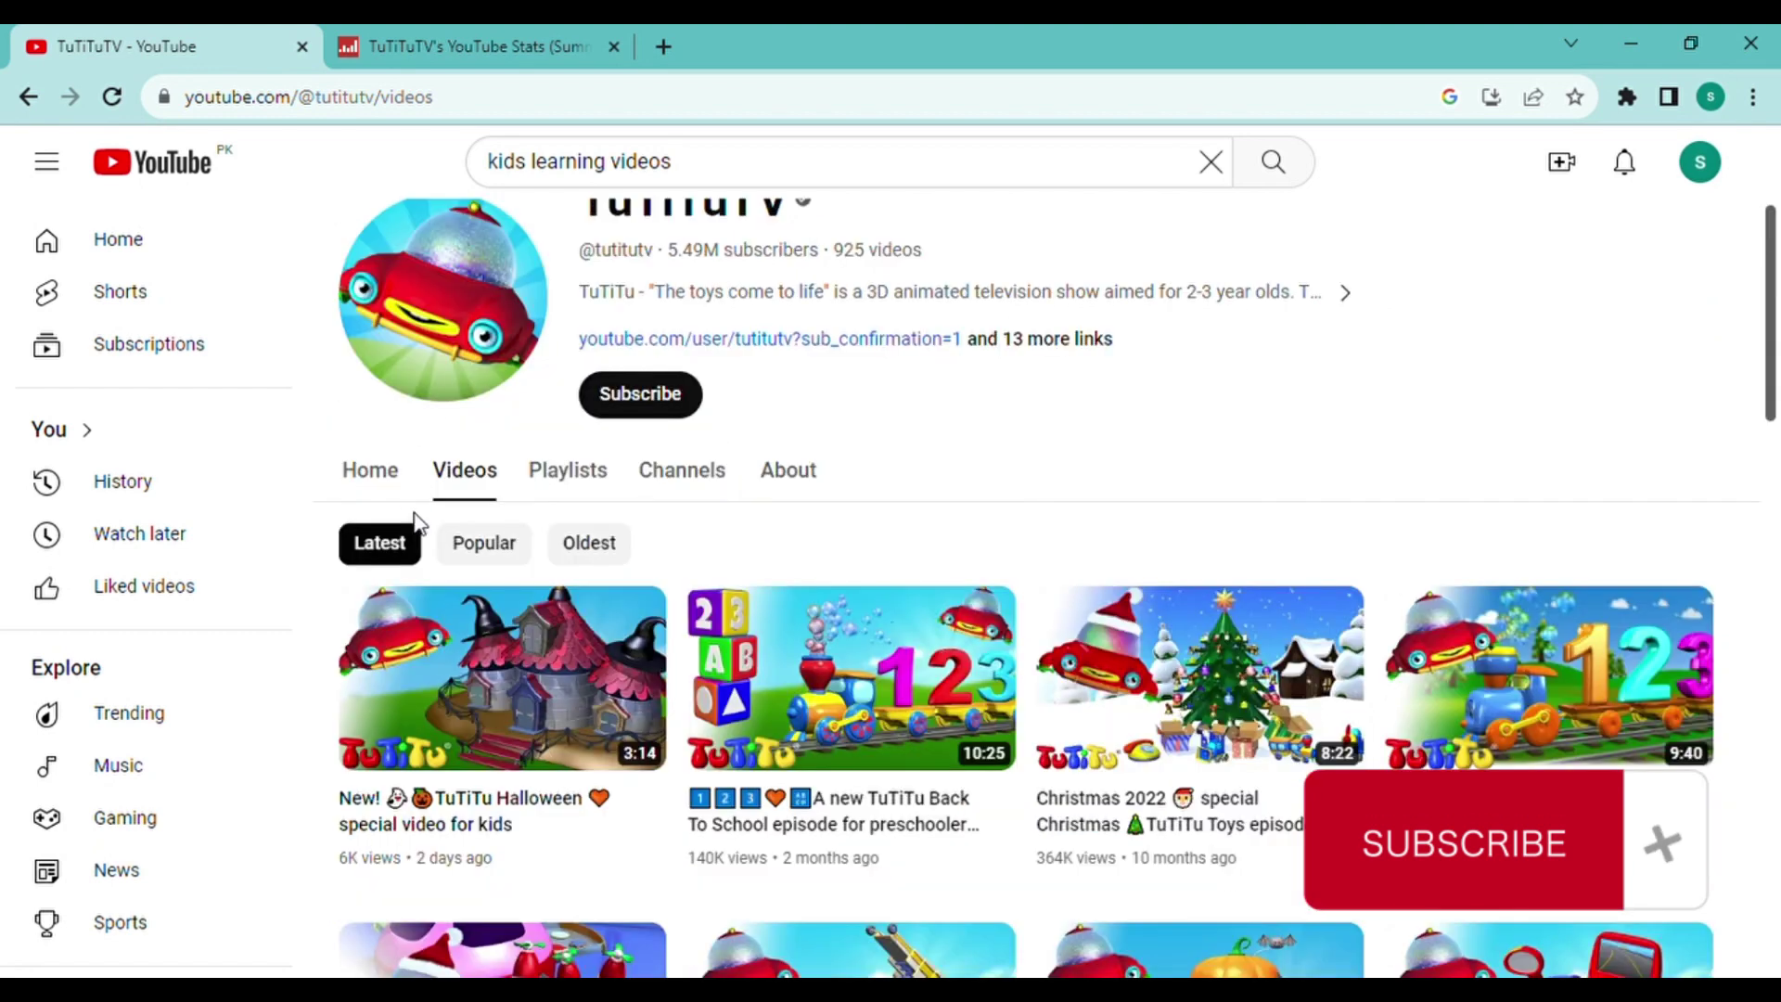
- Sort the TuTiTuTV channel's videos with the Popular filter
left_click(490, 555)
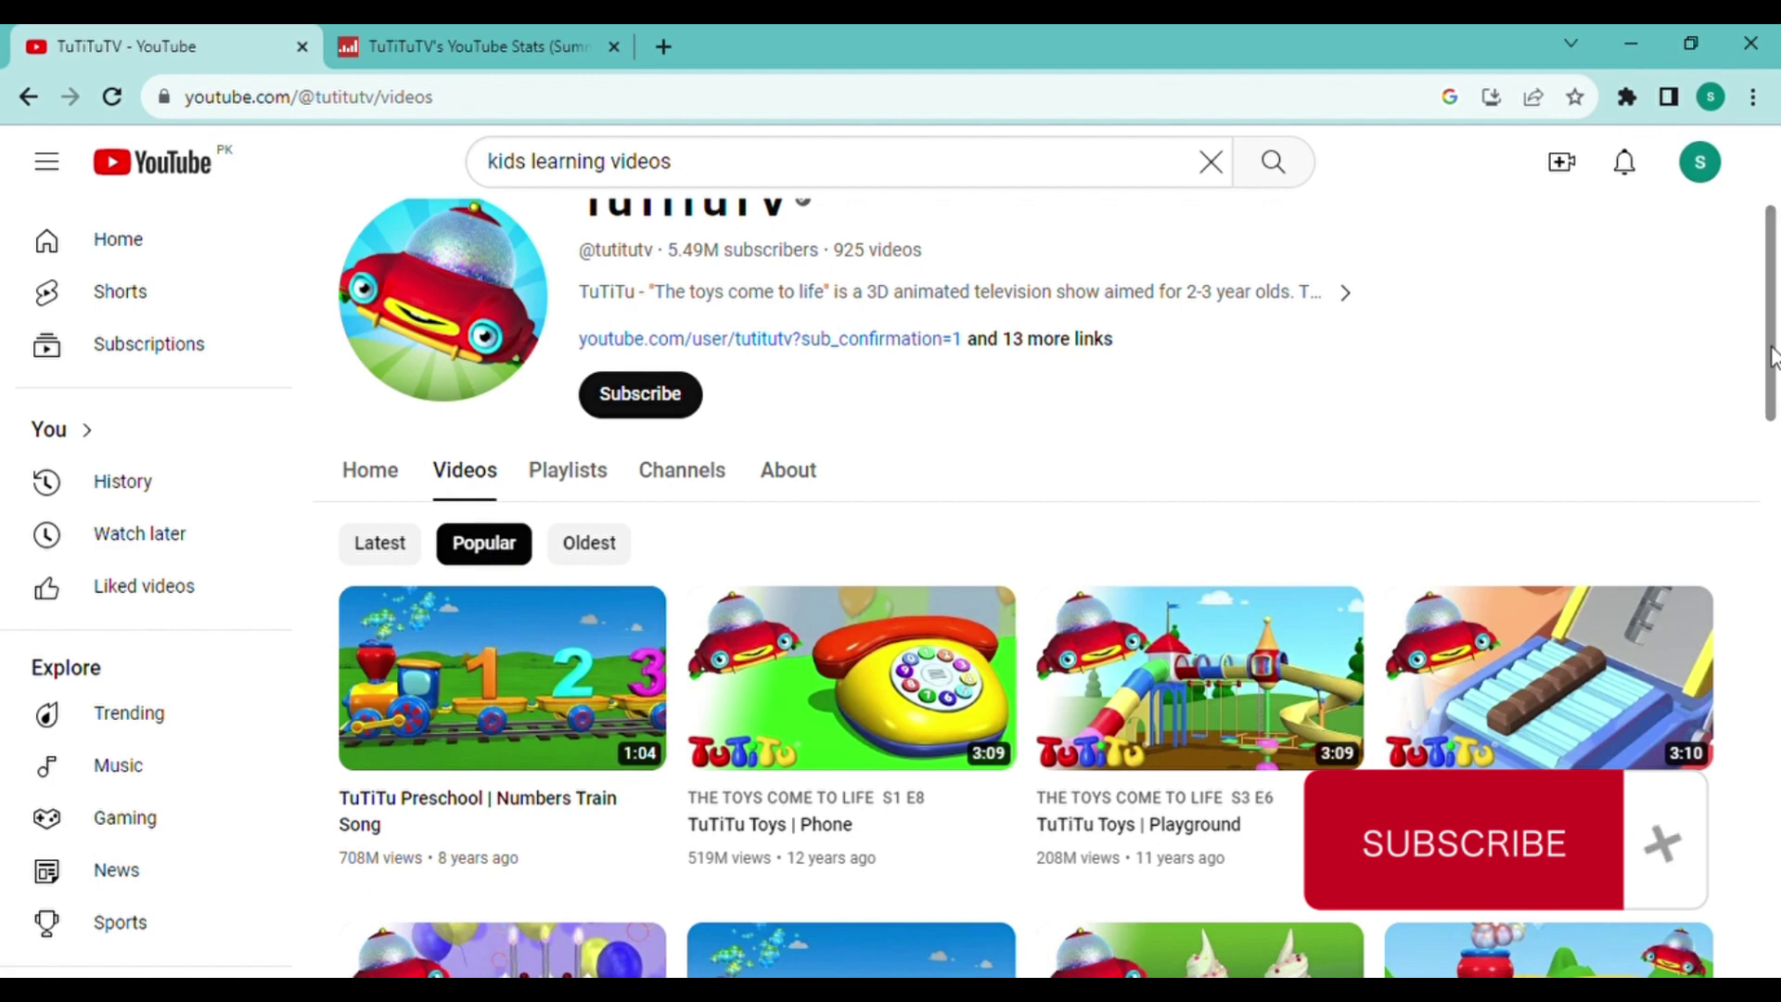
scroll(1774, 358, "down", 1)
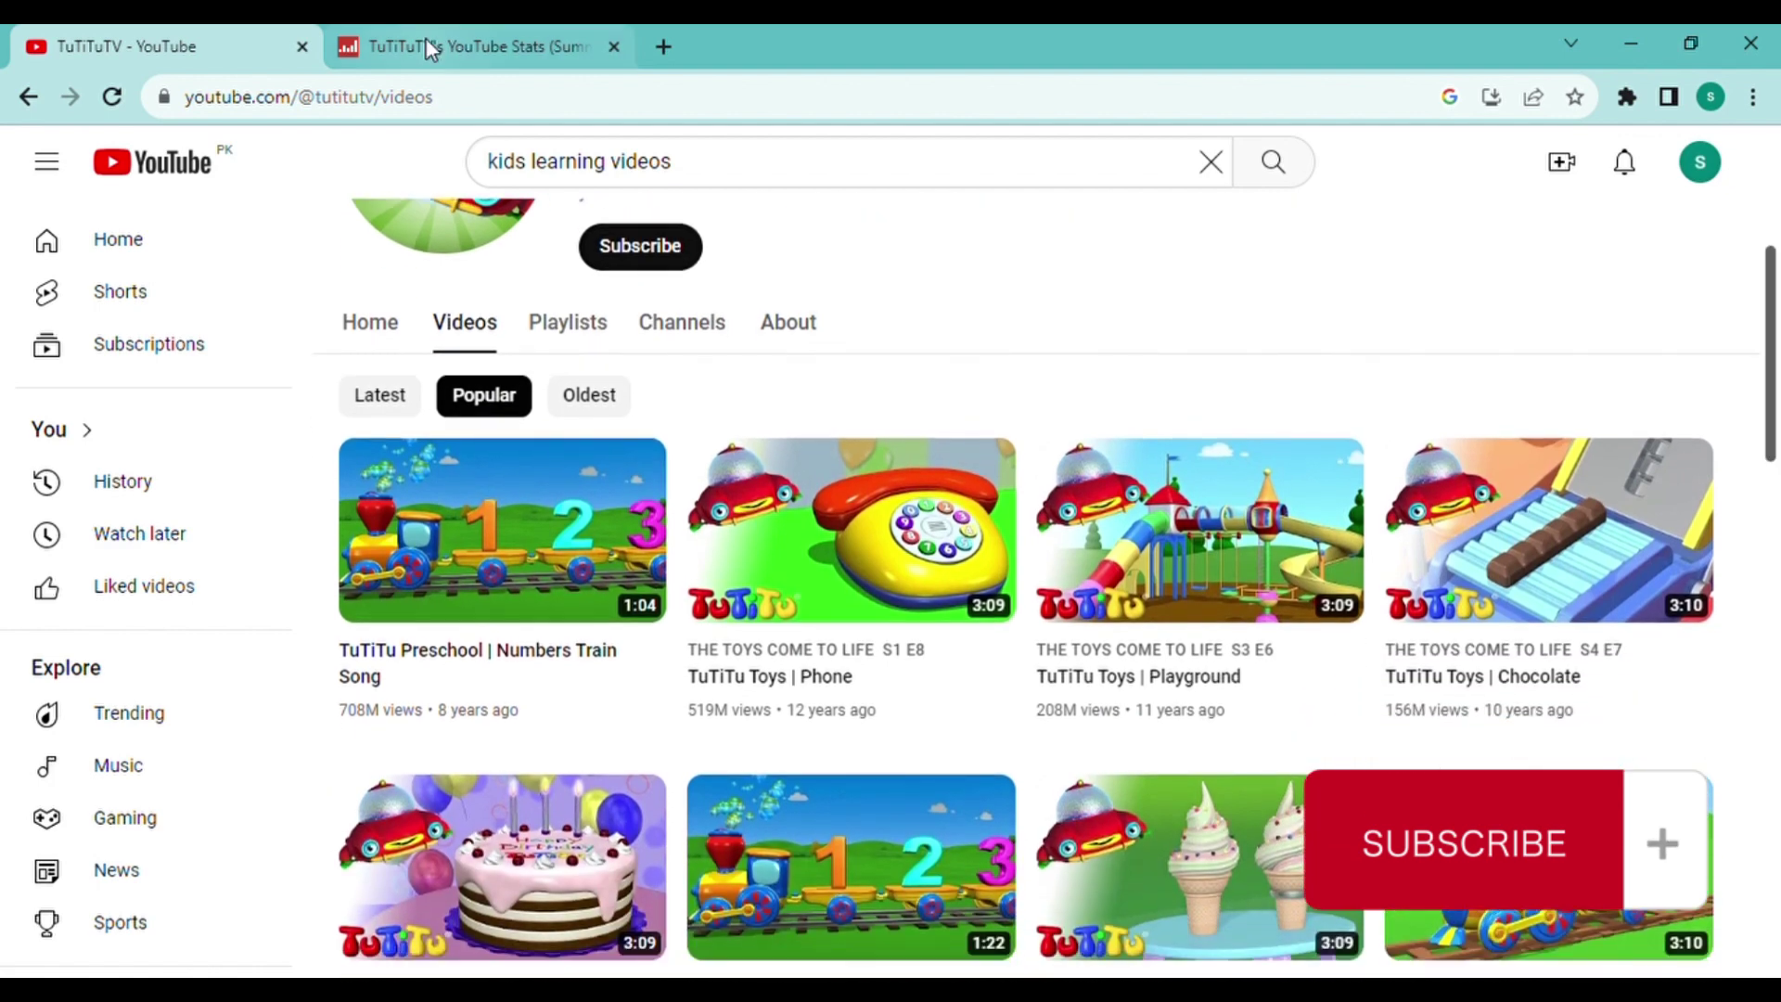
left_click(427, 42)
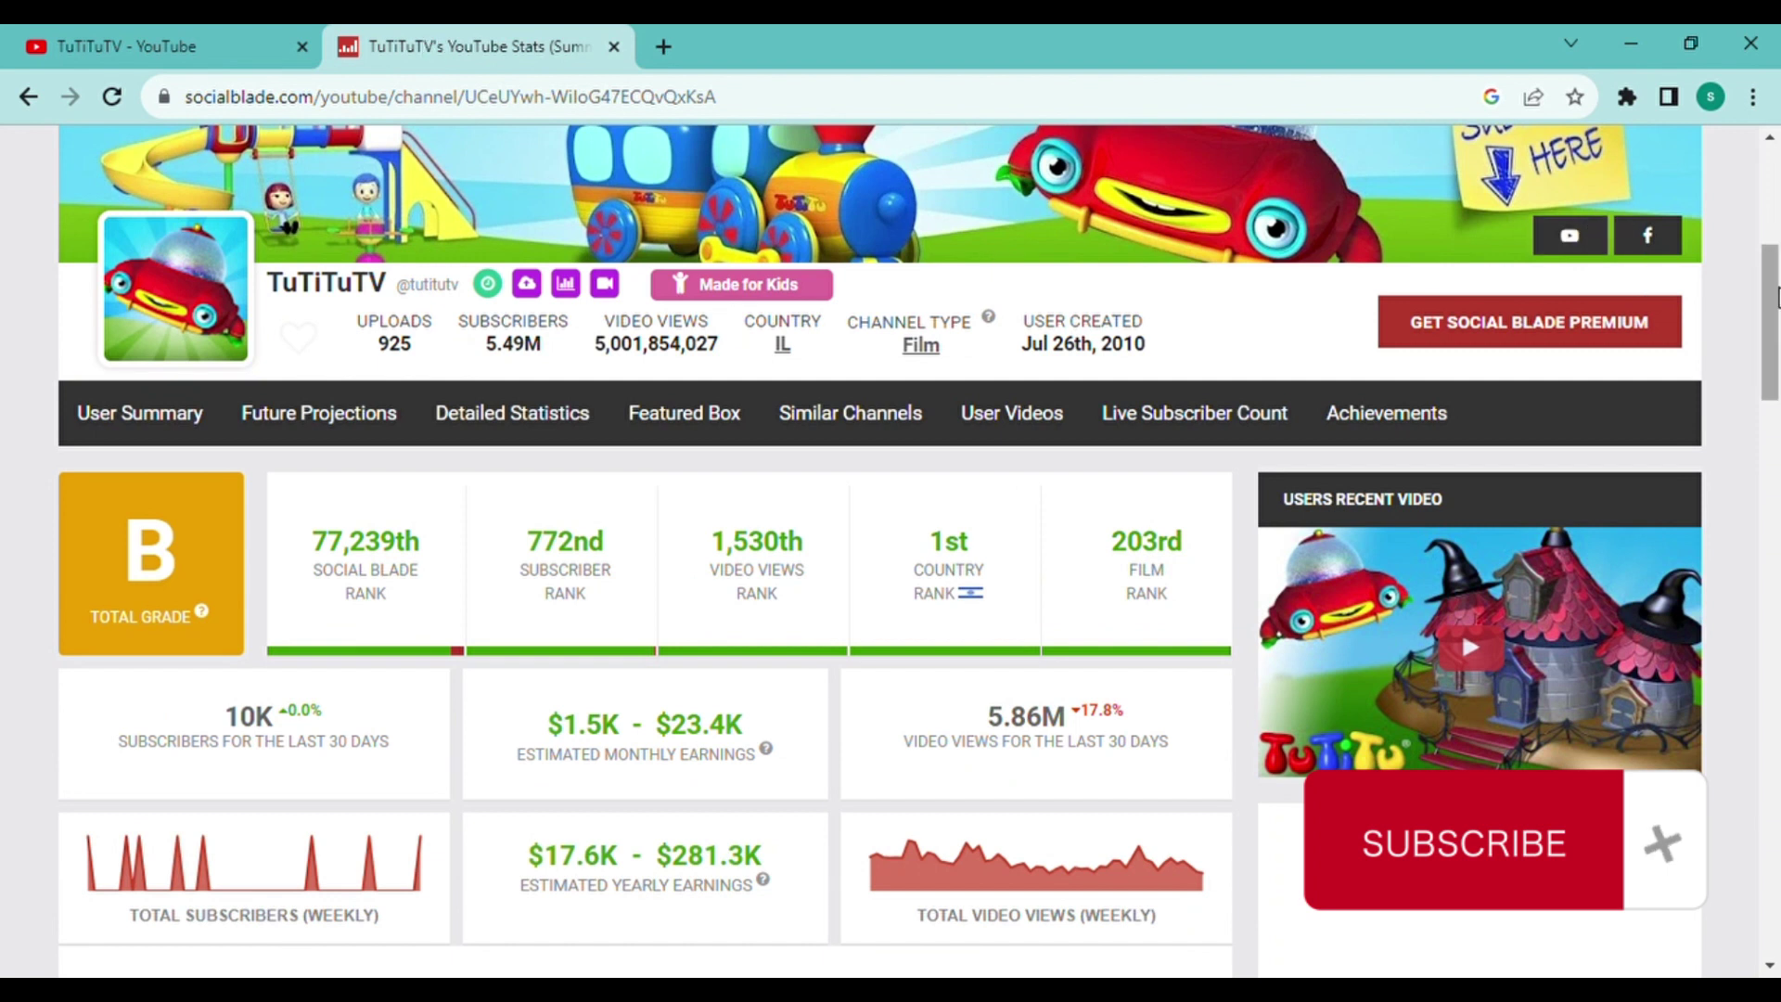
scroll(1777, 295, "down", 1)
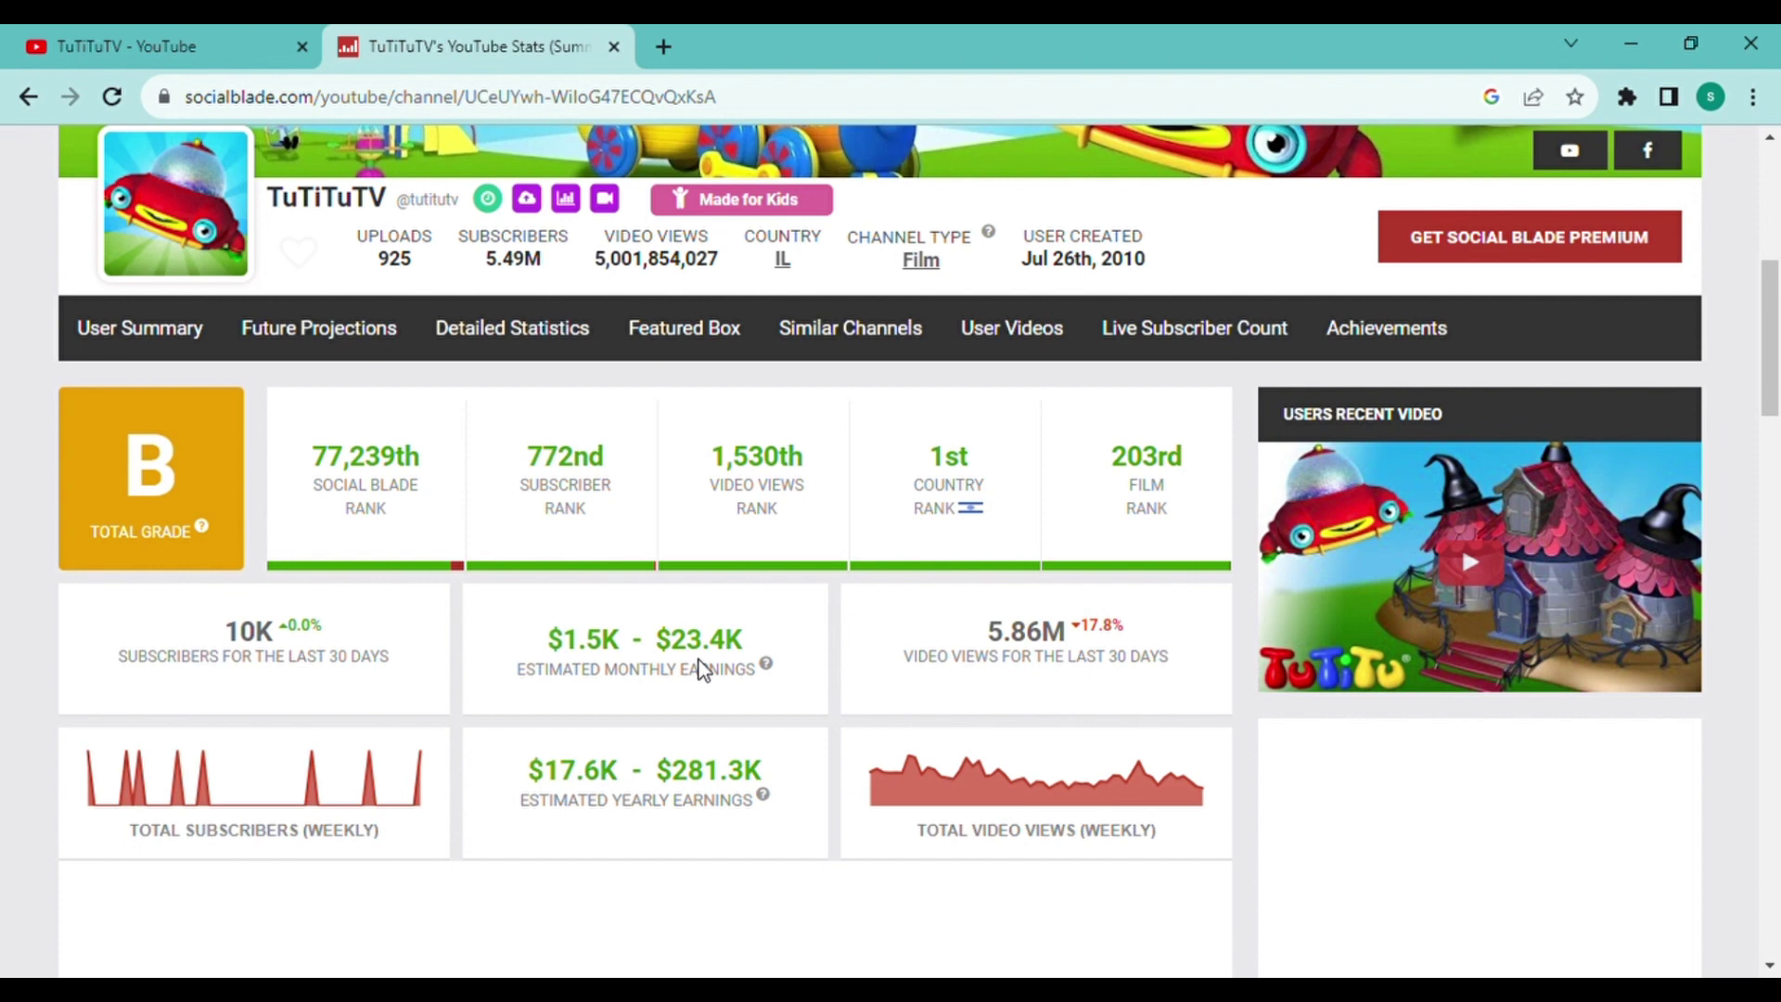
left_click(1371, 558)
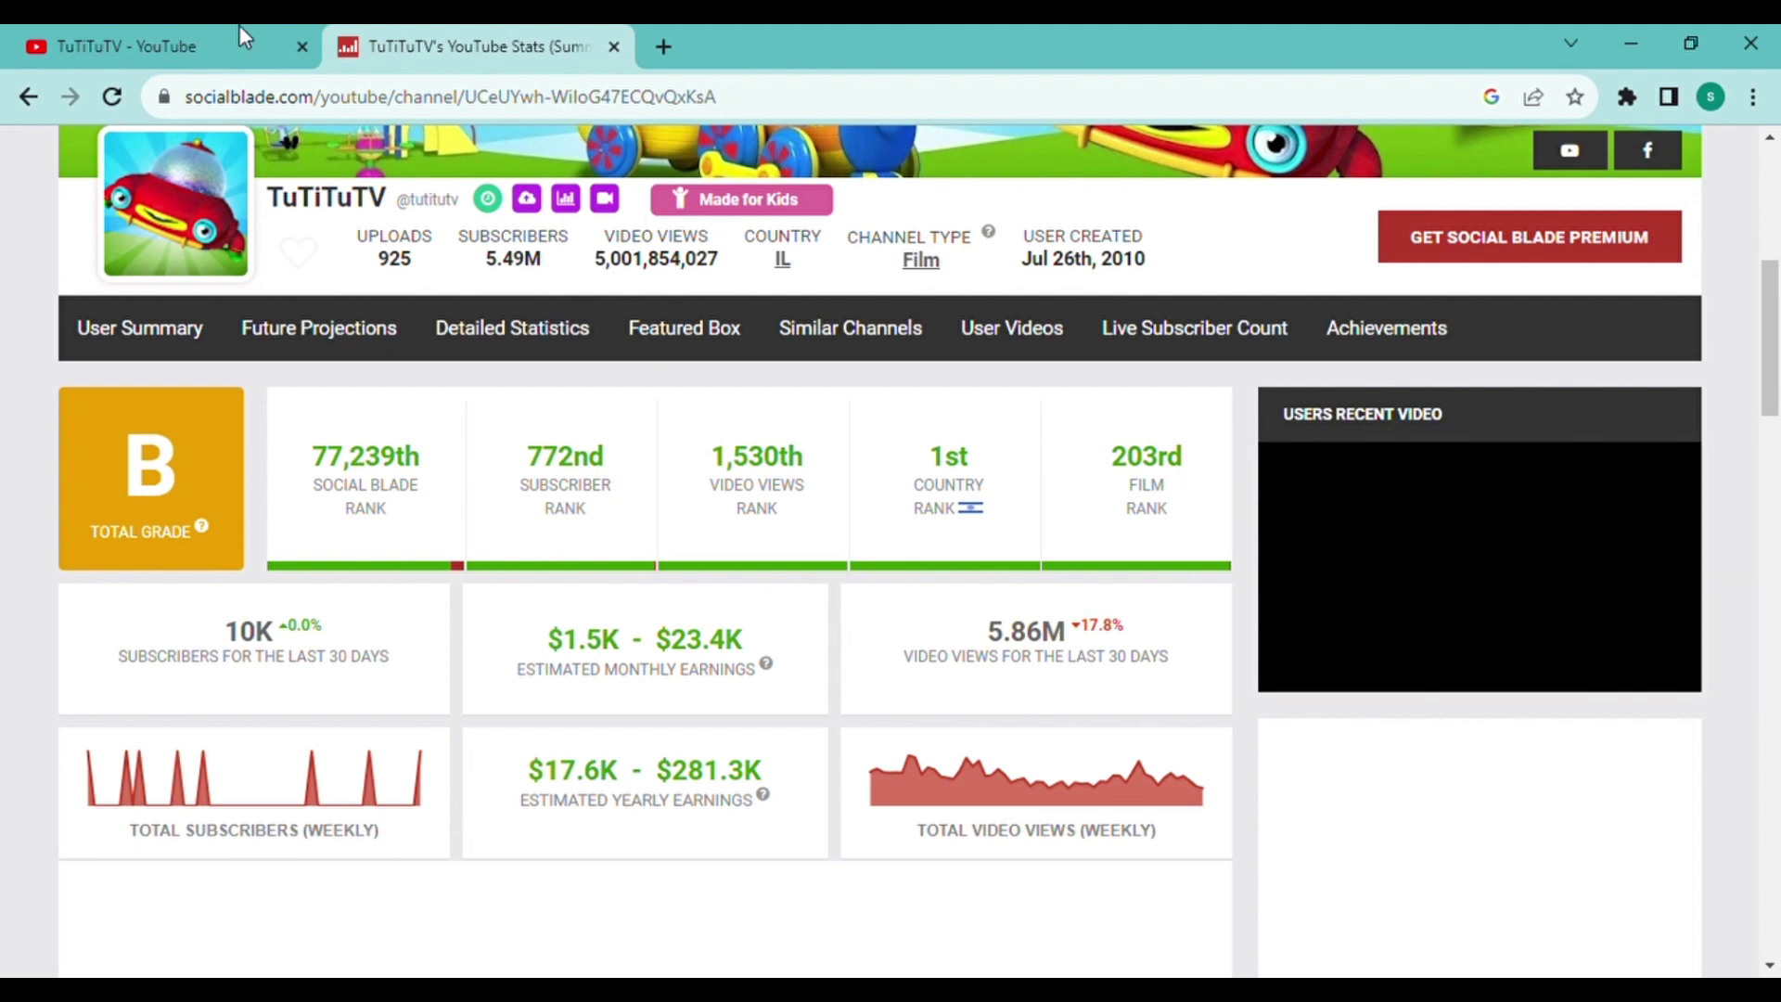
- Return to the TuTiTuTV channel videos tab
left_click(170, 47)
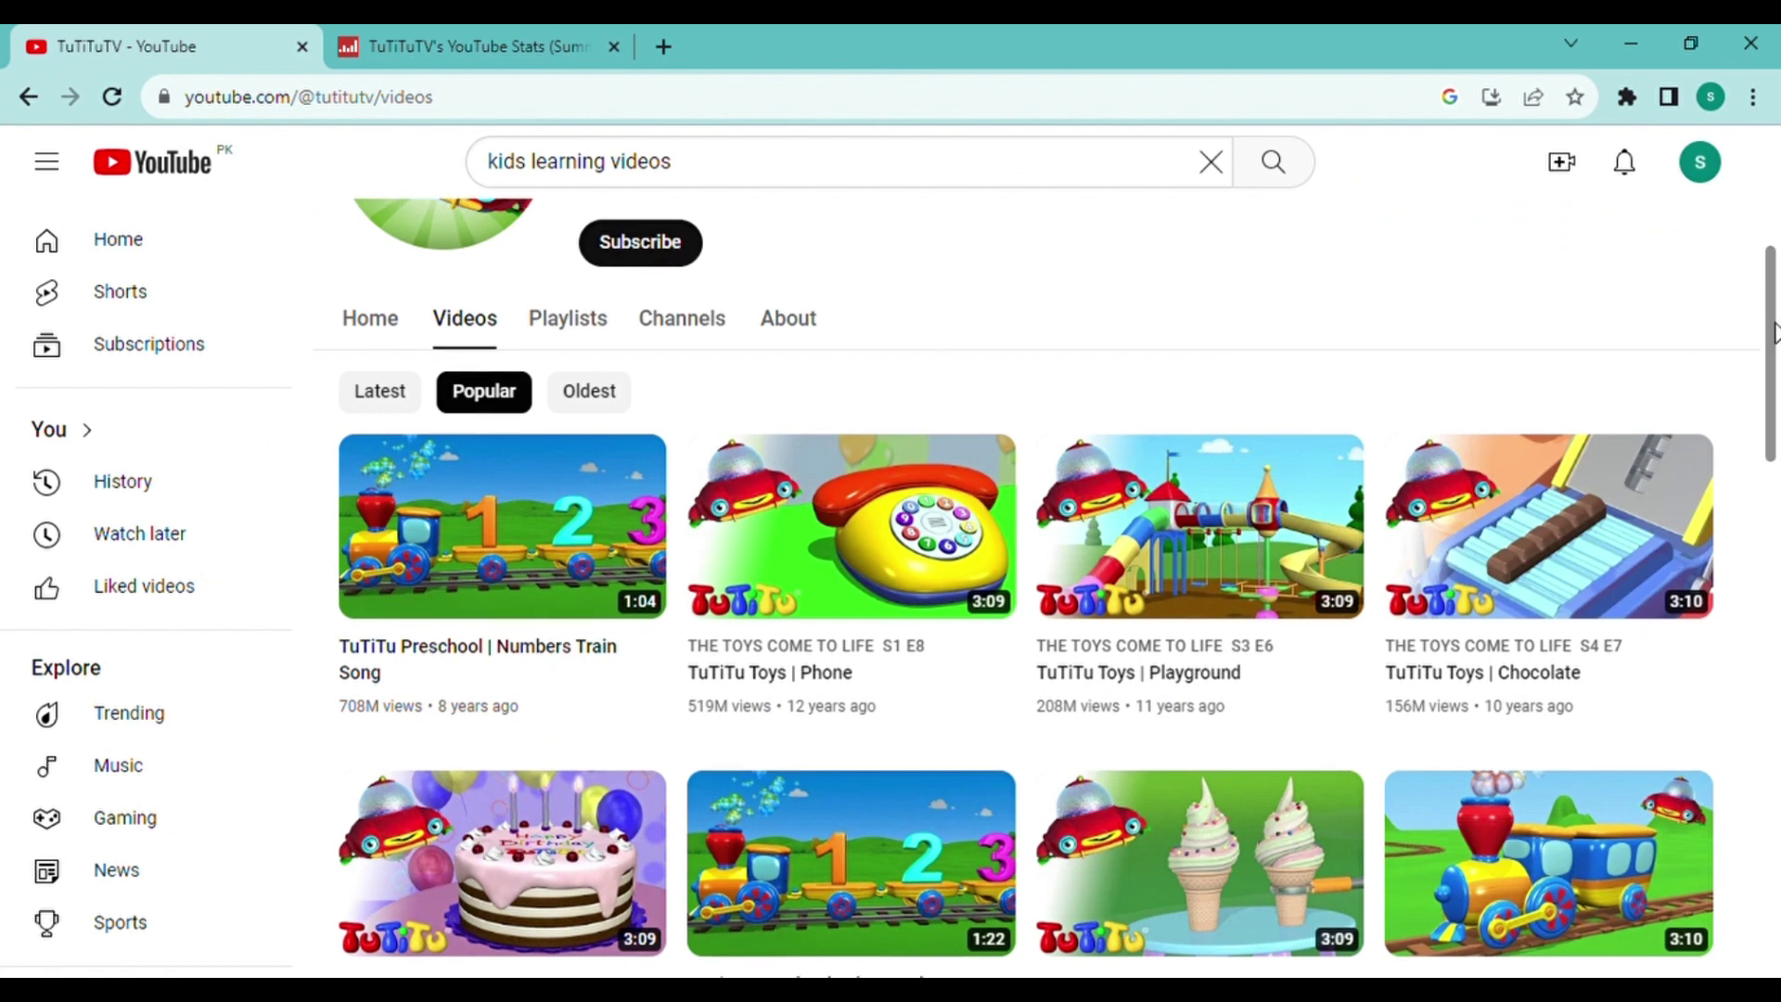
left_click_drag(1774, 325, 1778, 508)
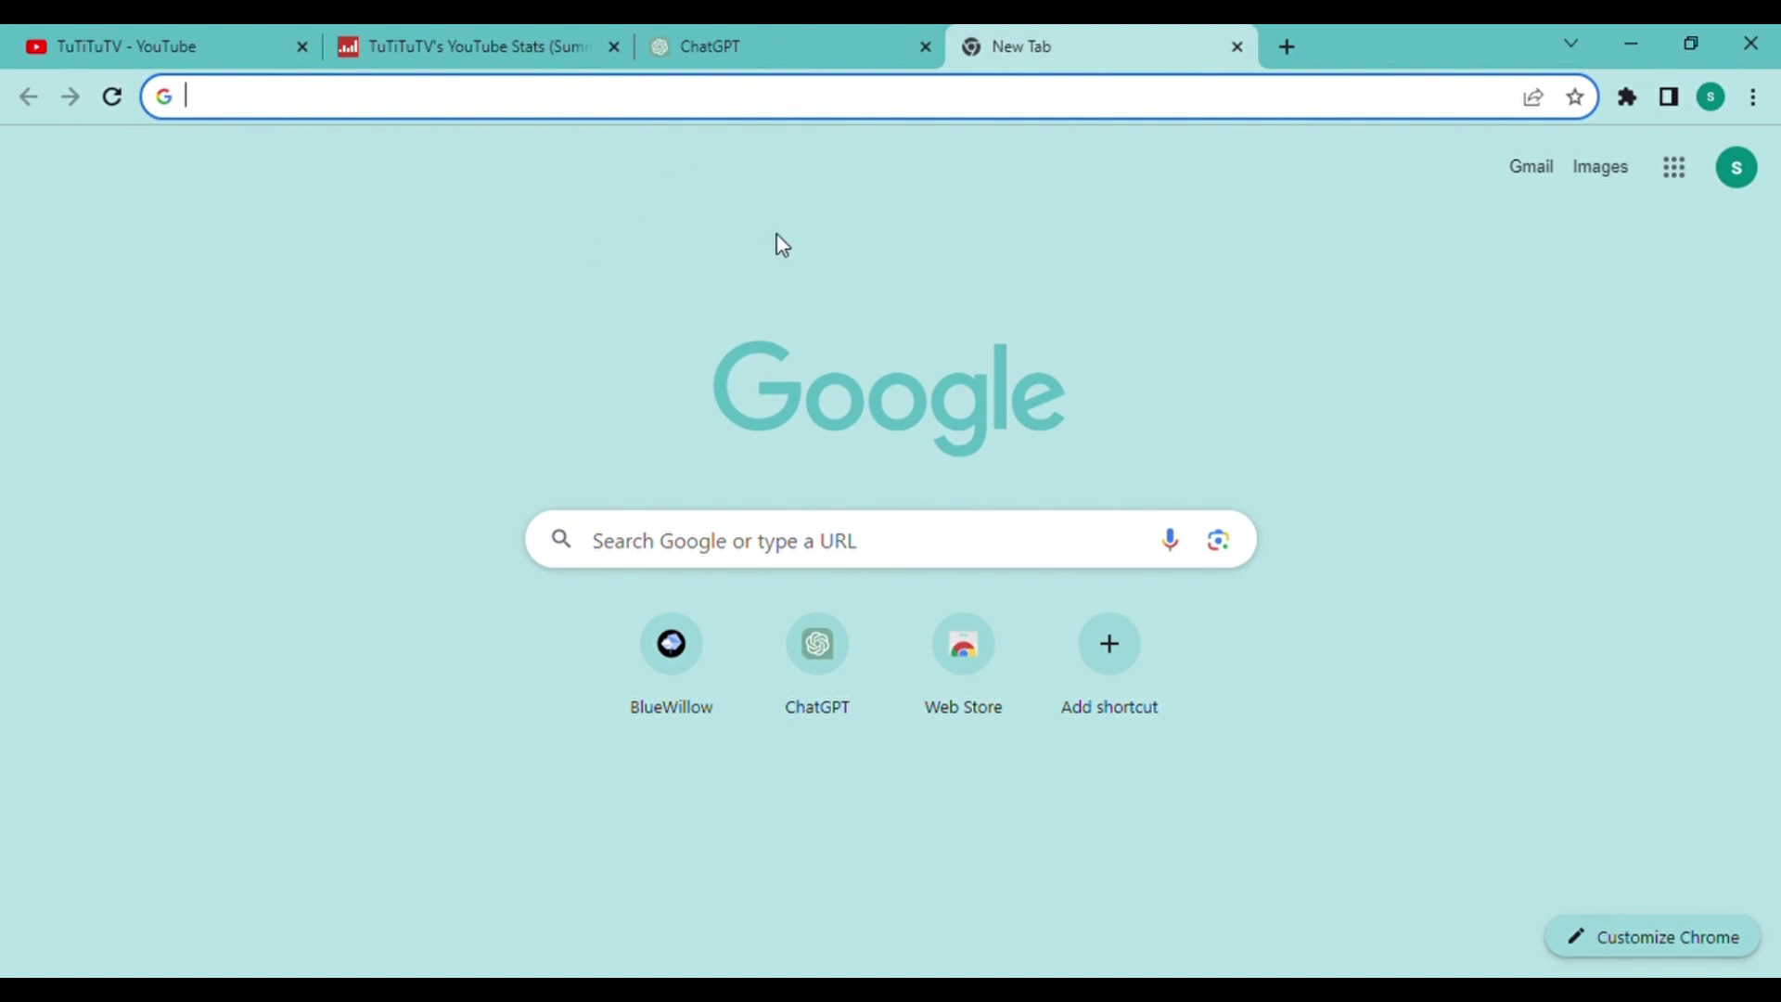
- Search Google for chatgpt
left_click(628, 552)
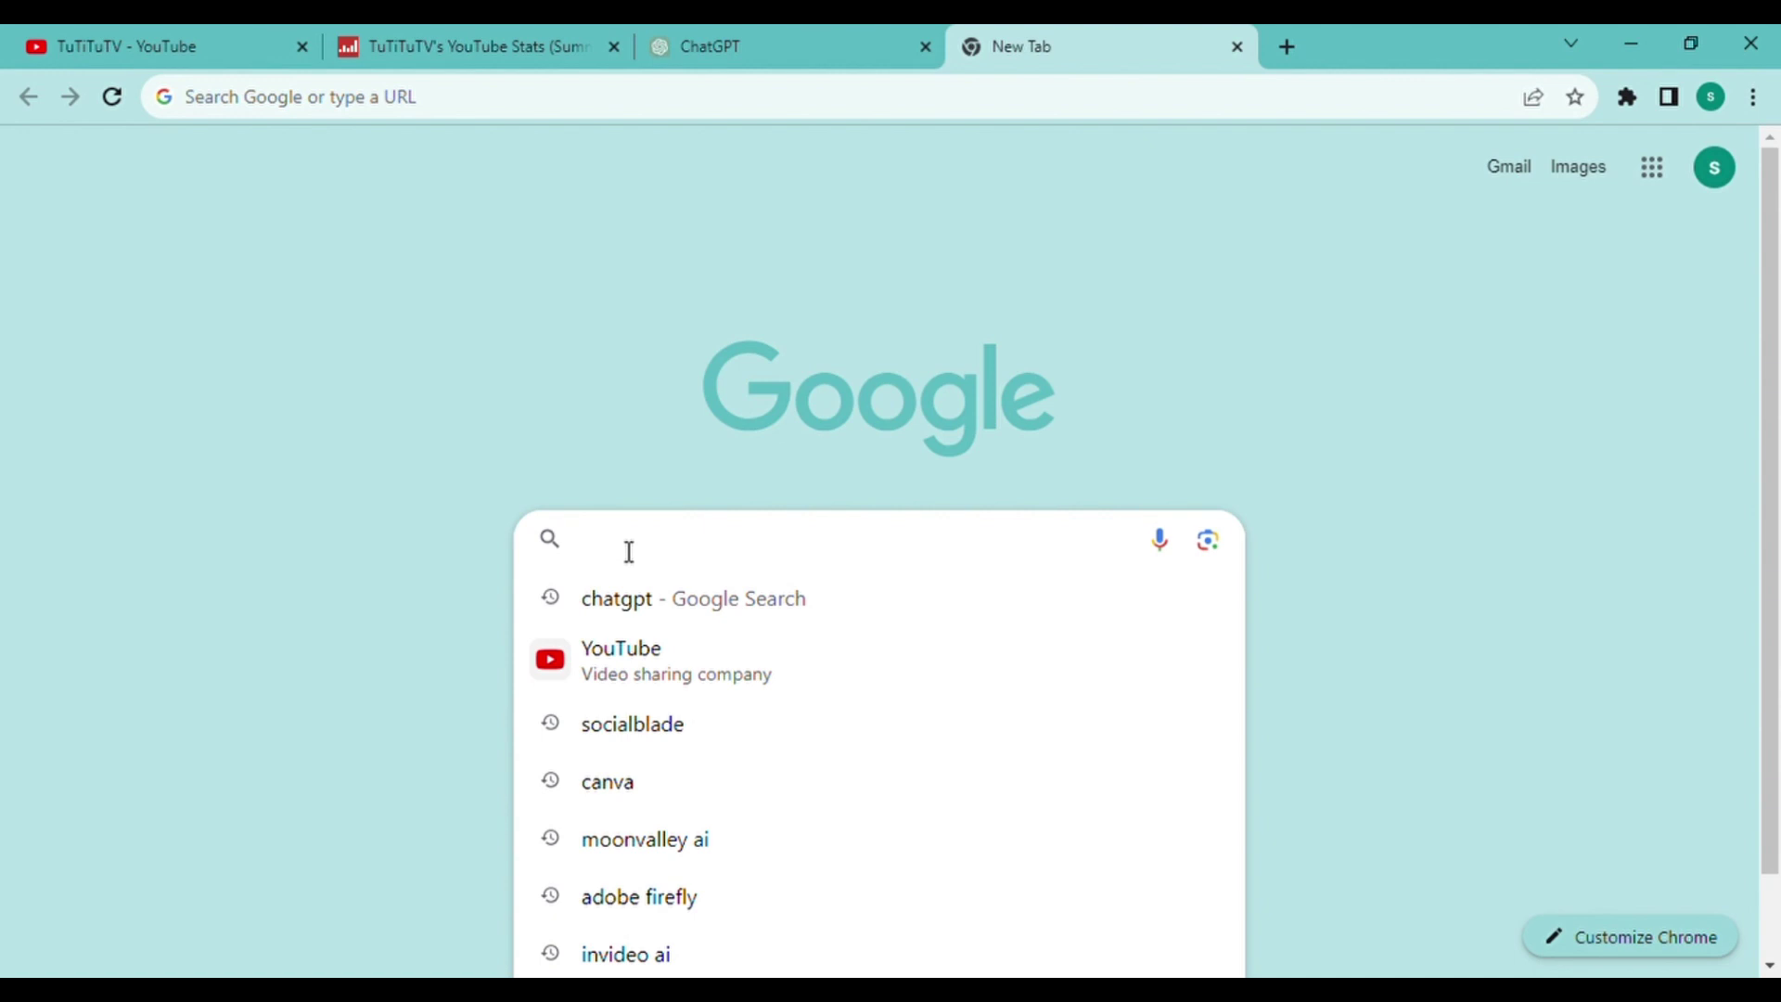
type("Cha")
key("Return")
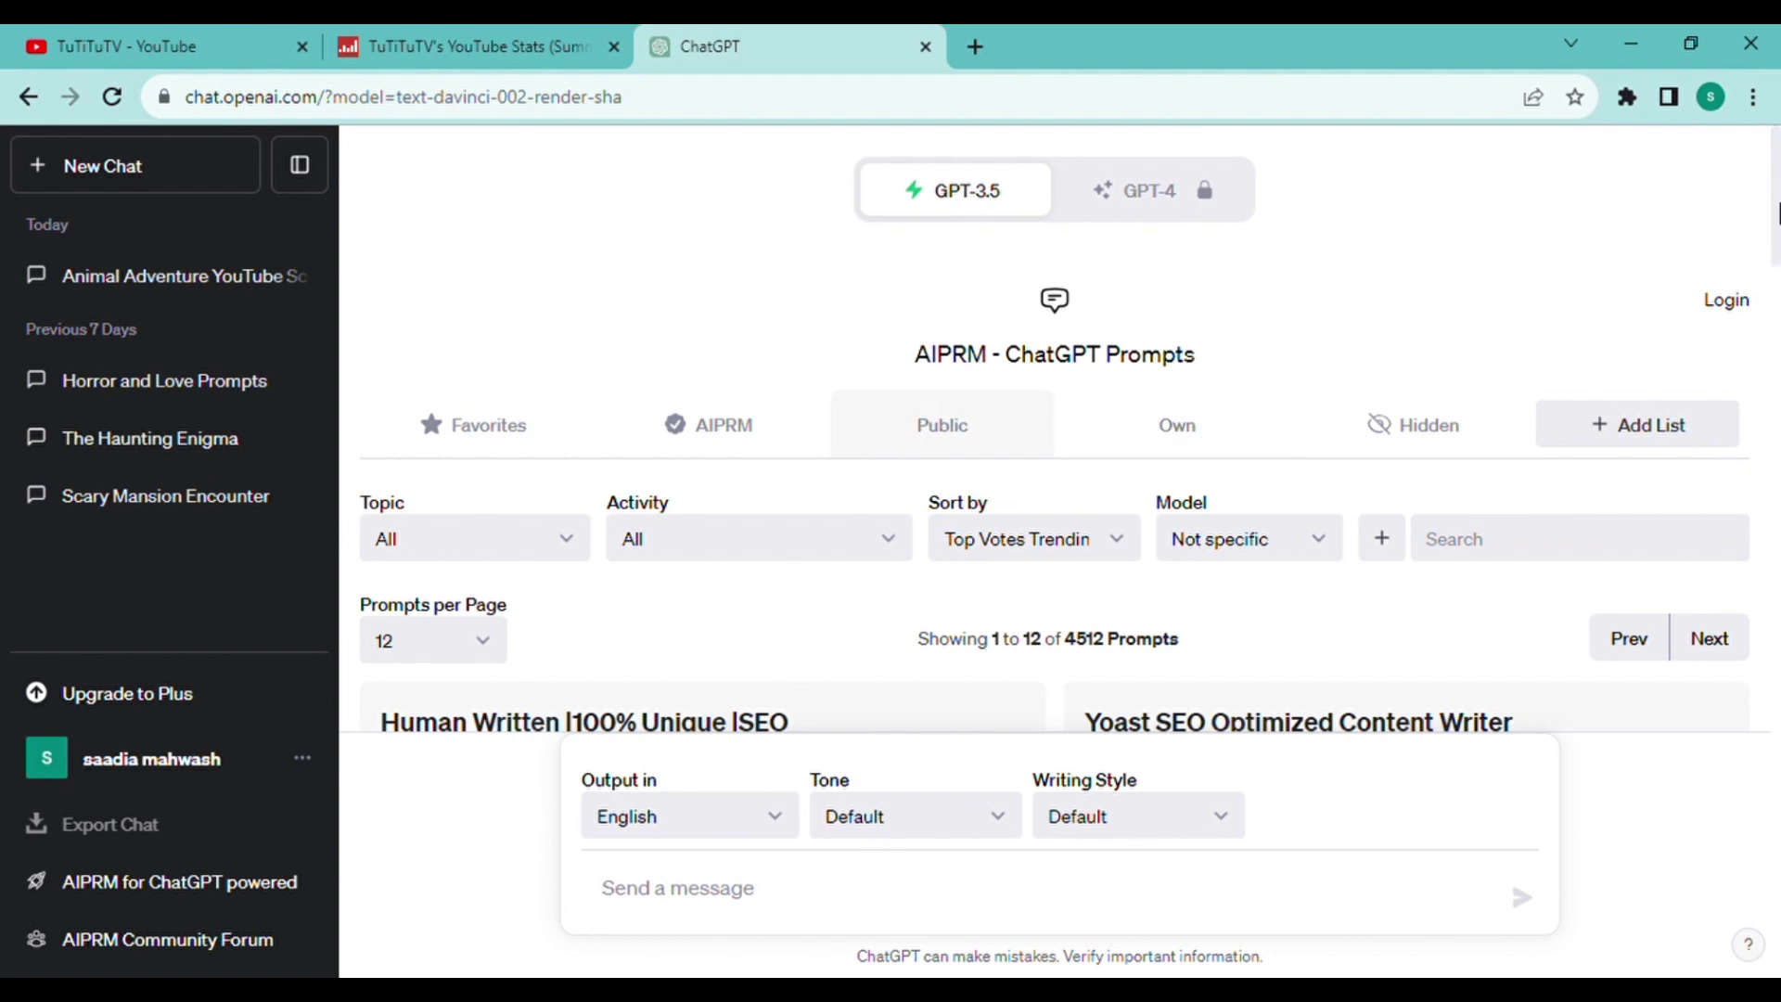
scroll(1779, 211, "down", 2)
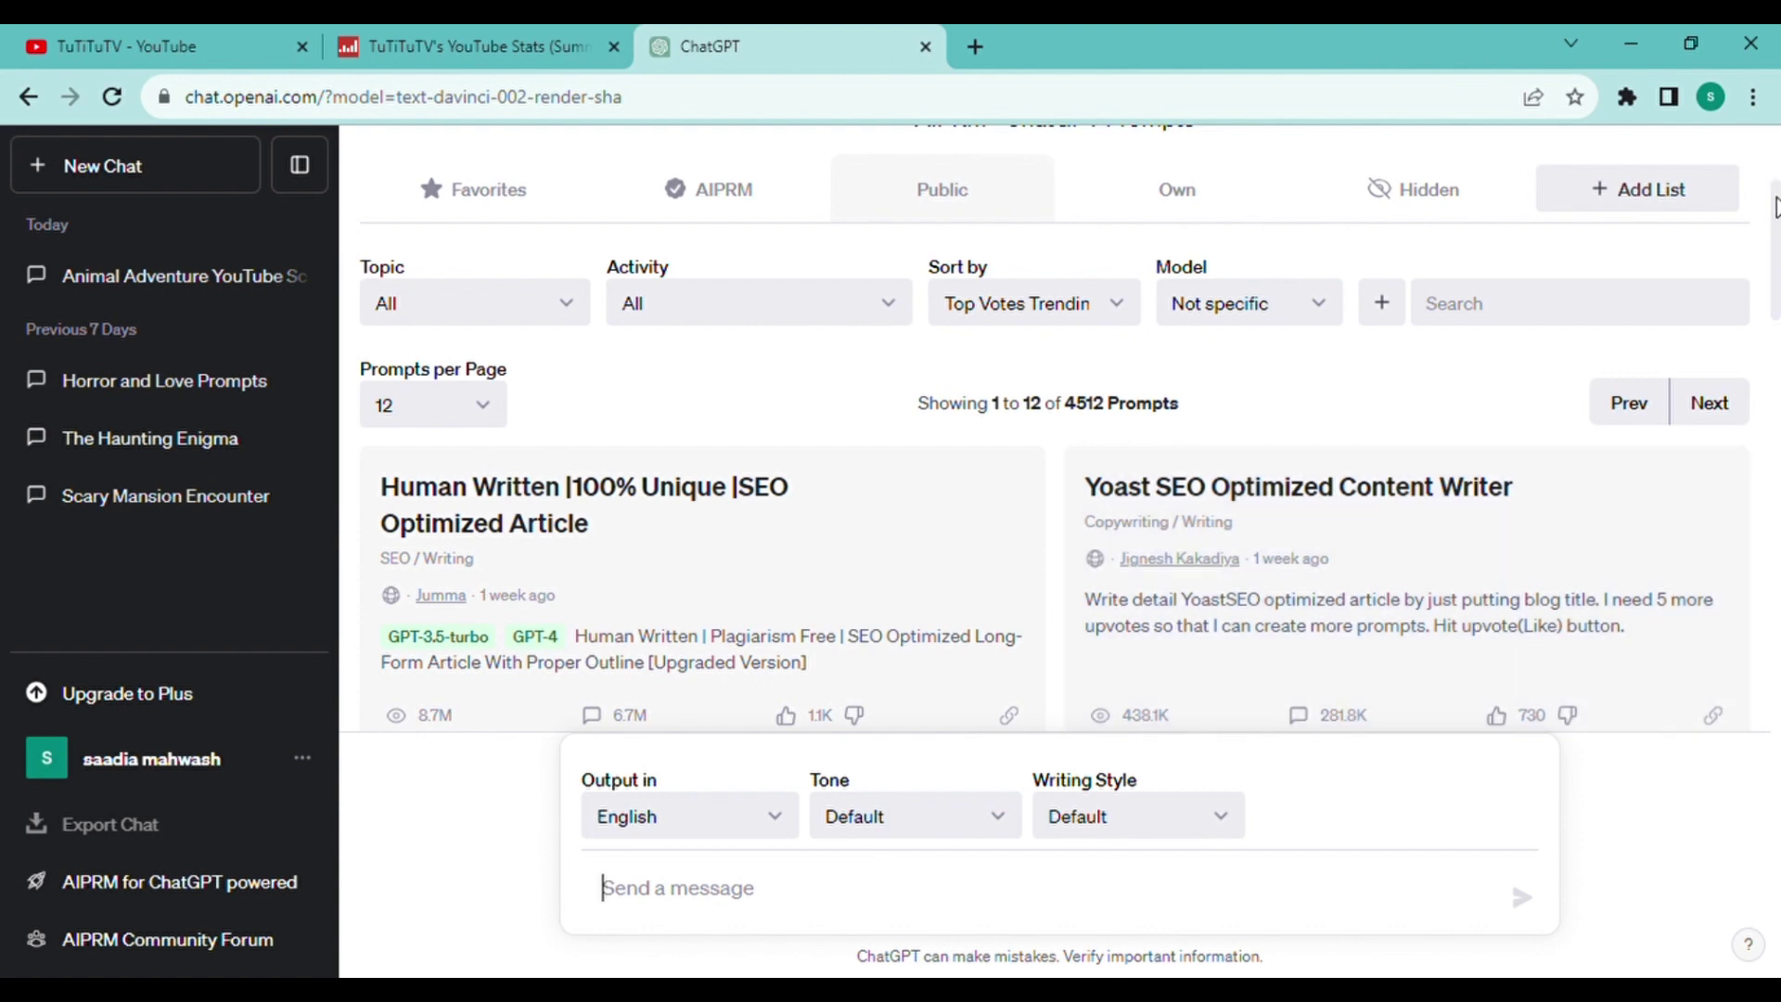
left_click_drag(1776, 208, 1778, 599)
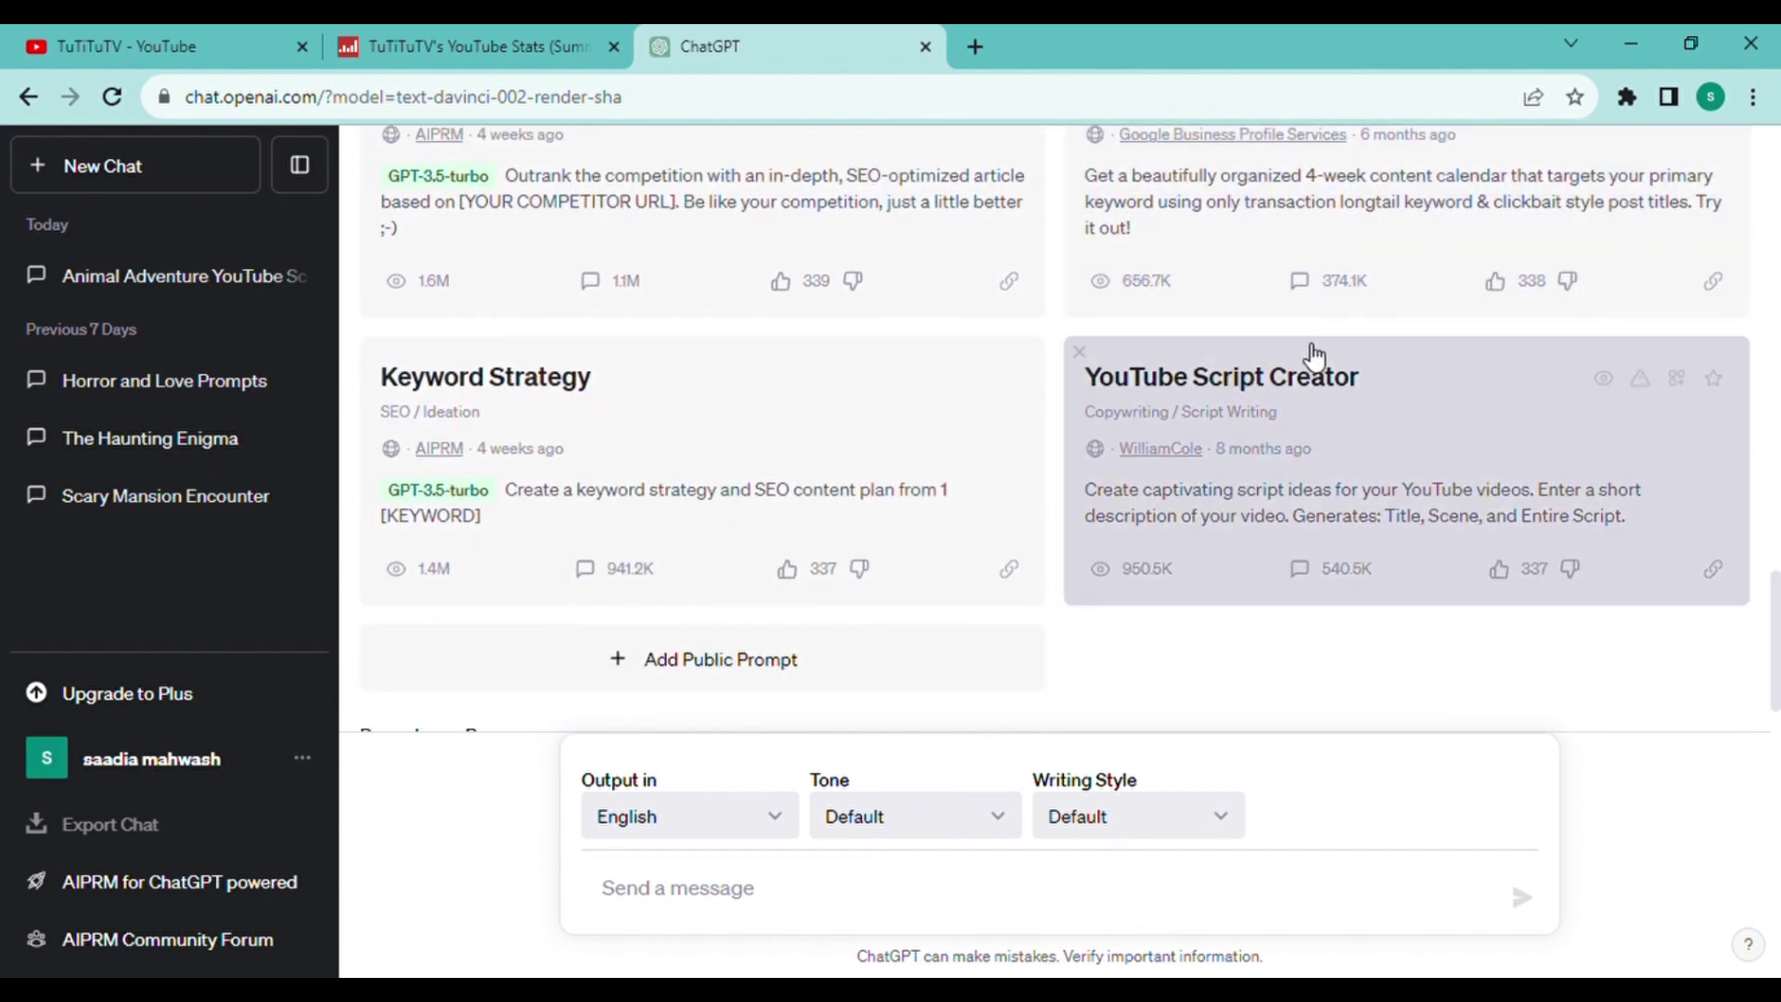
- Load the YouTube Script Creator prompt and correct the request's misspelt first word
left_click(1321, 462)
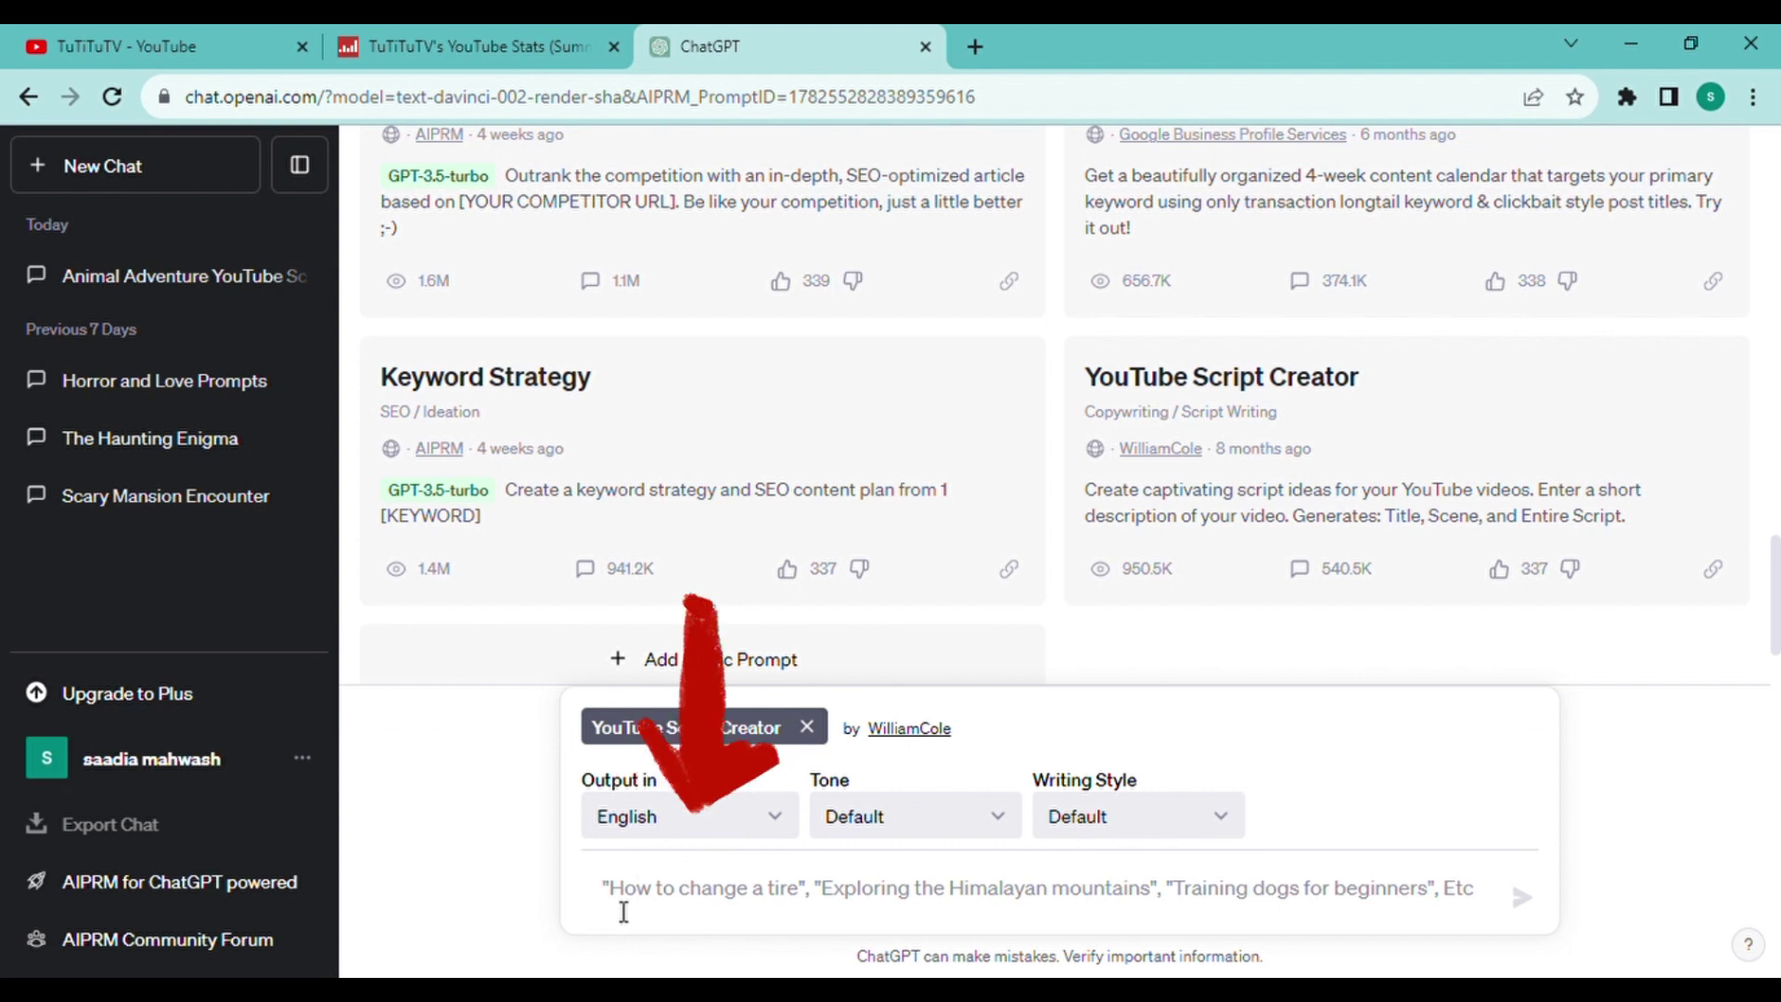
type("write a script f")
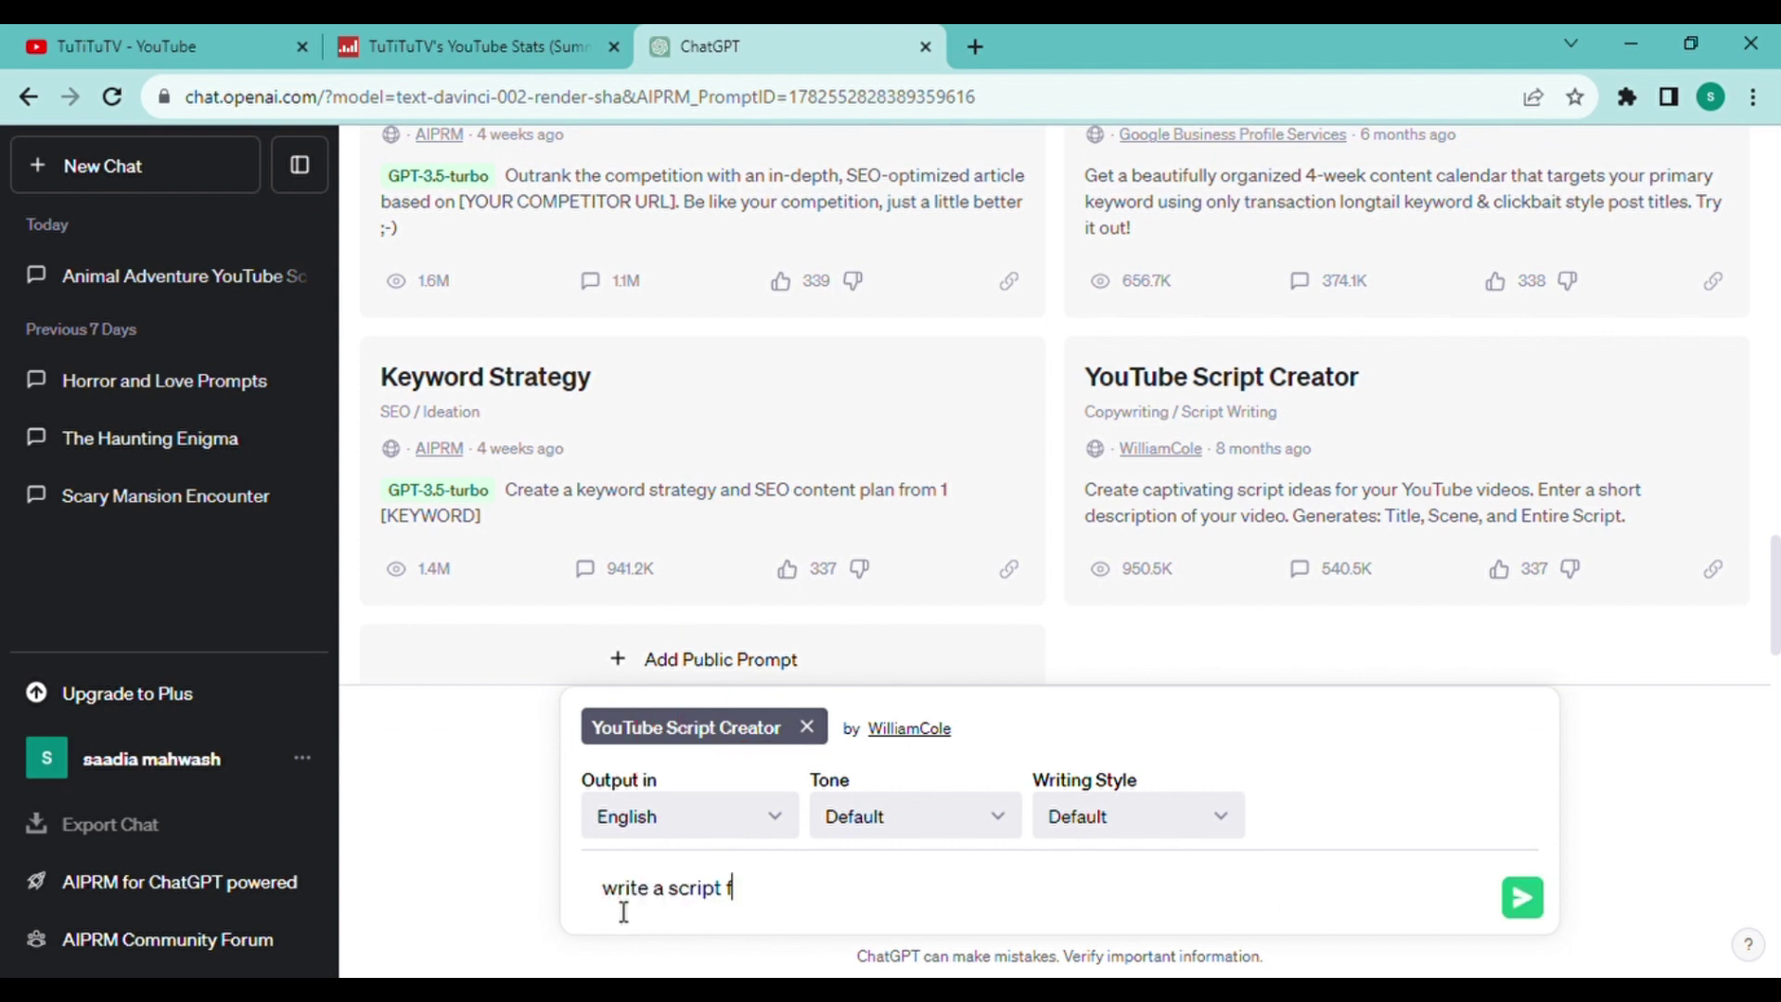
type("or a child learning video on different farm animals.")
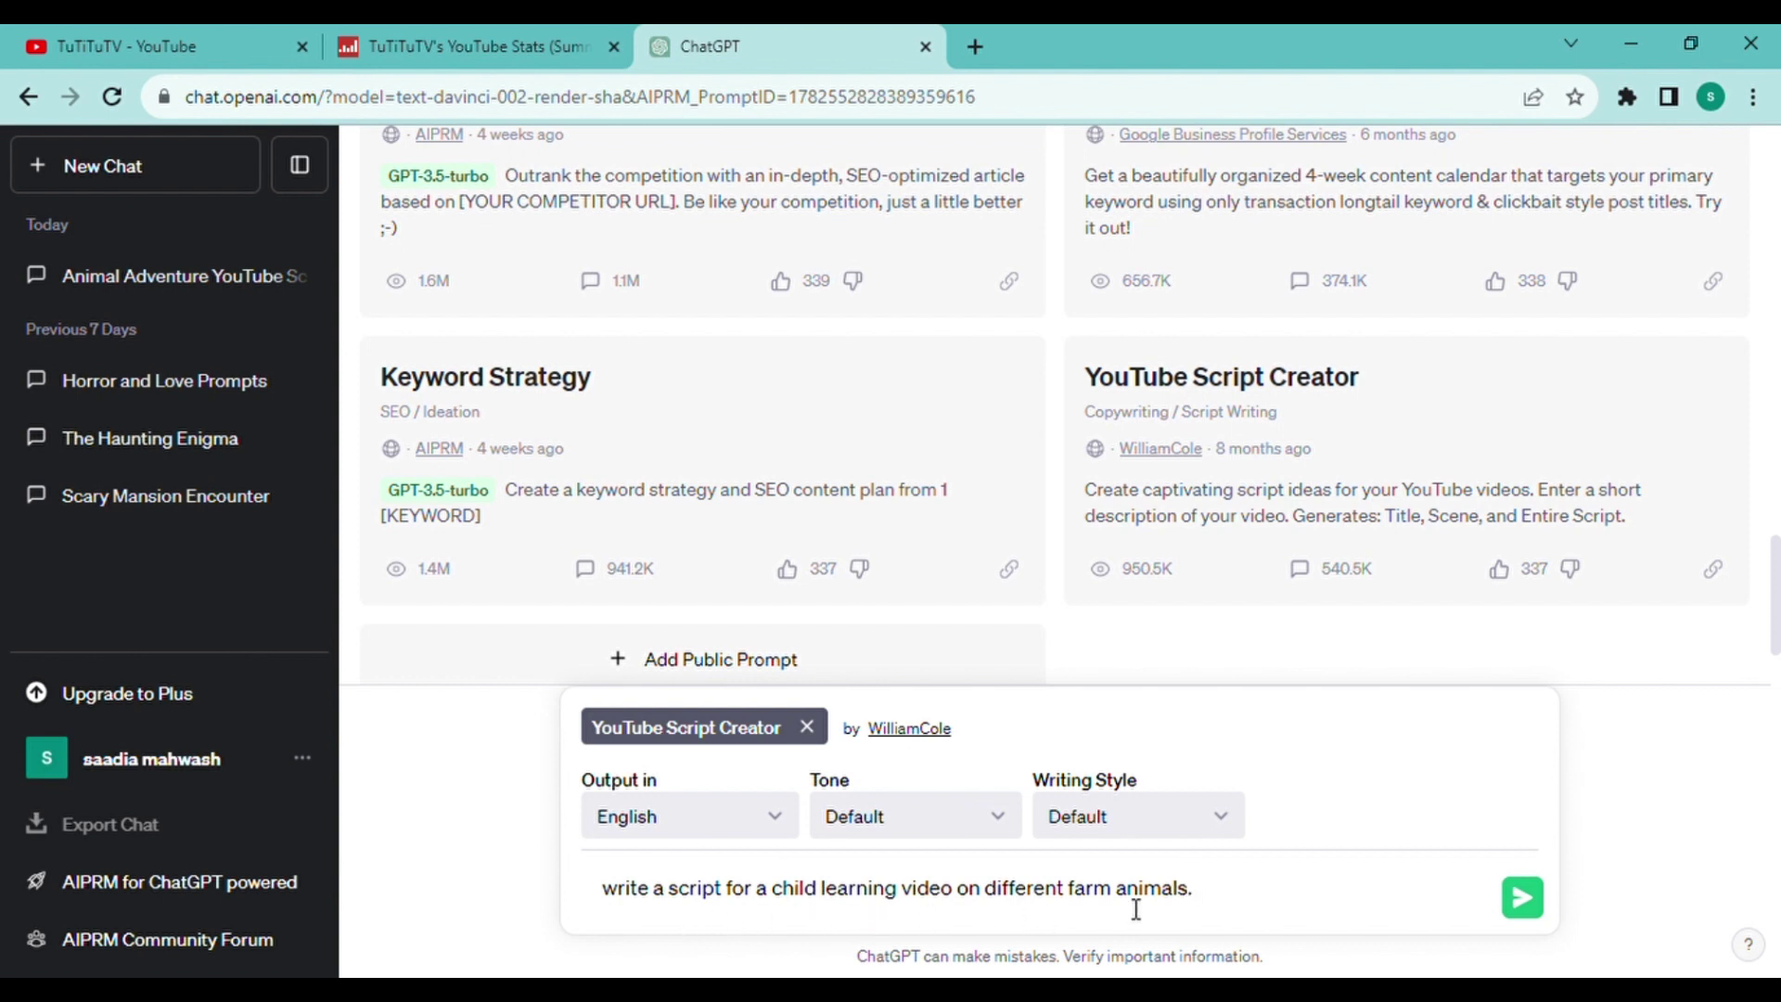
- Send the script request and highlight the host's opening welcome line
key("Return")
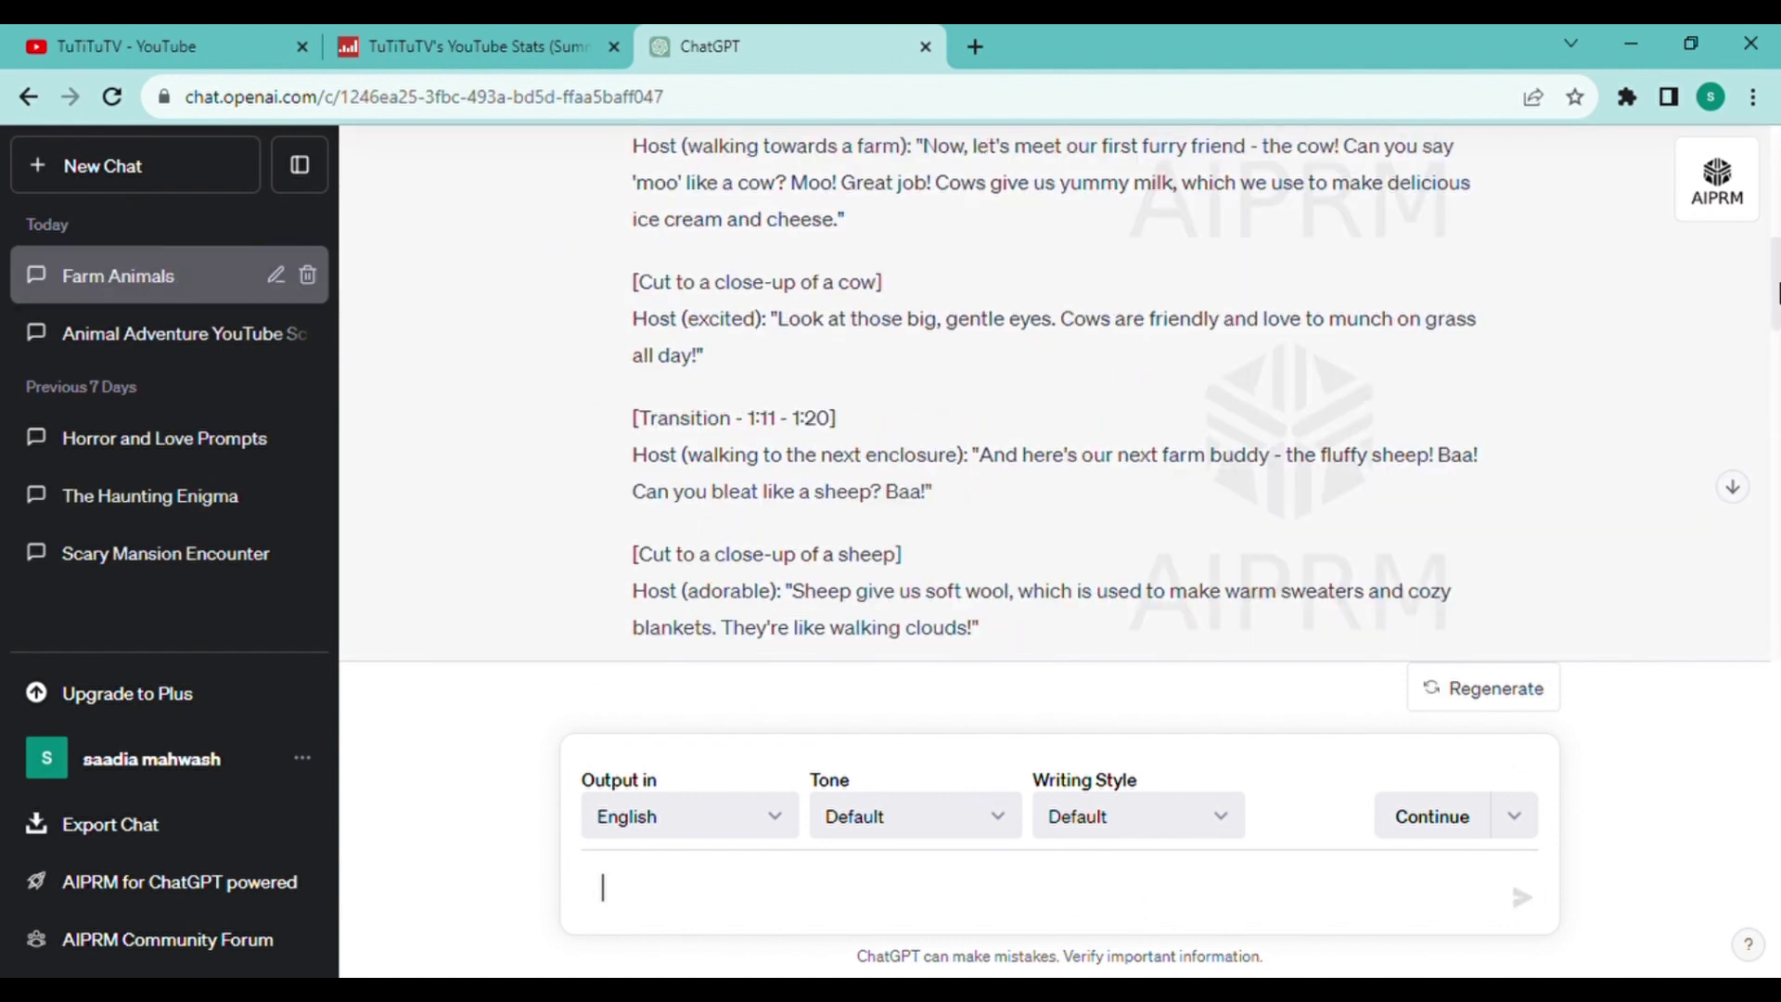
left_click_drag(1778, 293, 1778, 552)
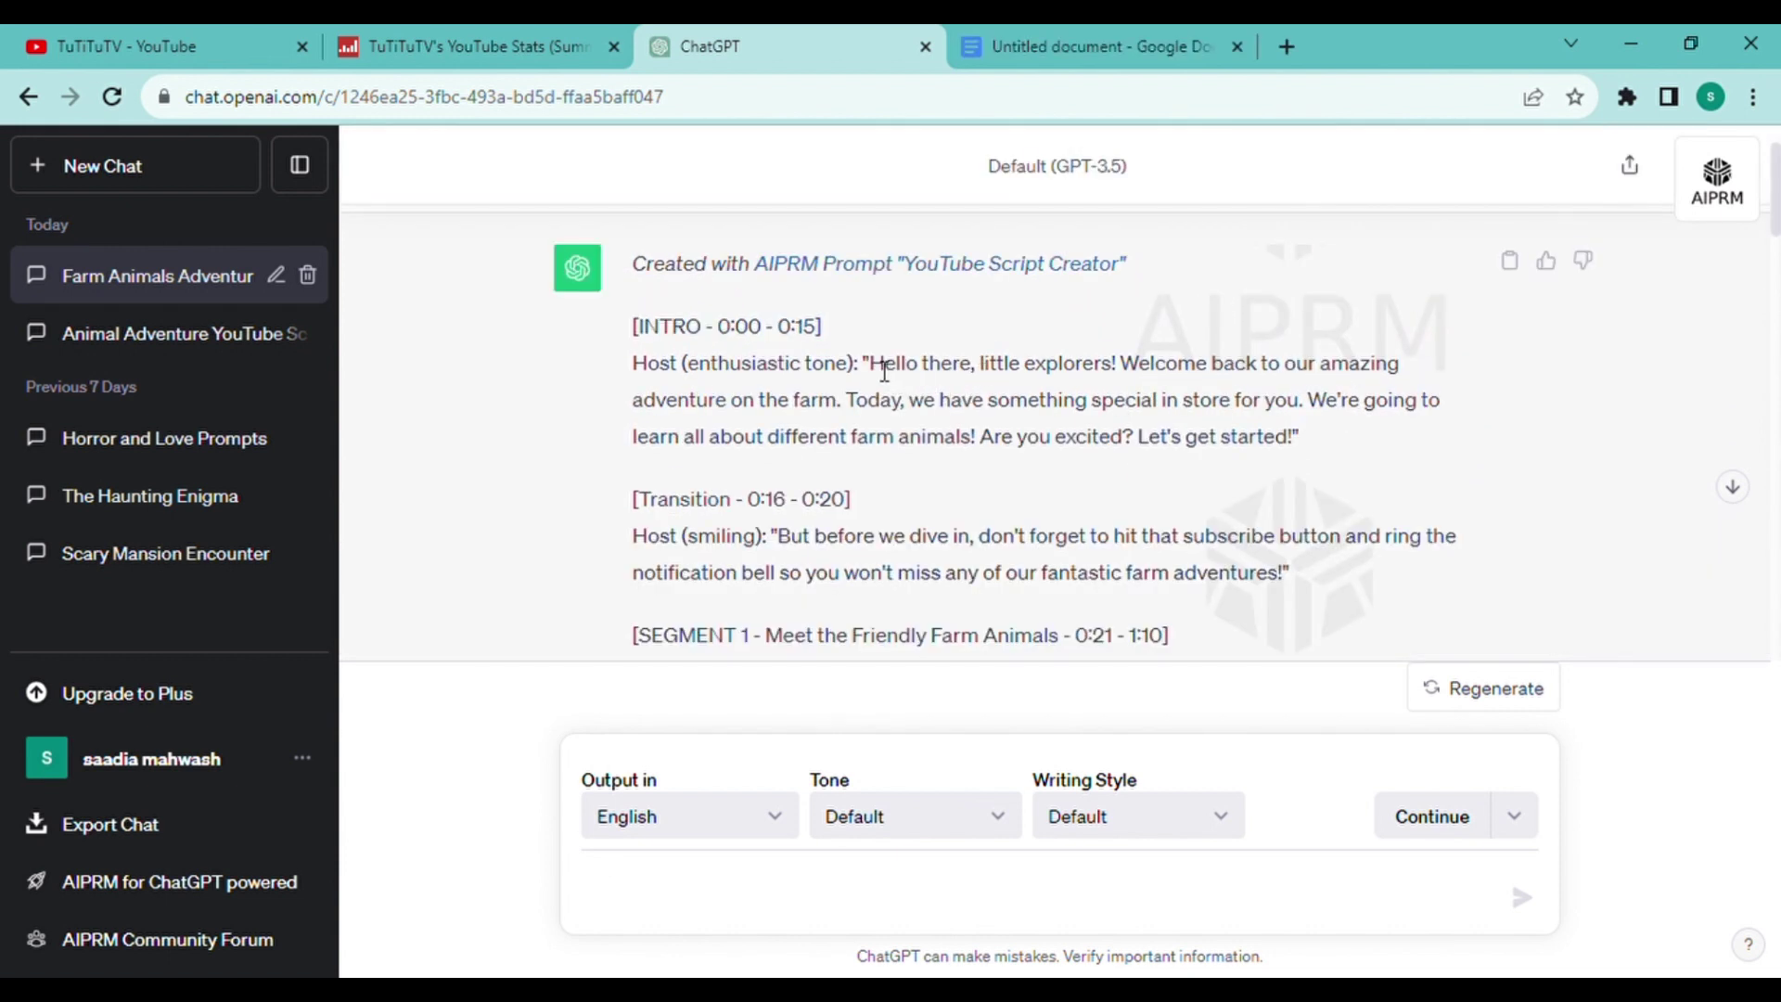
mouse_move(865, 364)
left_mouse_down()
mouse_move(1085, 424)
mouse_move(1318, 445)
left_mouse_up()
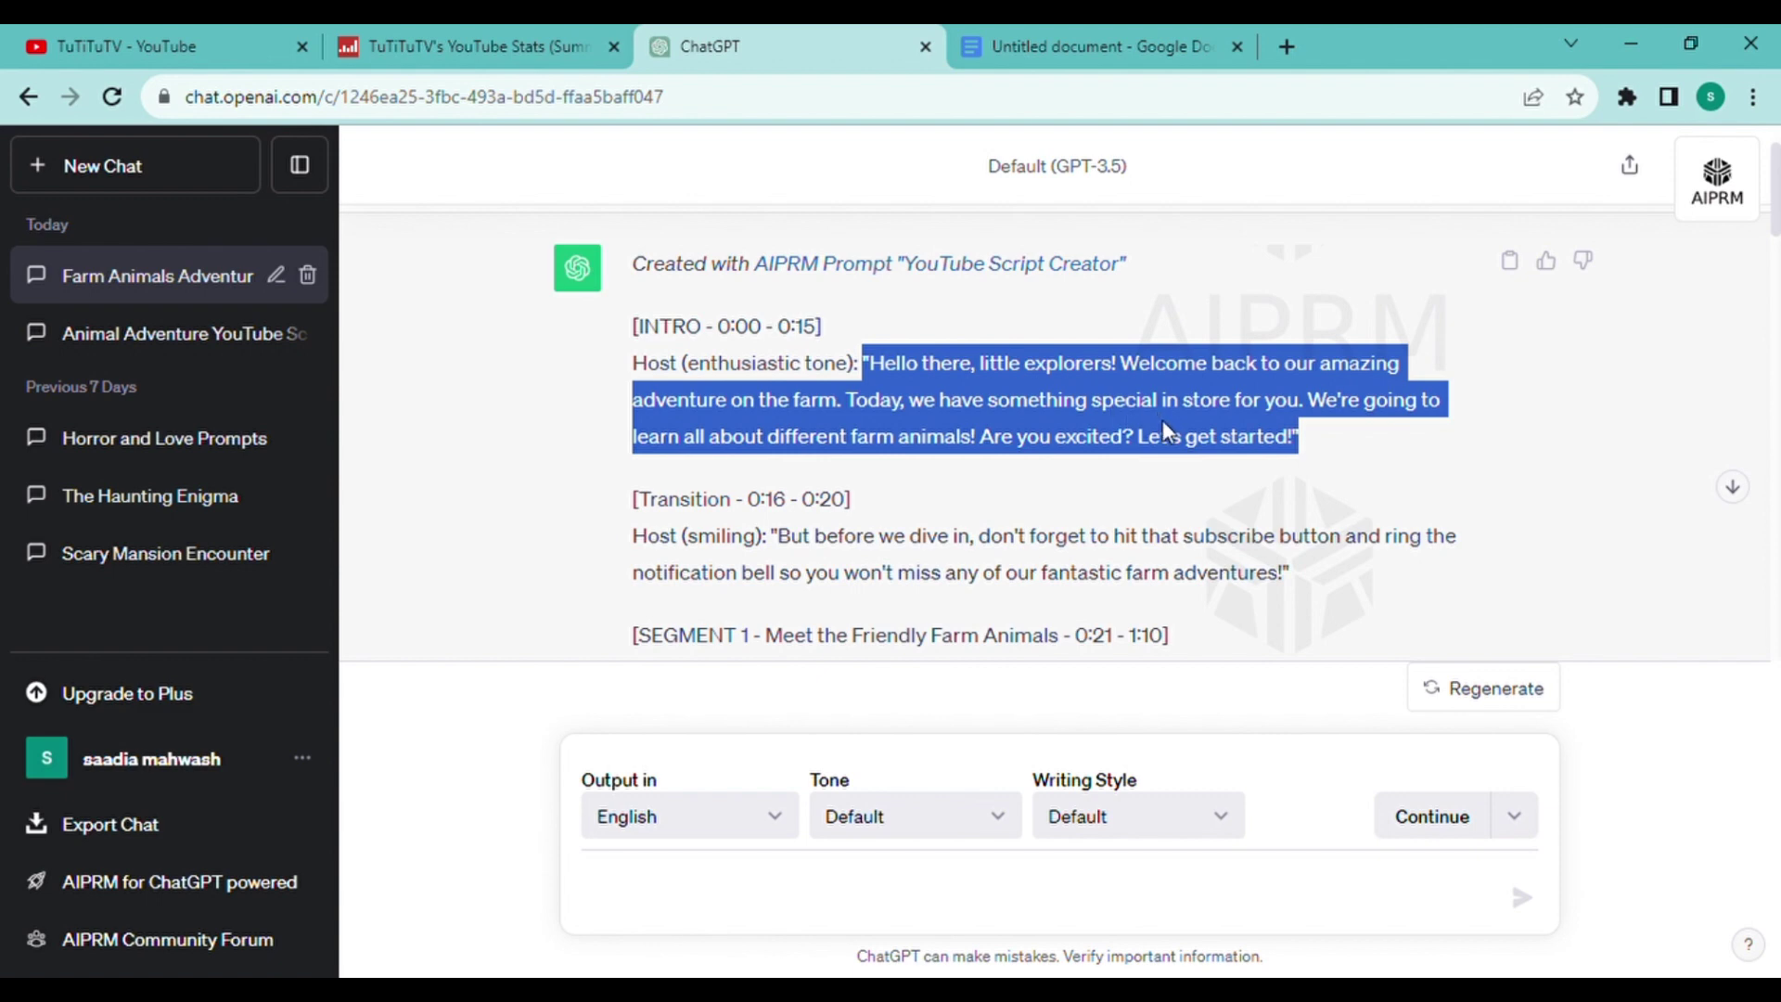
- Paste the copied host dialogue into the blank Google document
left_click(1106, 46)
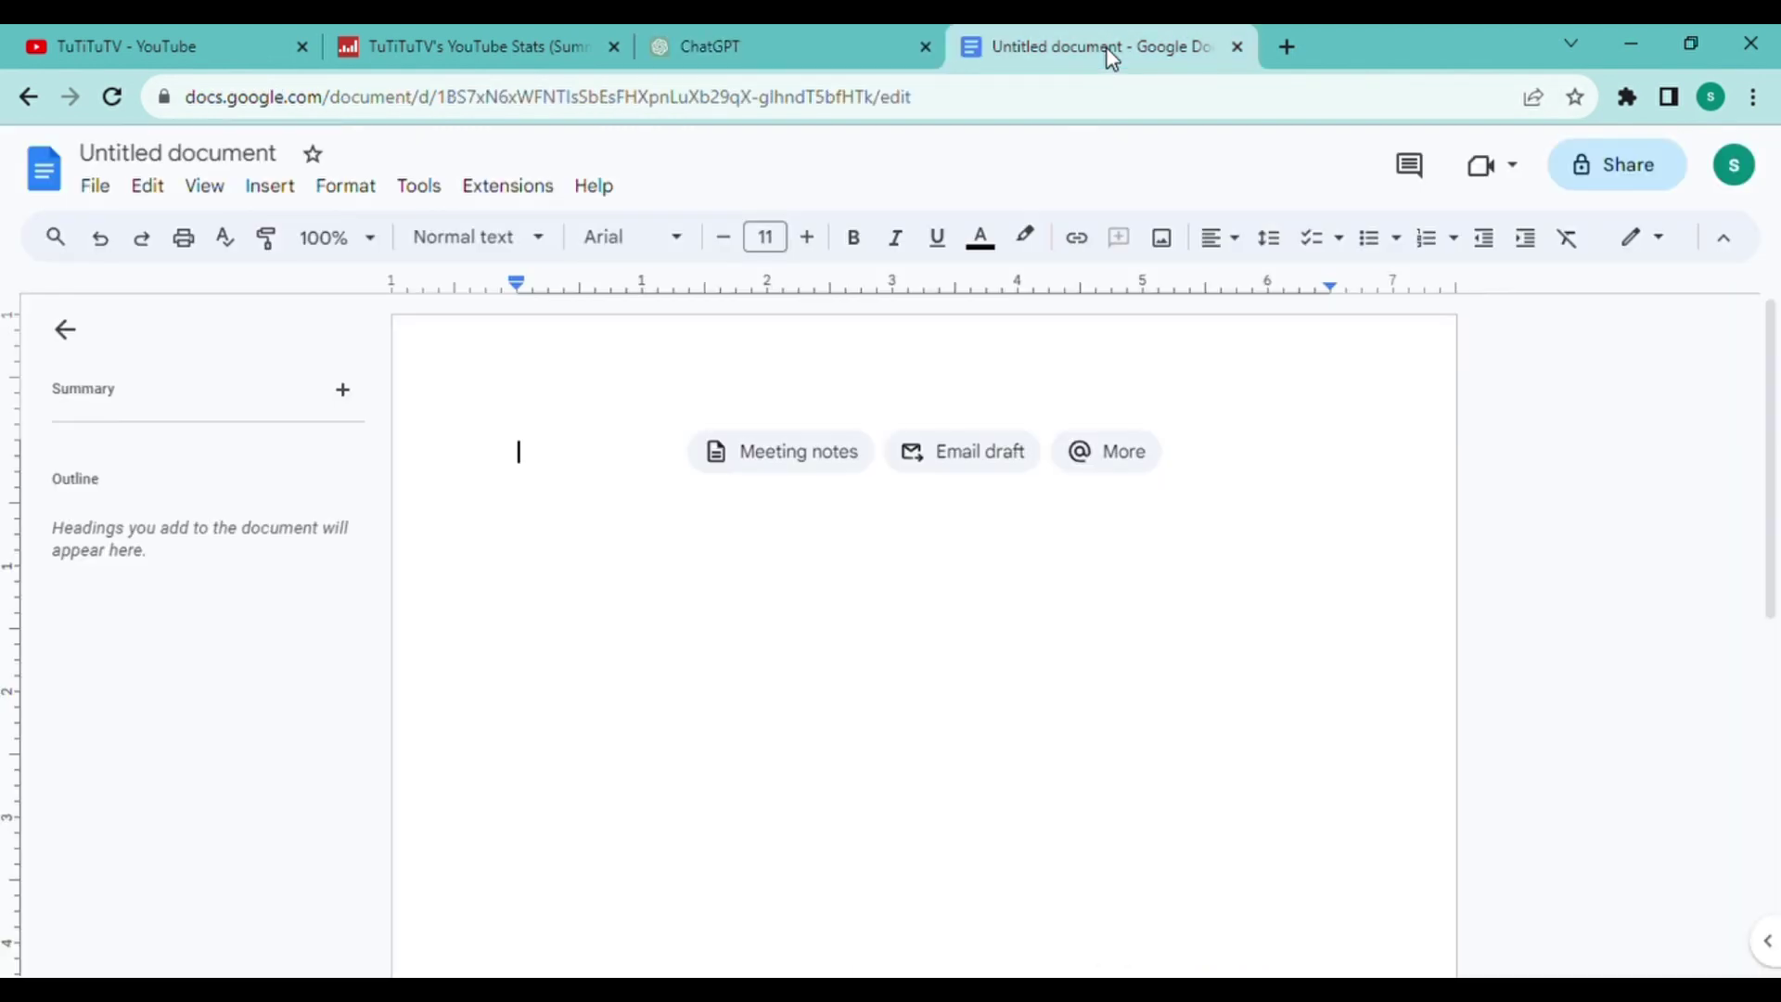
right_click(548, 488)
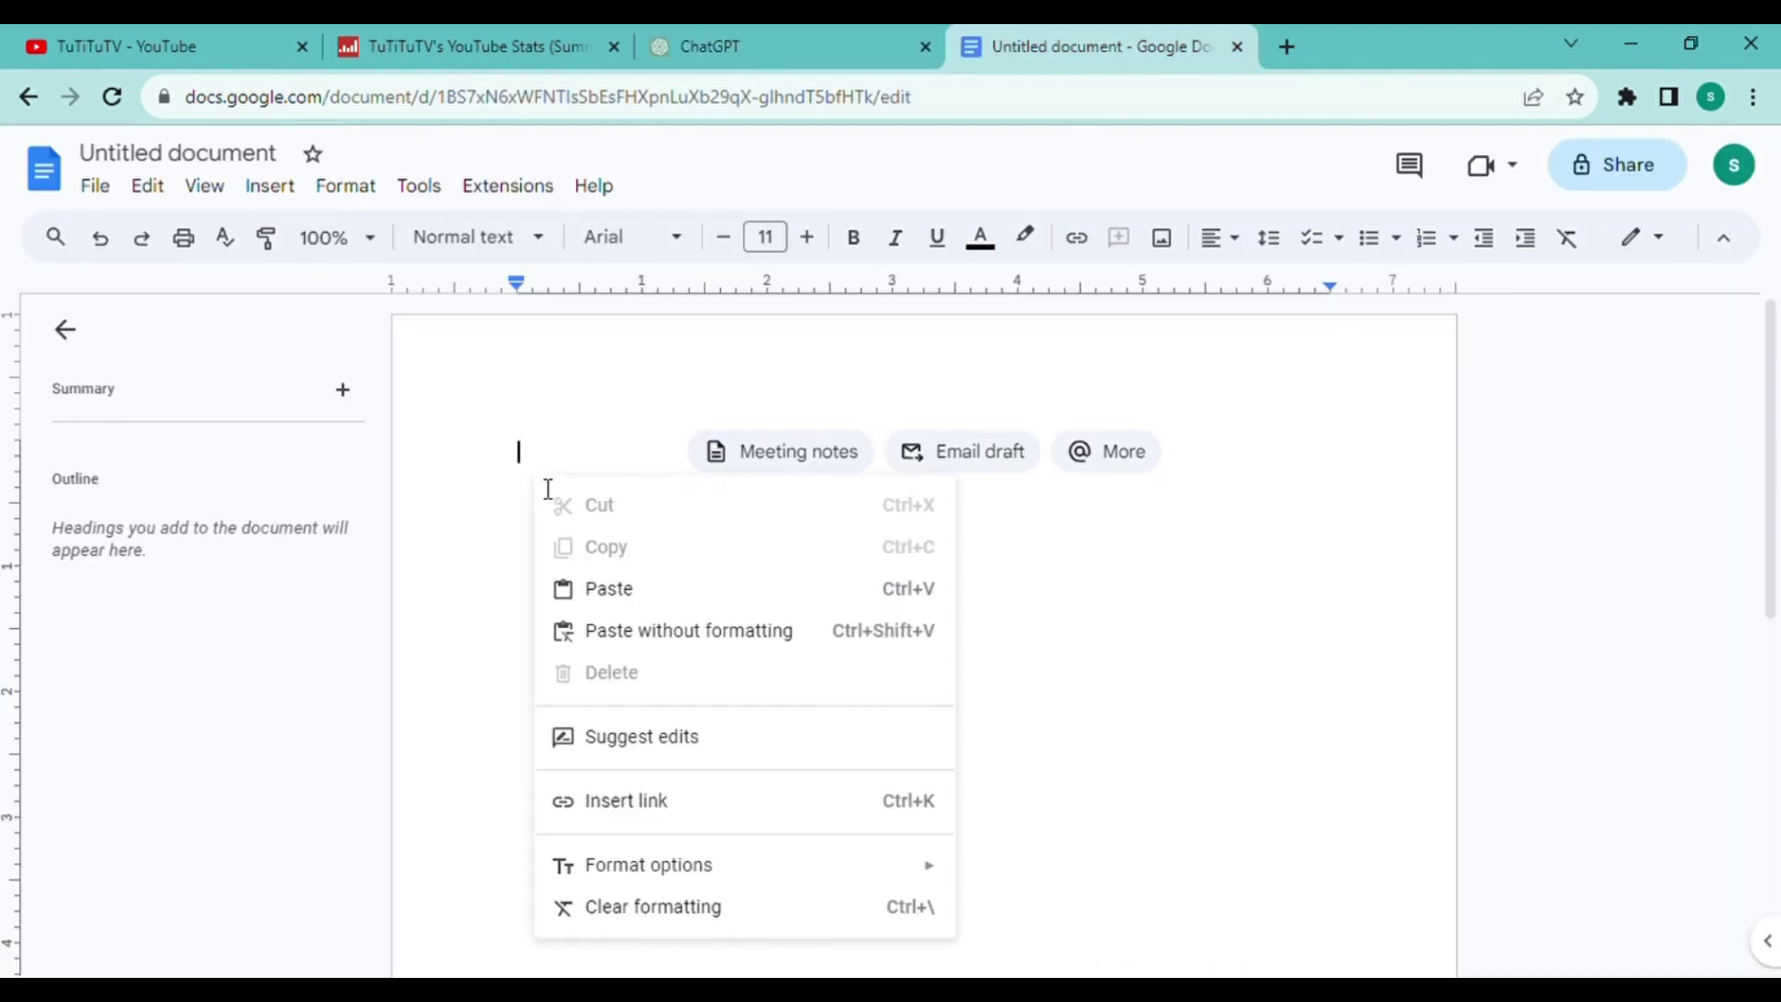
left_click(617, 598)
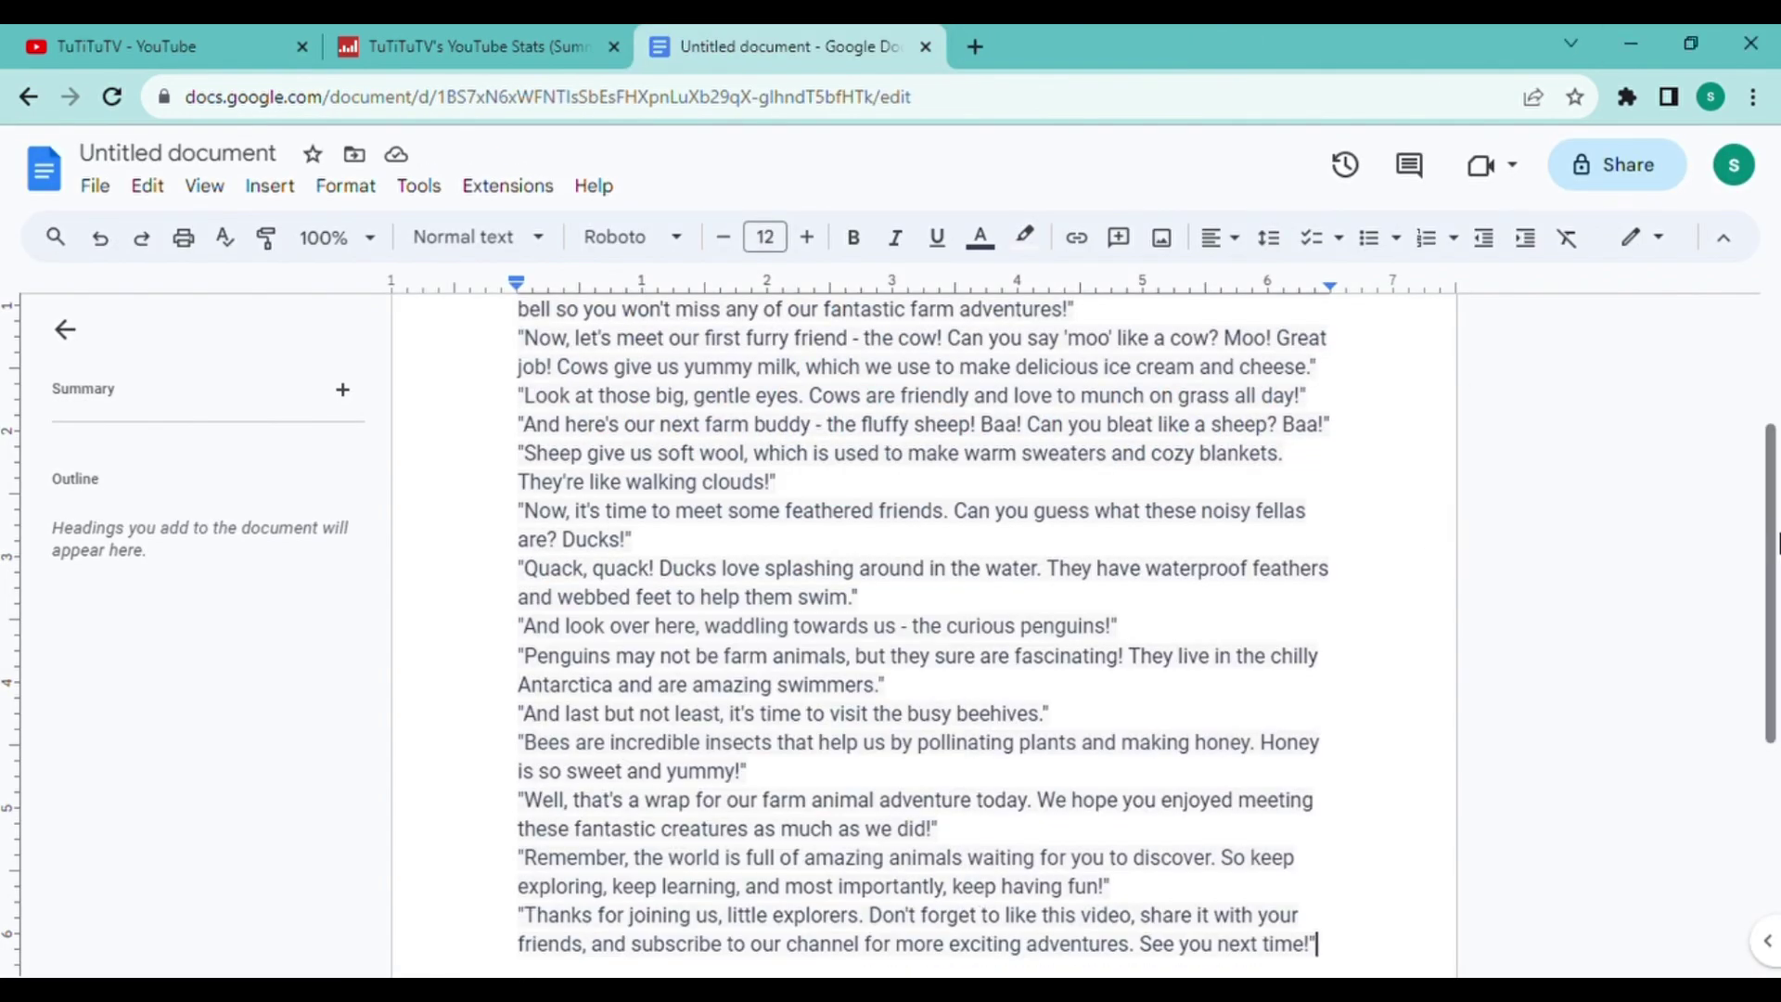
mouse_move(1770, 627)
left_mouse_down()
mouse_move(1776, 383)
mouse_move(1776, 567)
left_mouse_up()
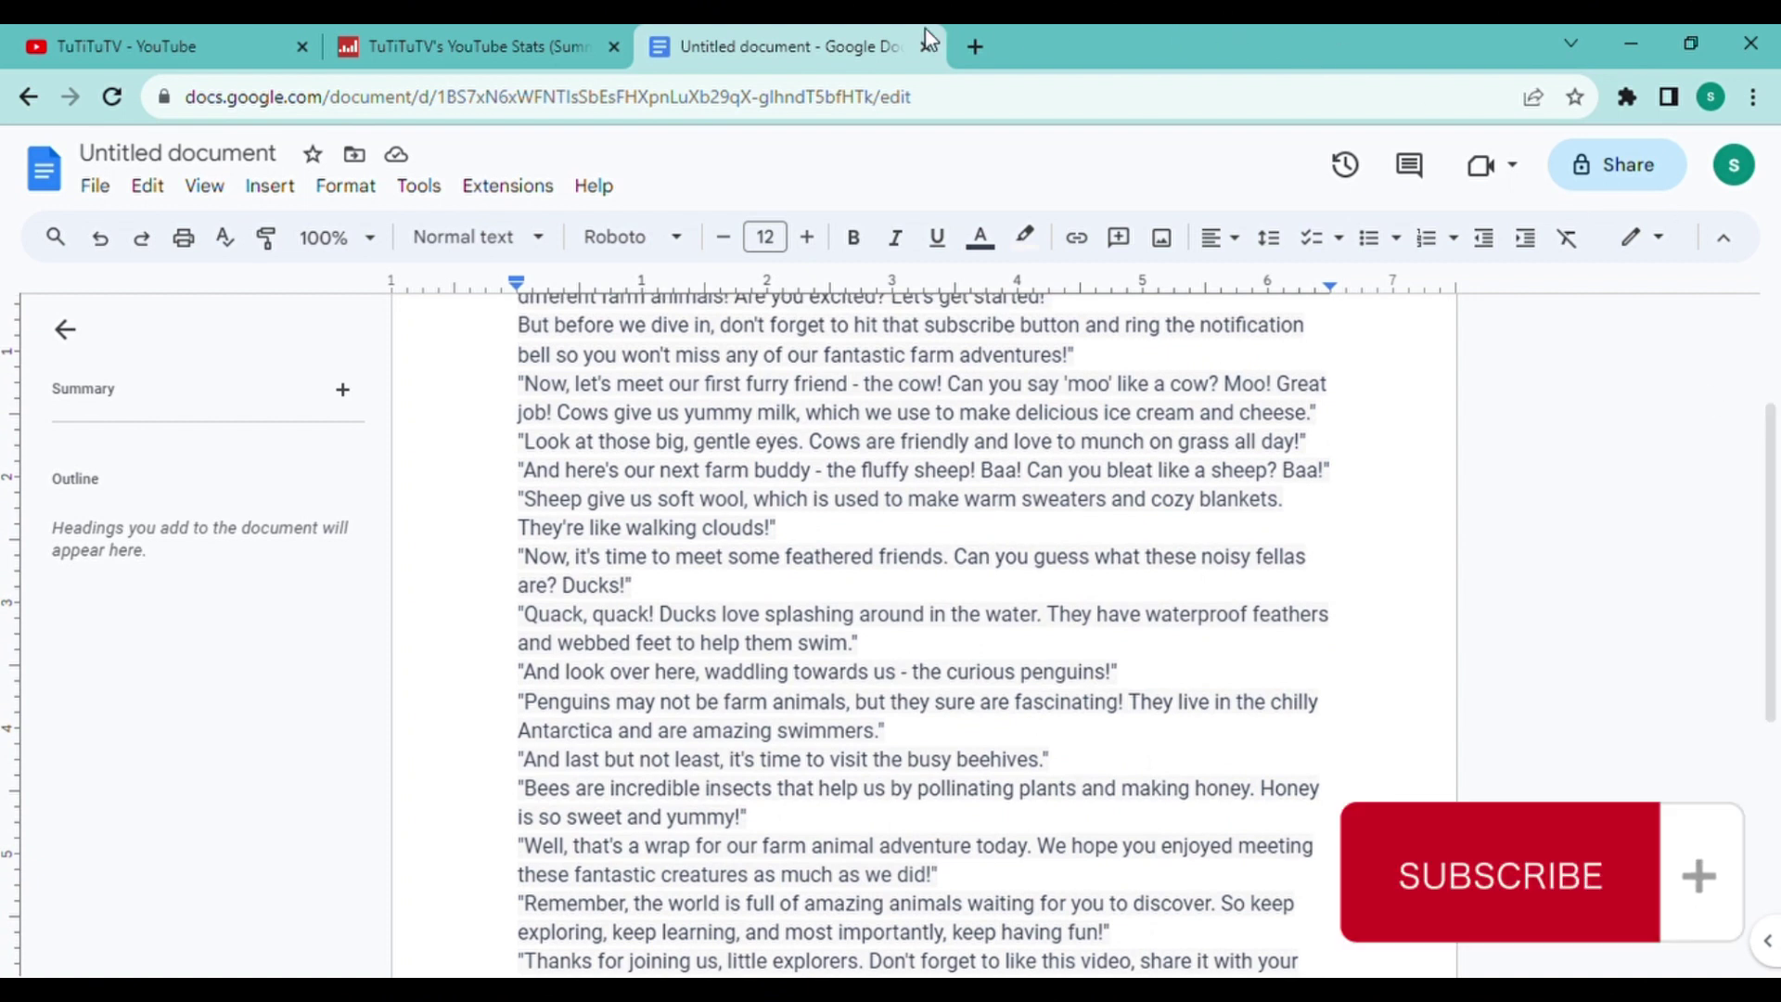
- Reach elevenlabs.io in a new tab using the earlier elevenlabs search
left_click(979, 46)
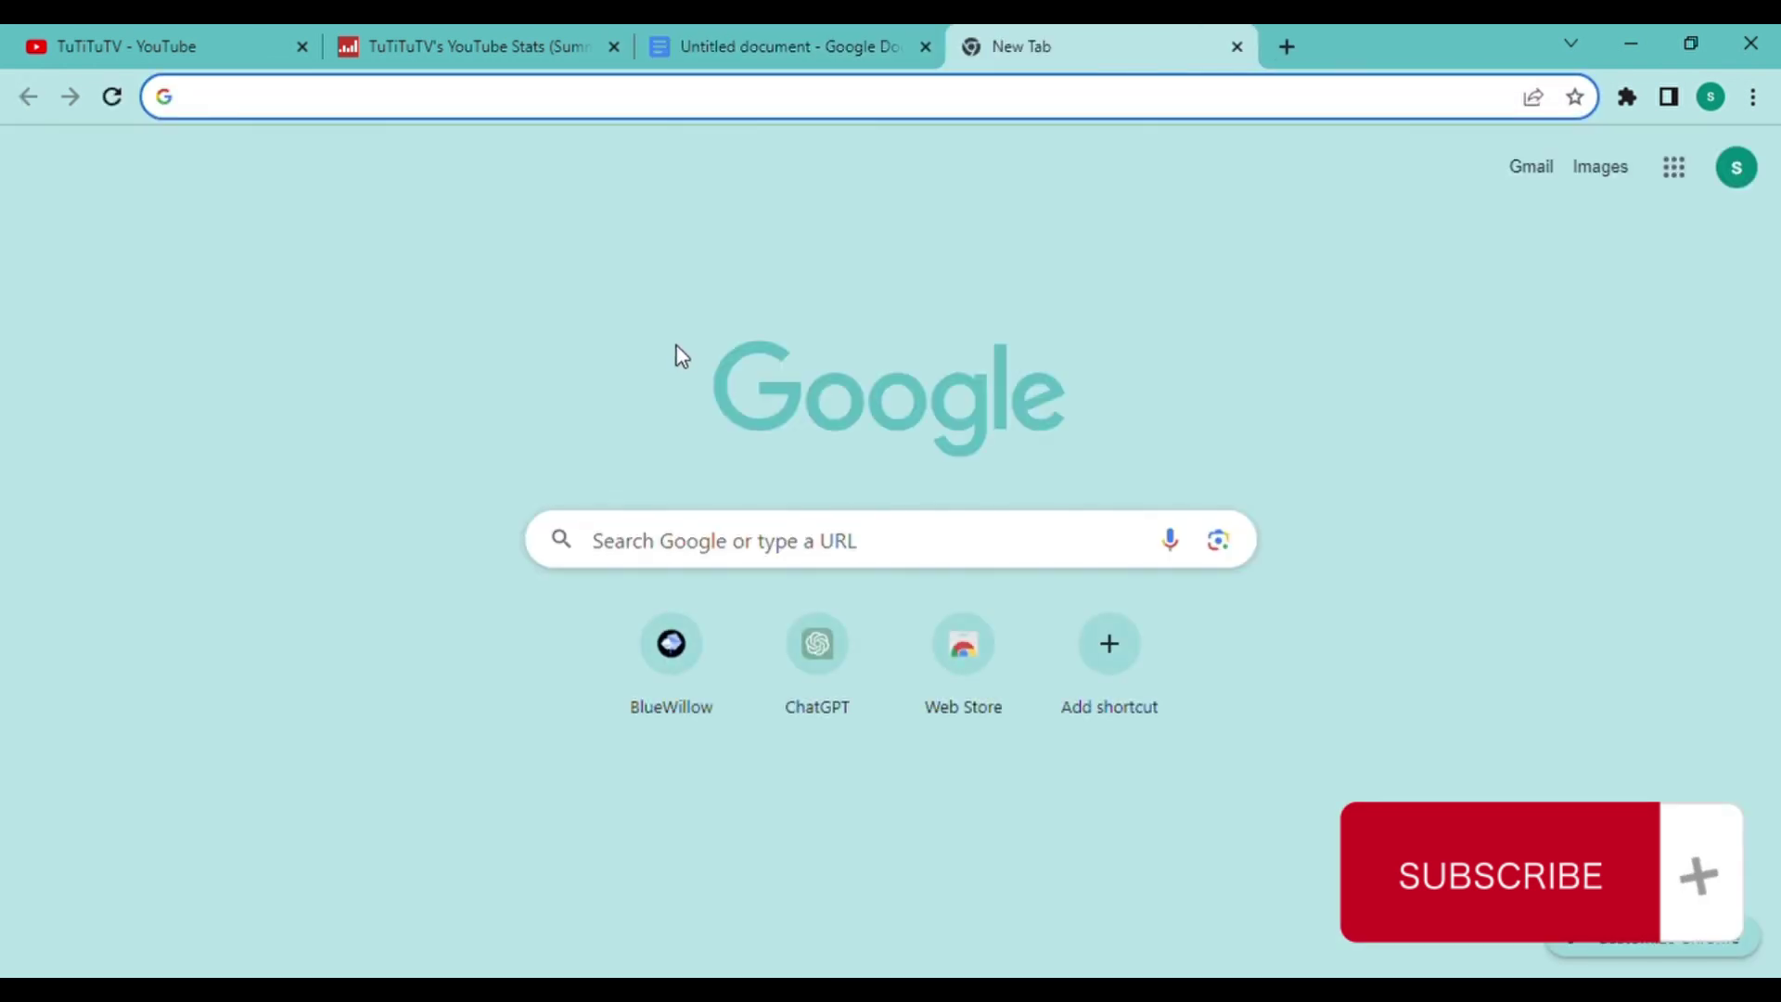
left_click(638, 562)
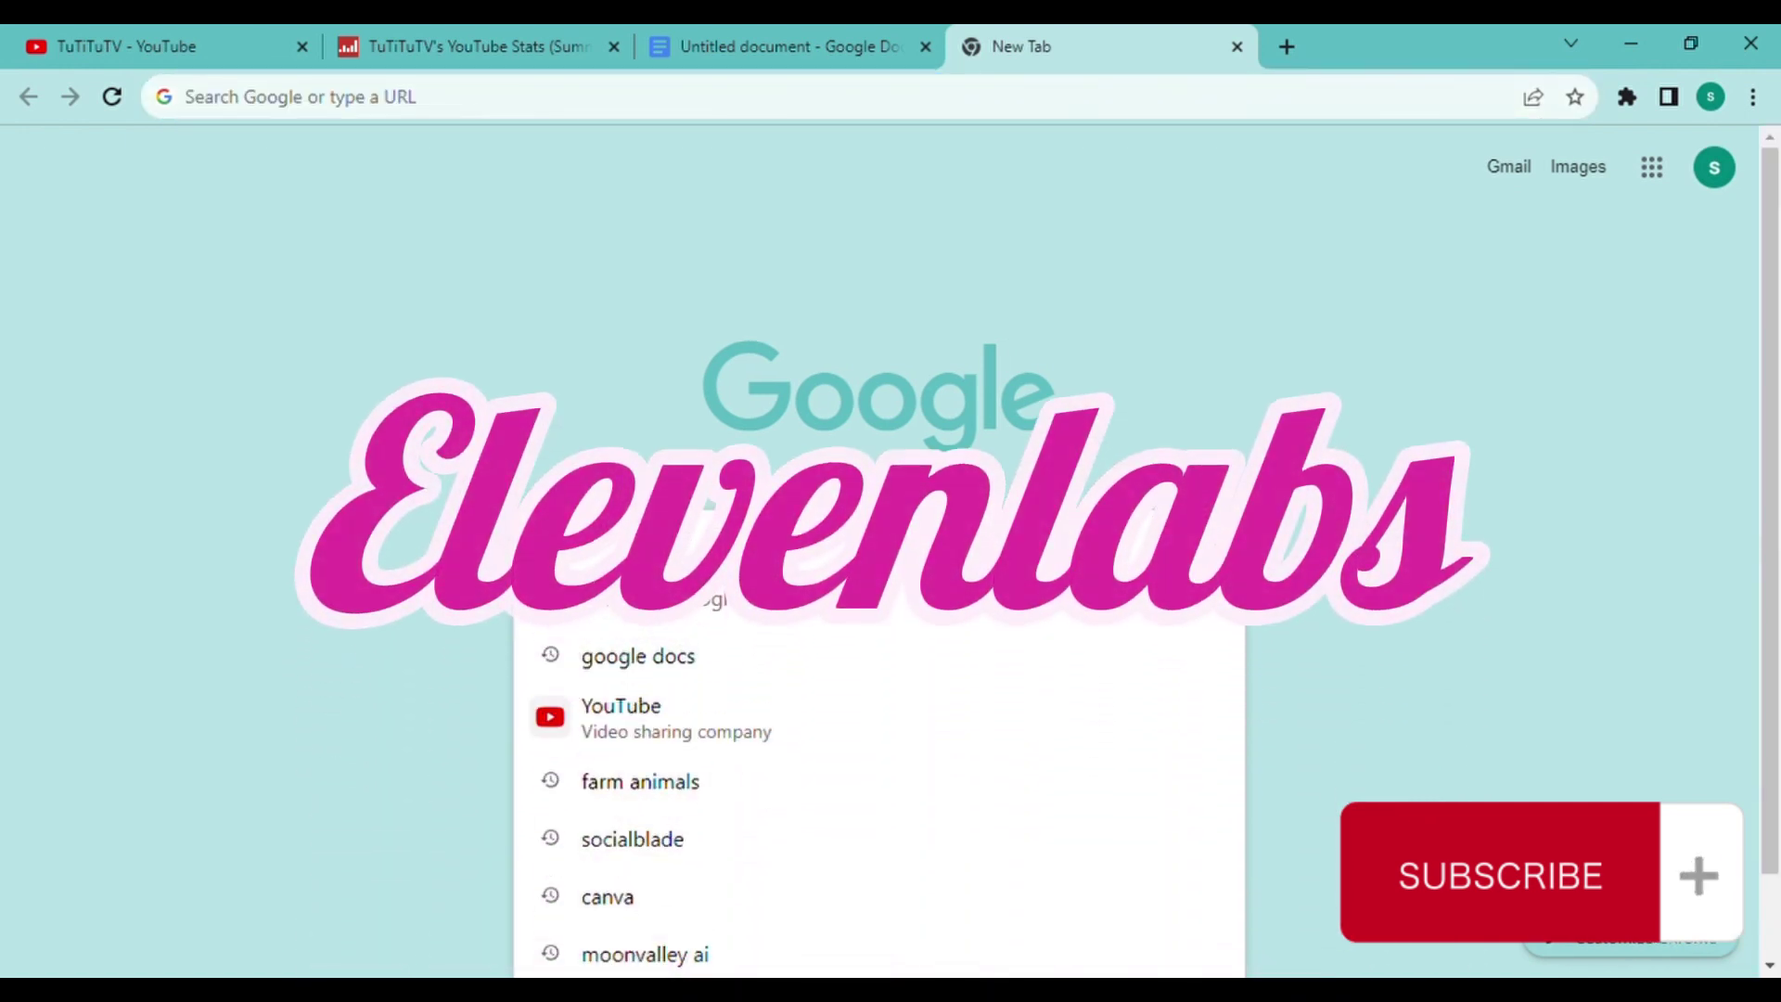
type("ele")
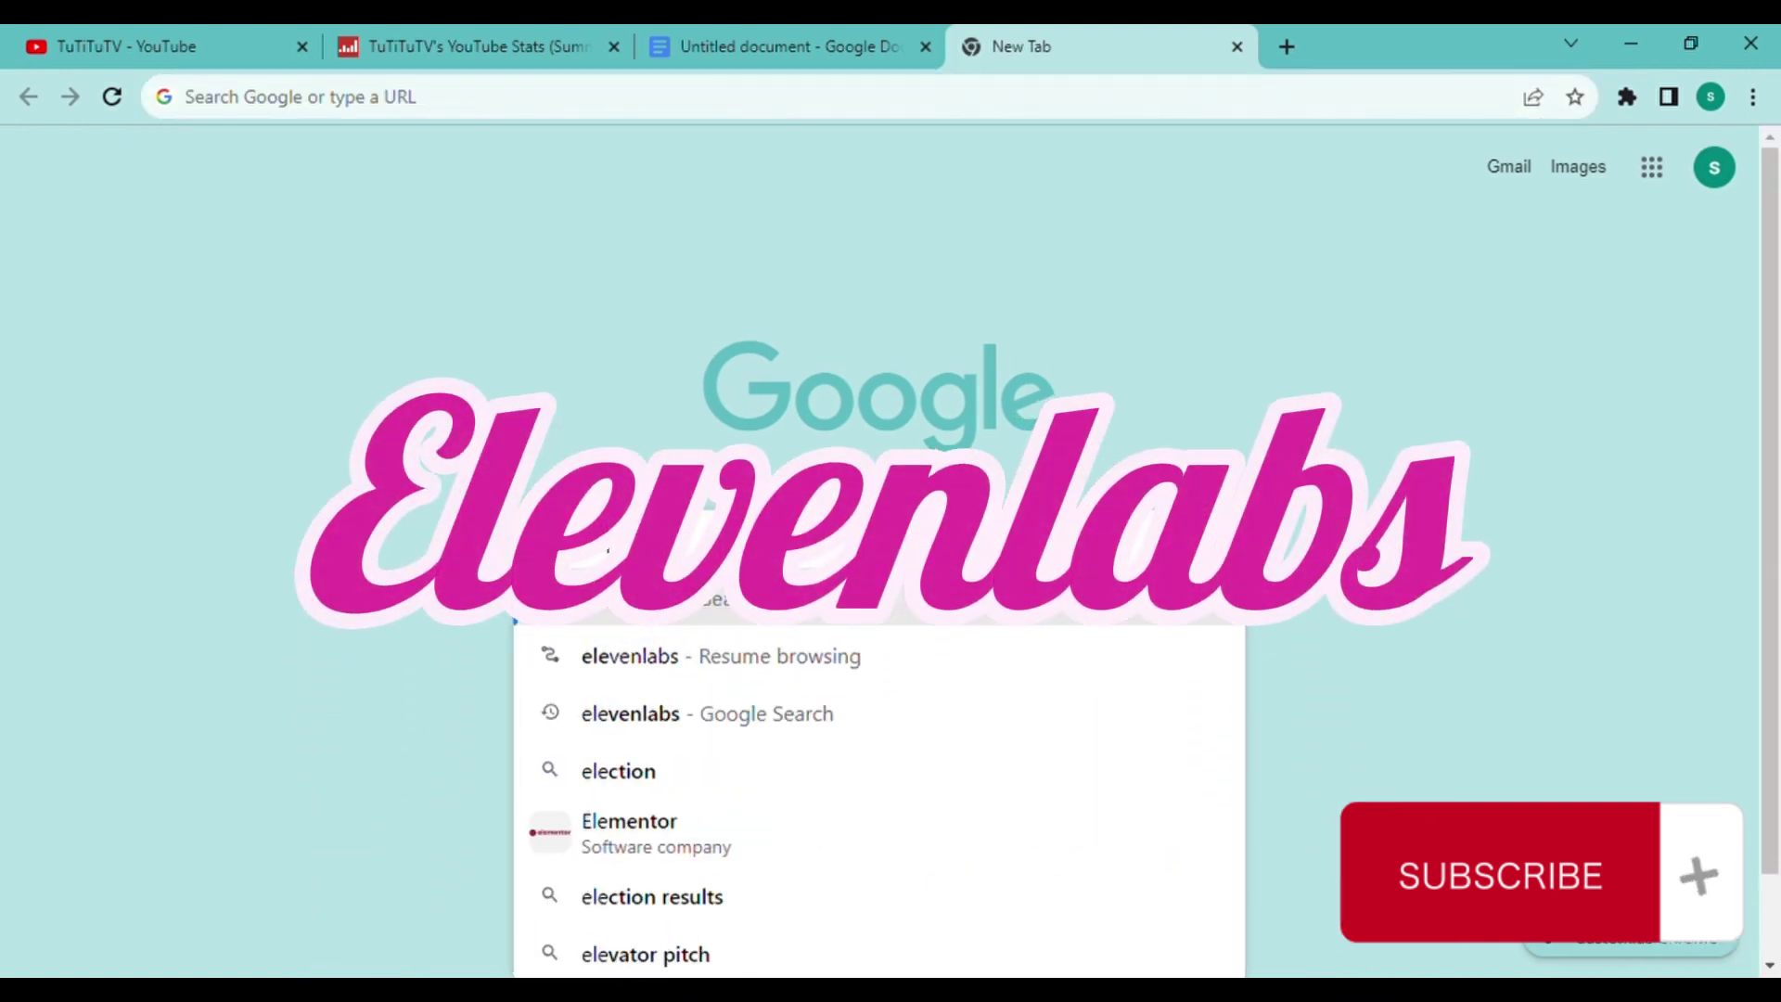
left_click(683, 657)
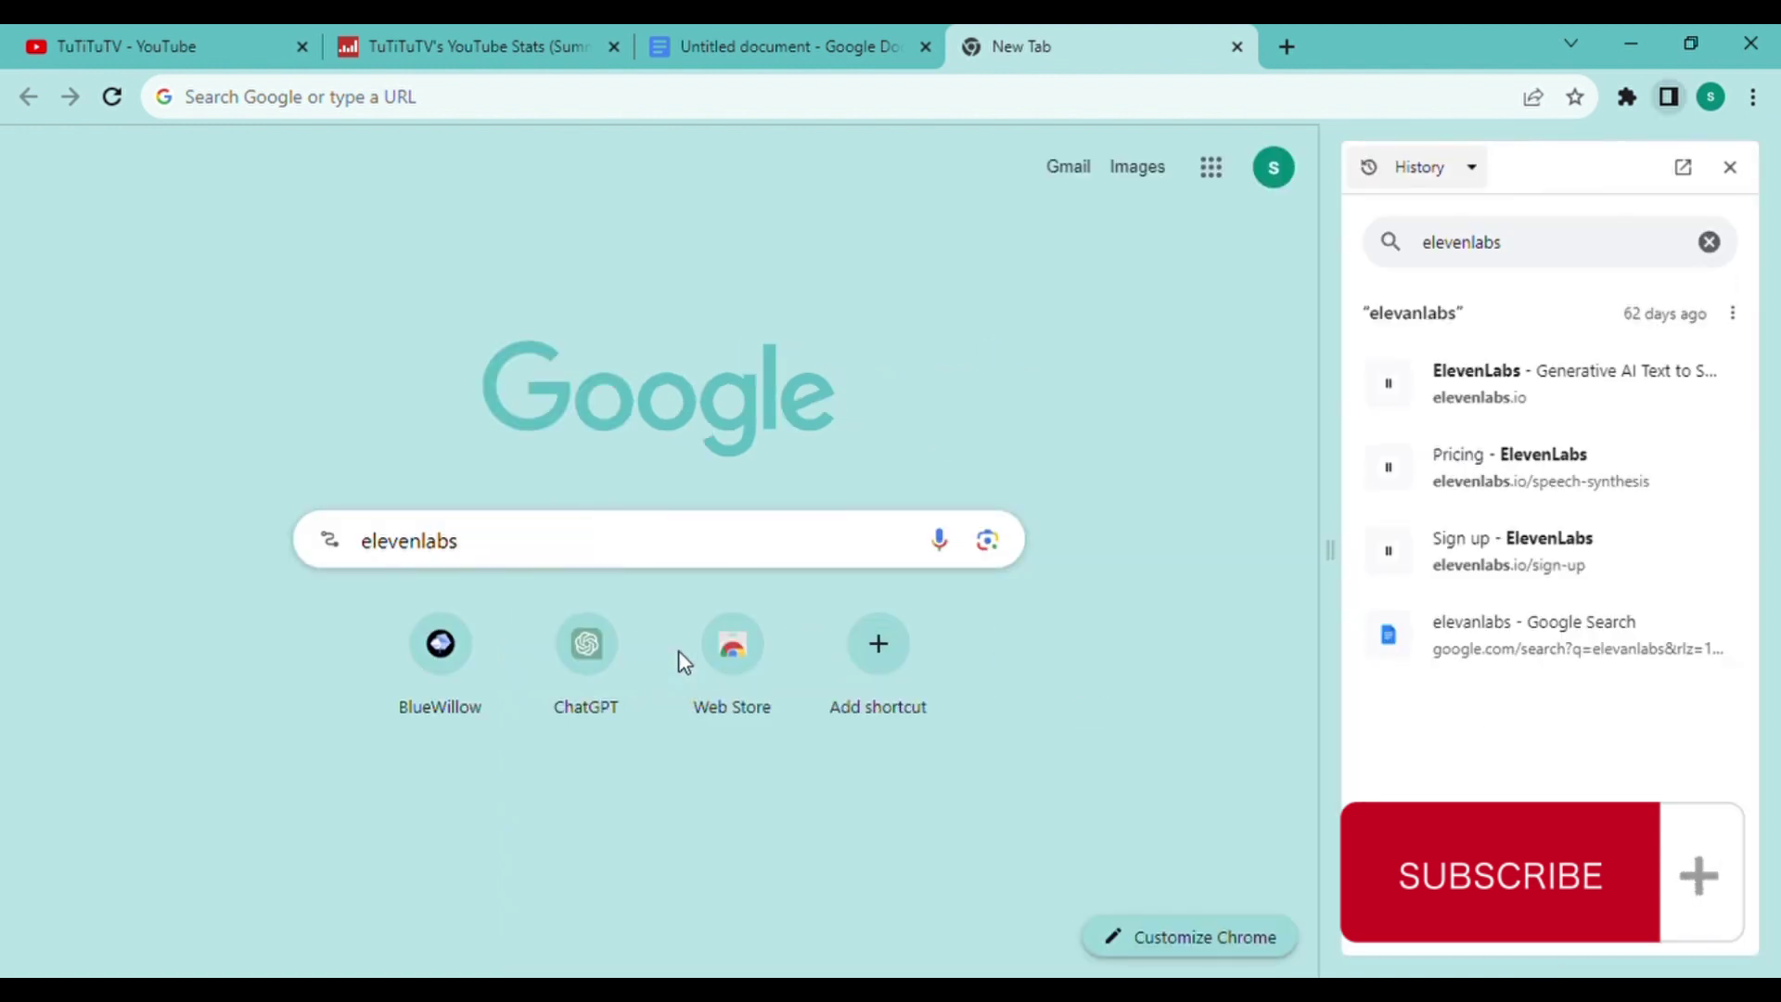
left_click(1708, 243)
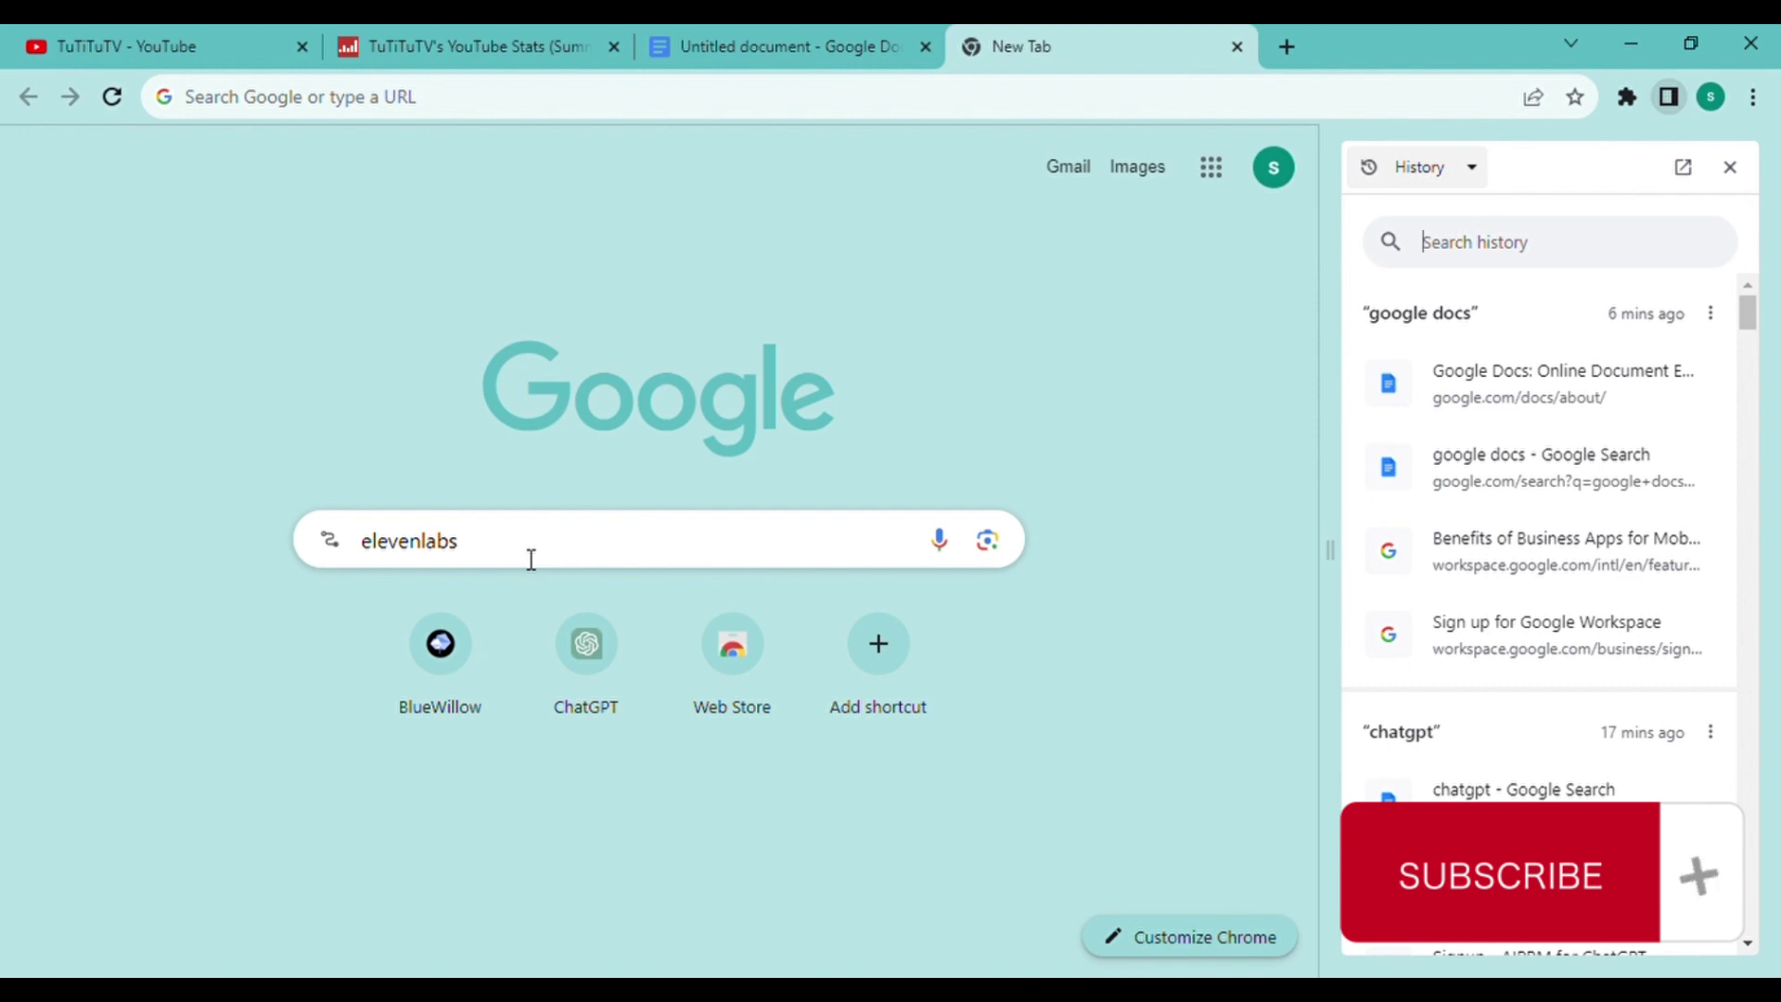
key("Return")
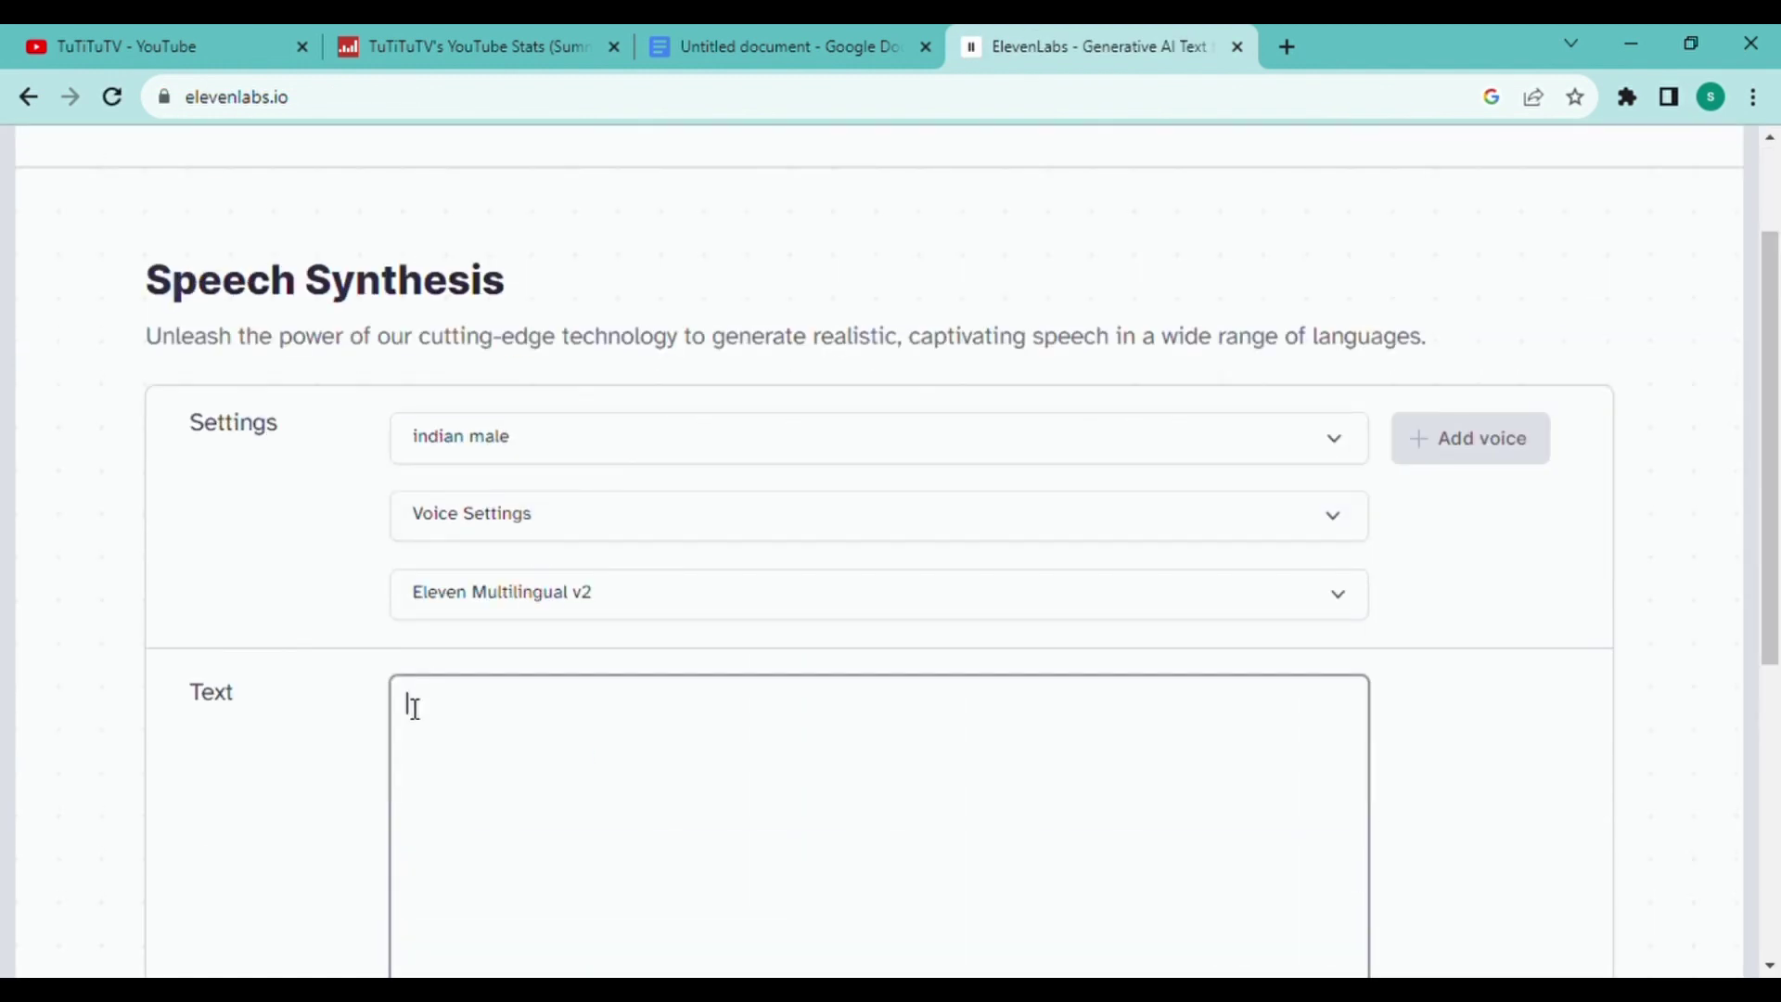
- Copy the selected script from the Google document and return to ElevenLabs
left_click(795, 53)
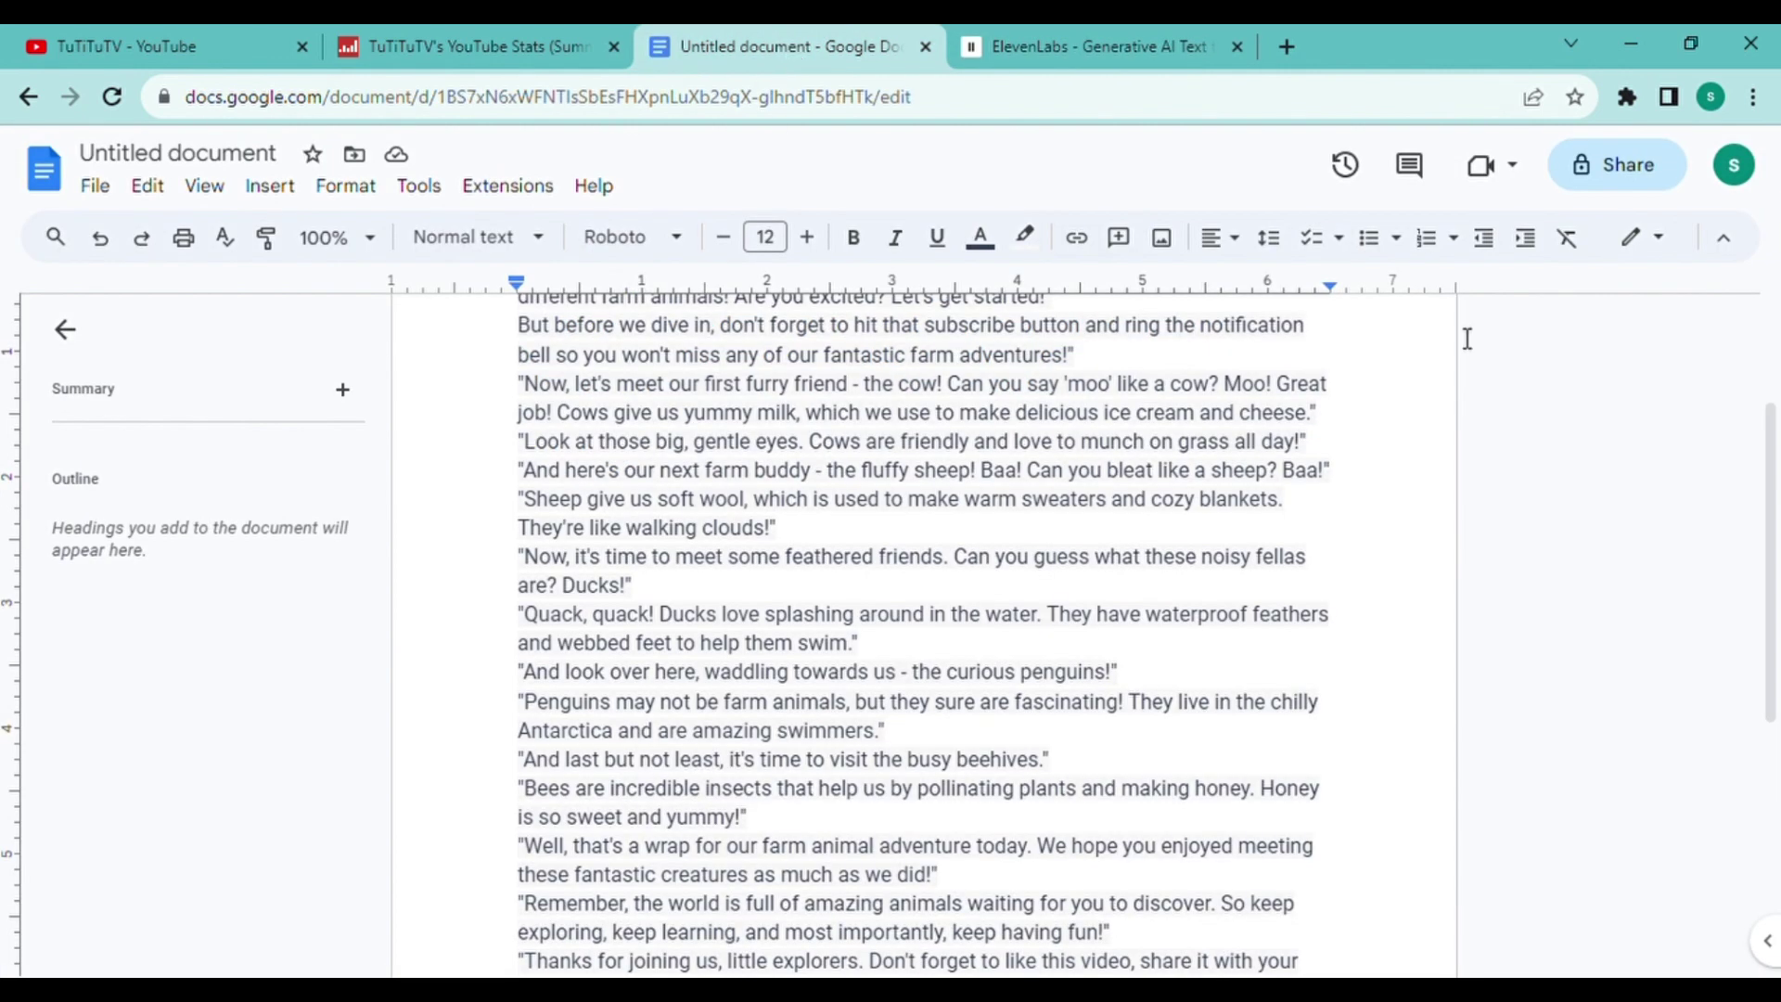
left_click_drag(1770, 437, 1777, 344)
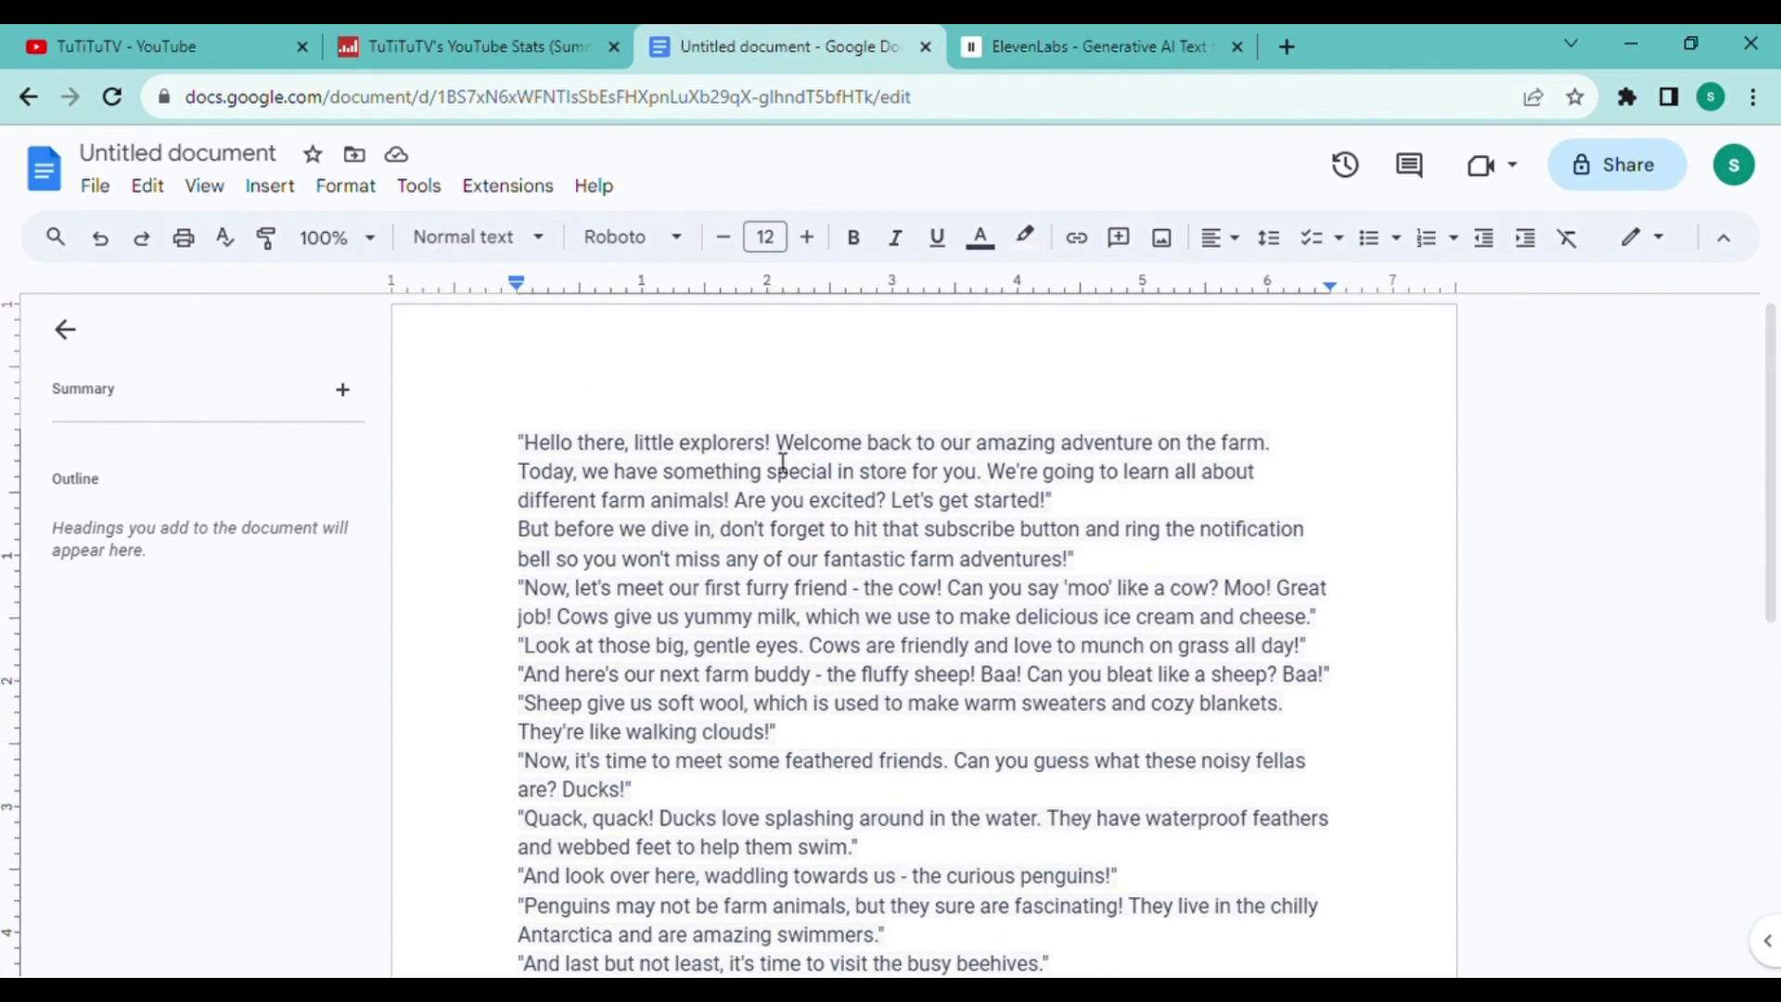
left_click_drag(524, 445, 1059, 975)
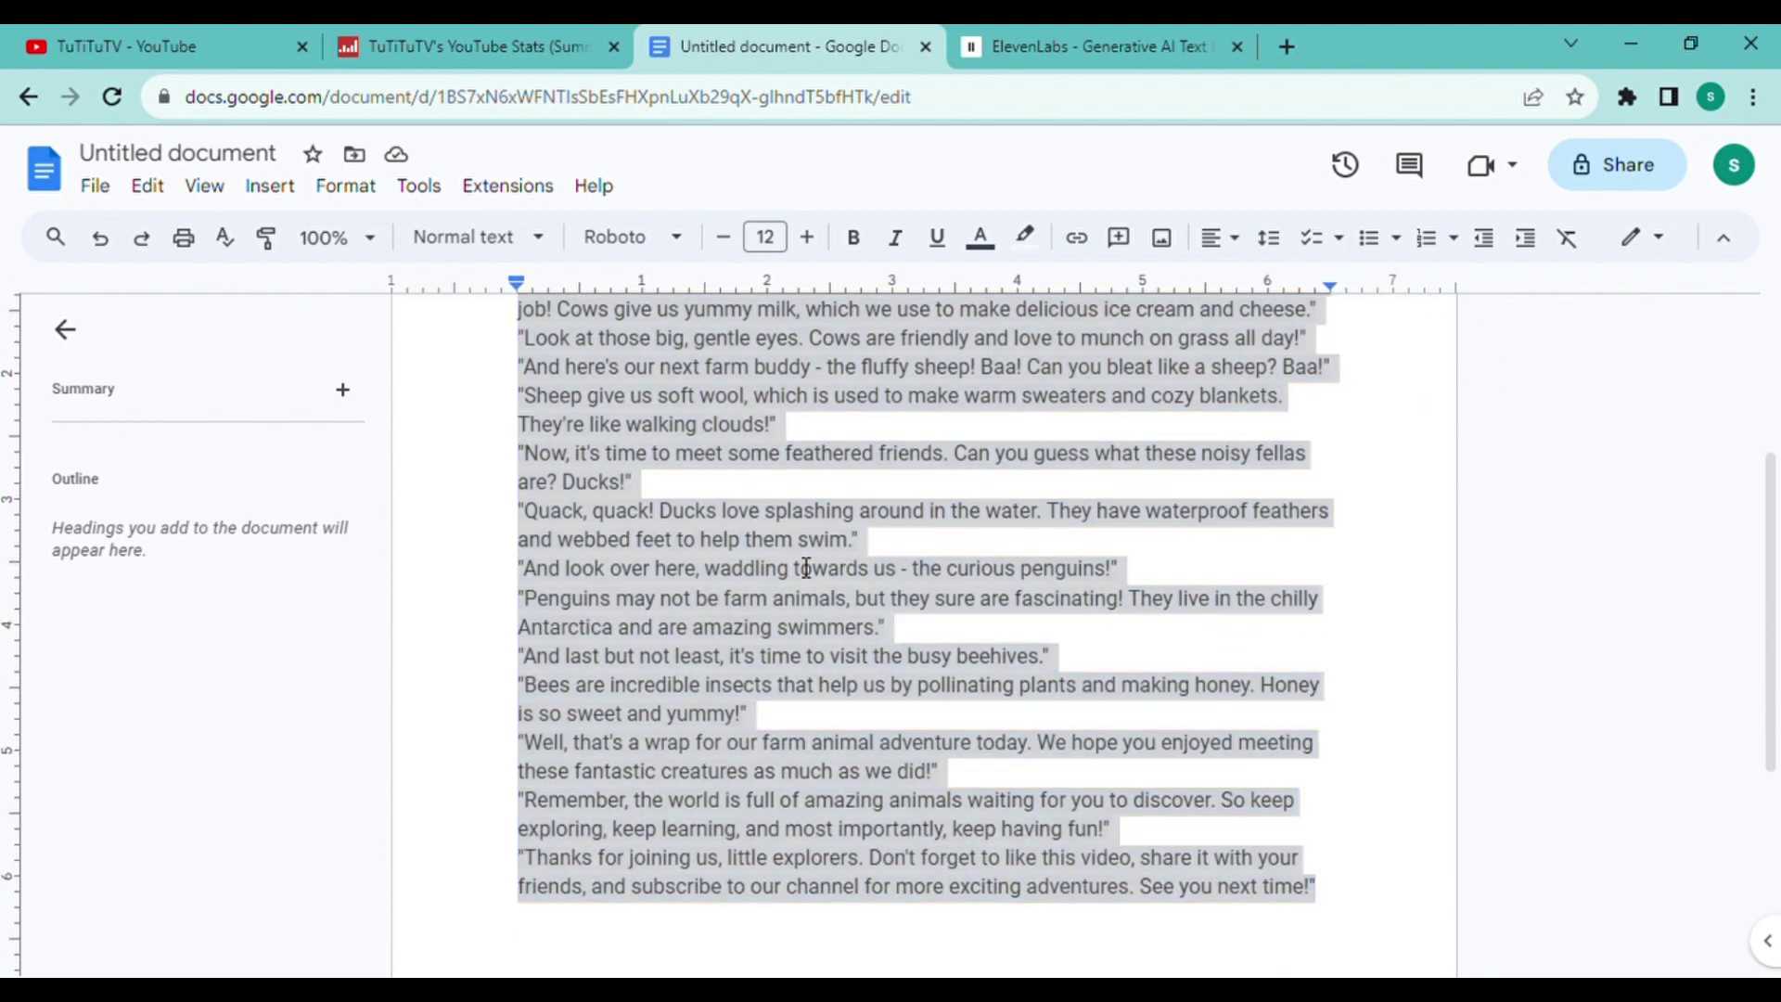
right_click(798, 568)
left_click(906, 354)
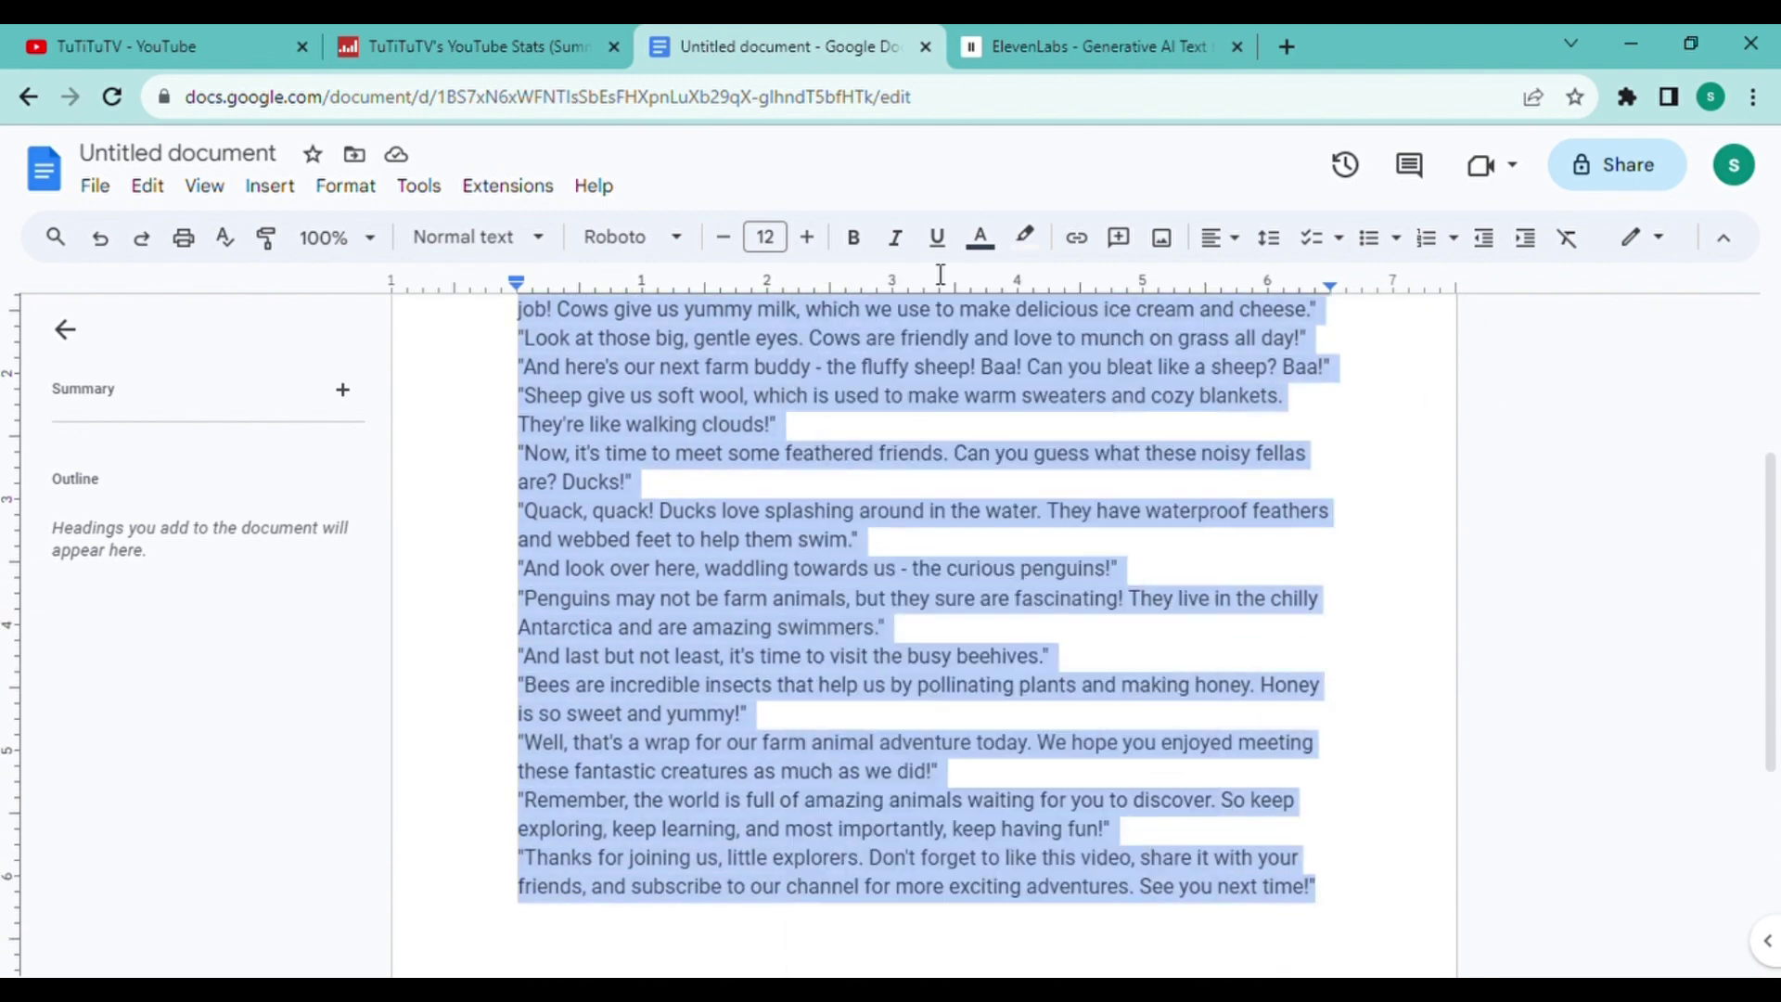
left_click(1099, 43)
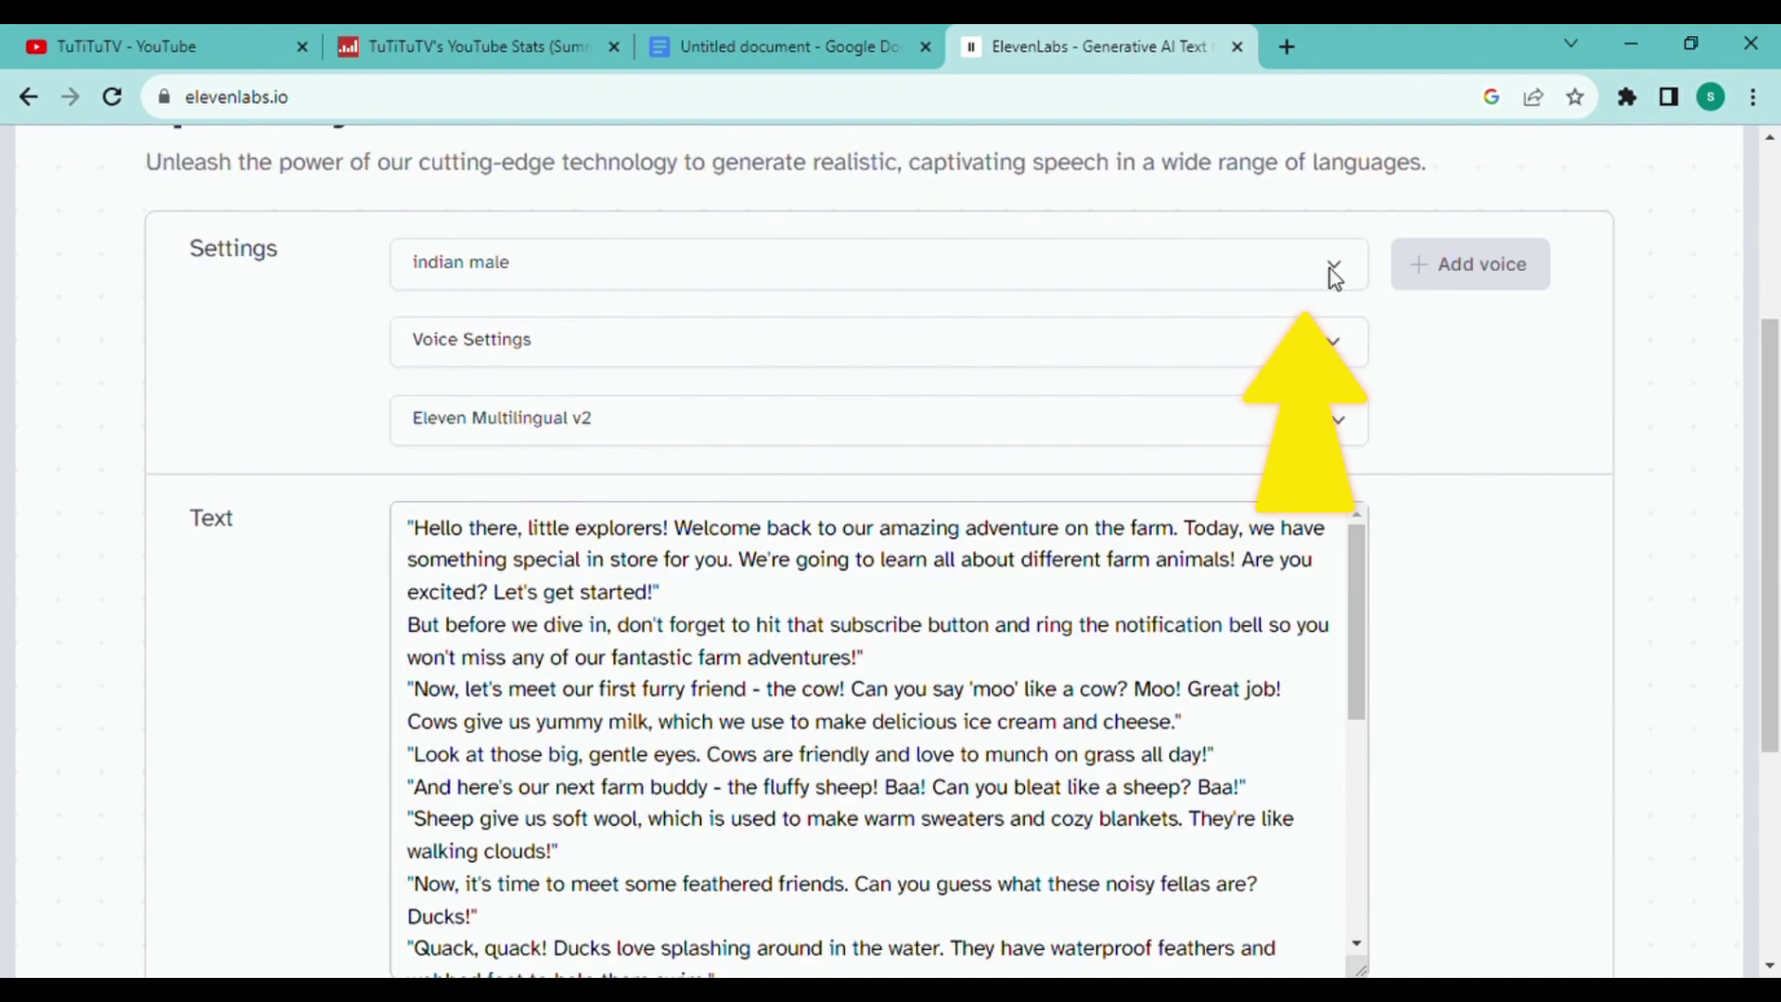
- Choose the Dorothy voice and generate speech from the pasted script
left_click(1331, 268)
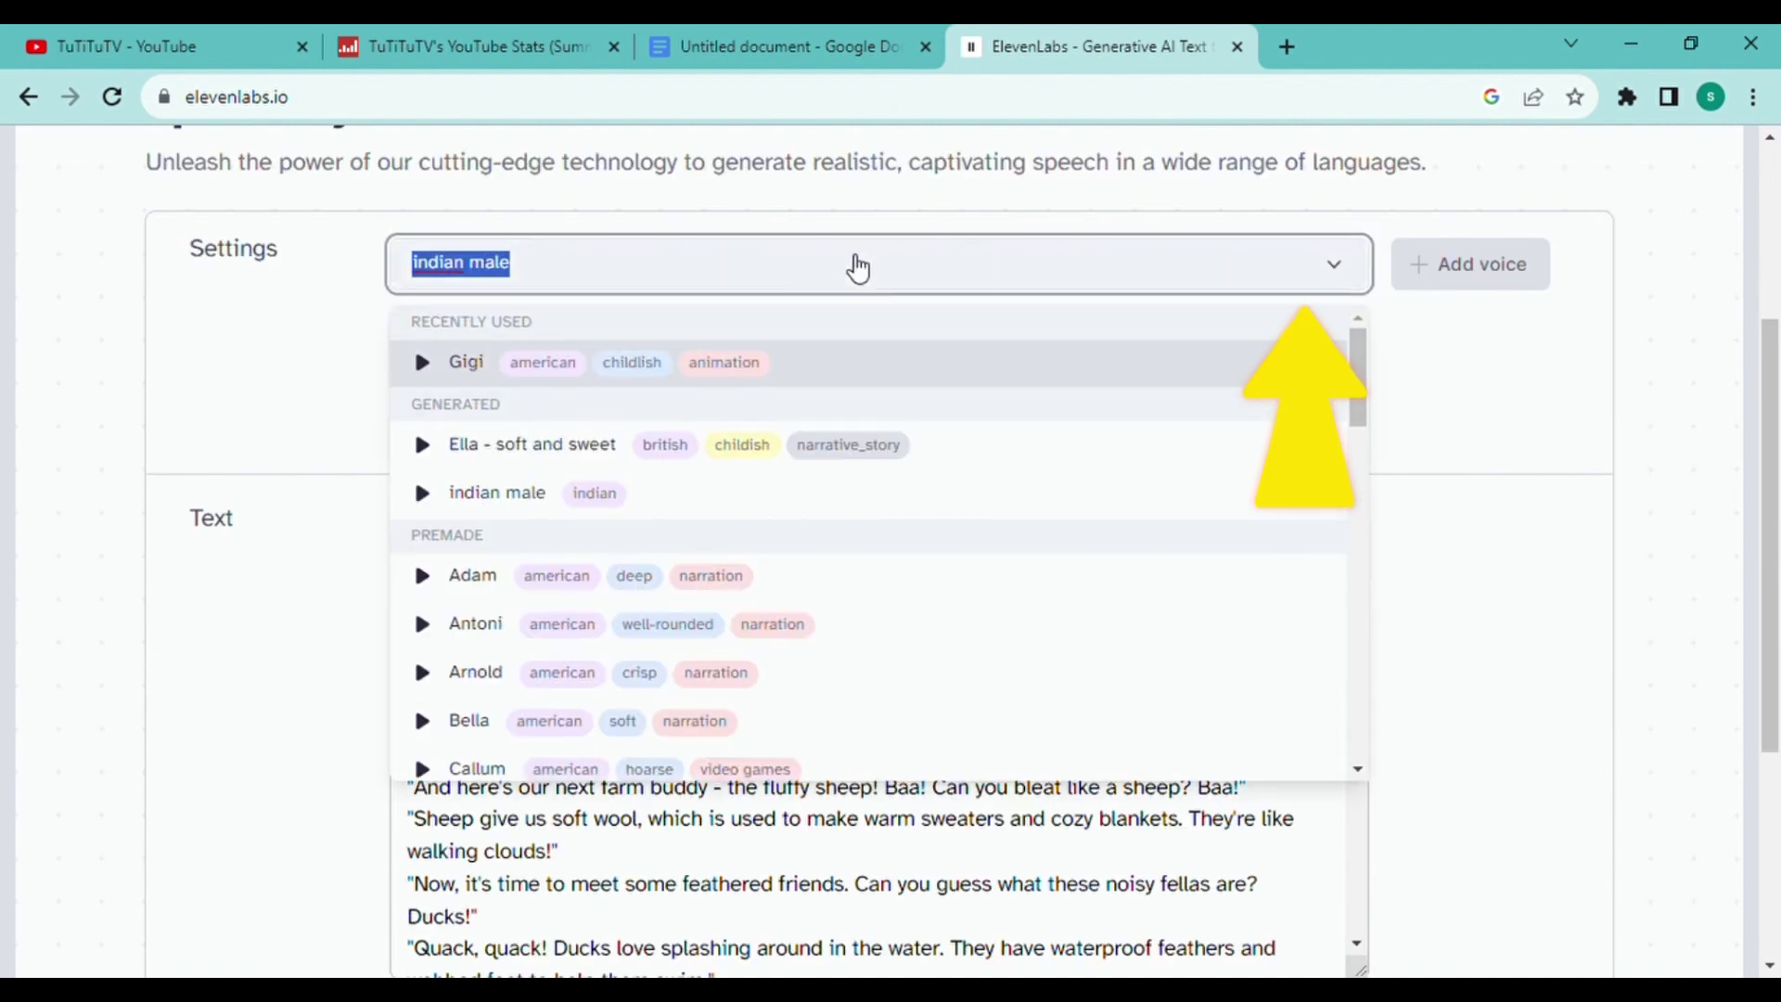
scroll(1201, 510, "down", 5)
left_click(478, 580)
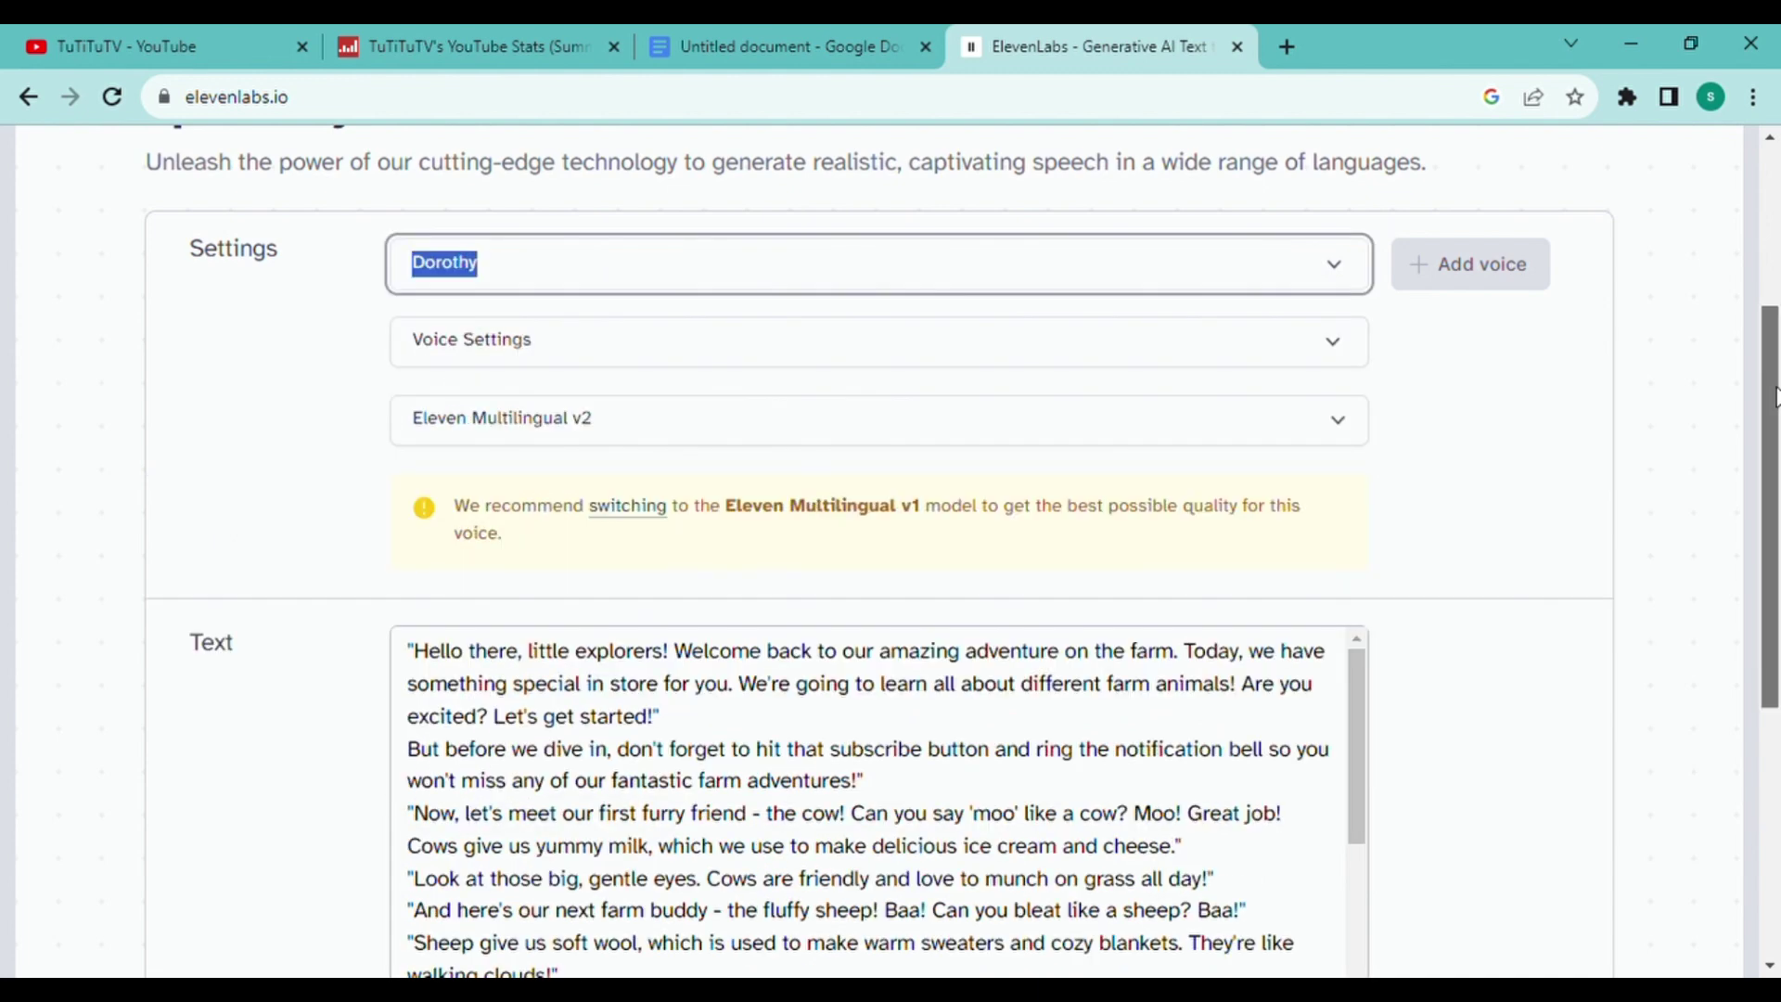
left_click(974, 418)
left_click(975, 377)
scroll(1010, 682, "down", 4)
left_click(1011, 684)
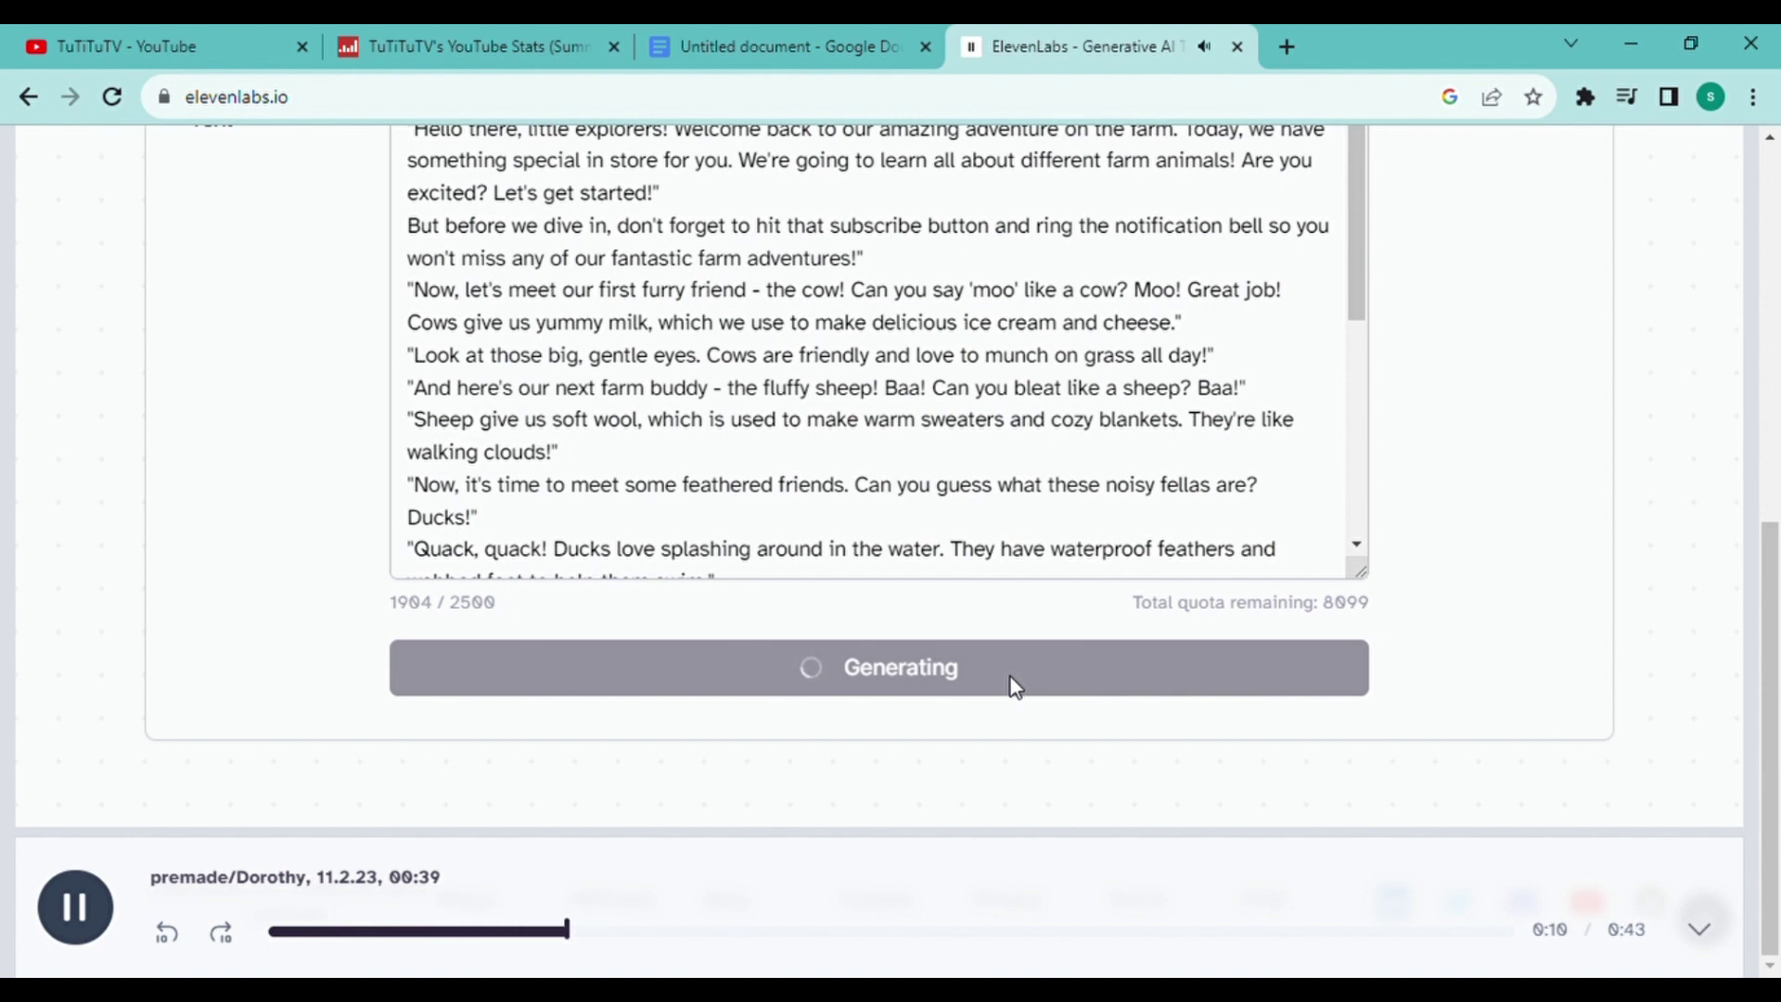
- Pause the Dorothy speech preview and bring up the voice list again
left_click(75, 921)
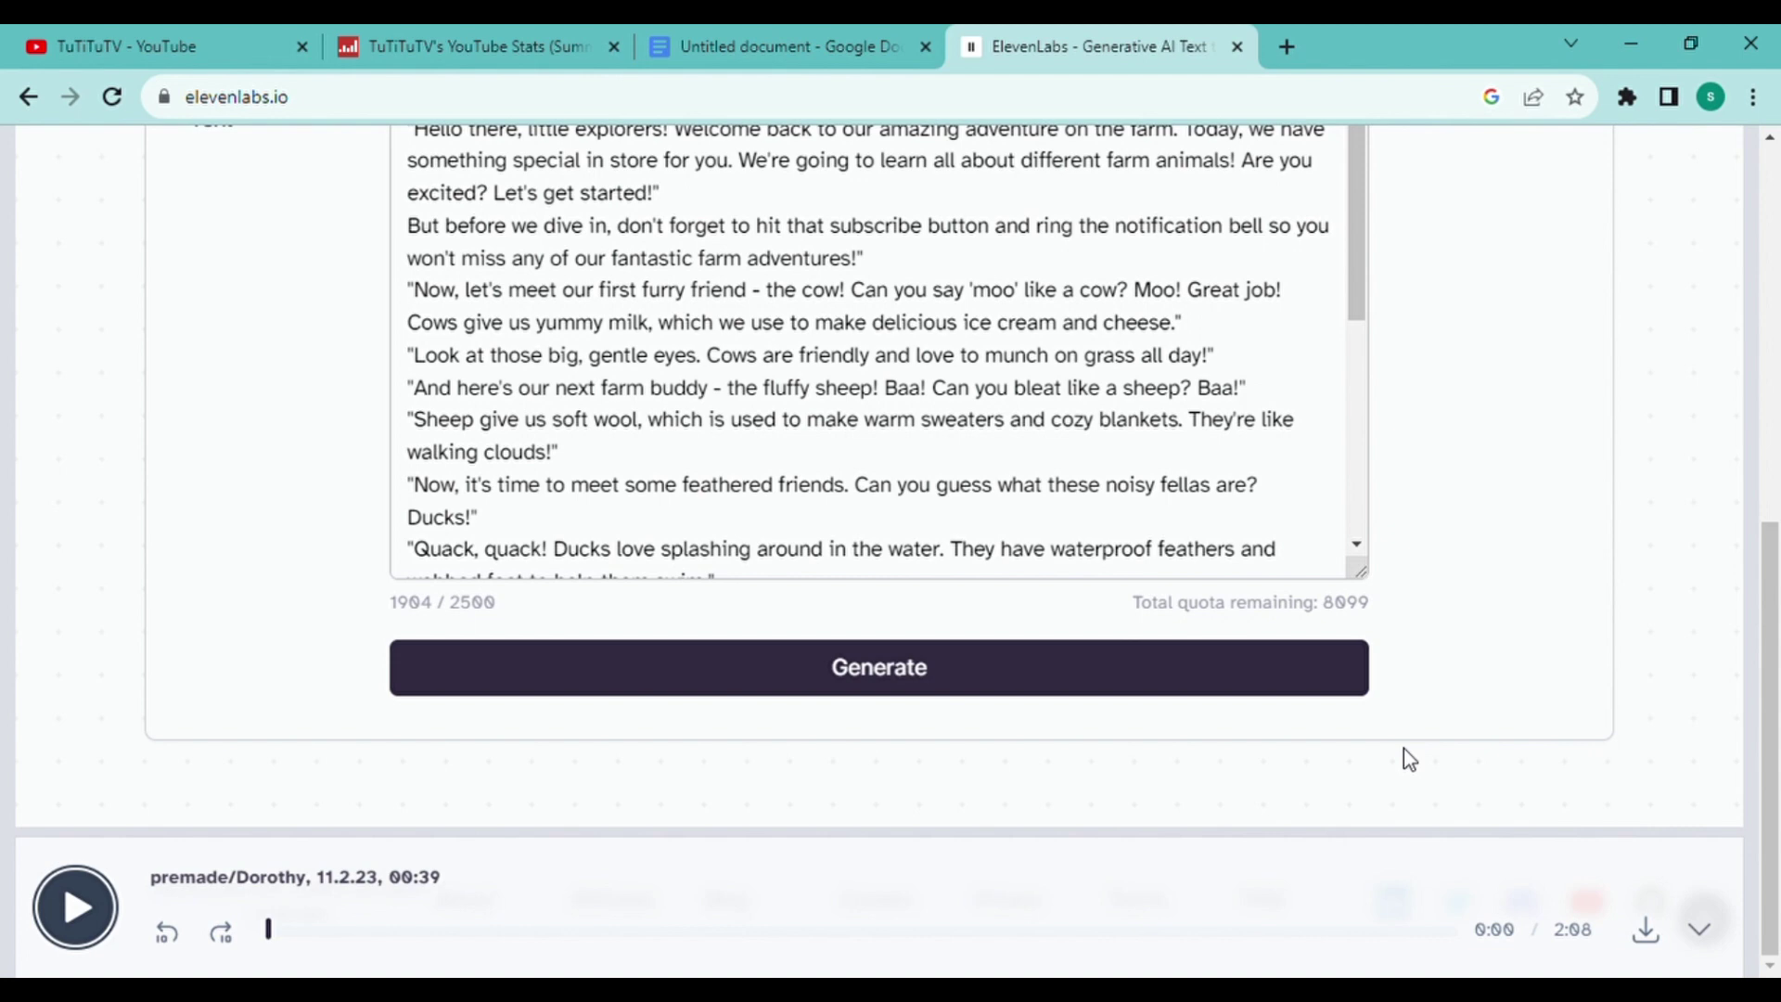
left_click_drag(1757, 582, 1775, 305)
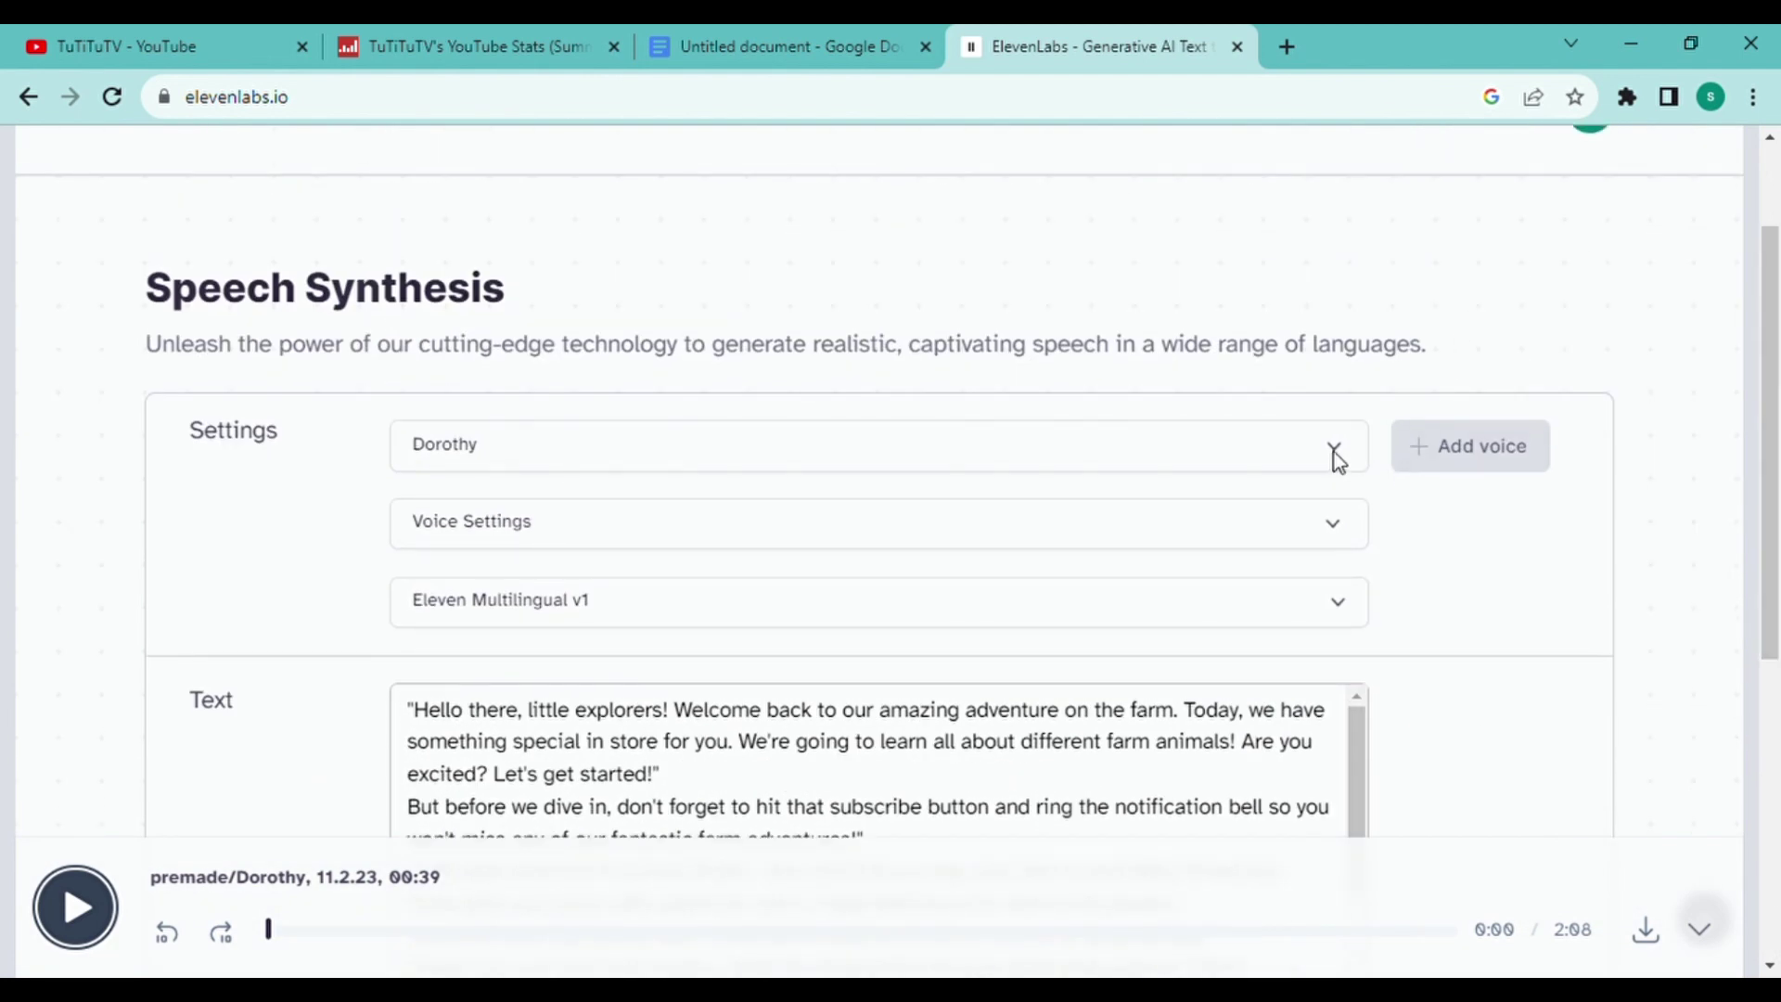
left_click(1333, 459)
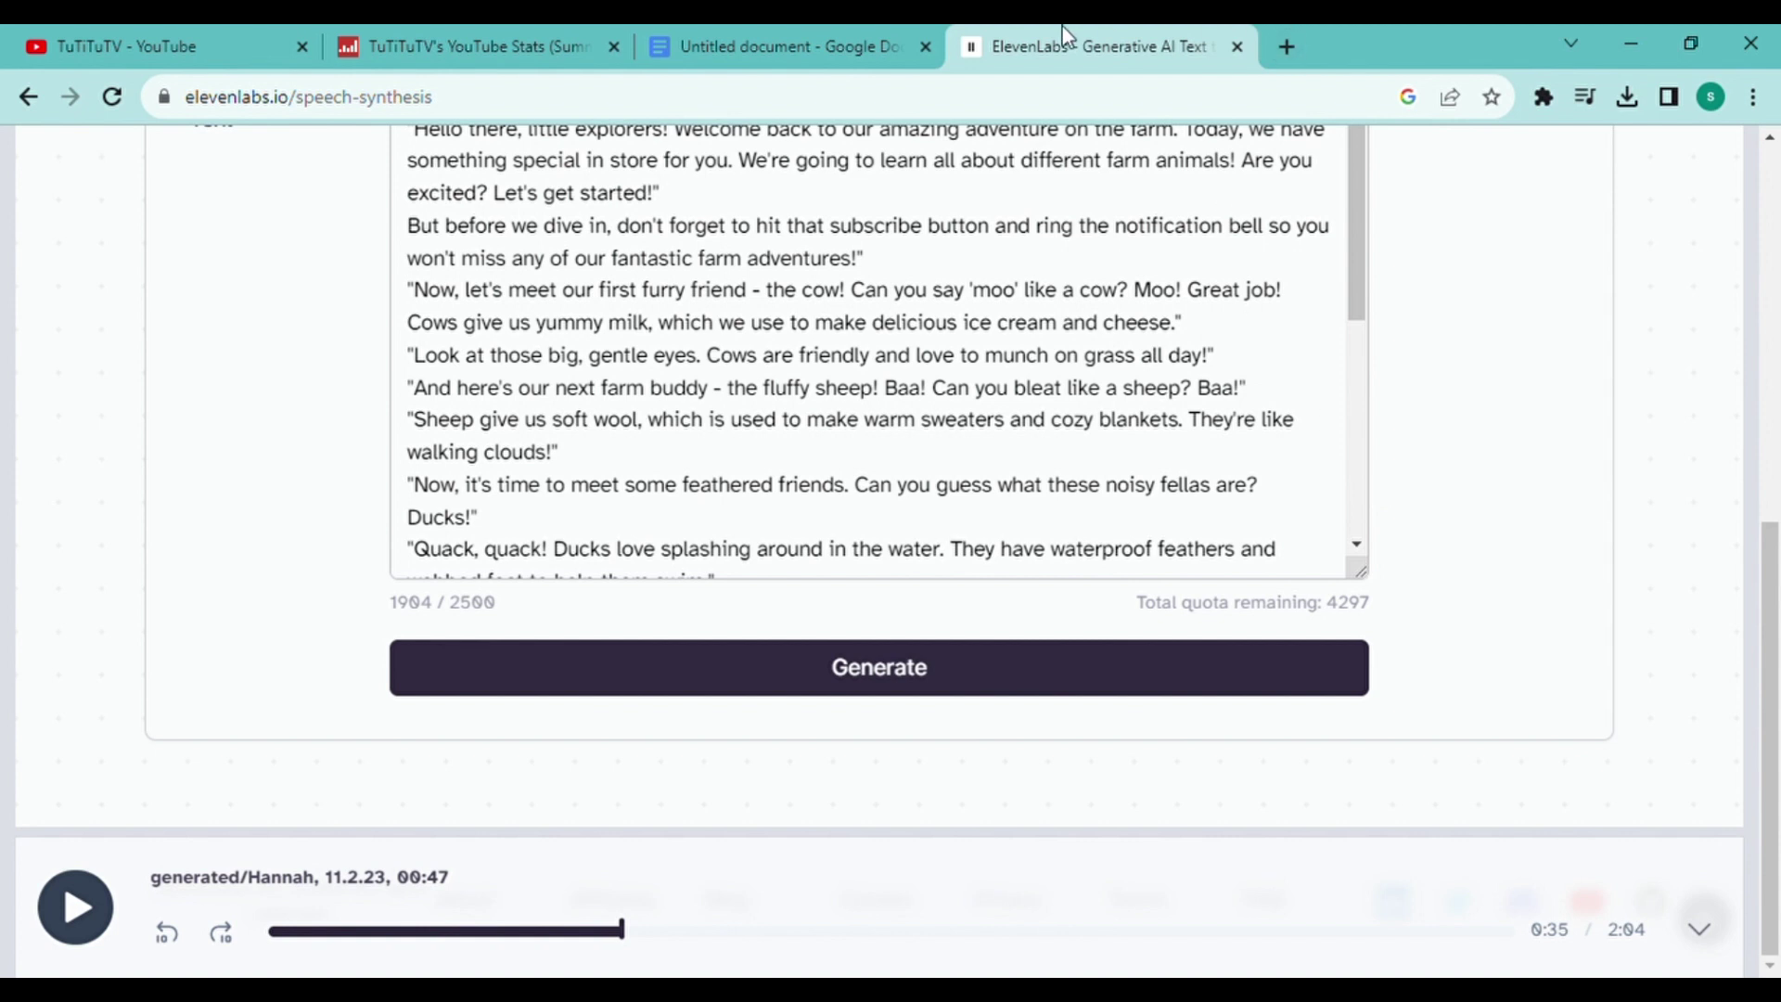
- In a new browser tab, search Google for 'adobe express'
left_click(1286, 48)
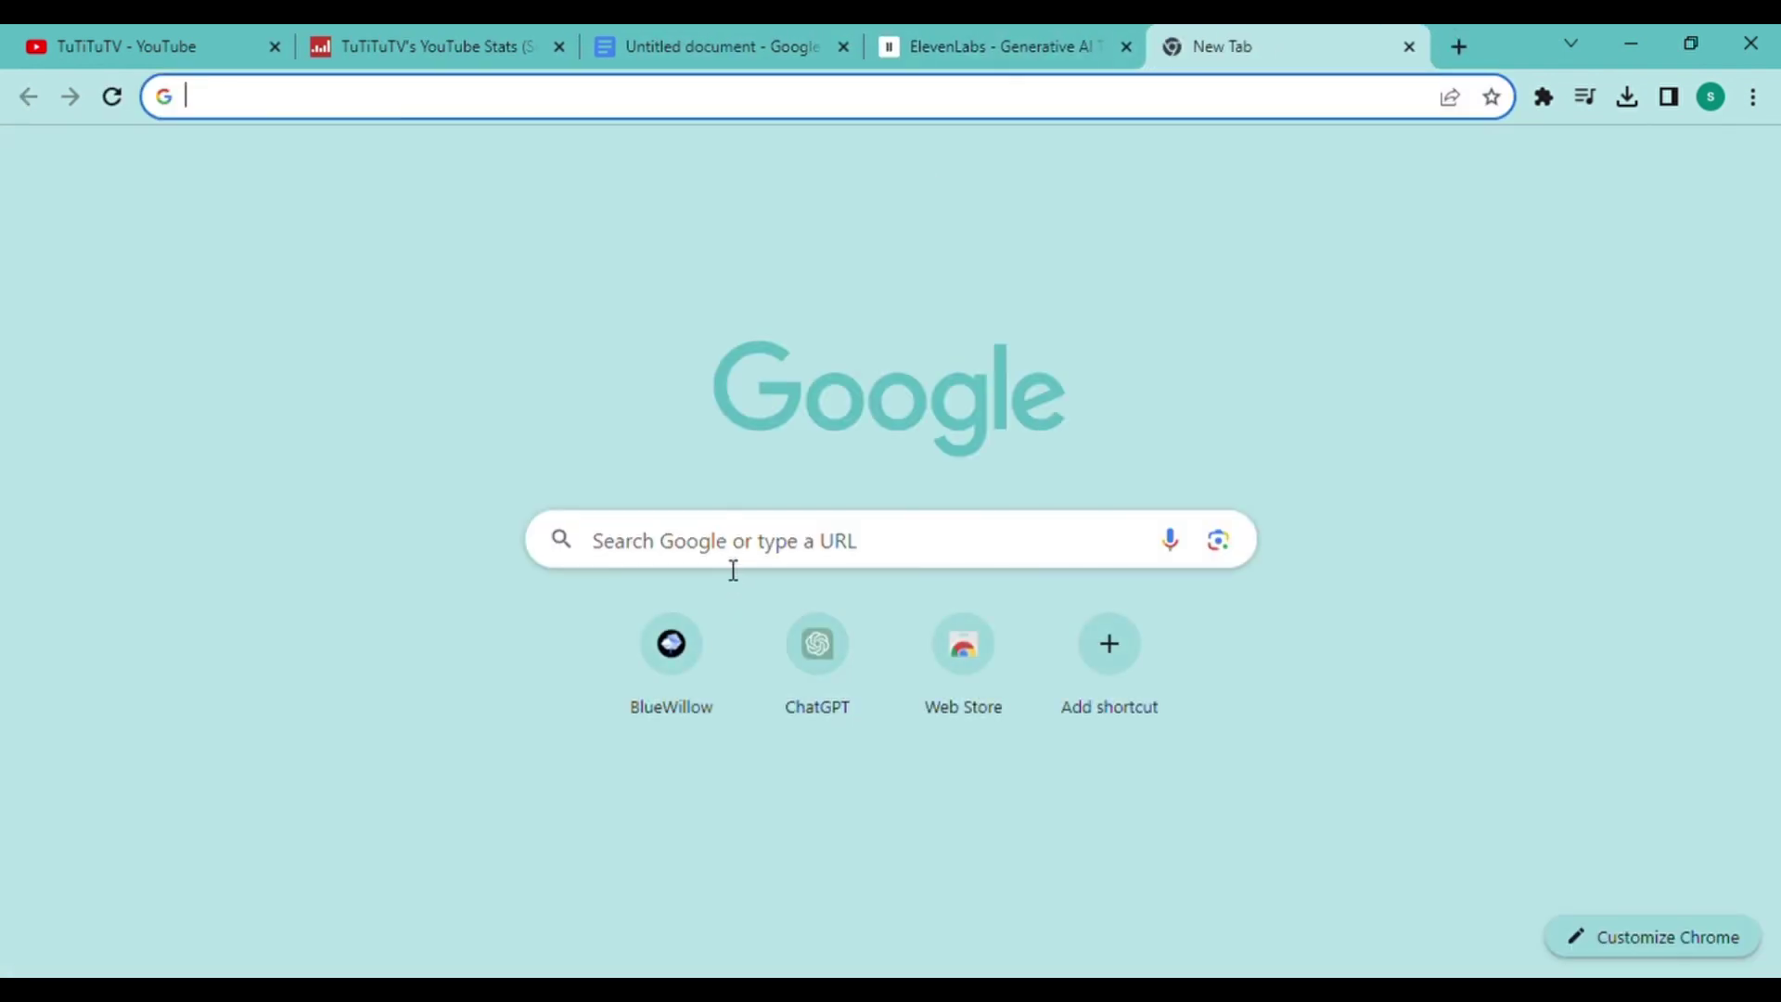
left_click(730, 566)
type("adobe ex")
key("Return")
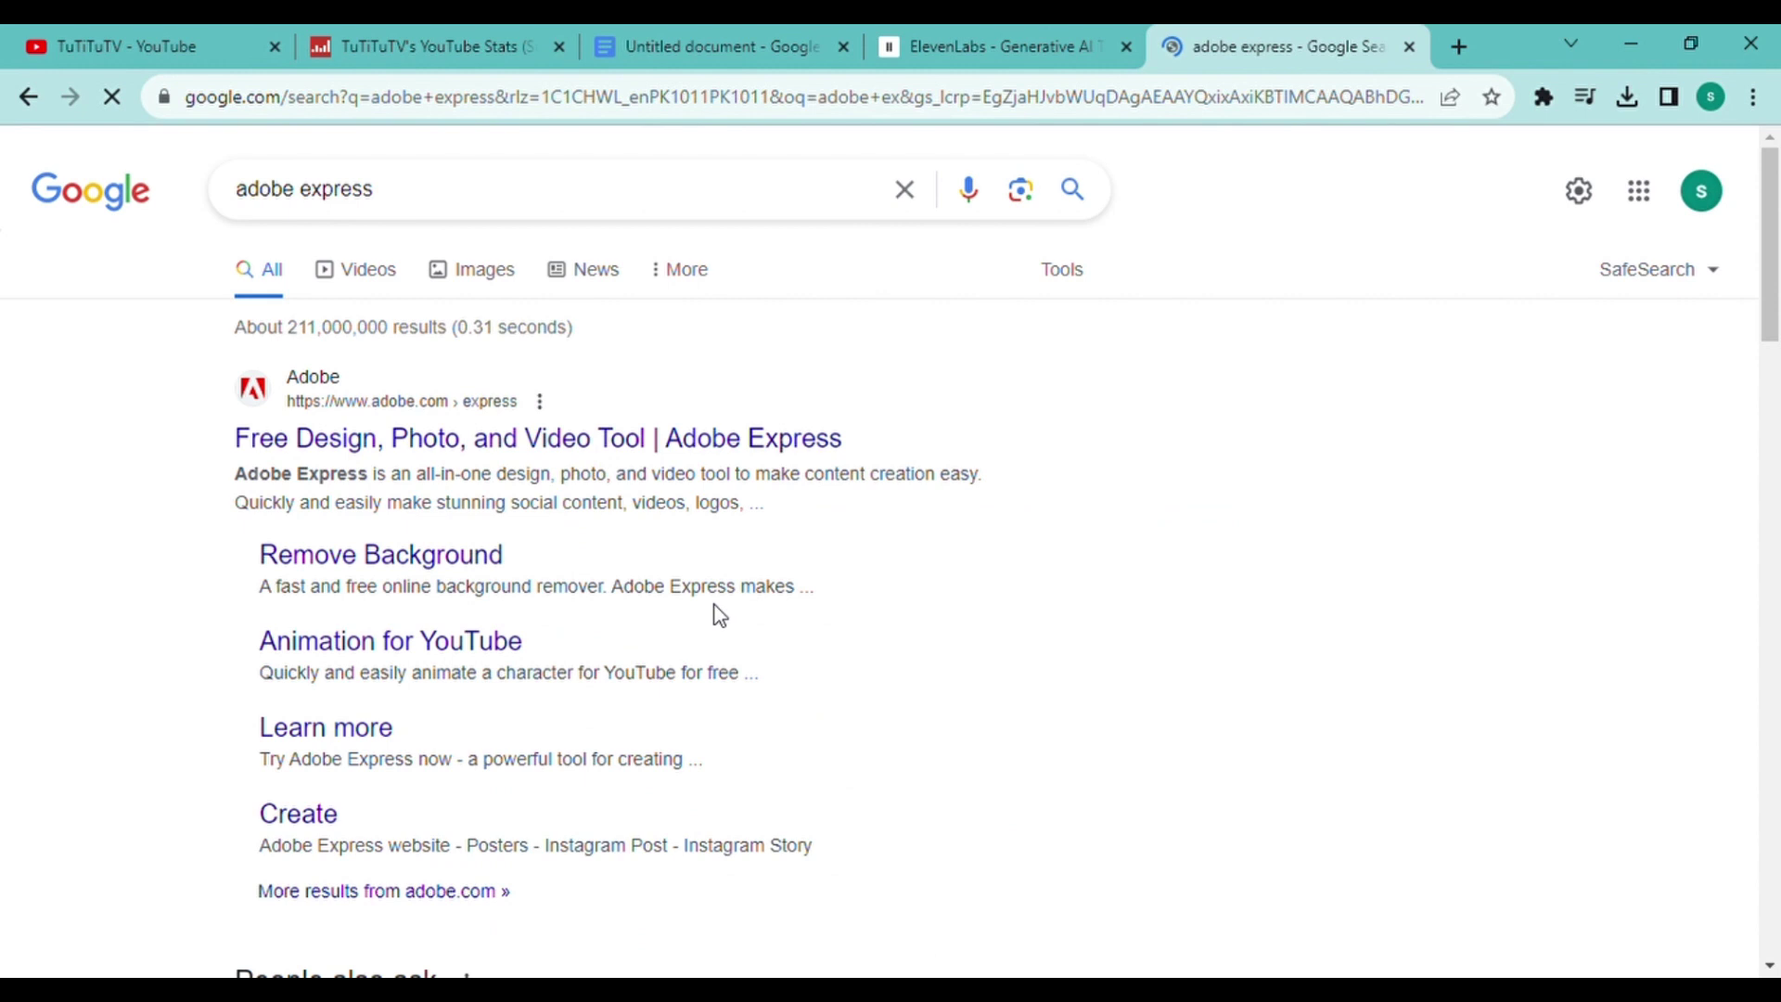
- Open Adobe Express free from the search result and launch Video's Animate from audio tool
left_click(626, 440)
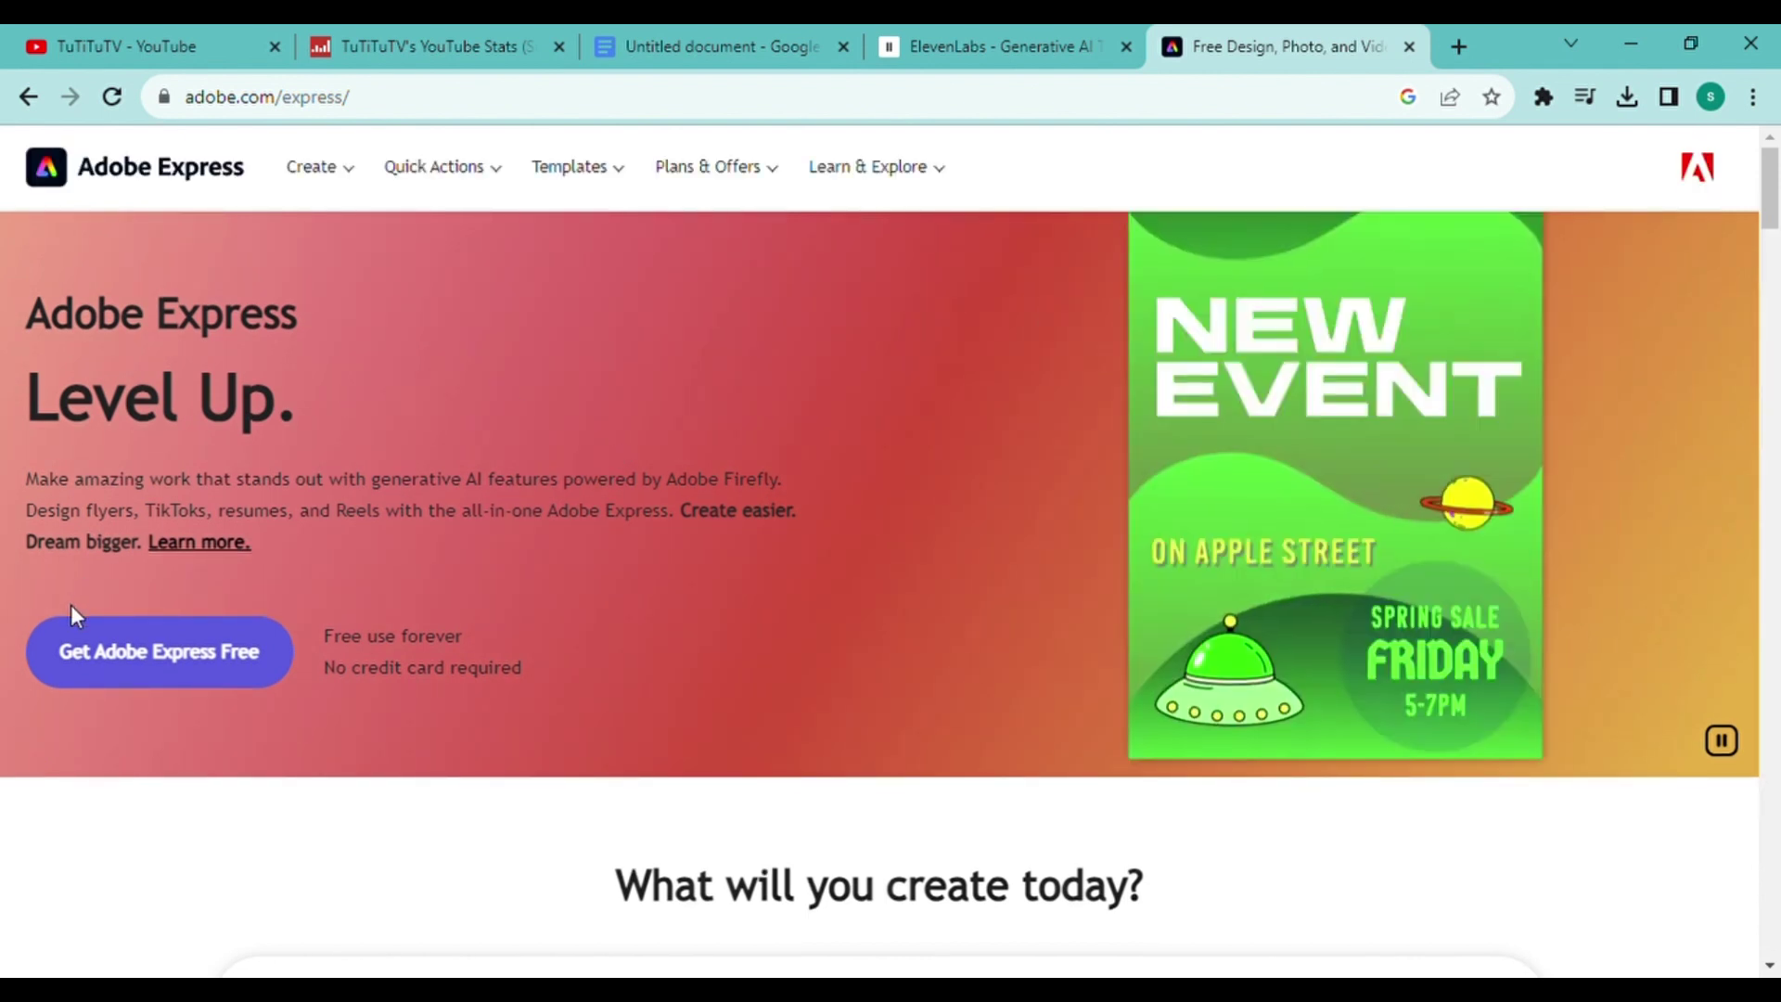
left_click(155, 667)
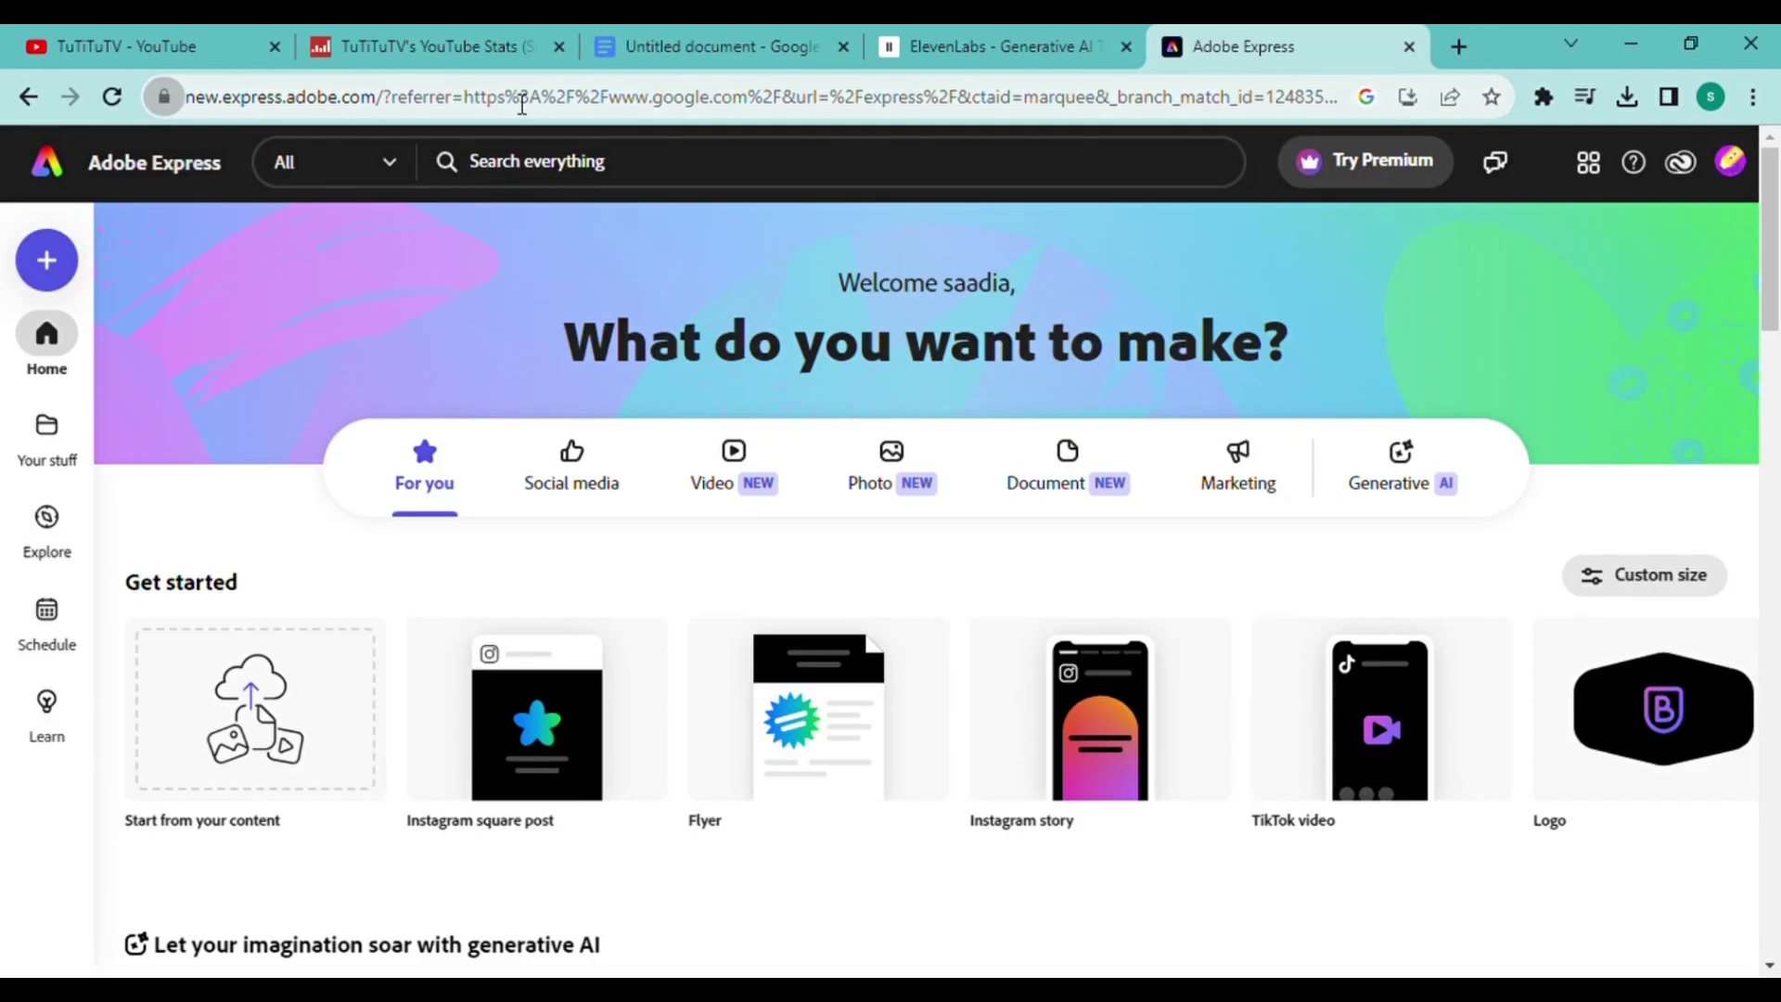
scroll(892, 556, "down", 5)
left_click(1147, 350)
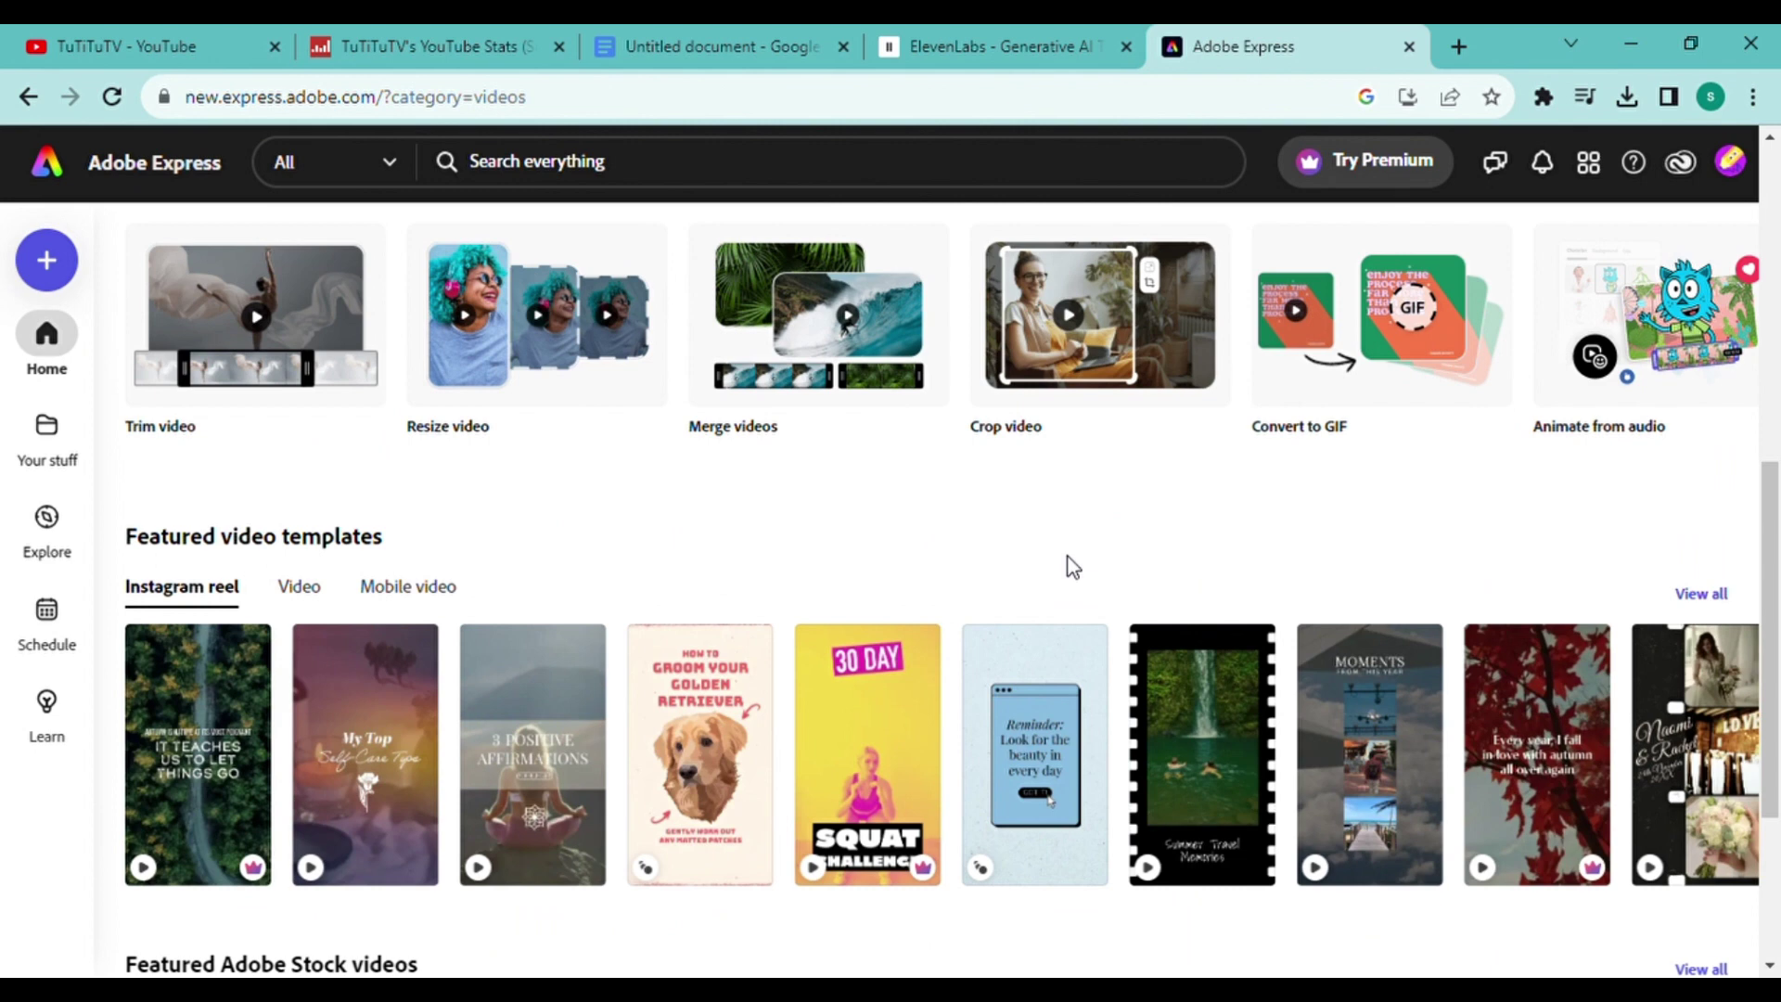
scroll(1776, 456, "down", 2)
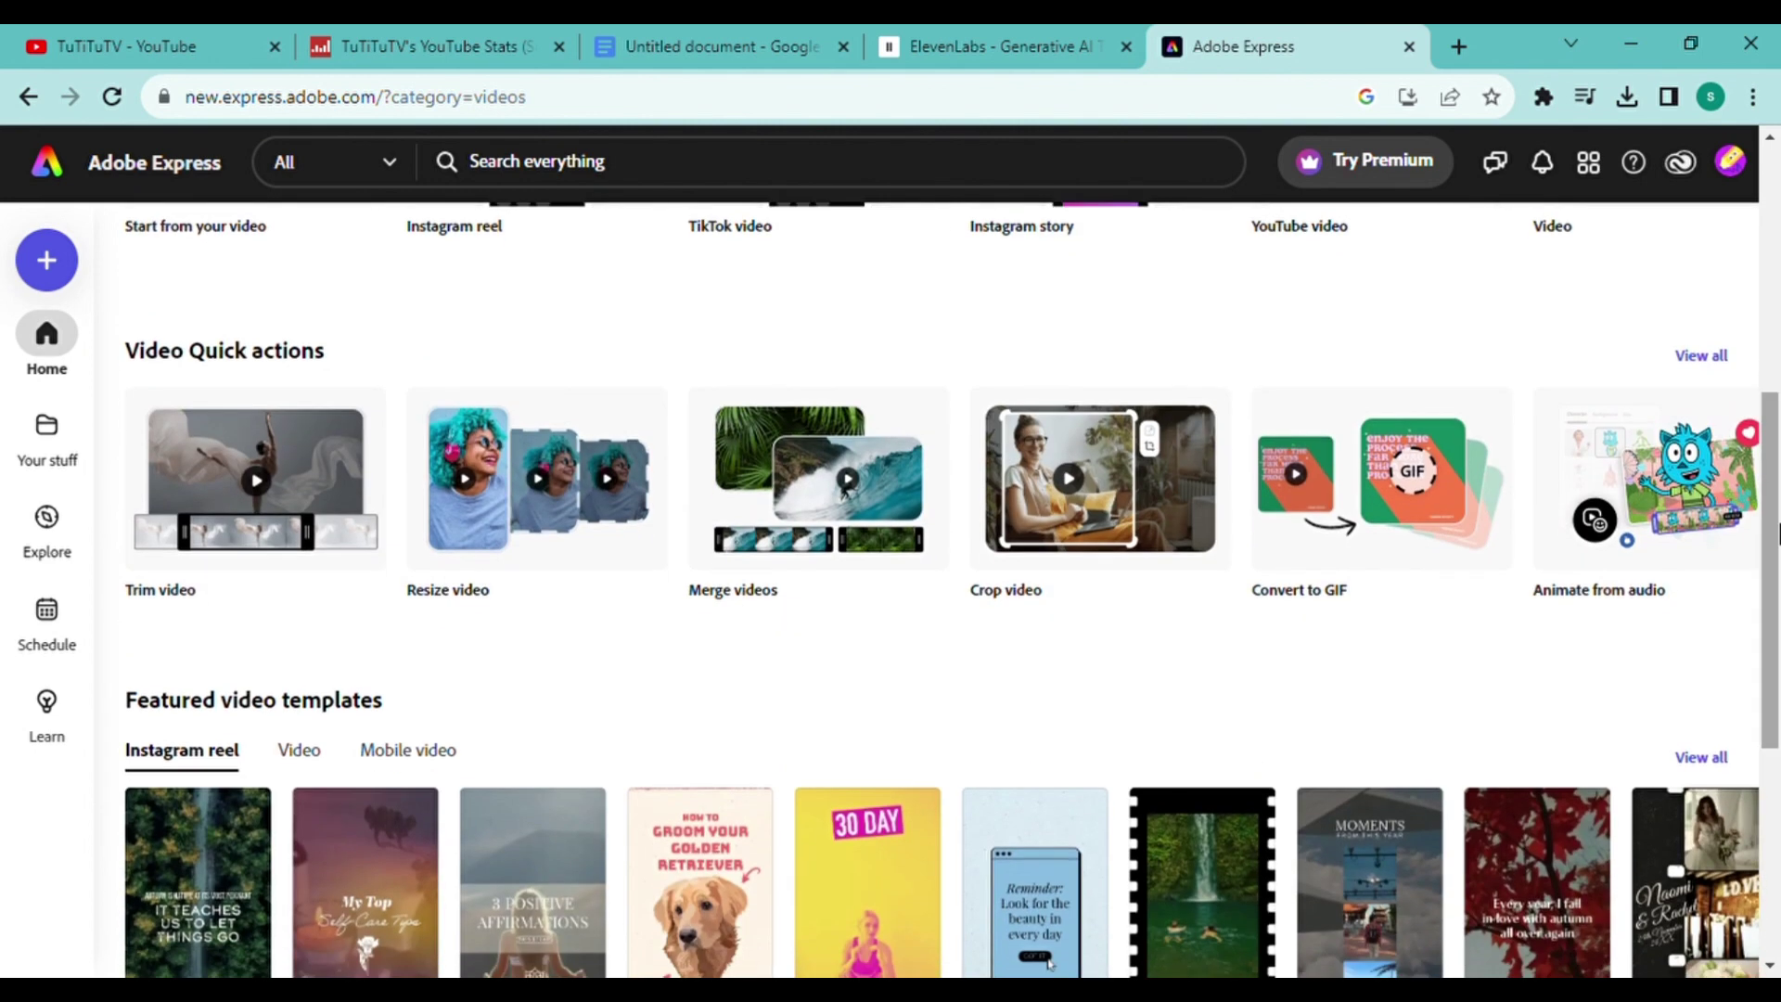
left_click(1622, 475)
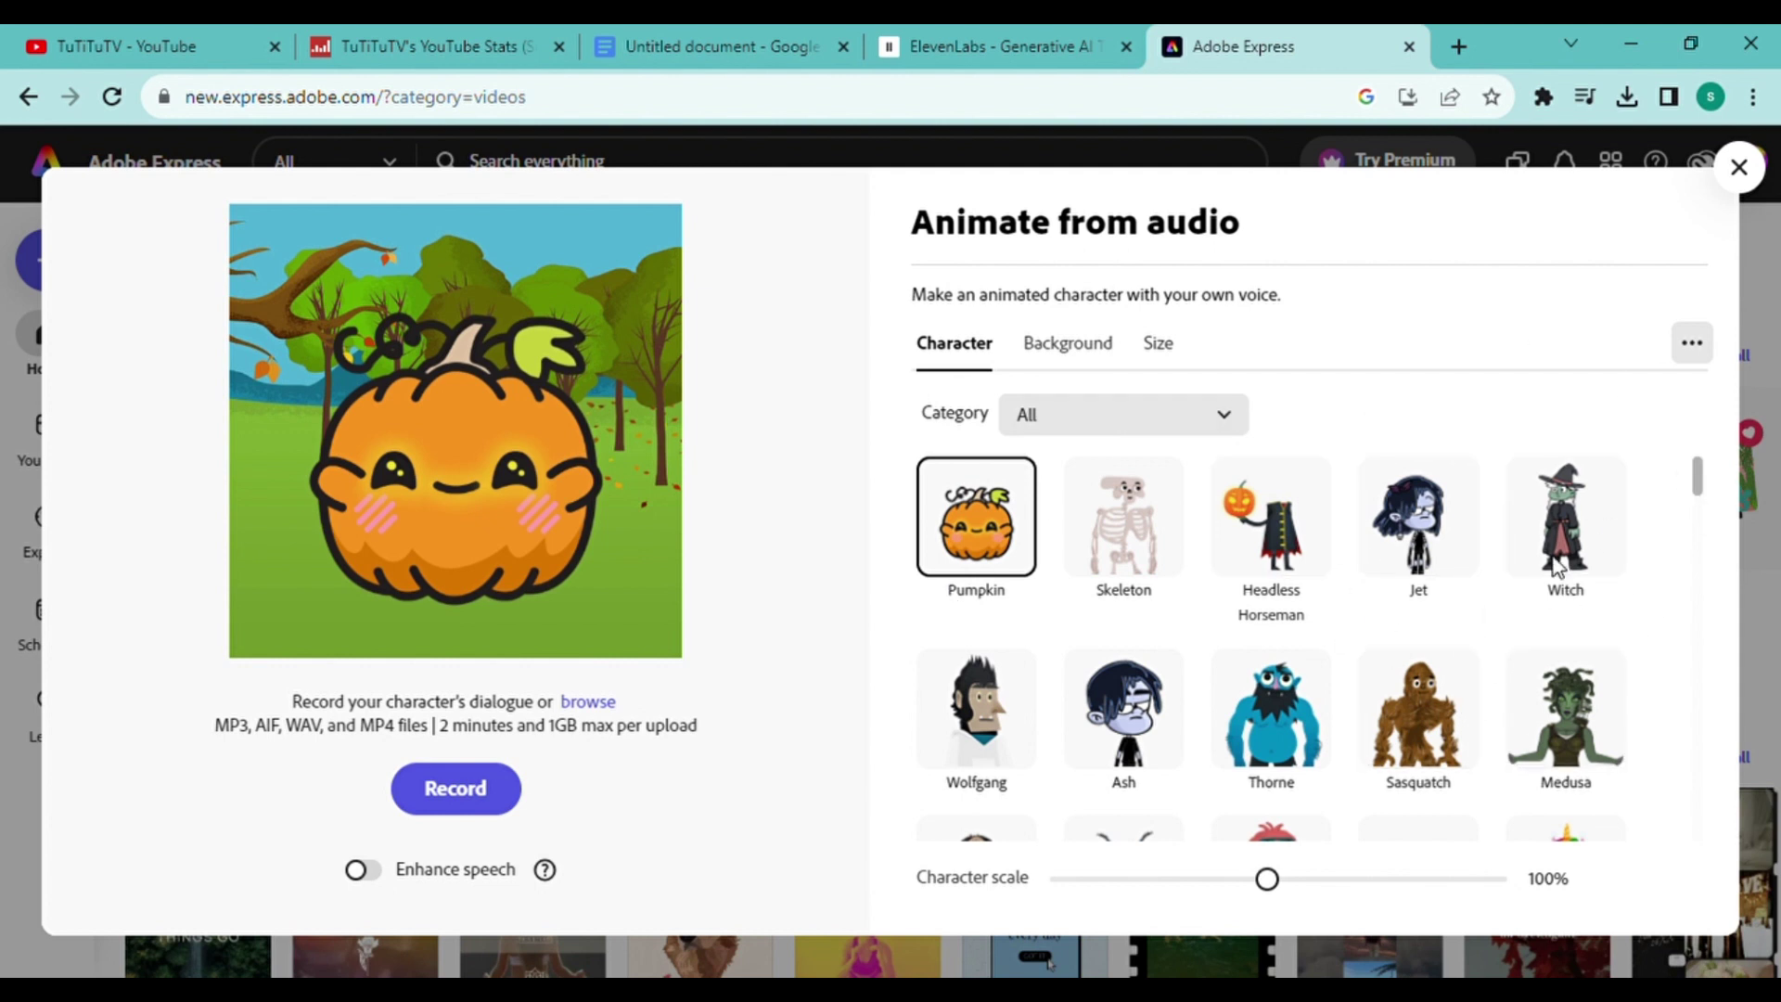
scroll(1700, 498, "down", 2)
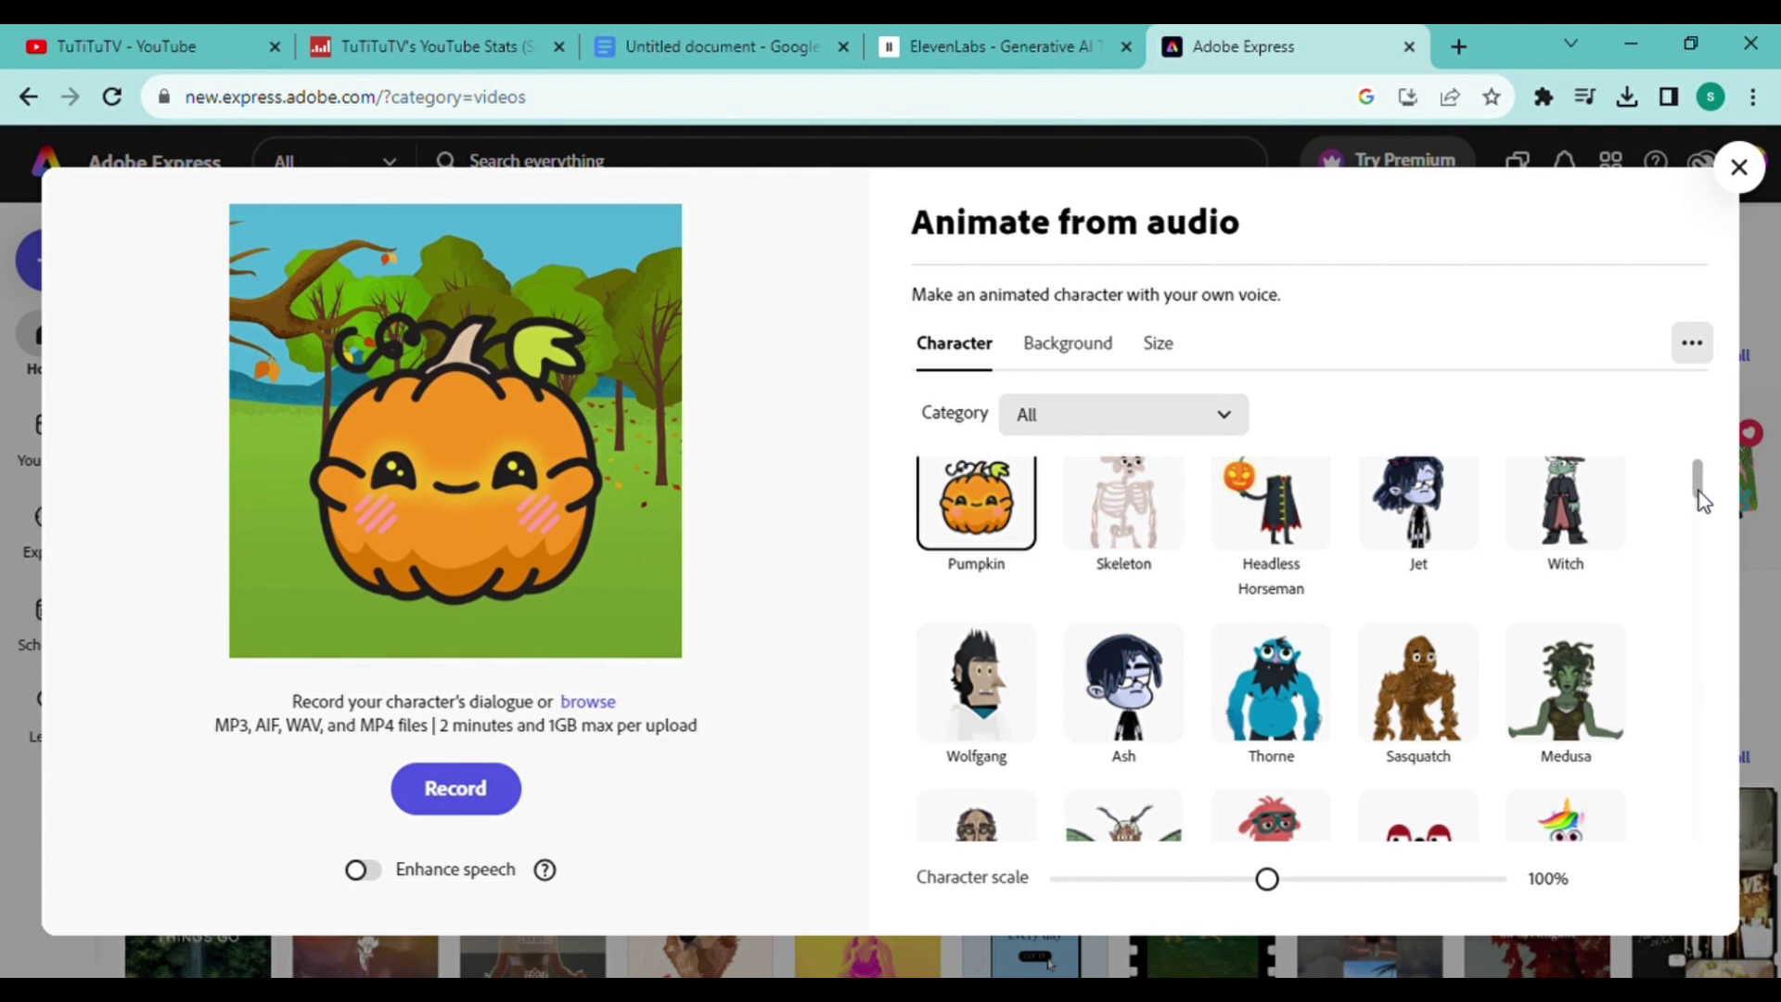
scroll(1703, 496, "up", 2)
left_click_drag(1704, 494, 1710, 584)
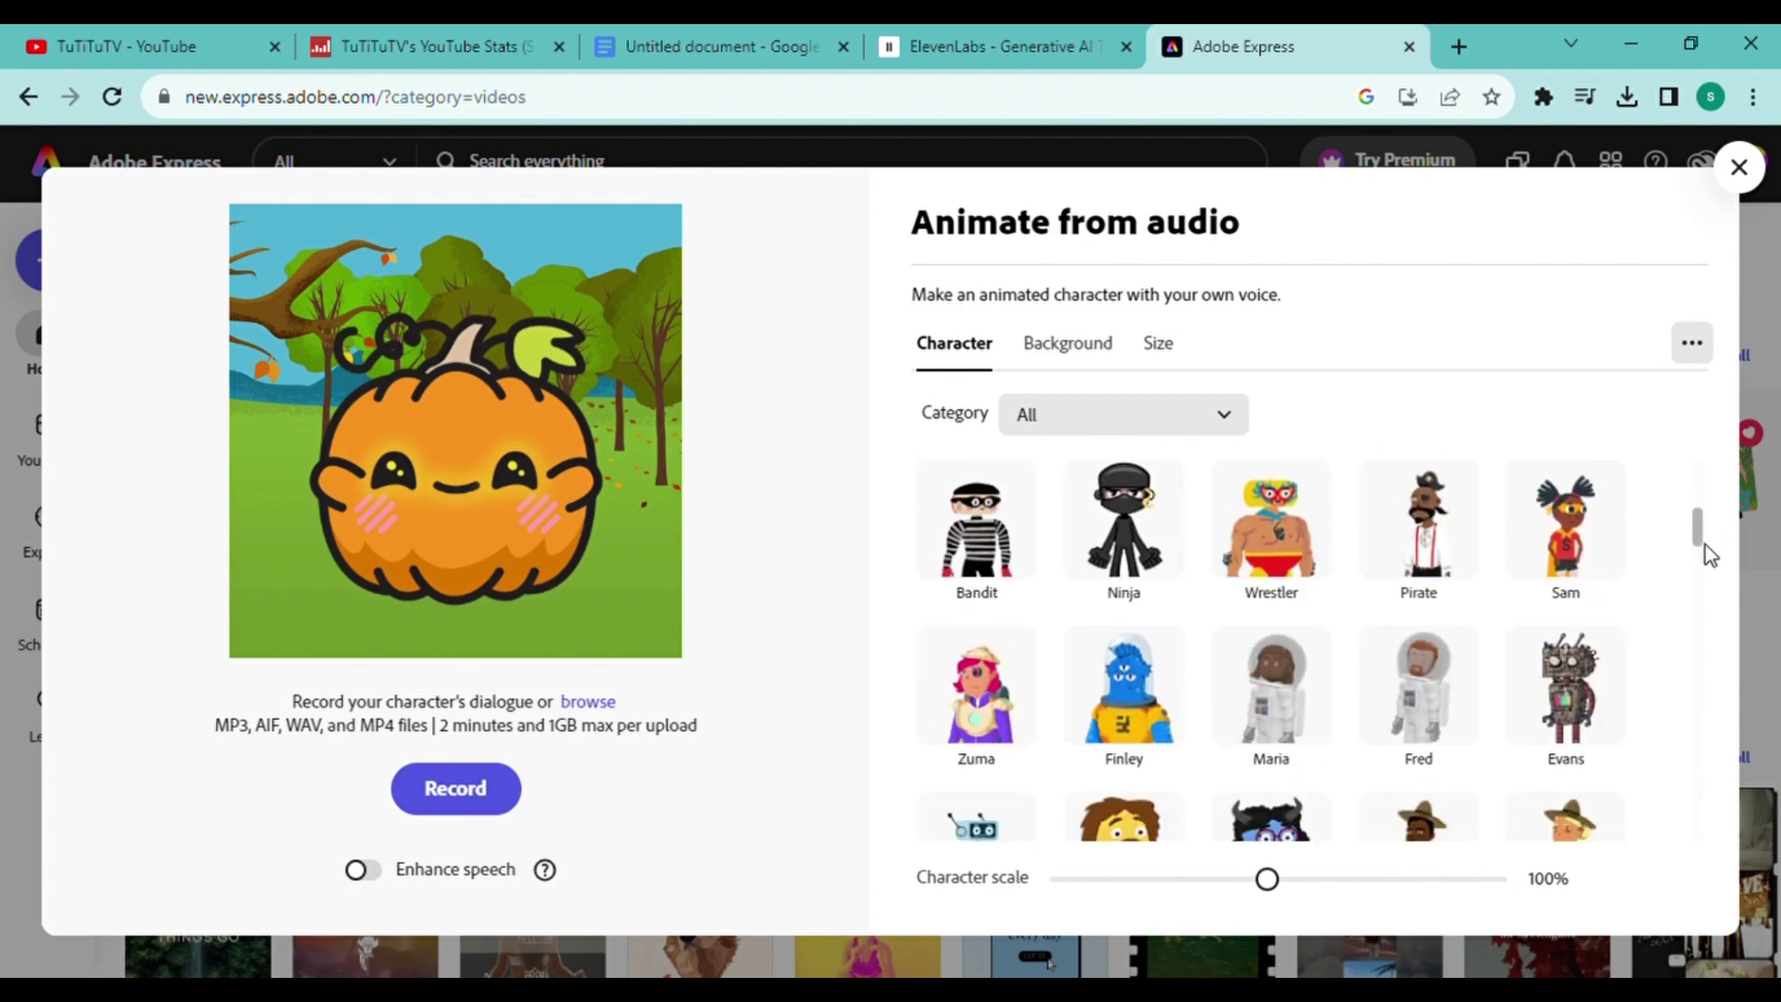
- Filter the characters to Creatures and choose Aurora the snowman
left_click(1219, 414)
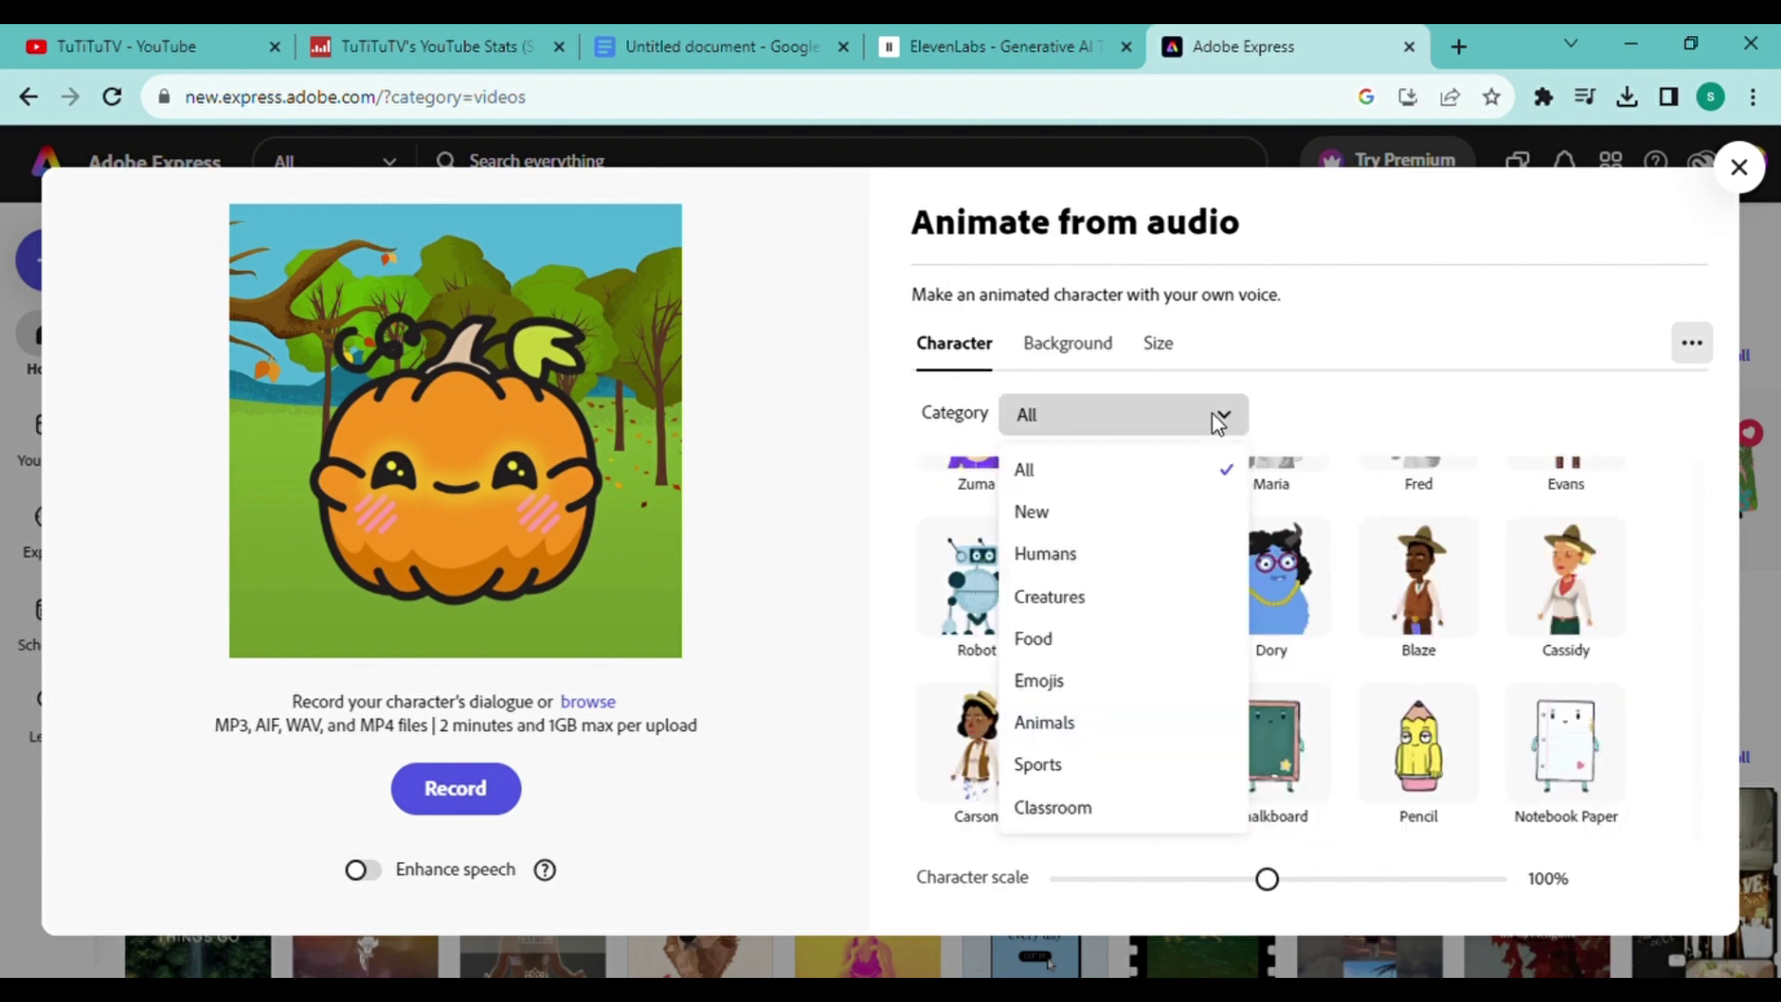
left_click(1053, 596)
scroll(1701, 597, "up", 2)
left_click_drag(1702, 597, 1707, 756)
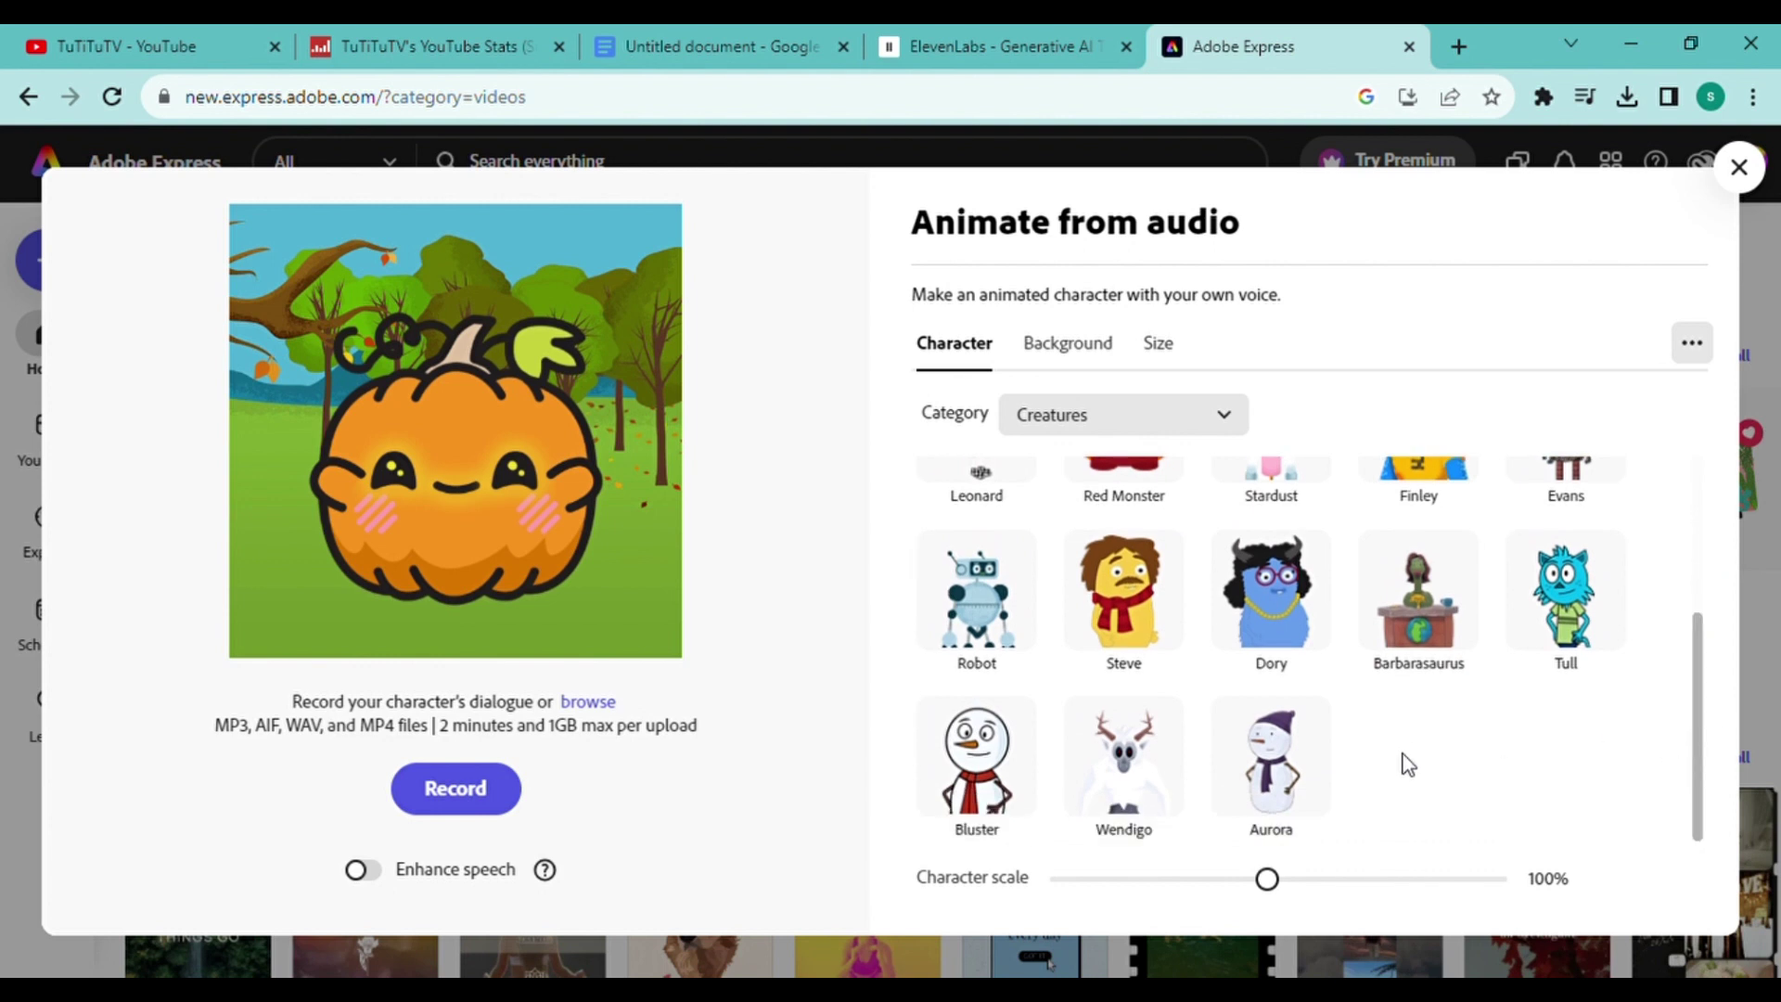
left_click(1289, 781)
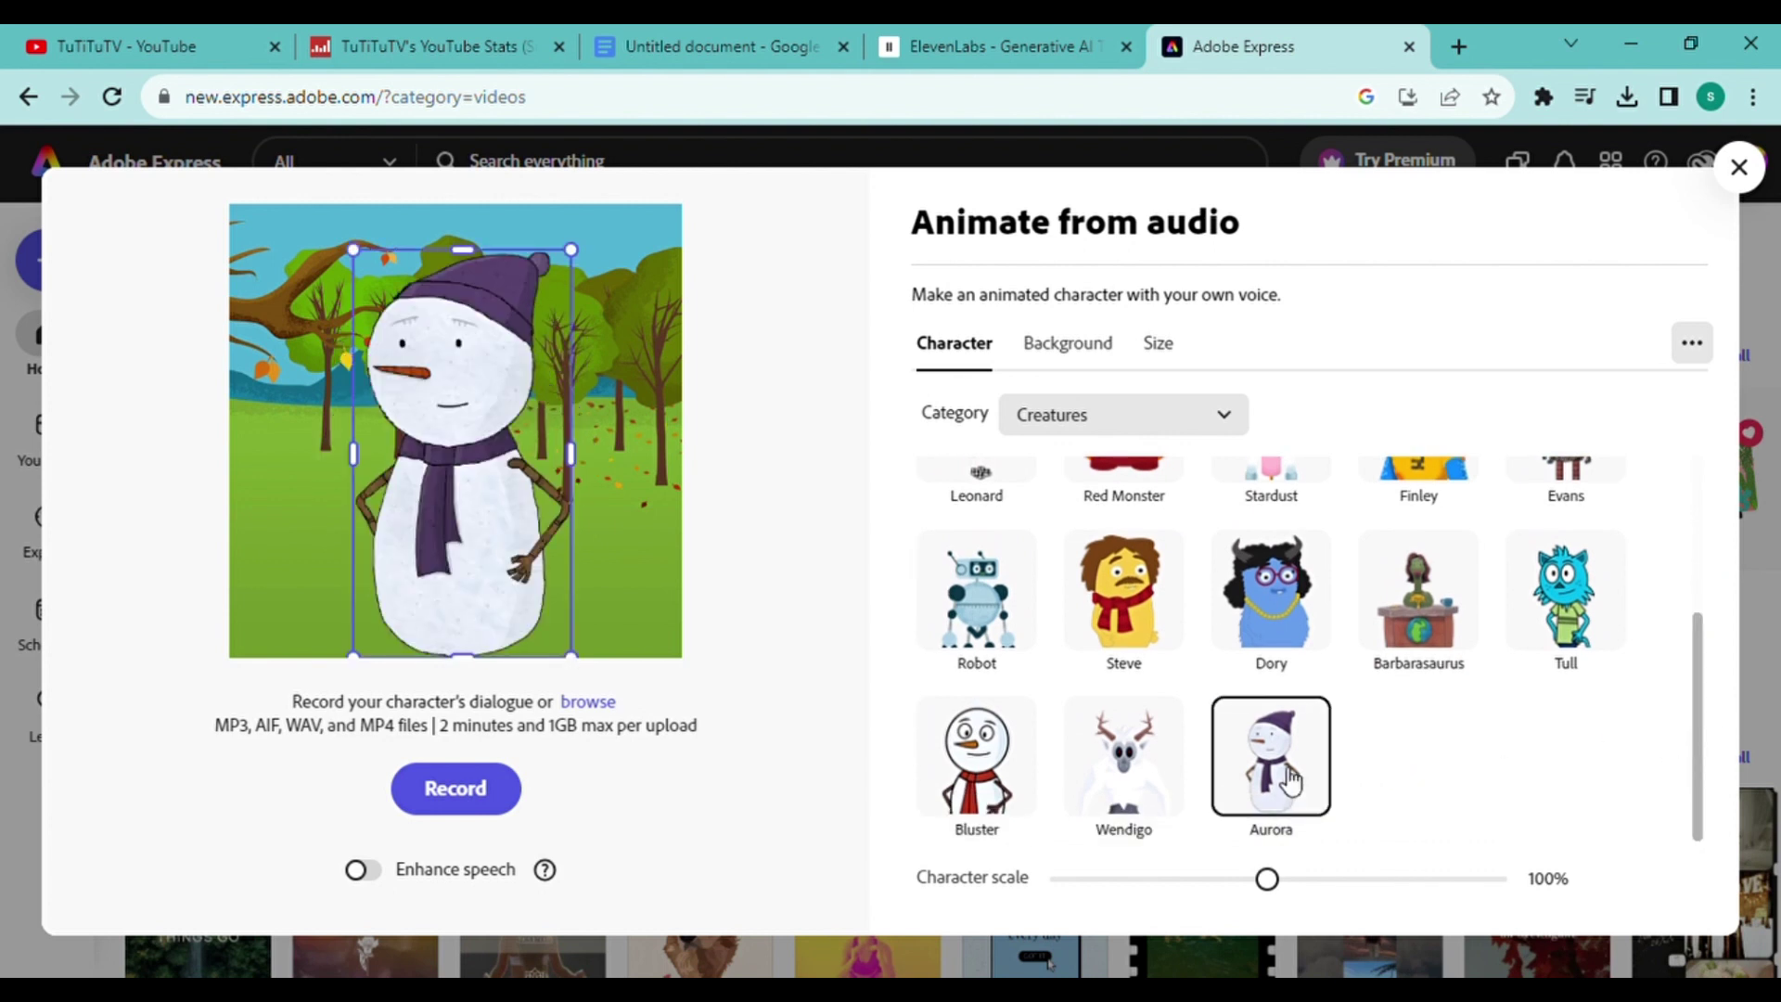
- Set the animation background to a custom bright green colour
left_click(1068, 348)
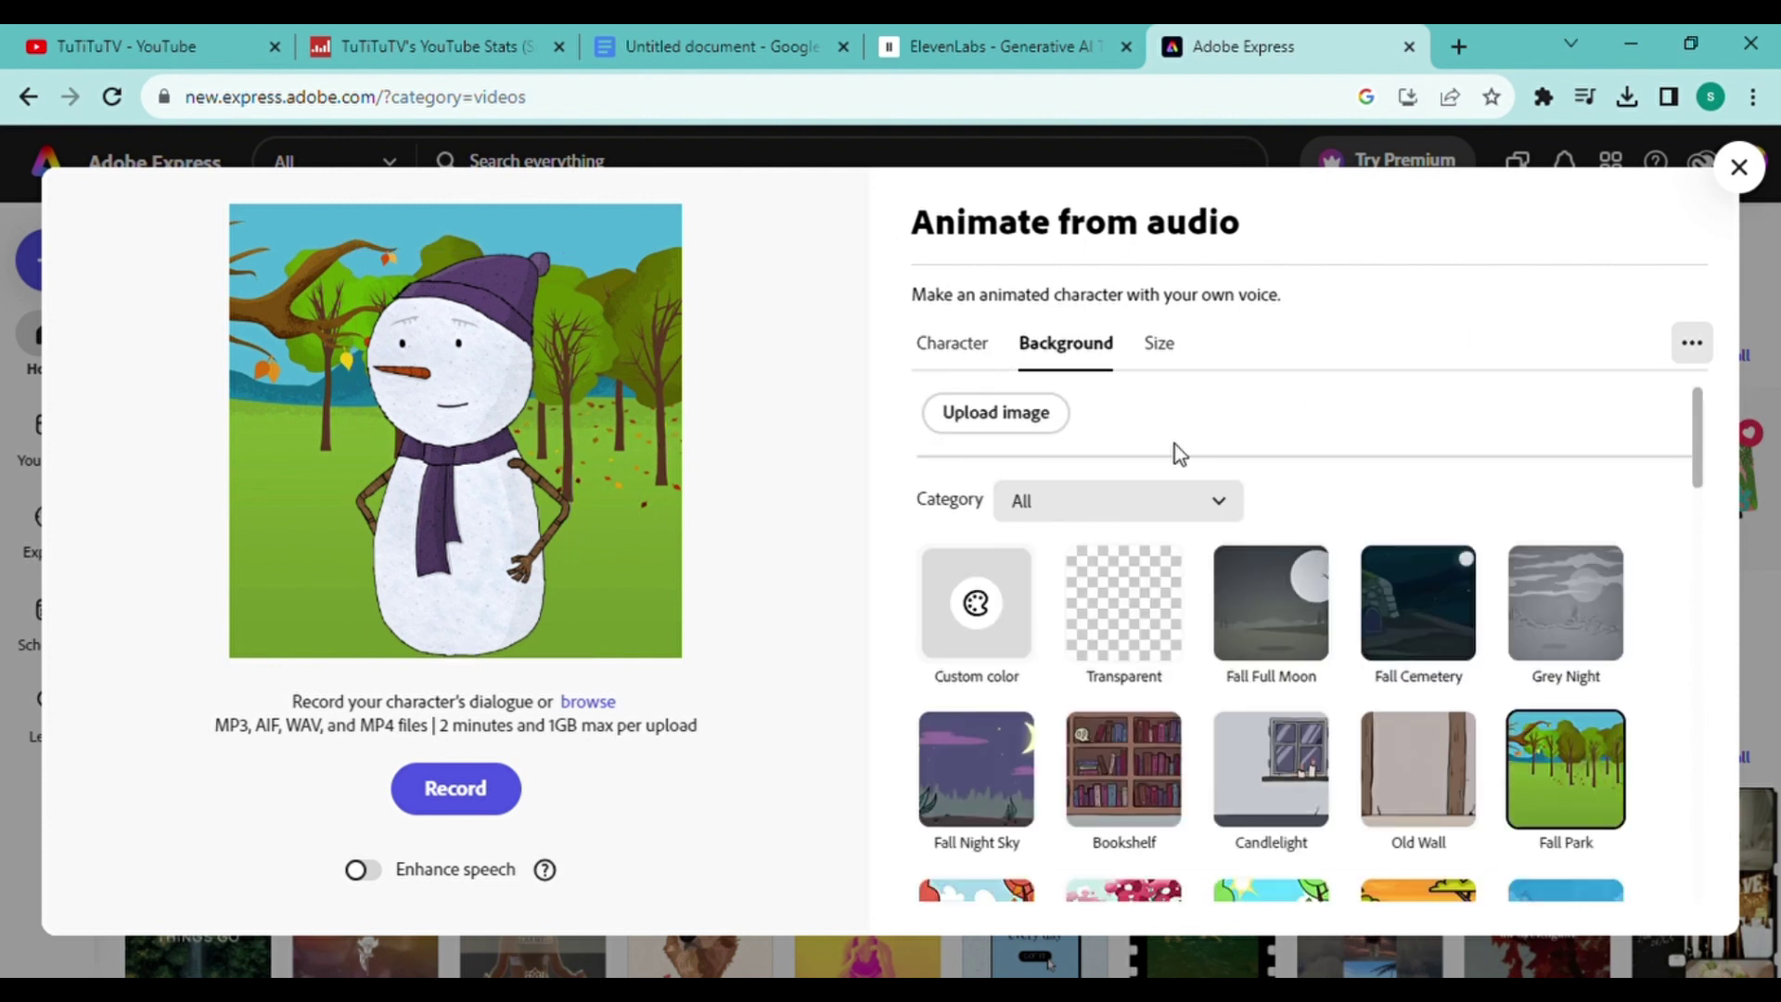
left_click(975, 608)
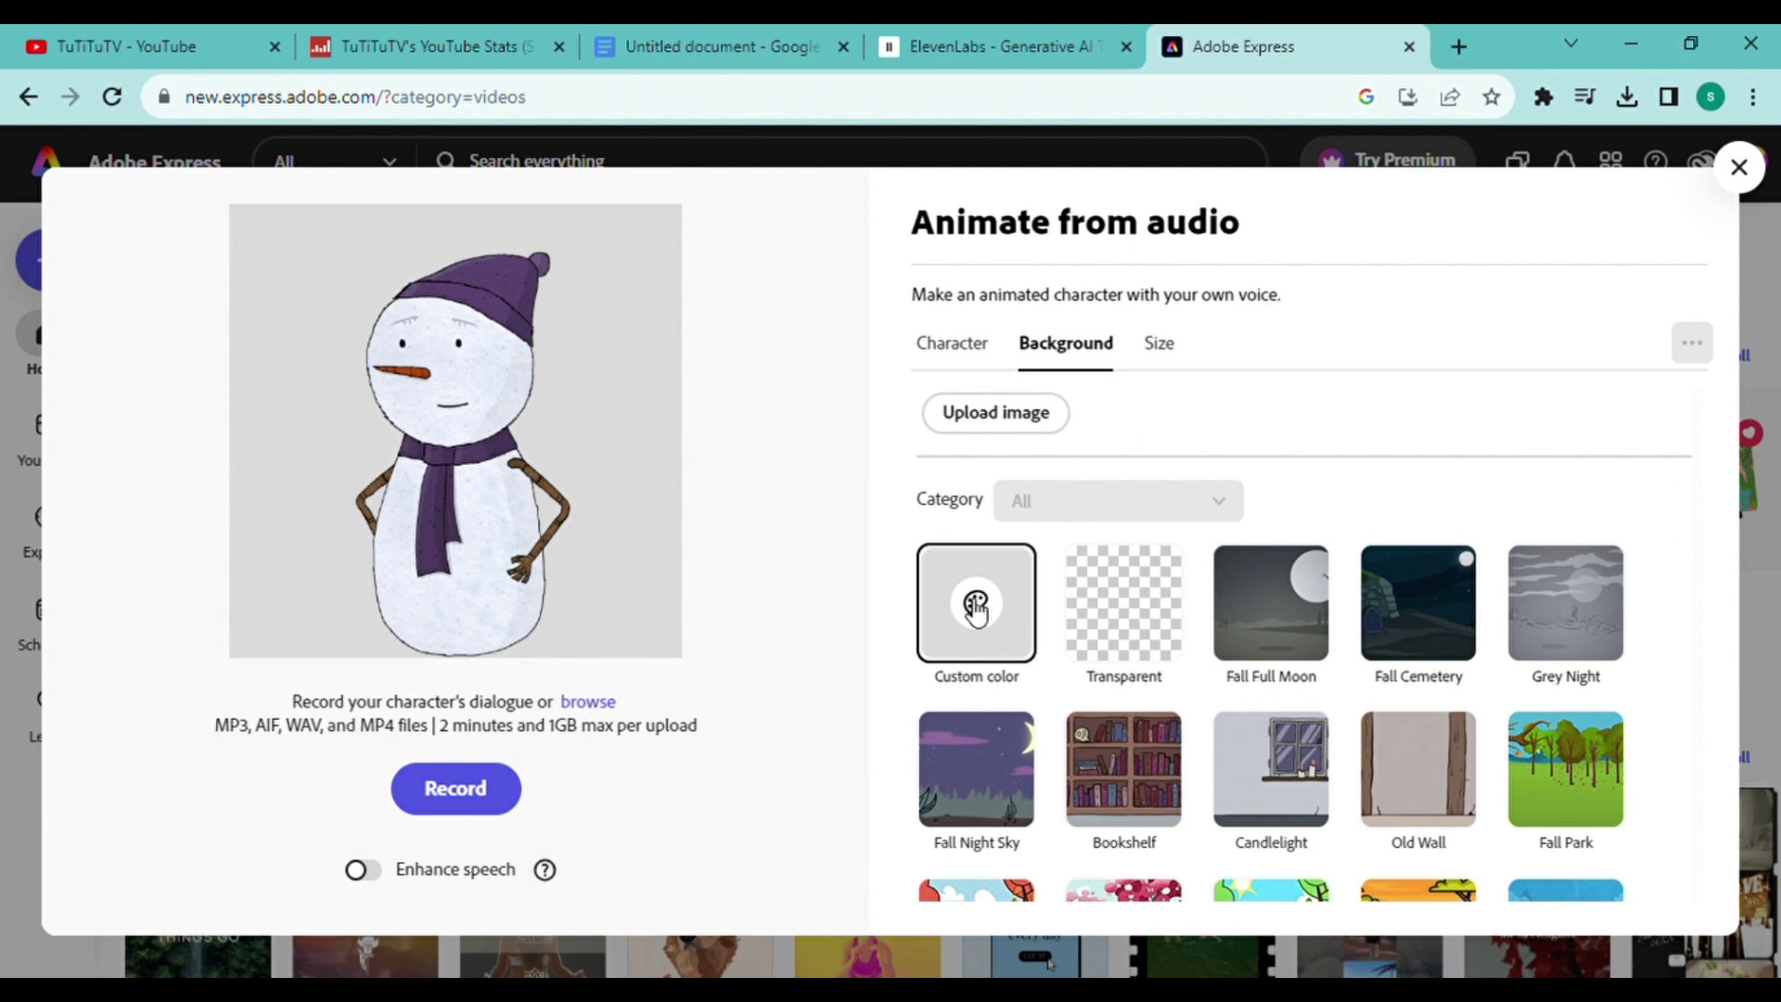
left_click(975, 609)
left_click(1243, 641)
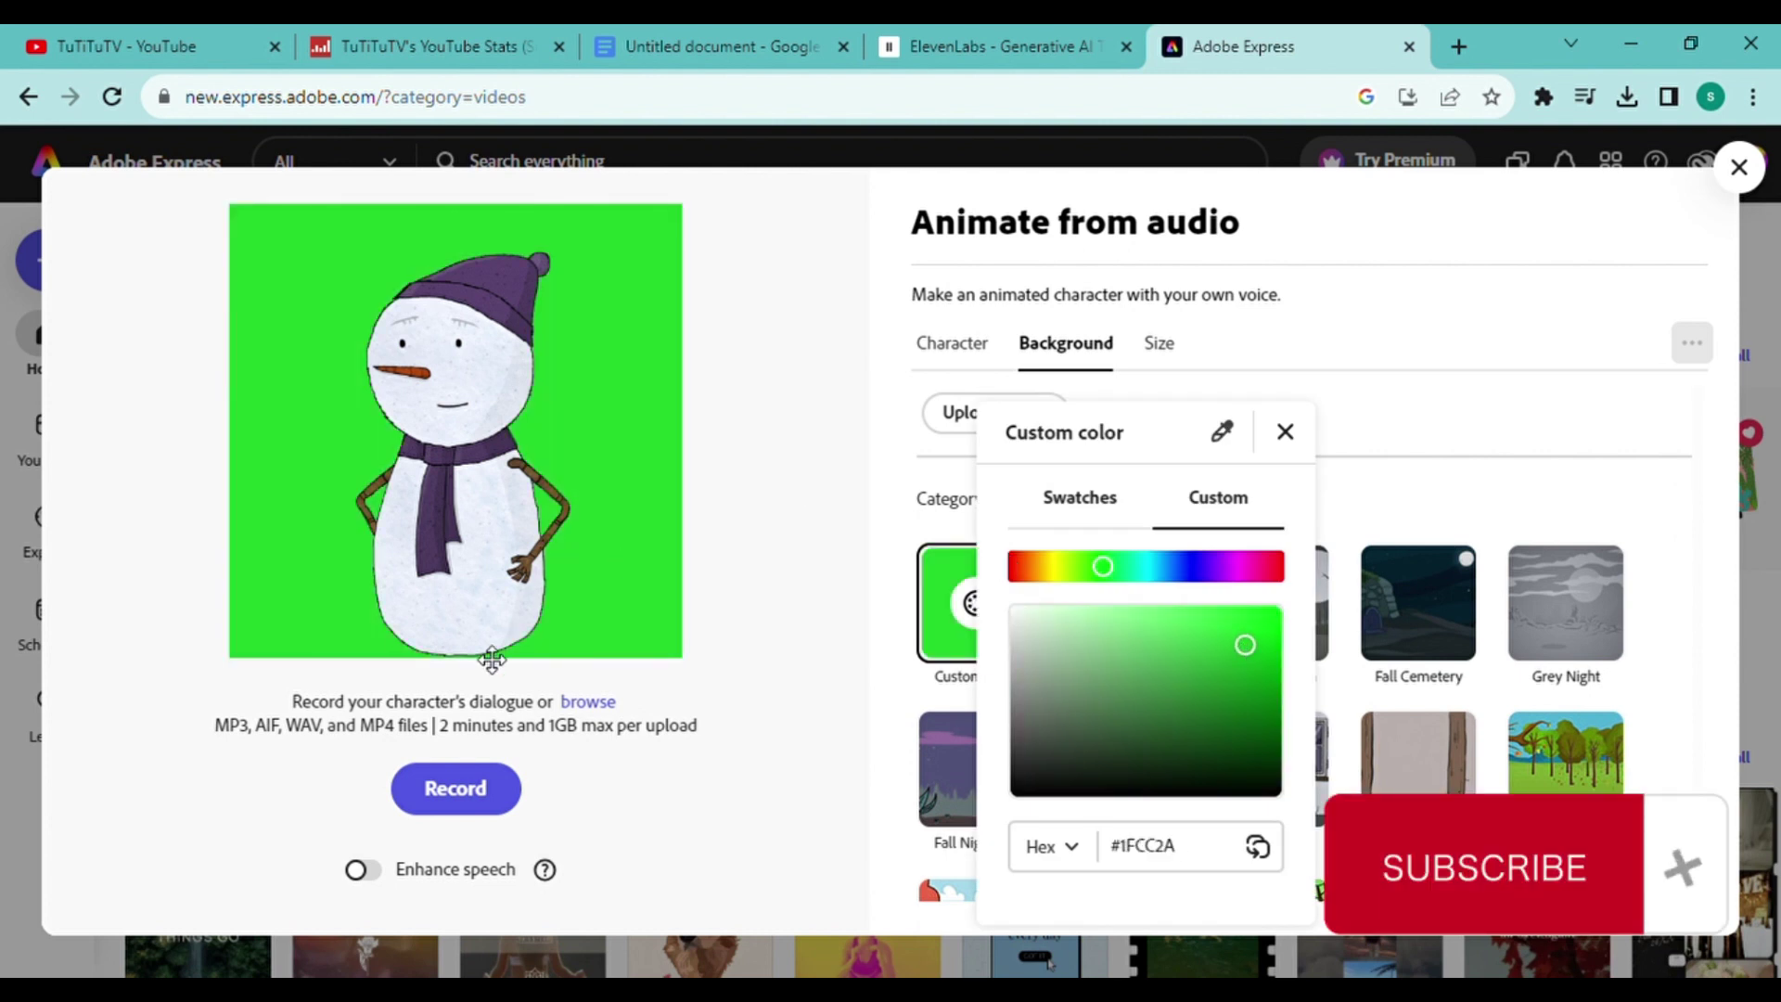
left_click(458, 509)
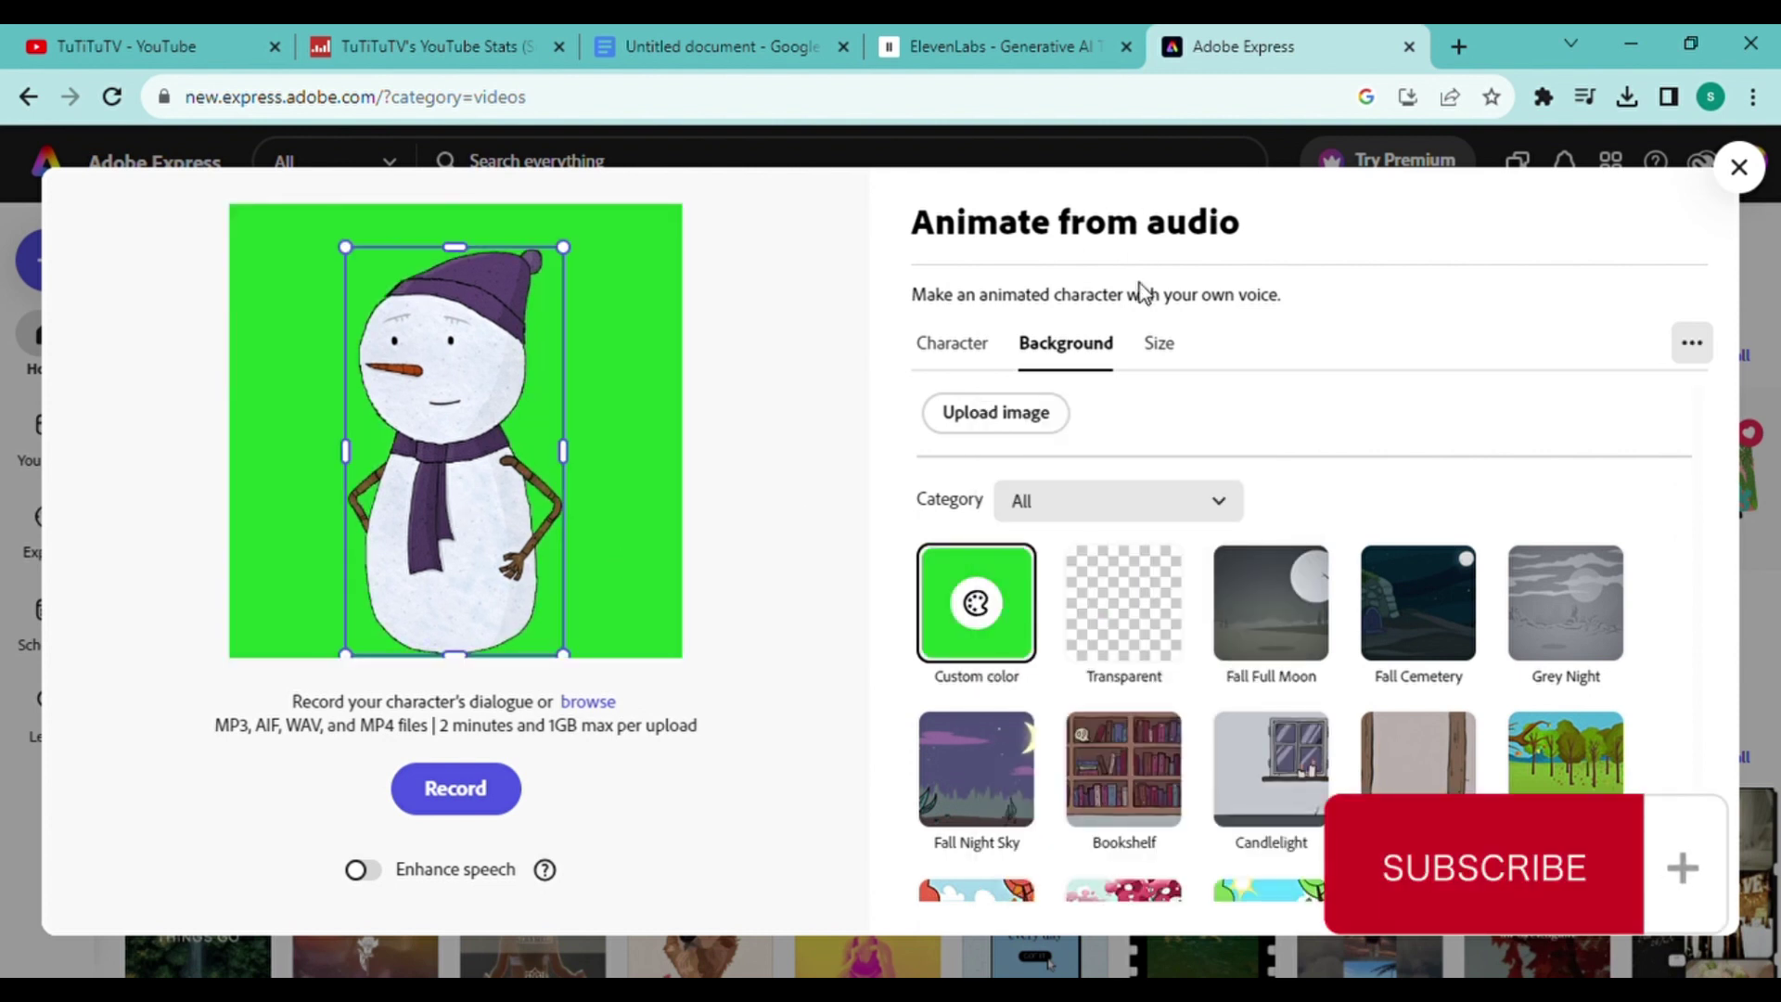
- Size the animation for YouTube in 16:9 landscape
left_click(1172, 356)
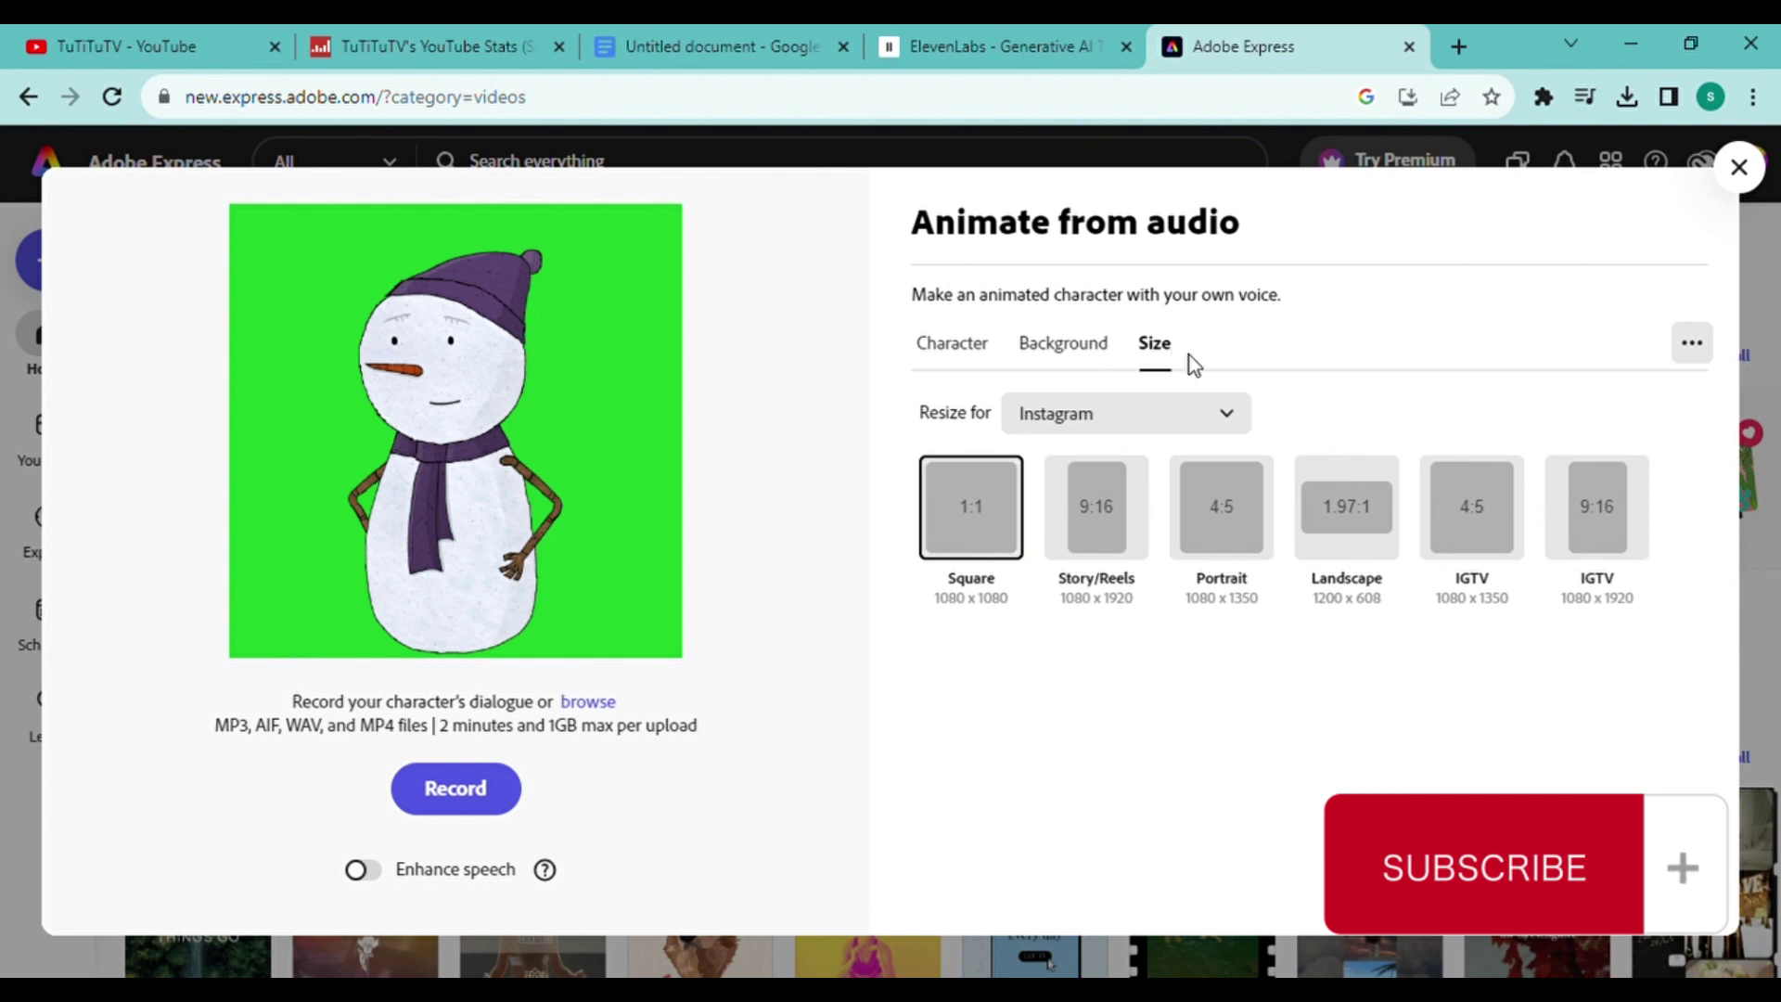
left_click(1229, 415)
left_click(1065, 602)
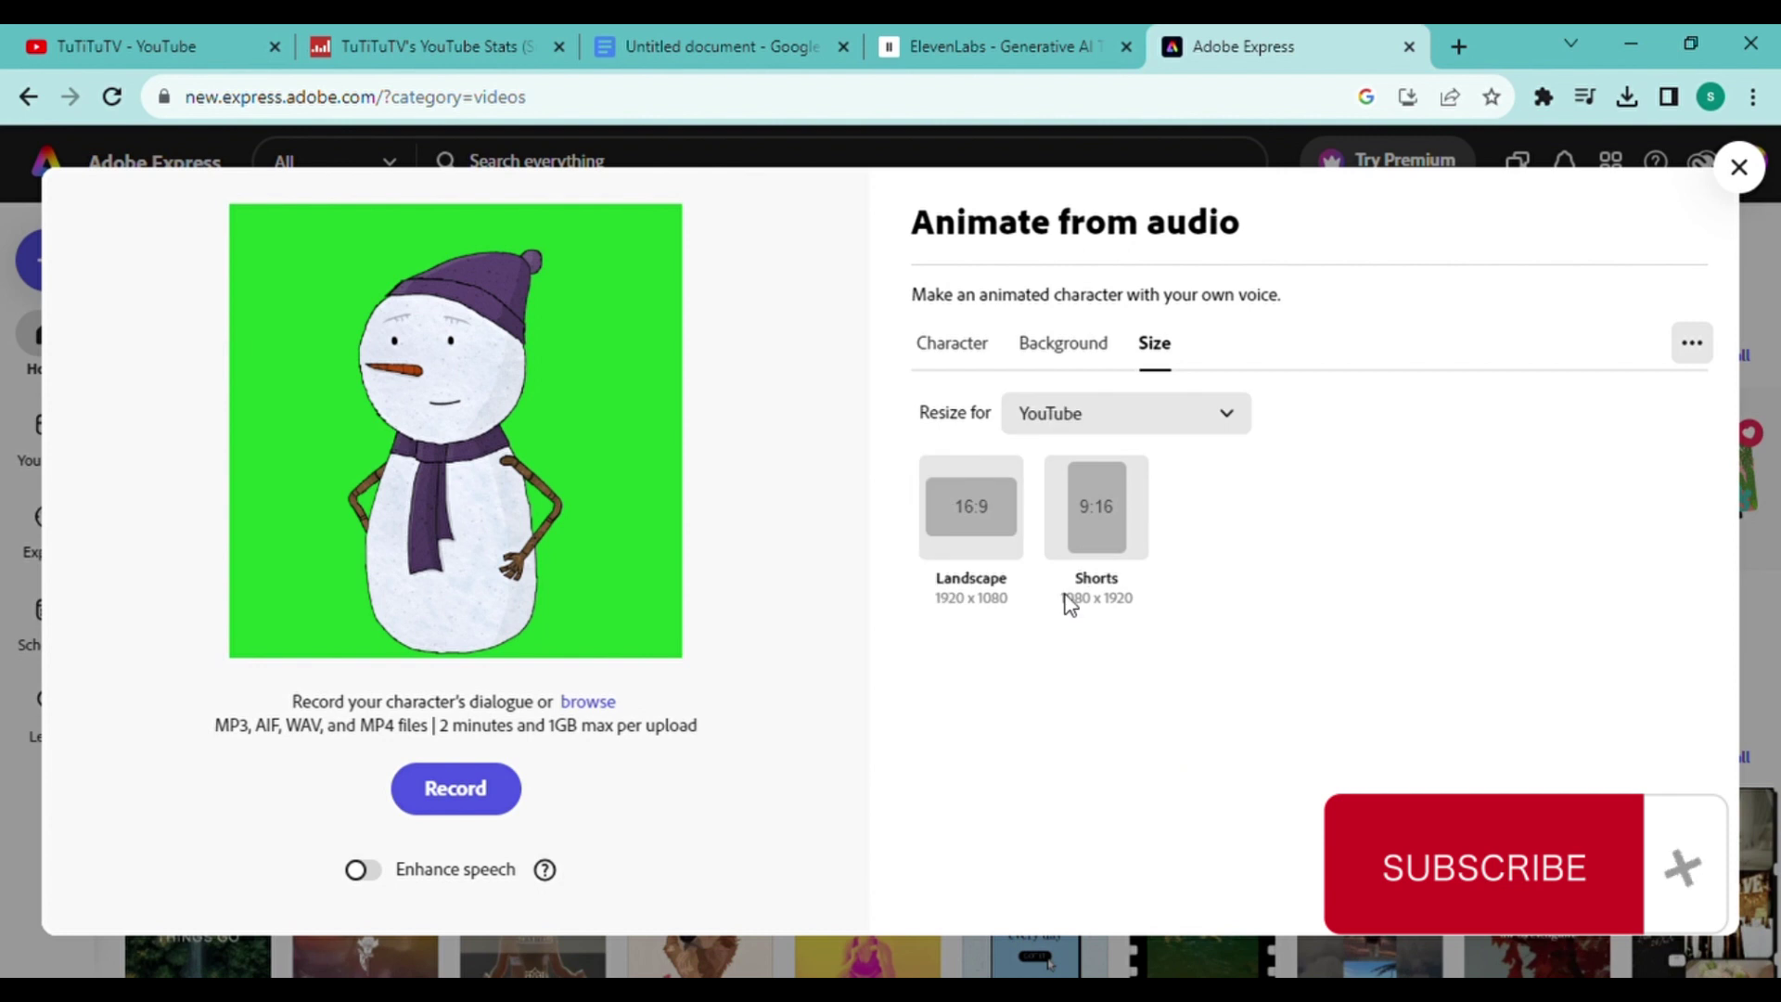
left_click(952, 491)
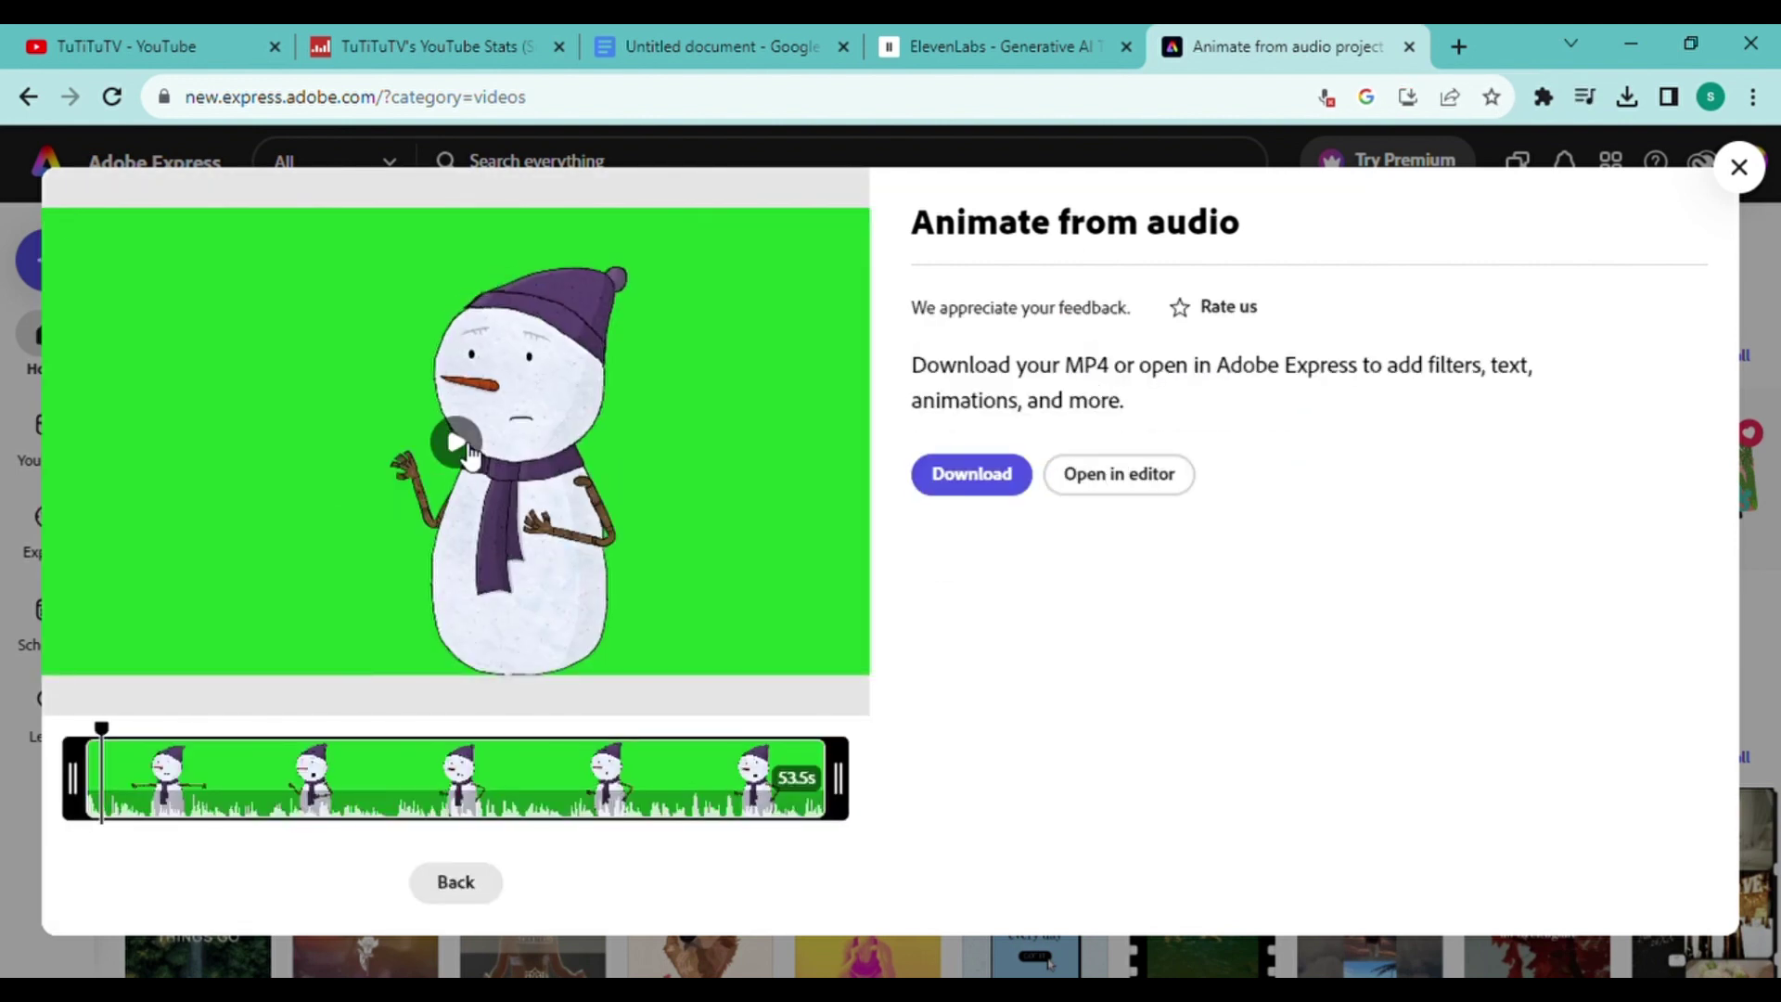
- Preview and download the 53.5-second snowman animation, then return to the setup screen
left_click(467, 449)
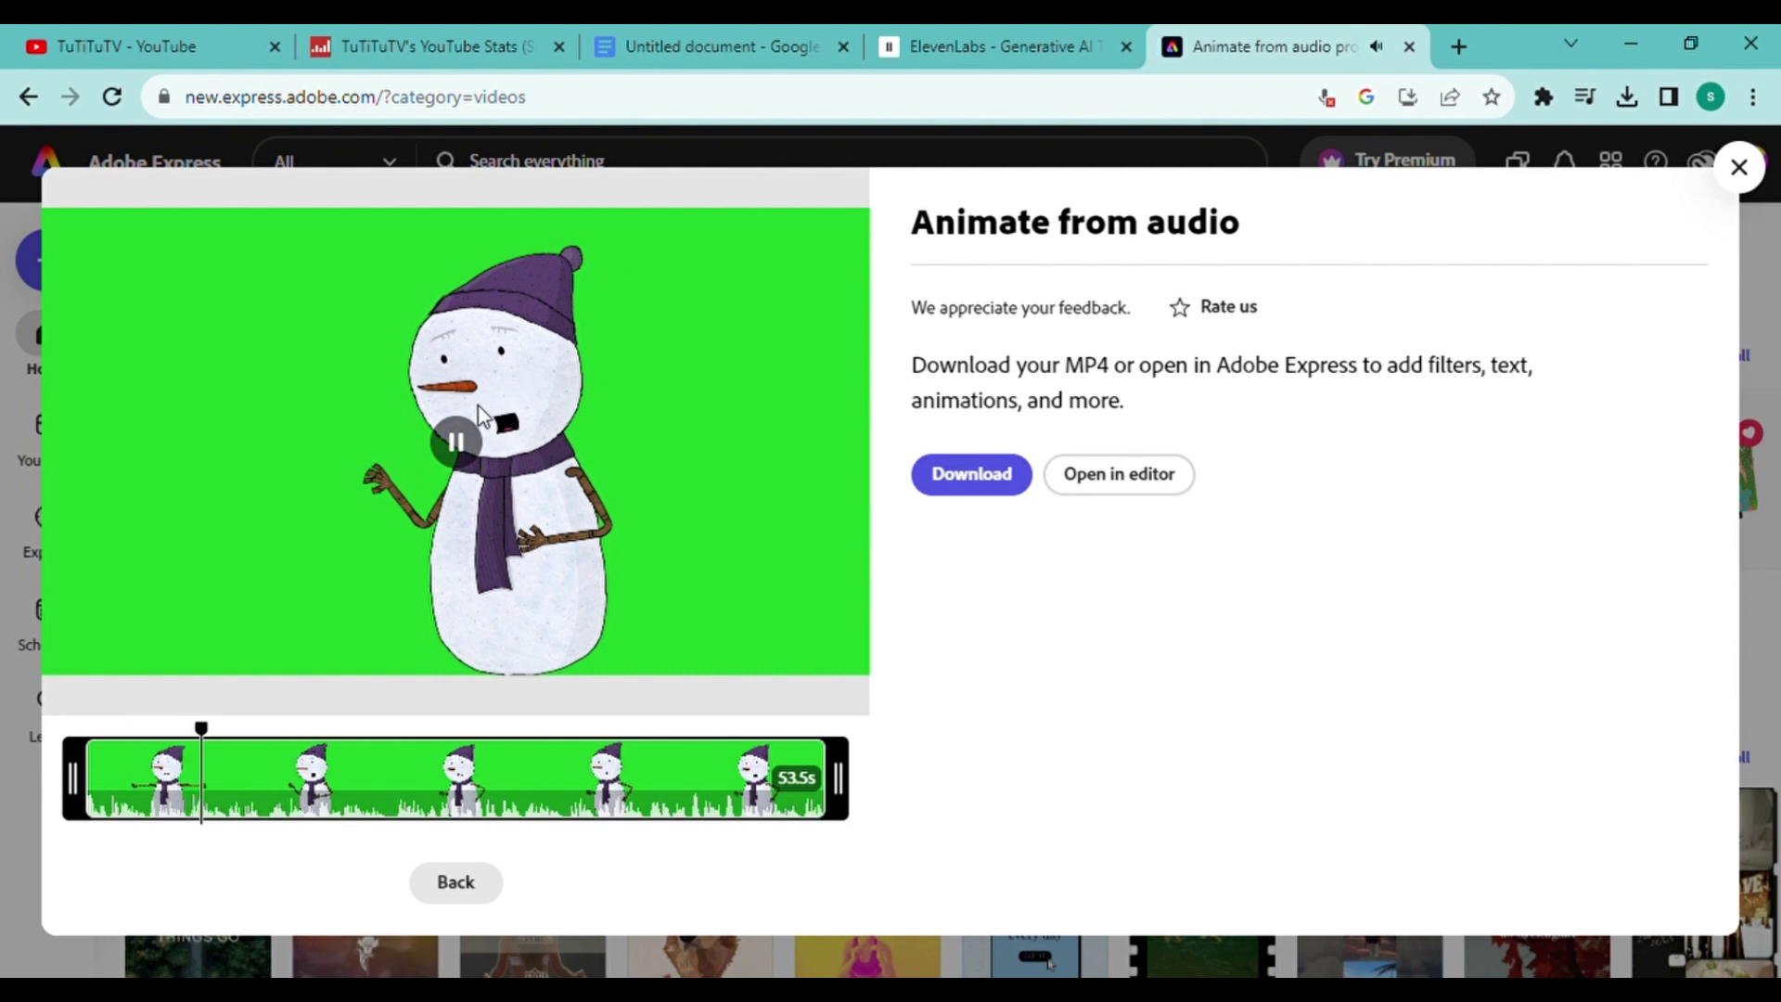
left_click(464, 445)
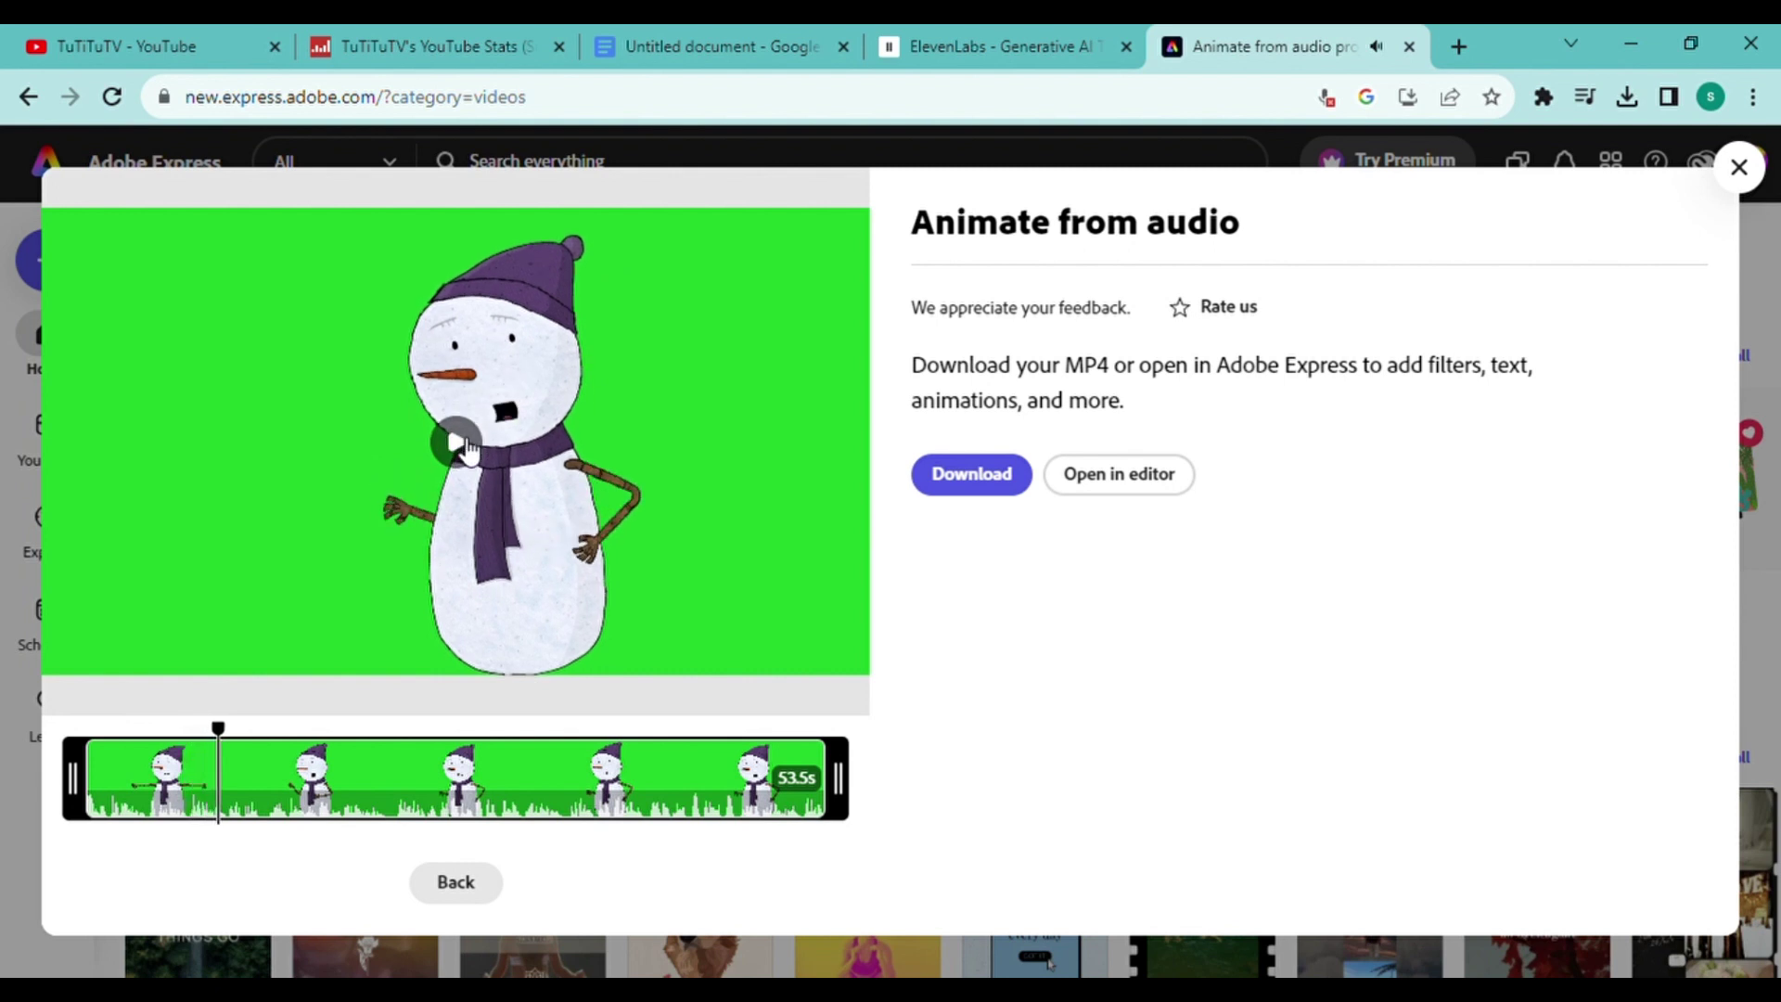
left_click(1005, 490)
left_click(456, 882)
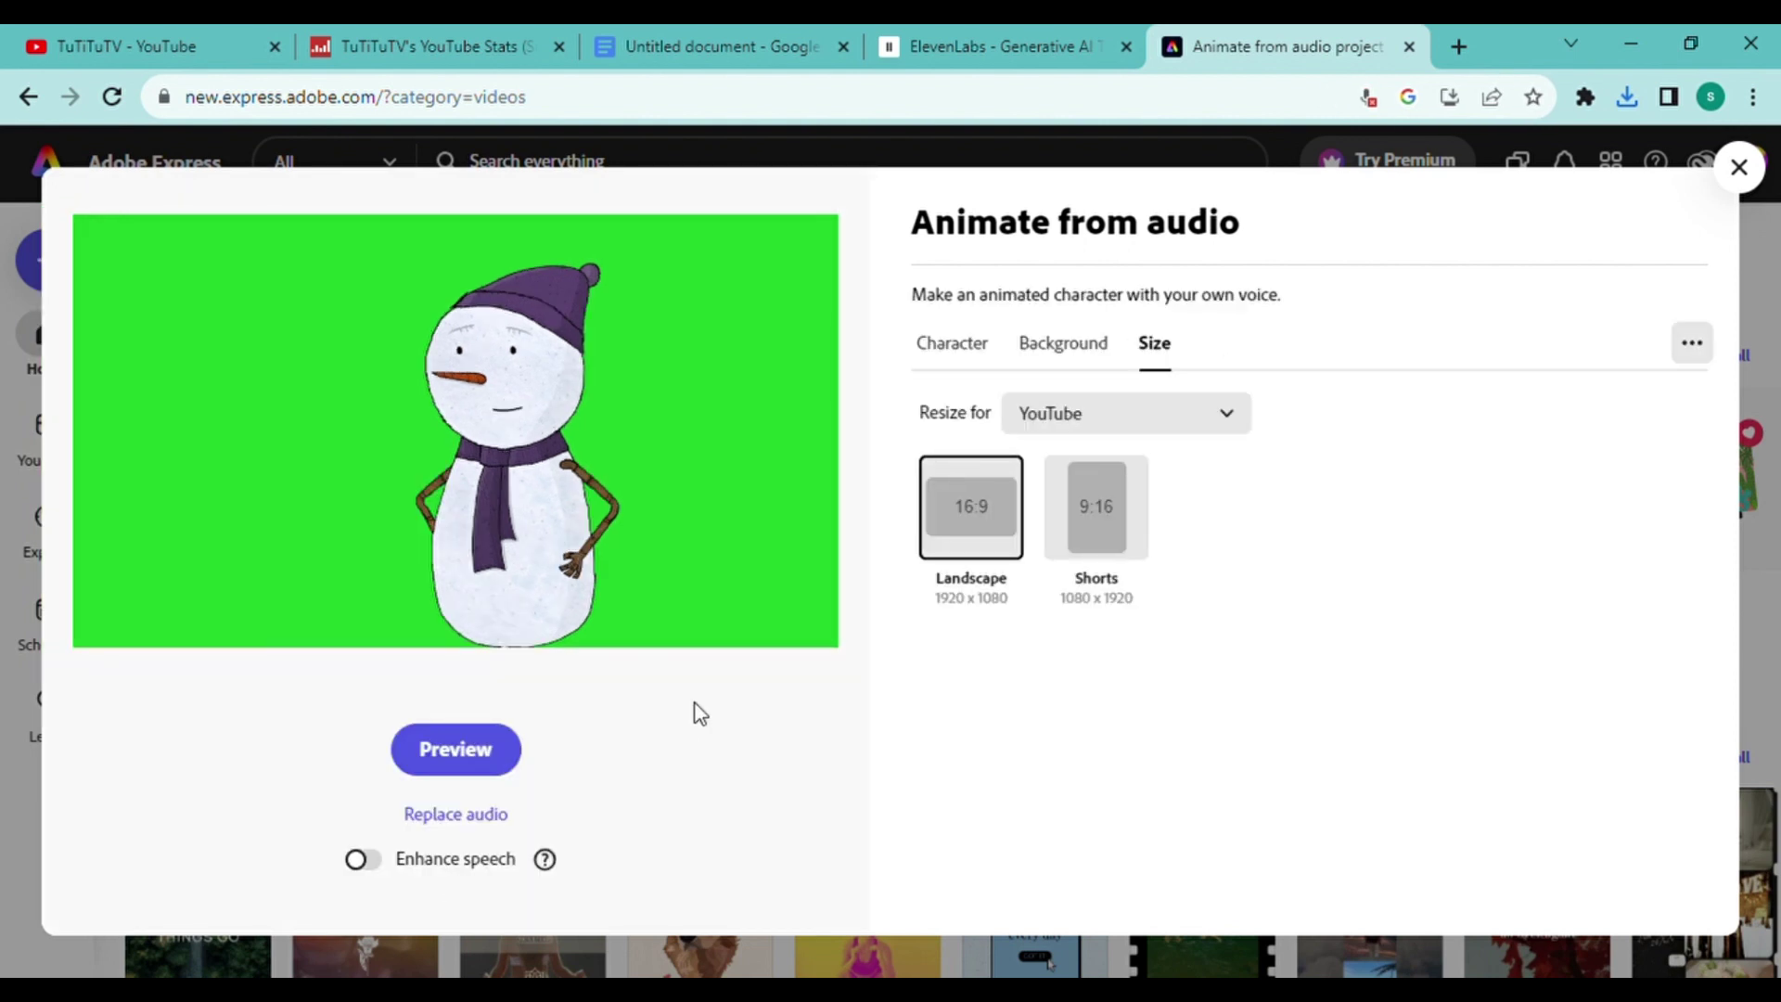
- Swap in the new voice recording and download the 1:07 snowman animation
left_click(453, 815)
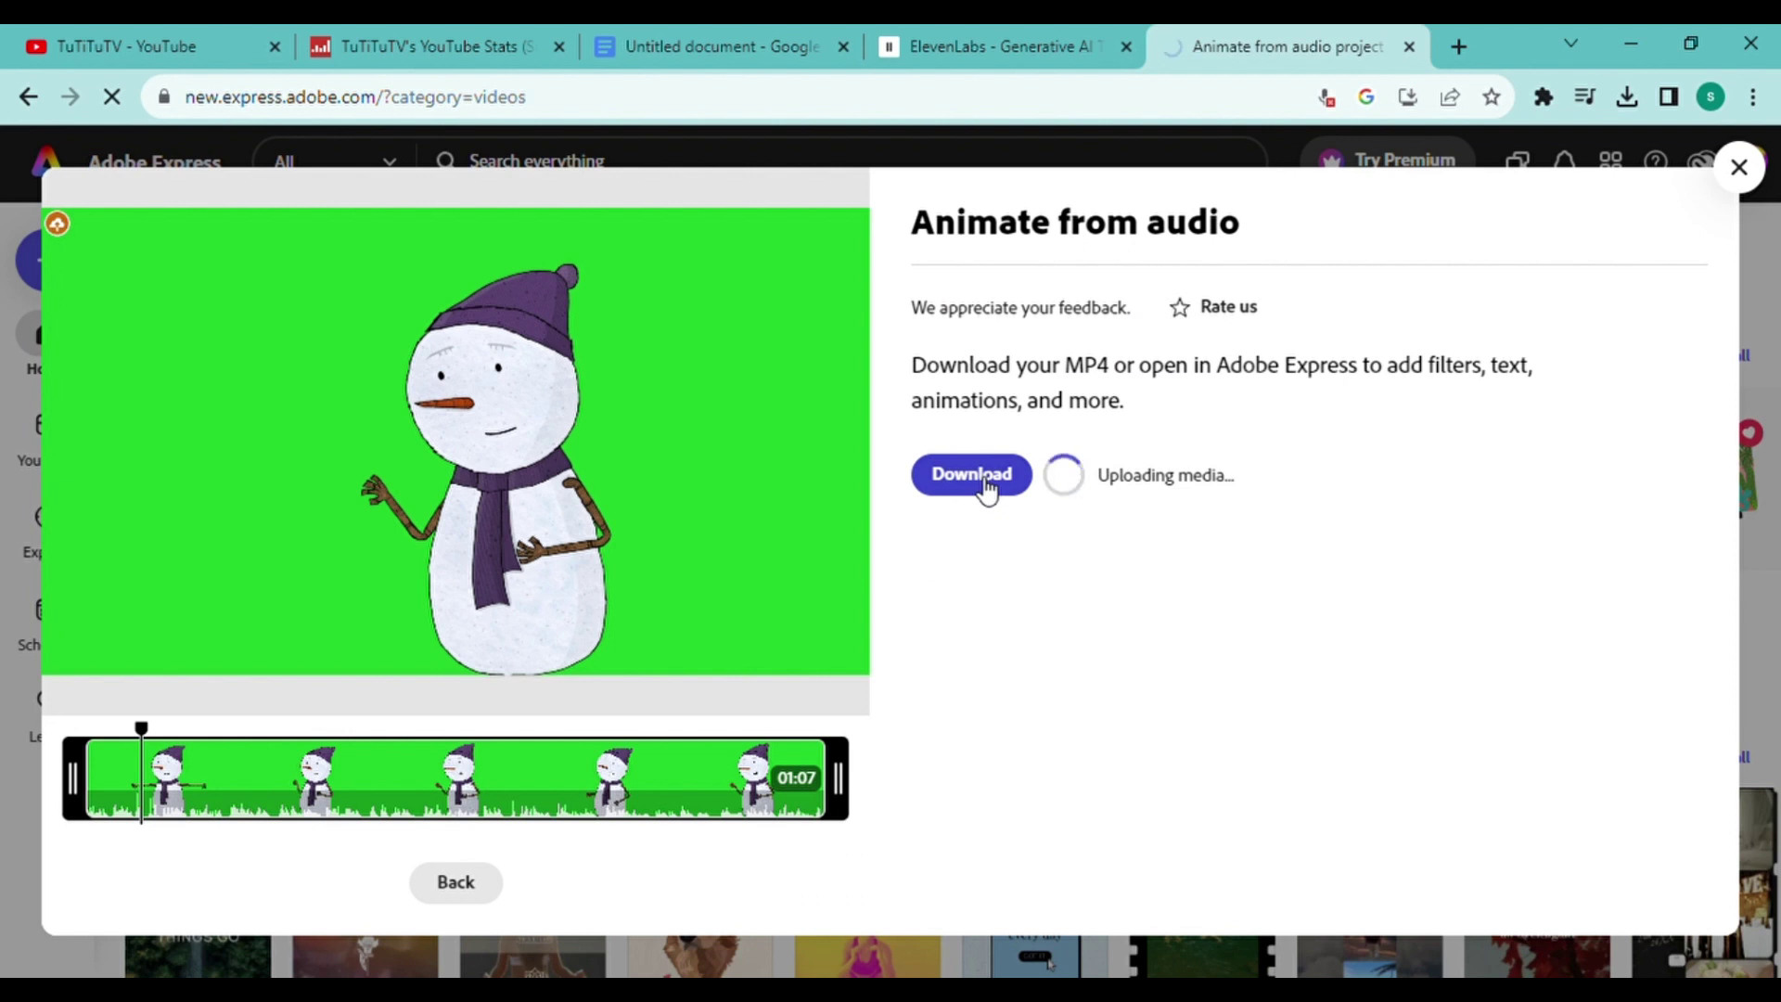
left_click(987, 488)
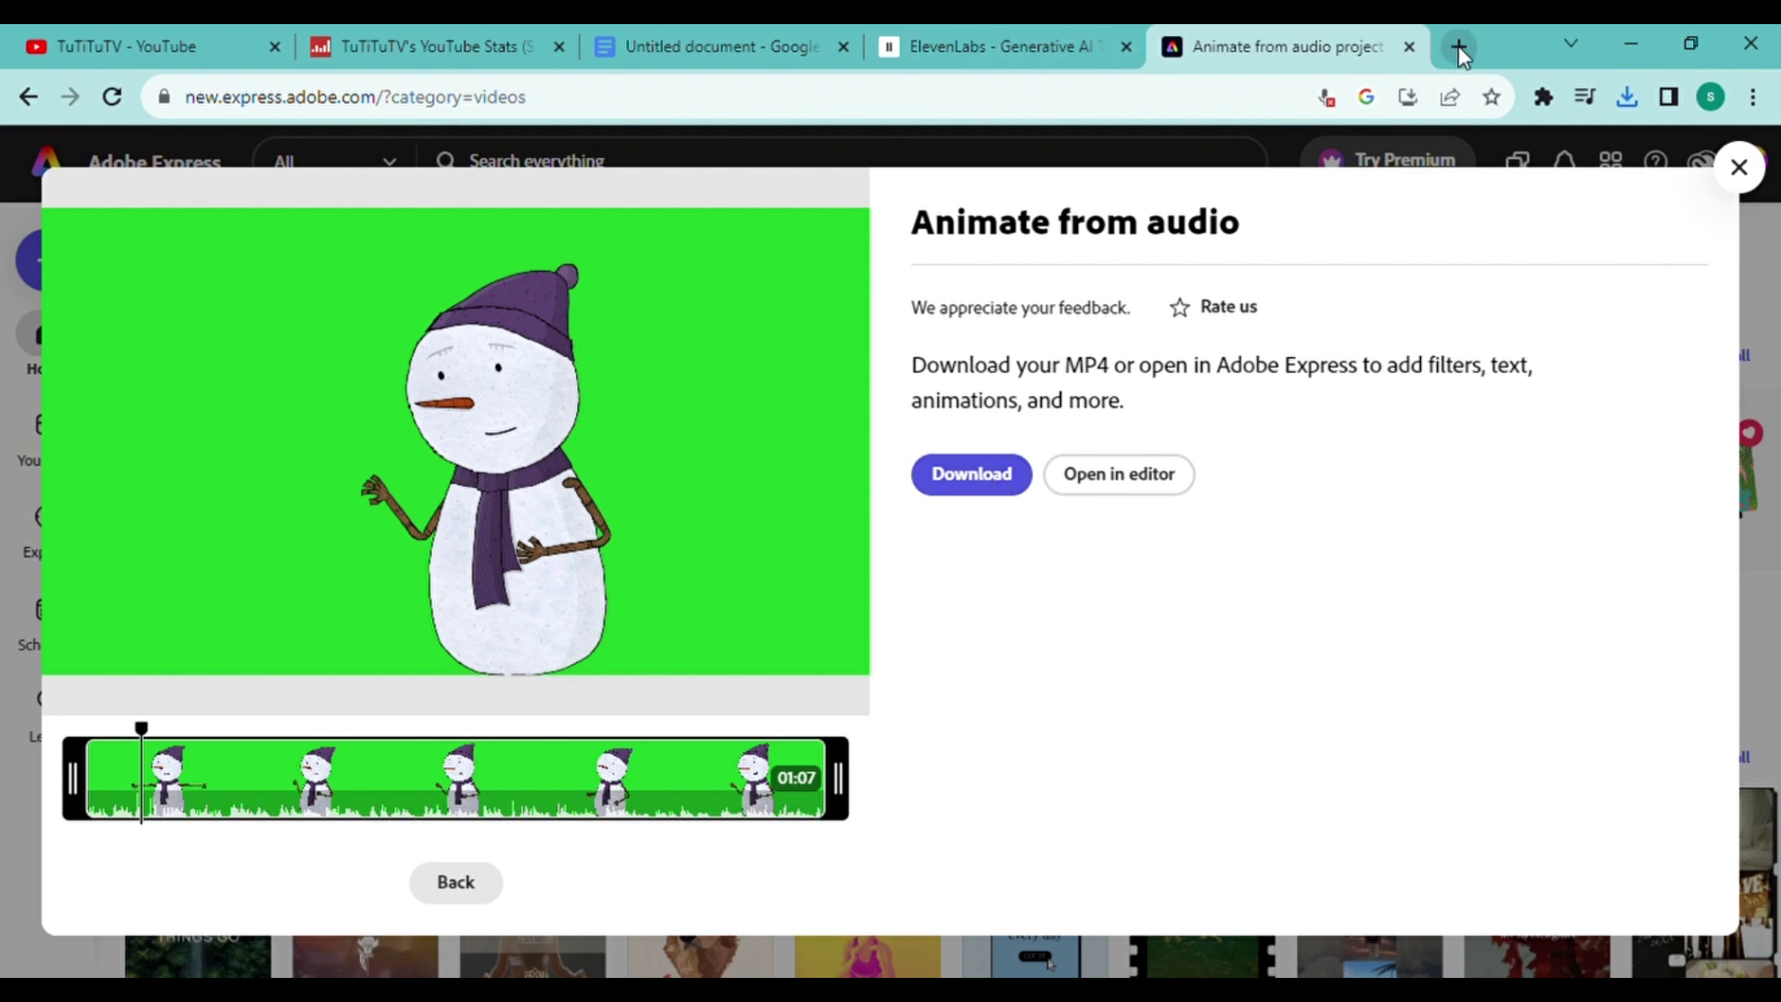
- Search Google for 'canva' in a new tab and open canva.com
left_click(1459, 46)
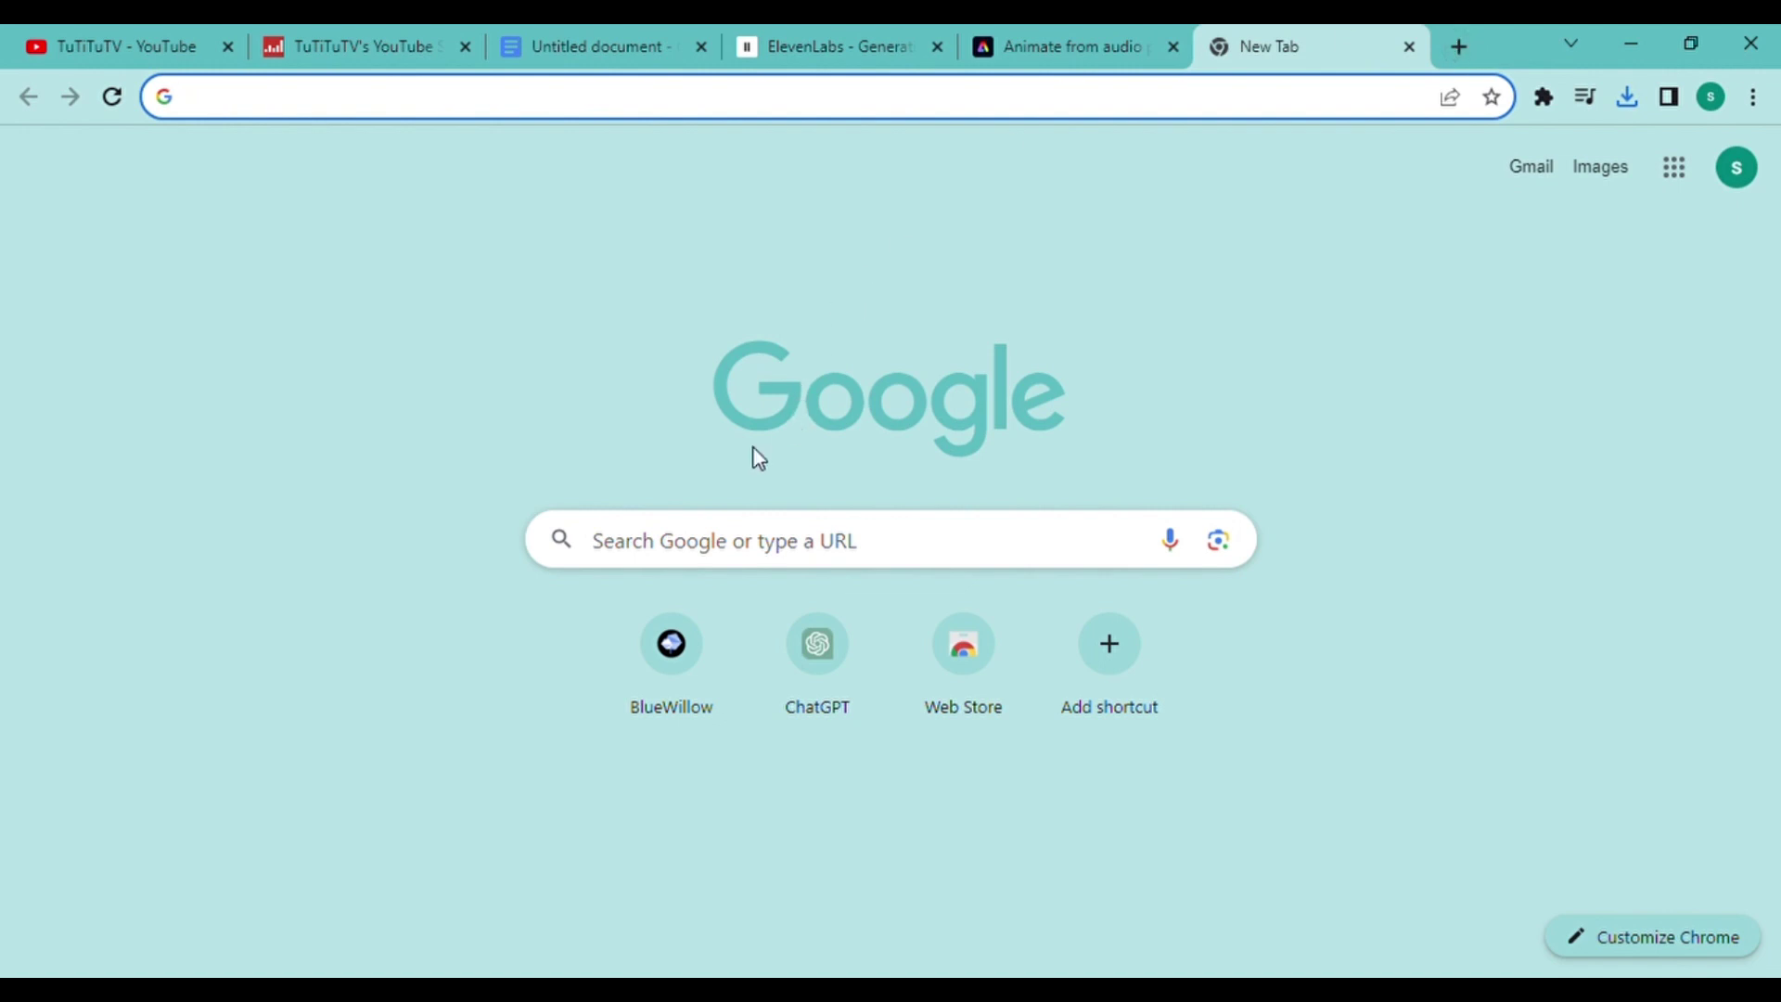
left_click(681, 539)
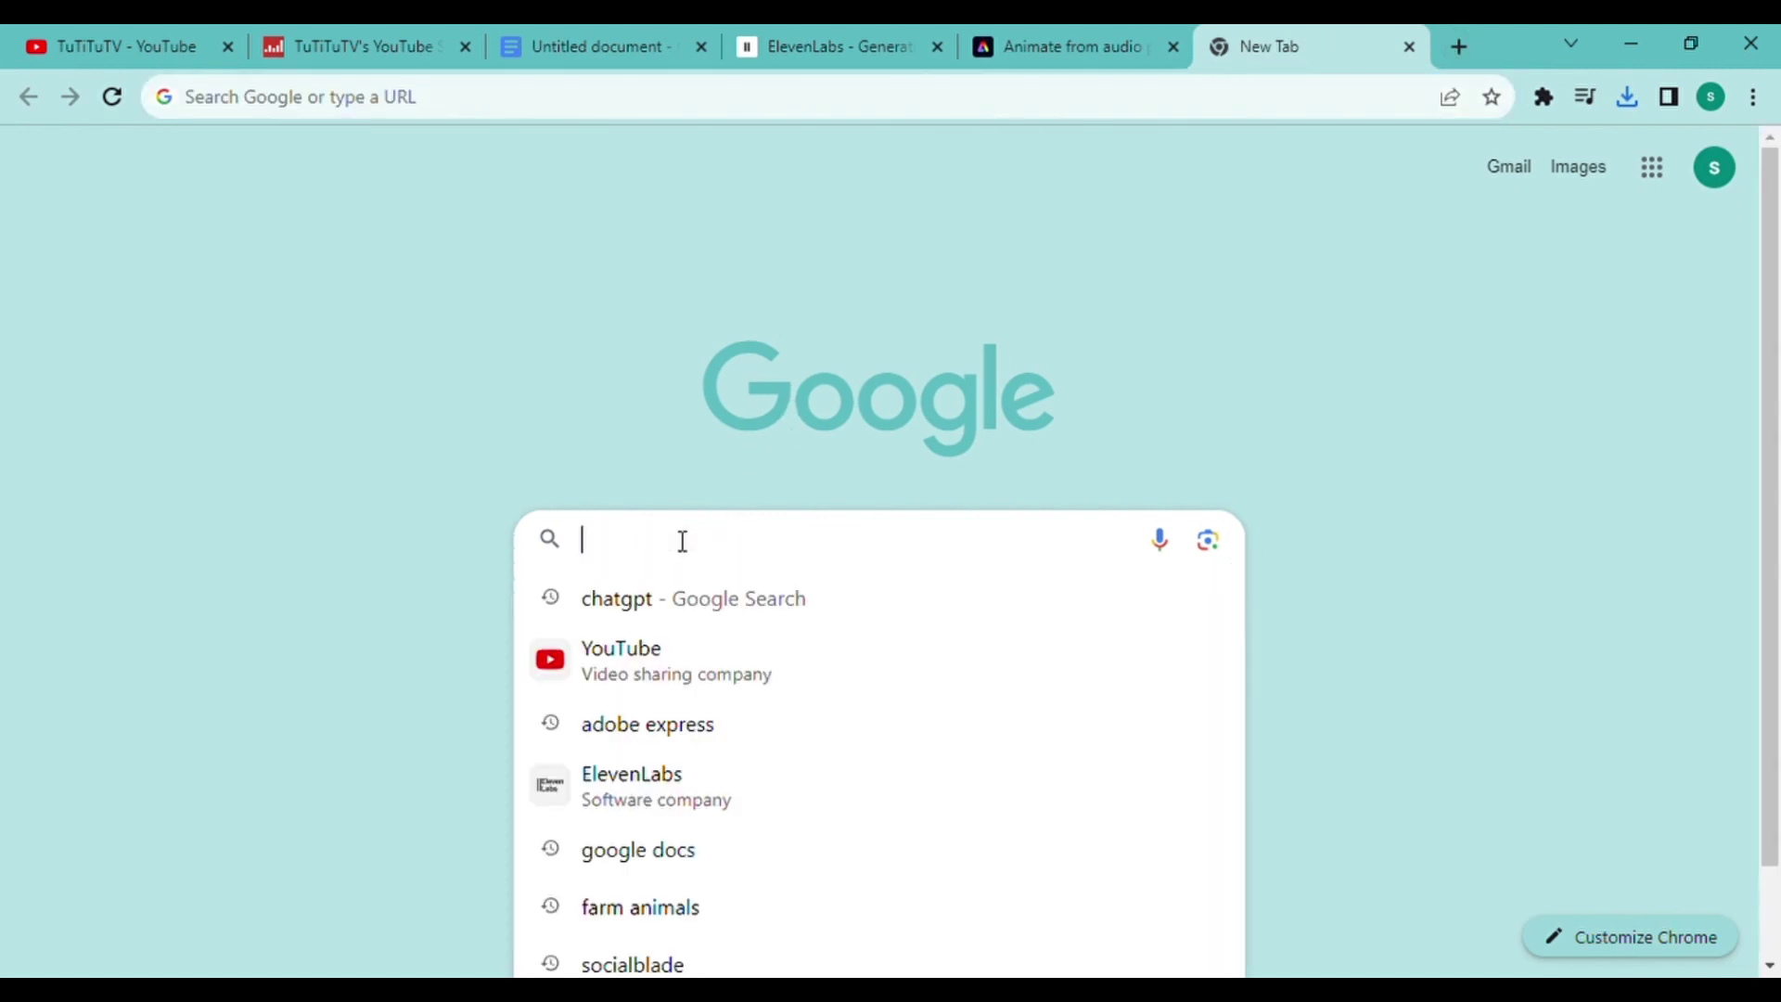
type("canva")
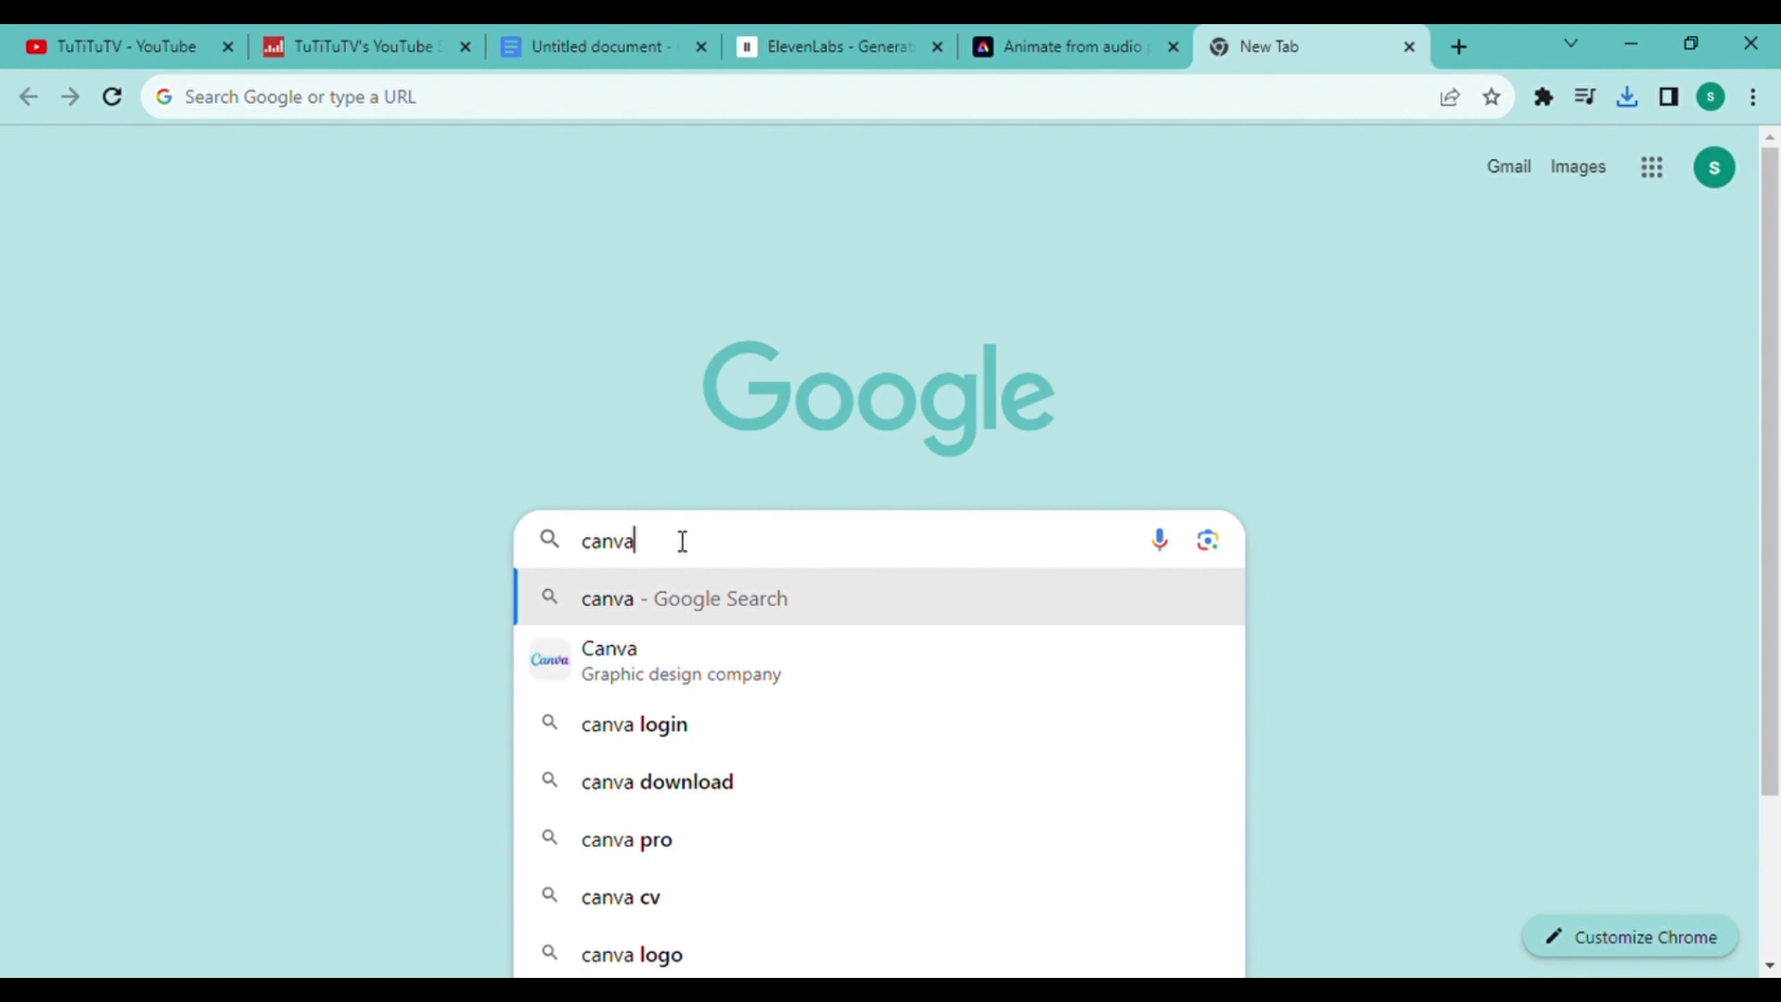
key("Return")
left_click(322, 442)
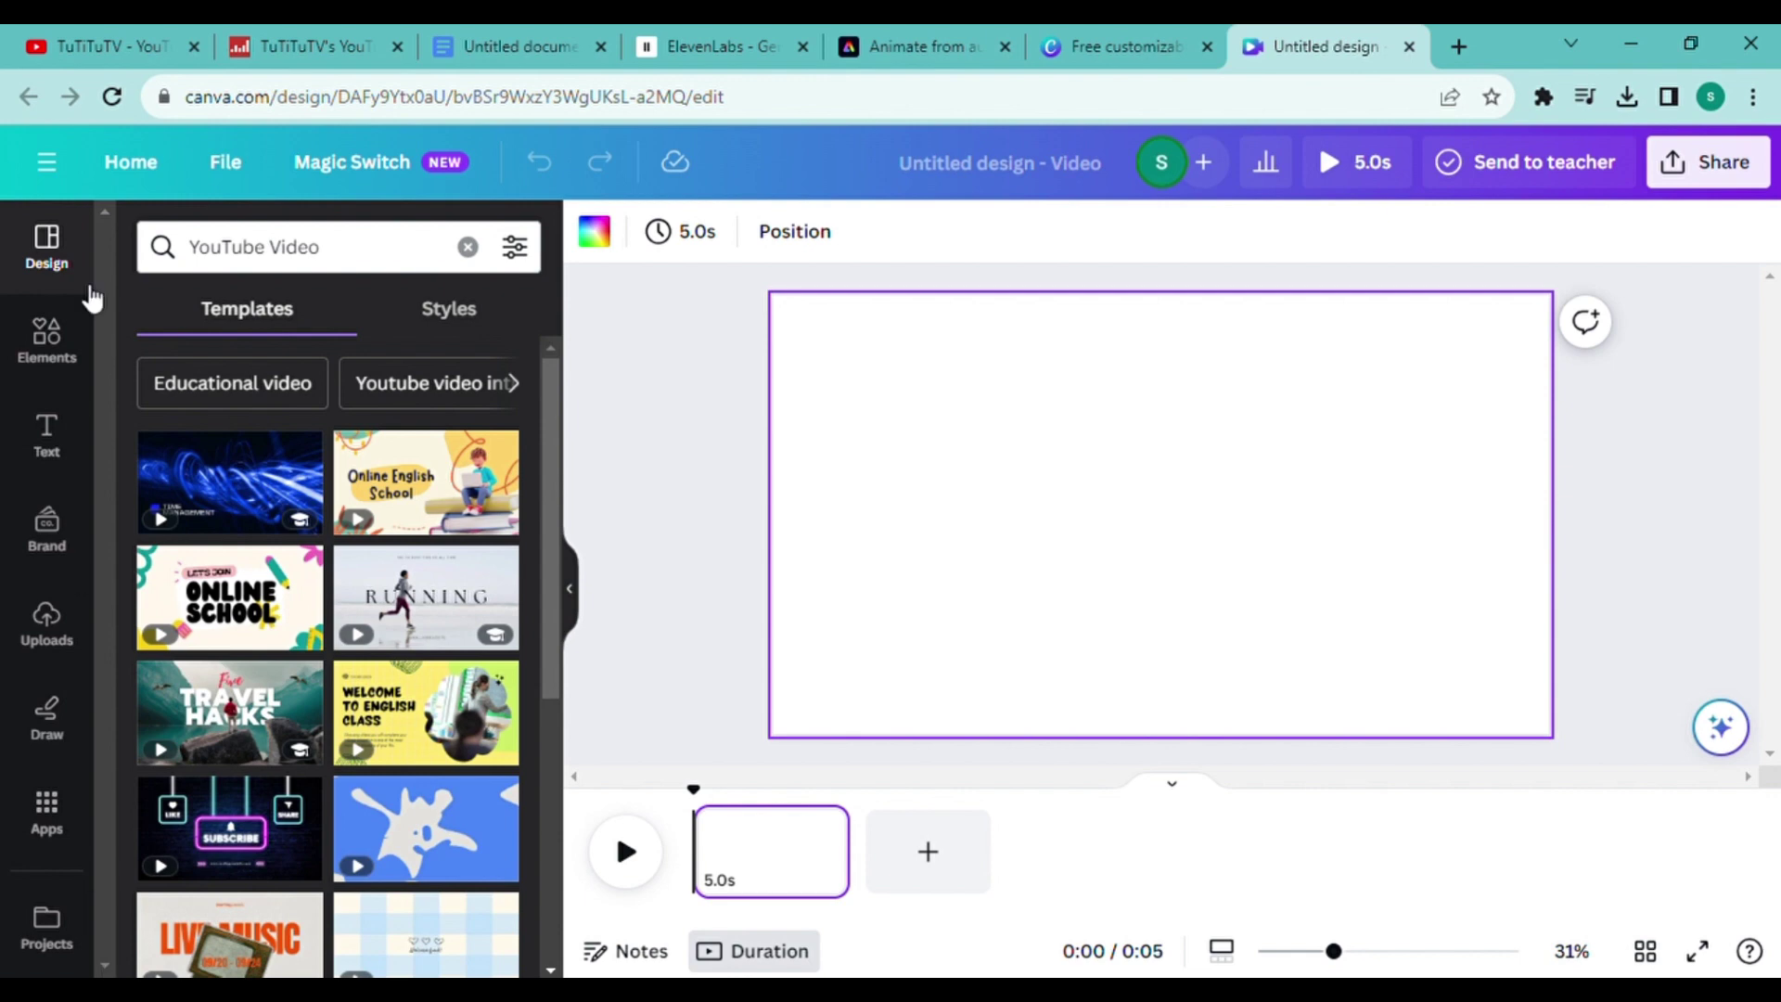
- Check Uploads for the 1:06 and 53.5s snowman clips, then open Elements
left_click(47, 627)
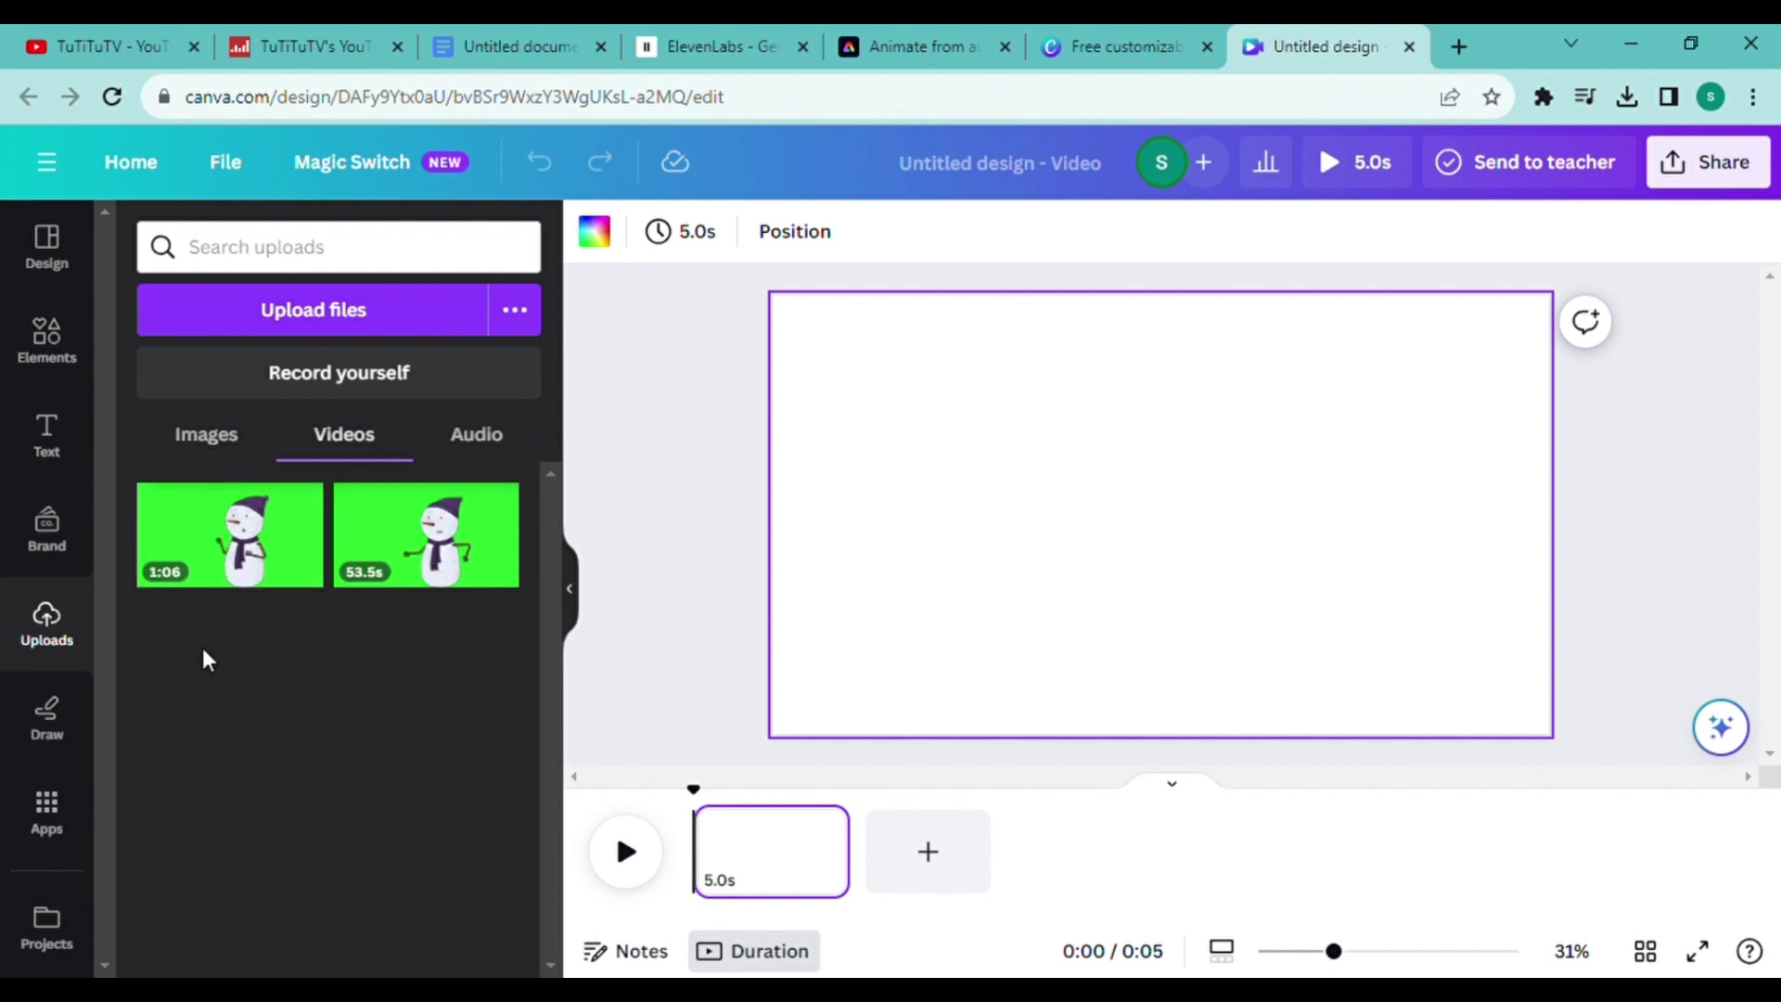
left_click(38, 359)
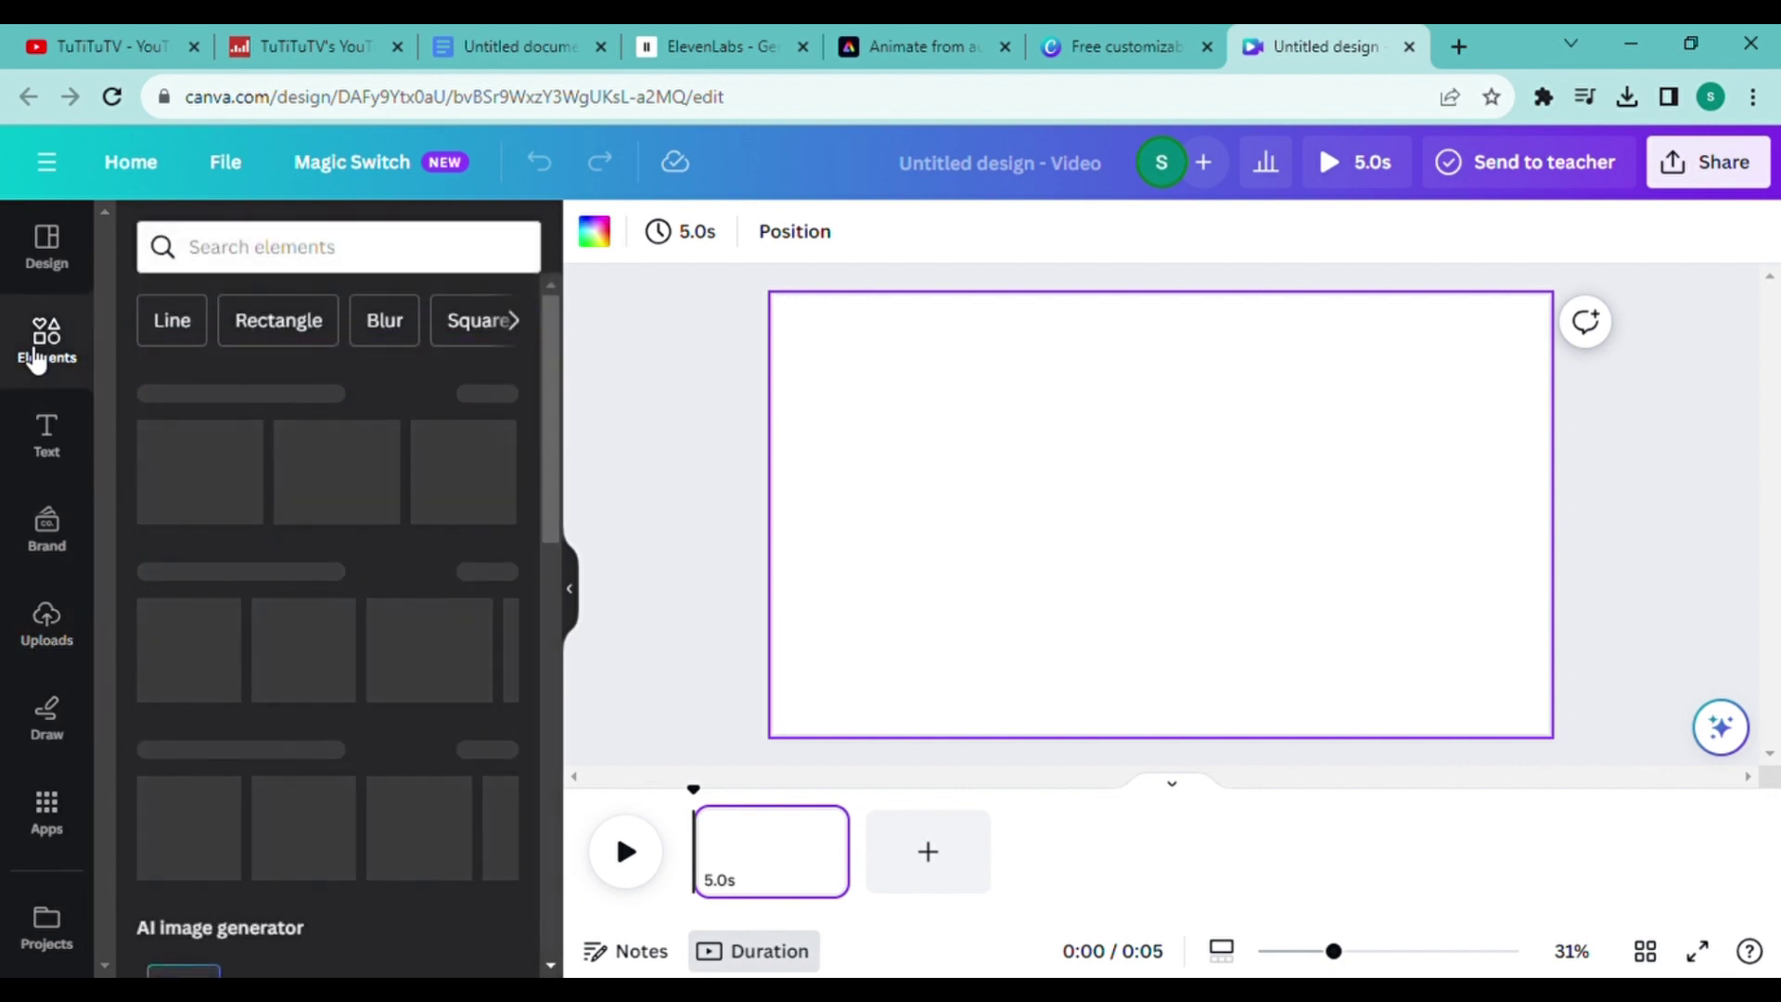
- Search elements for 'farm background' and place the red barn scene across the canvas
left_click(243, 251)
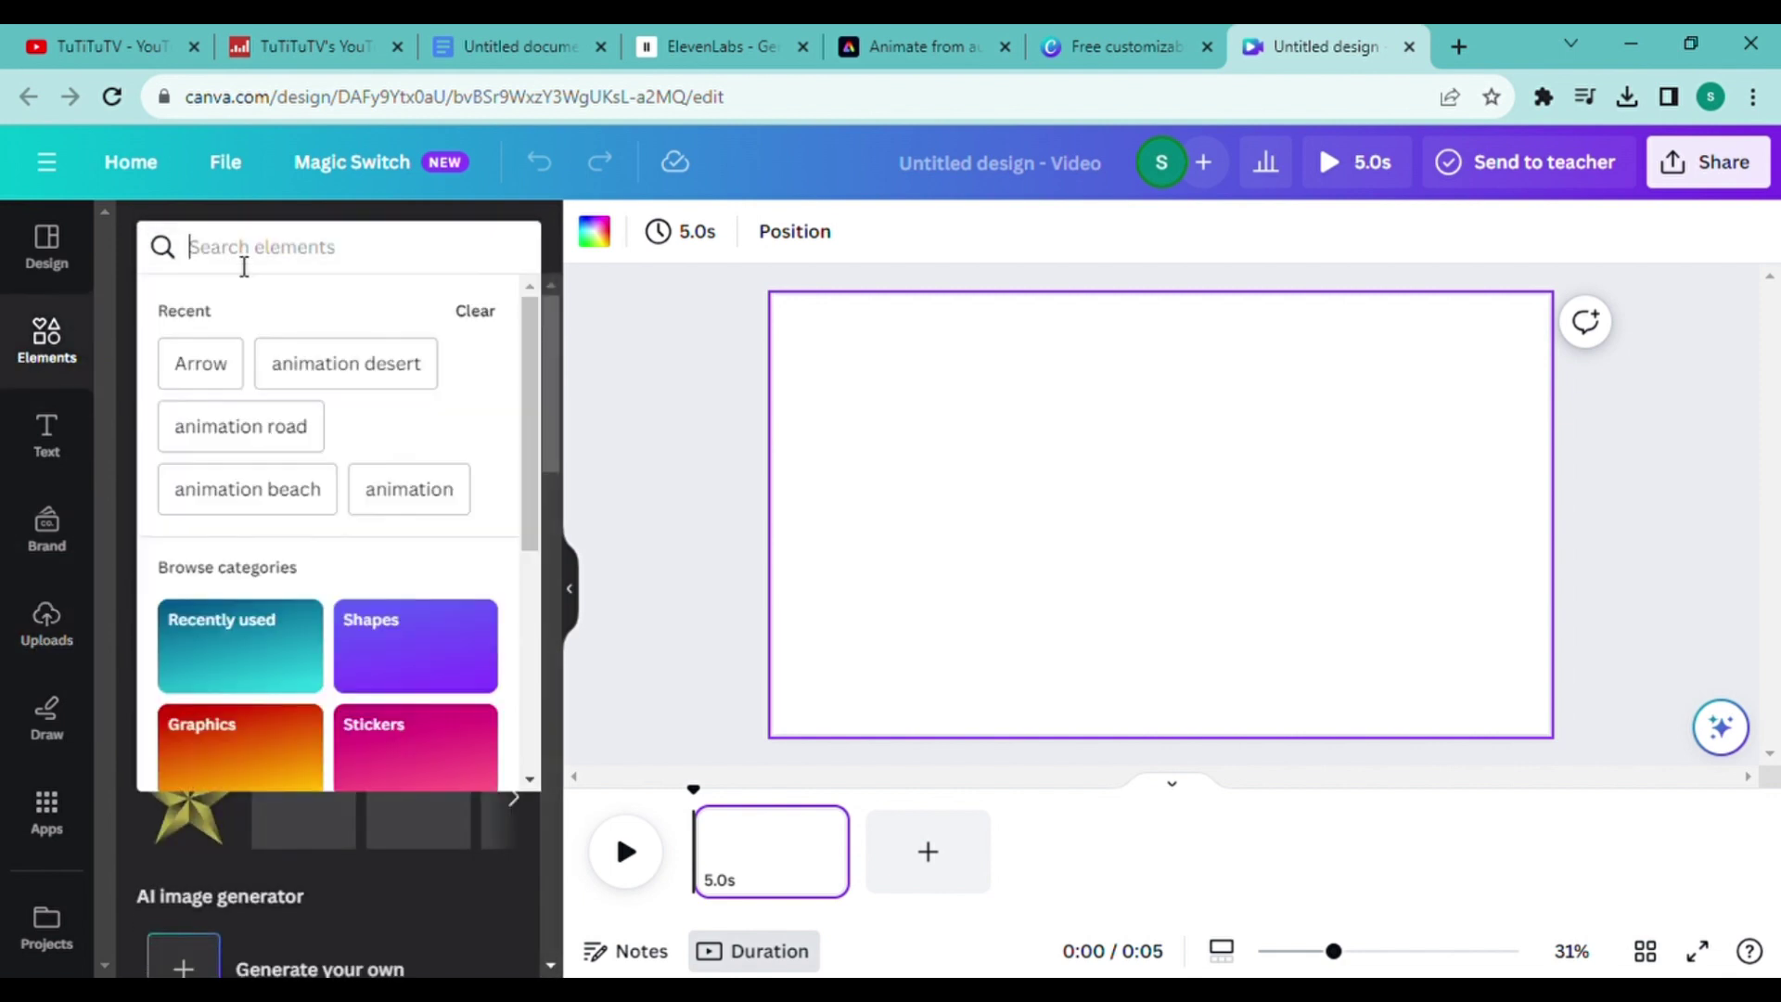
type("farm background")
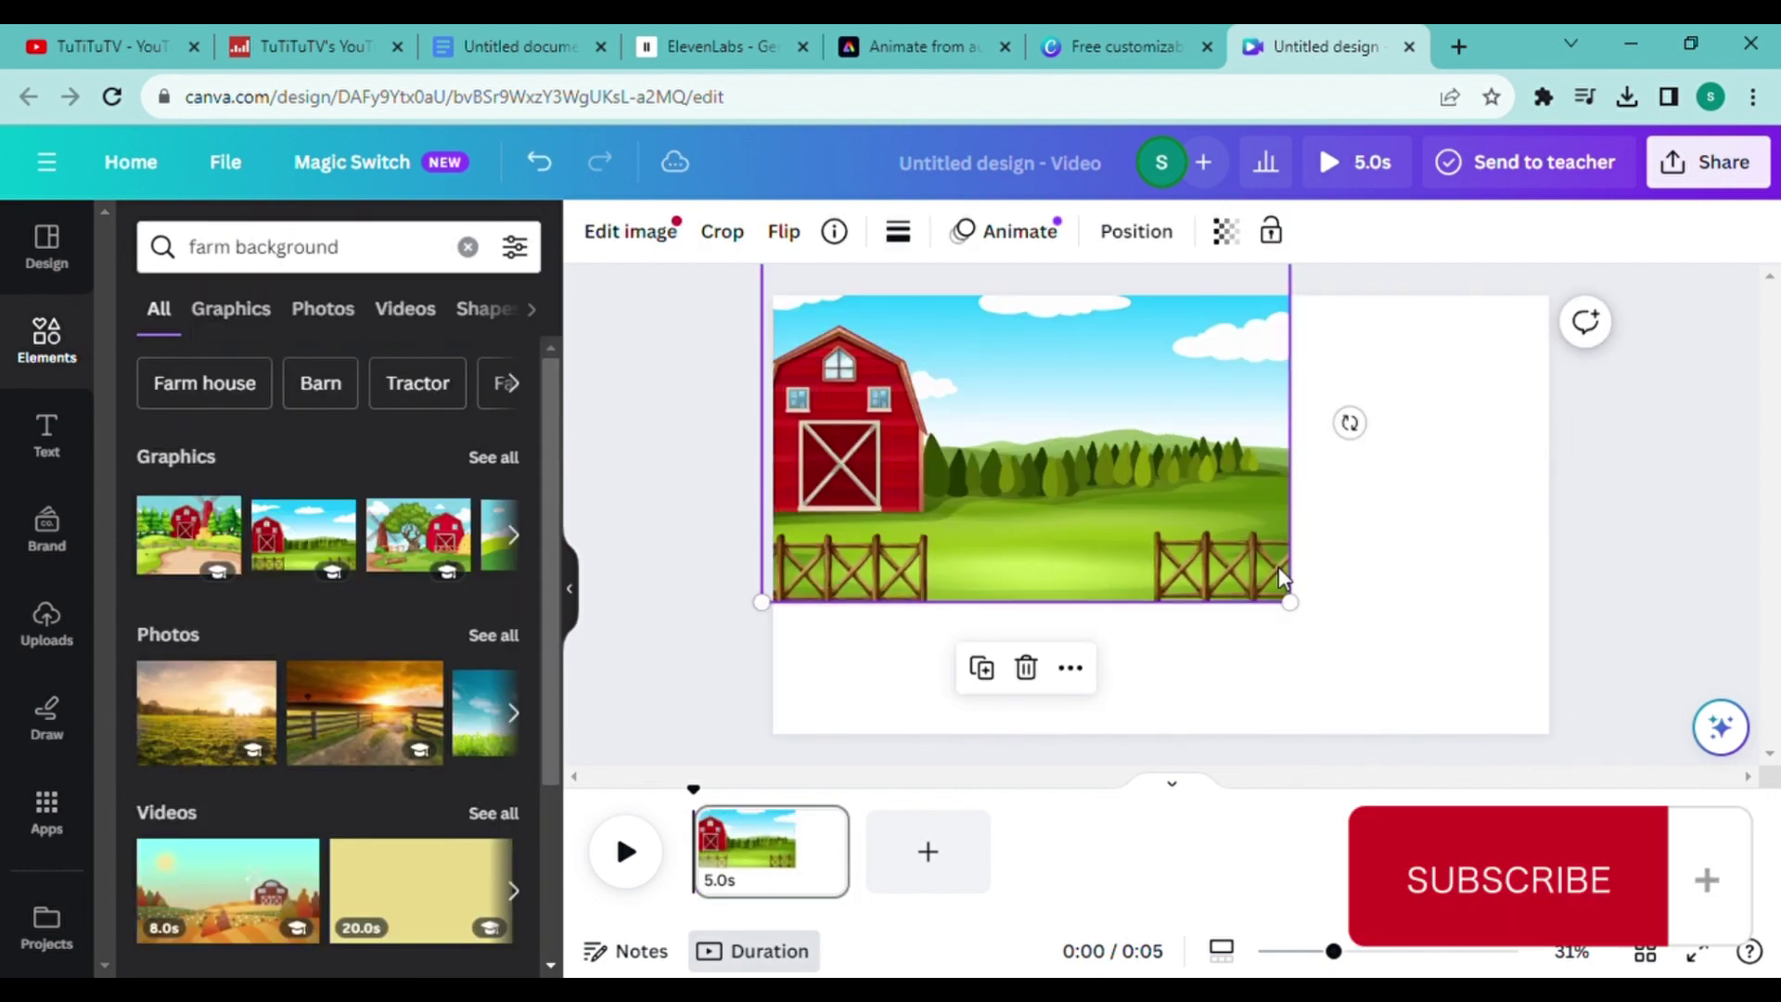
left_click_drag(1292, 597, 1559, 756)
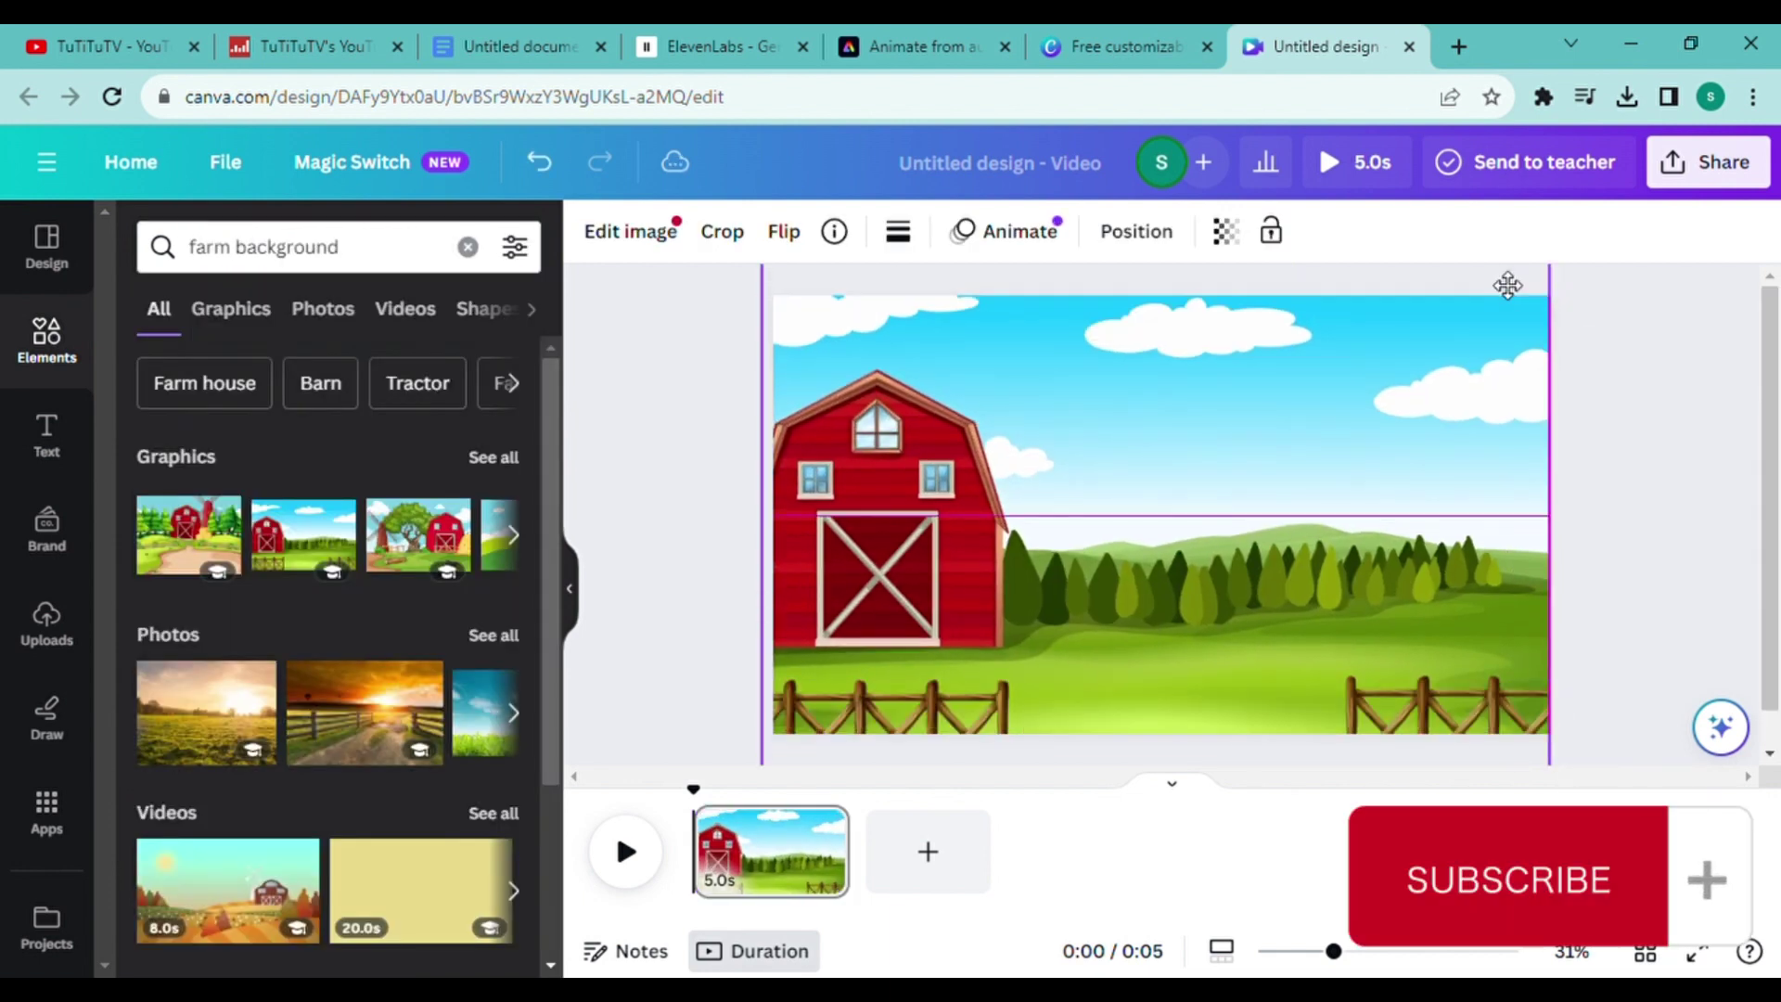
left_click_drag(1541, 443, 1548, 439)
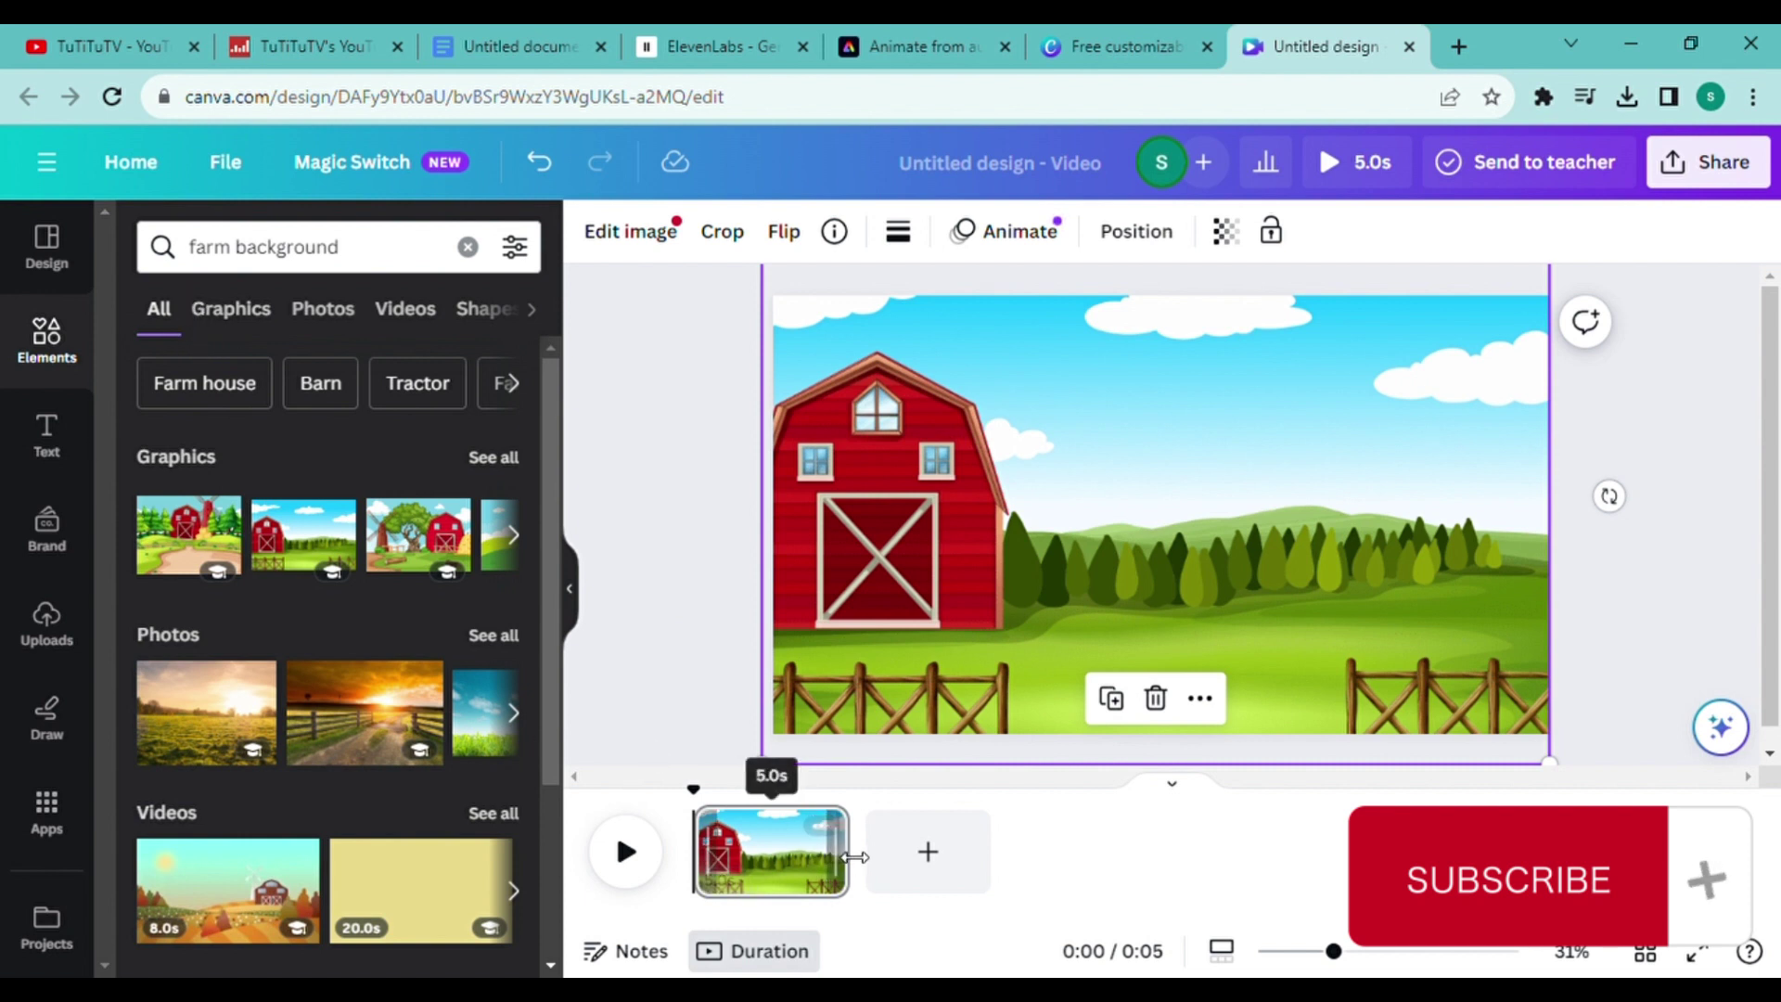
- Stretch the farm scene clip to about 55 seconds and clear the elements search field
left_click_drag(845, 851, 1473, 867)
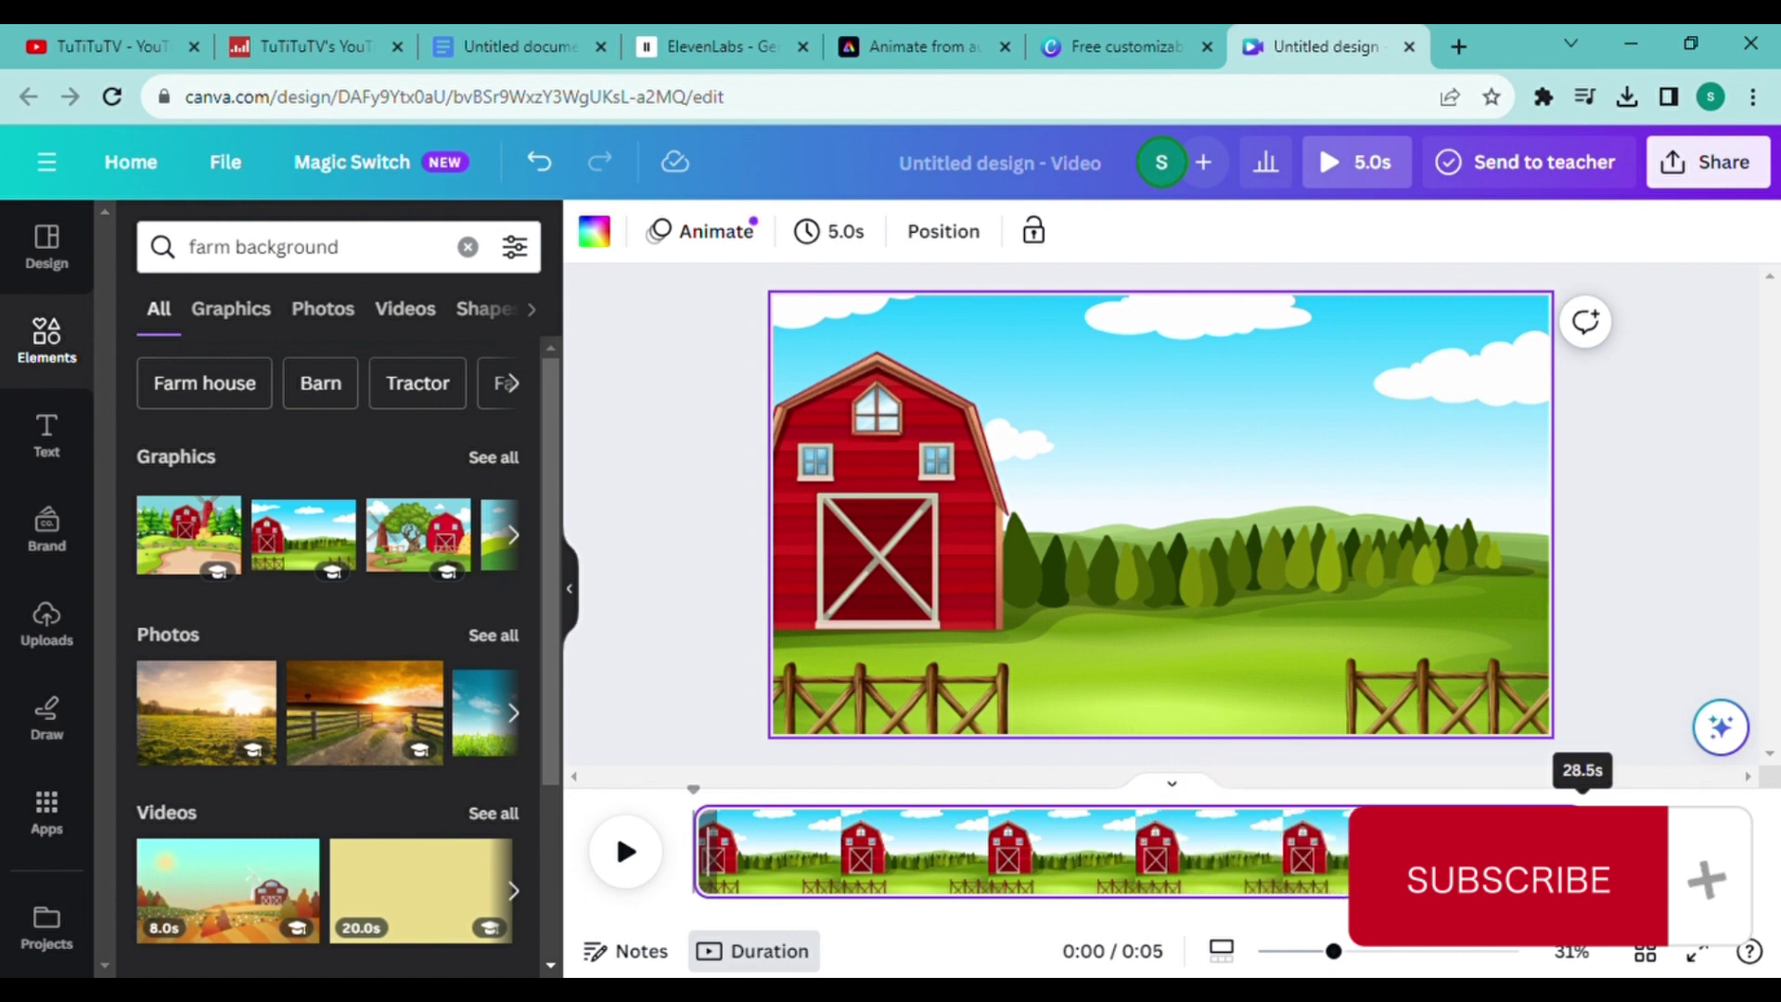
mouse_move(1582, 851)
left_mouse_down()
mouse_move(1674, 851)
mouse_move(1521, 851)
left_mouse_up()
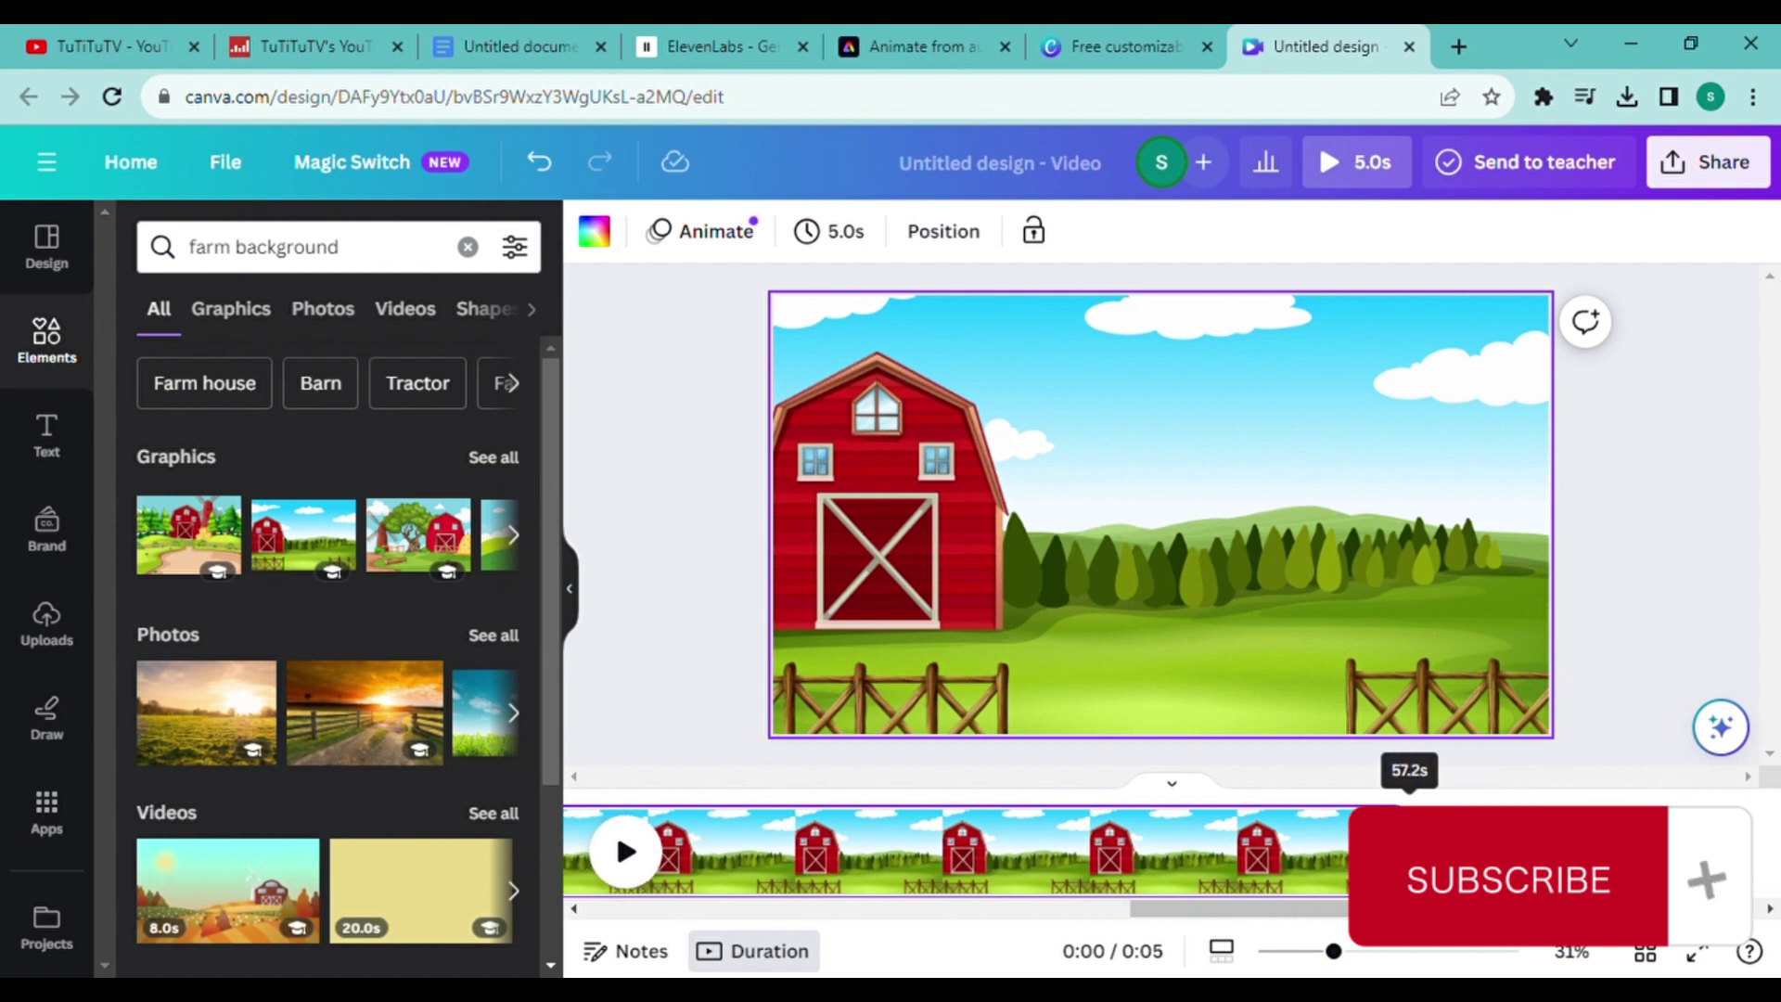
left_click_drag(1385, 852, 1291, 872)
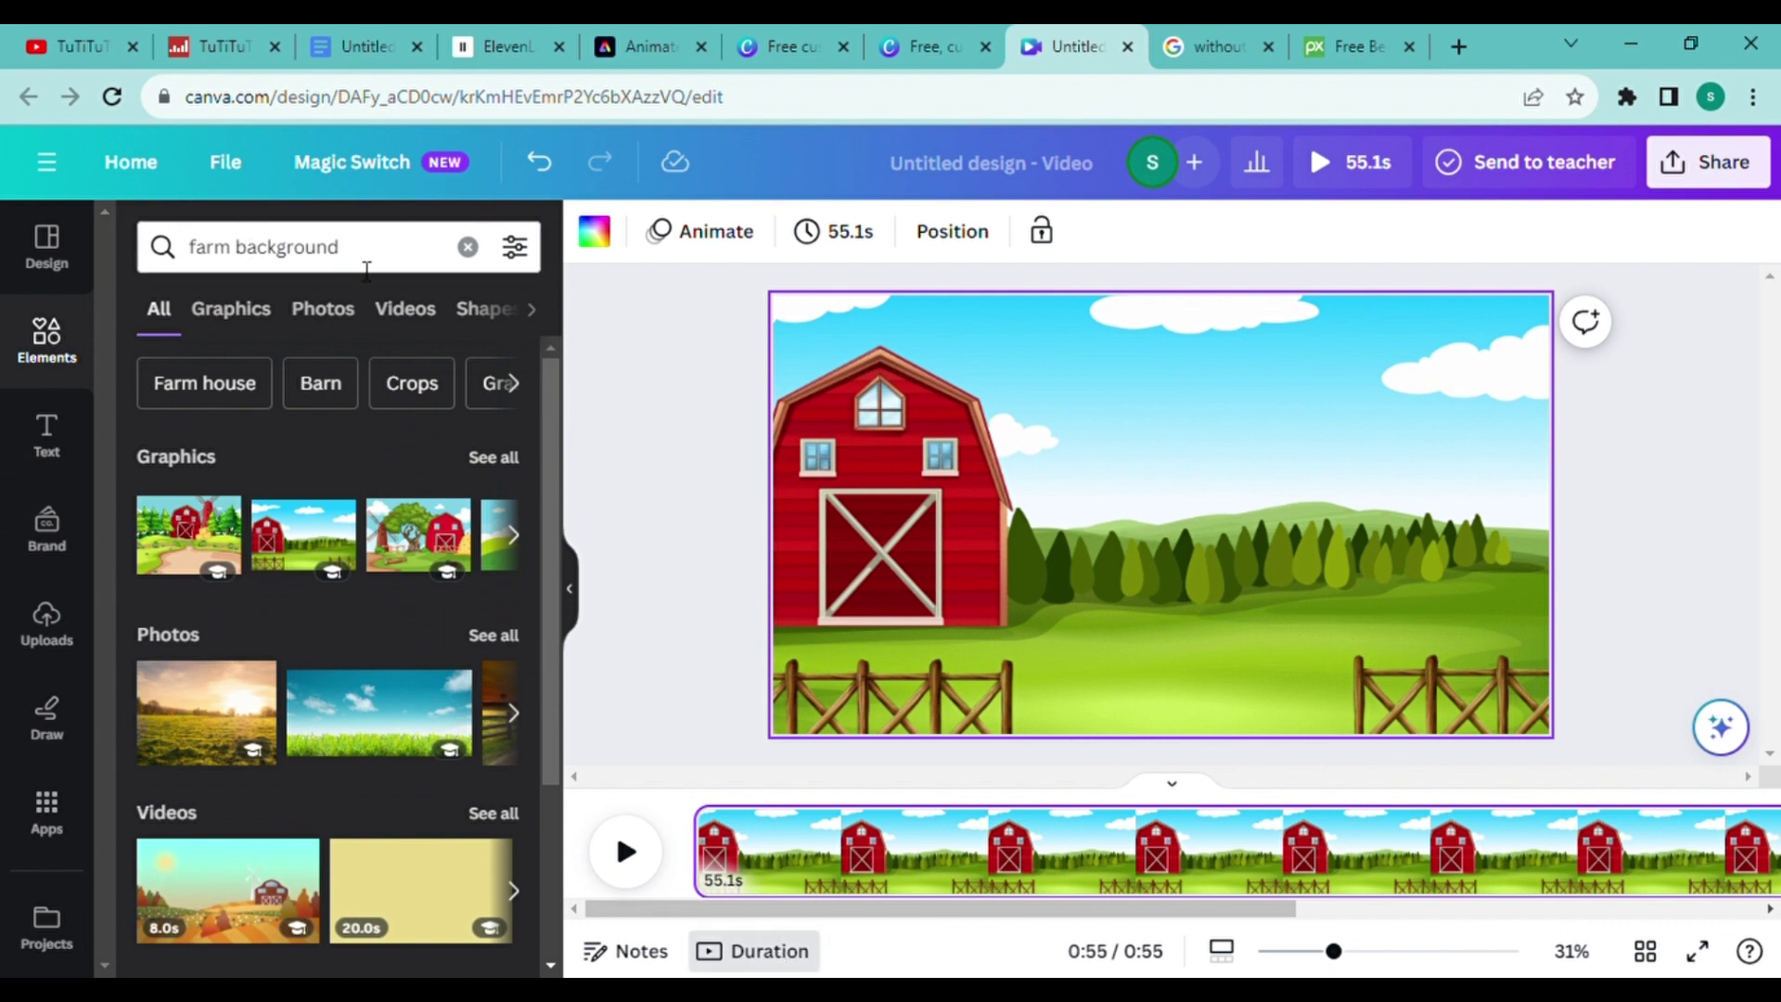
left_click(366, 270)
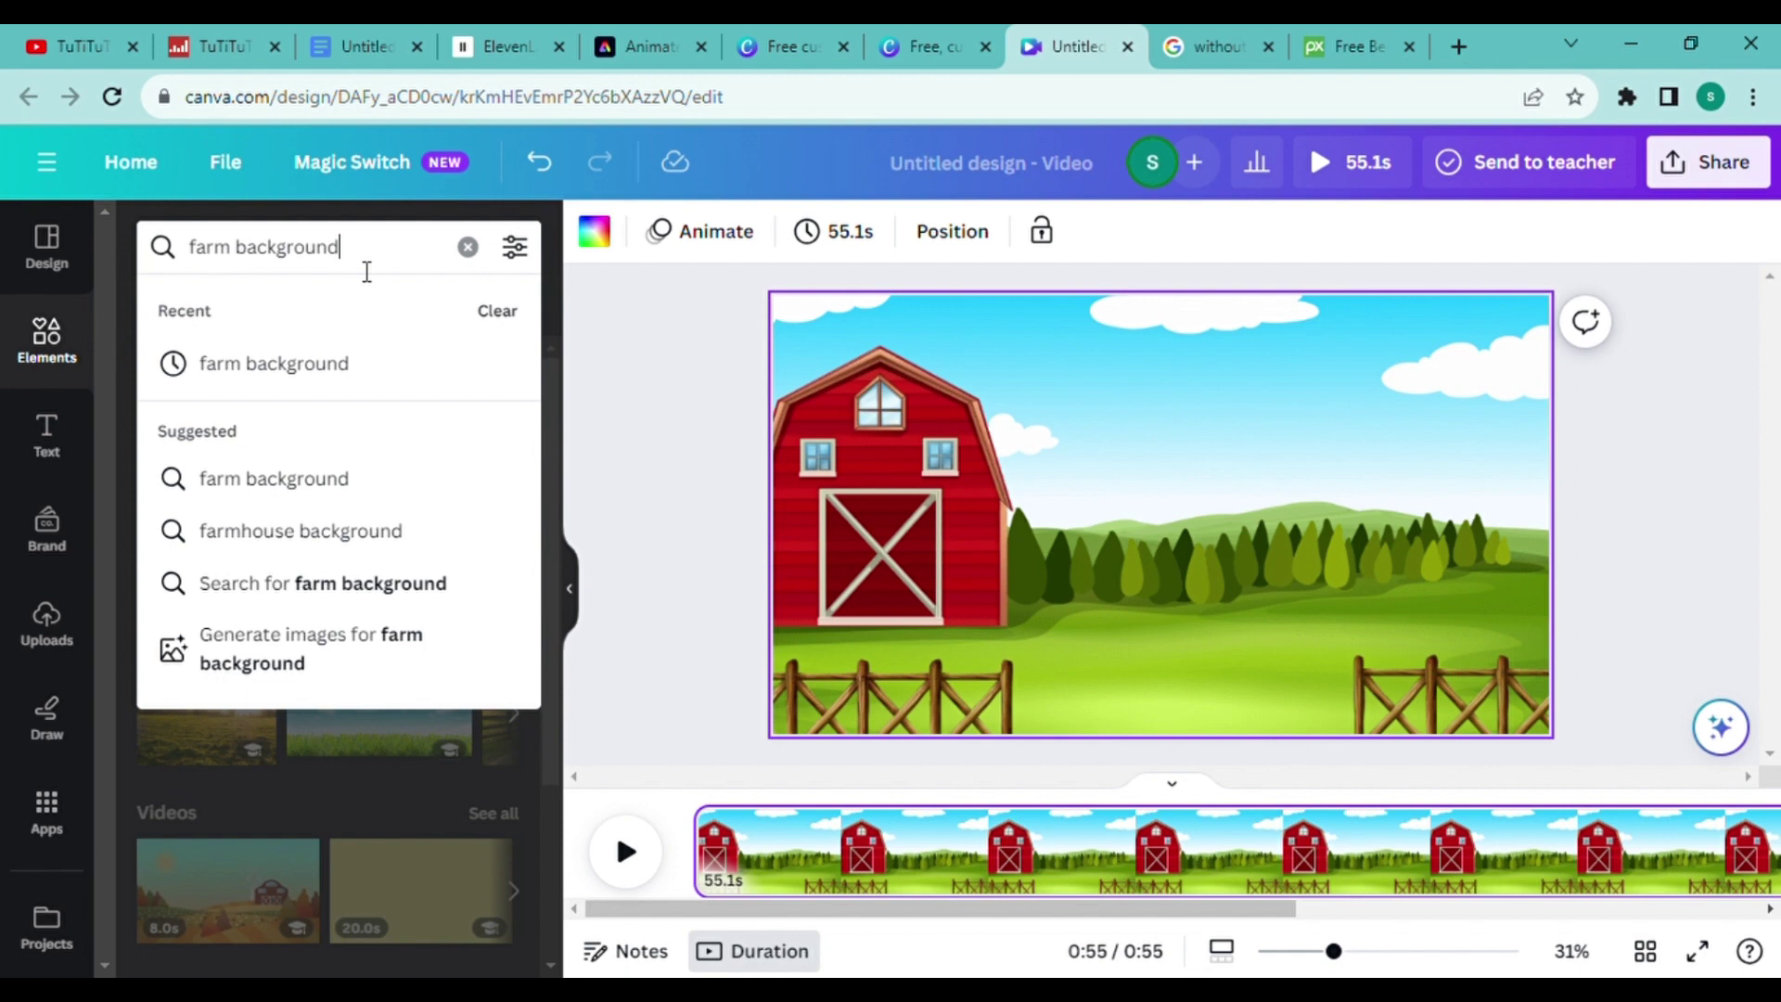
key("BackSpace")
key("BackSpace")
key("BackSpace")
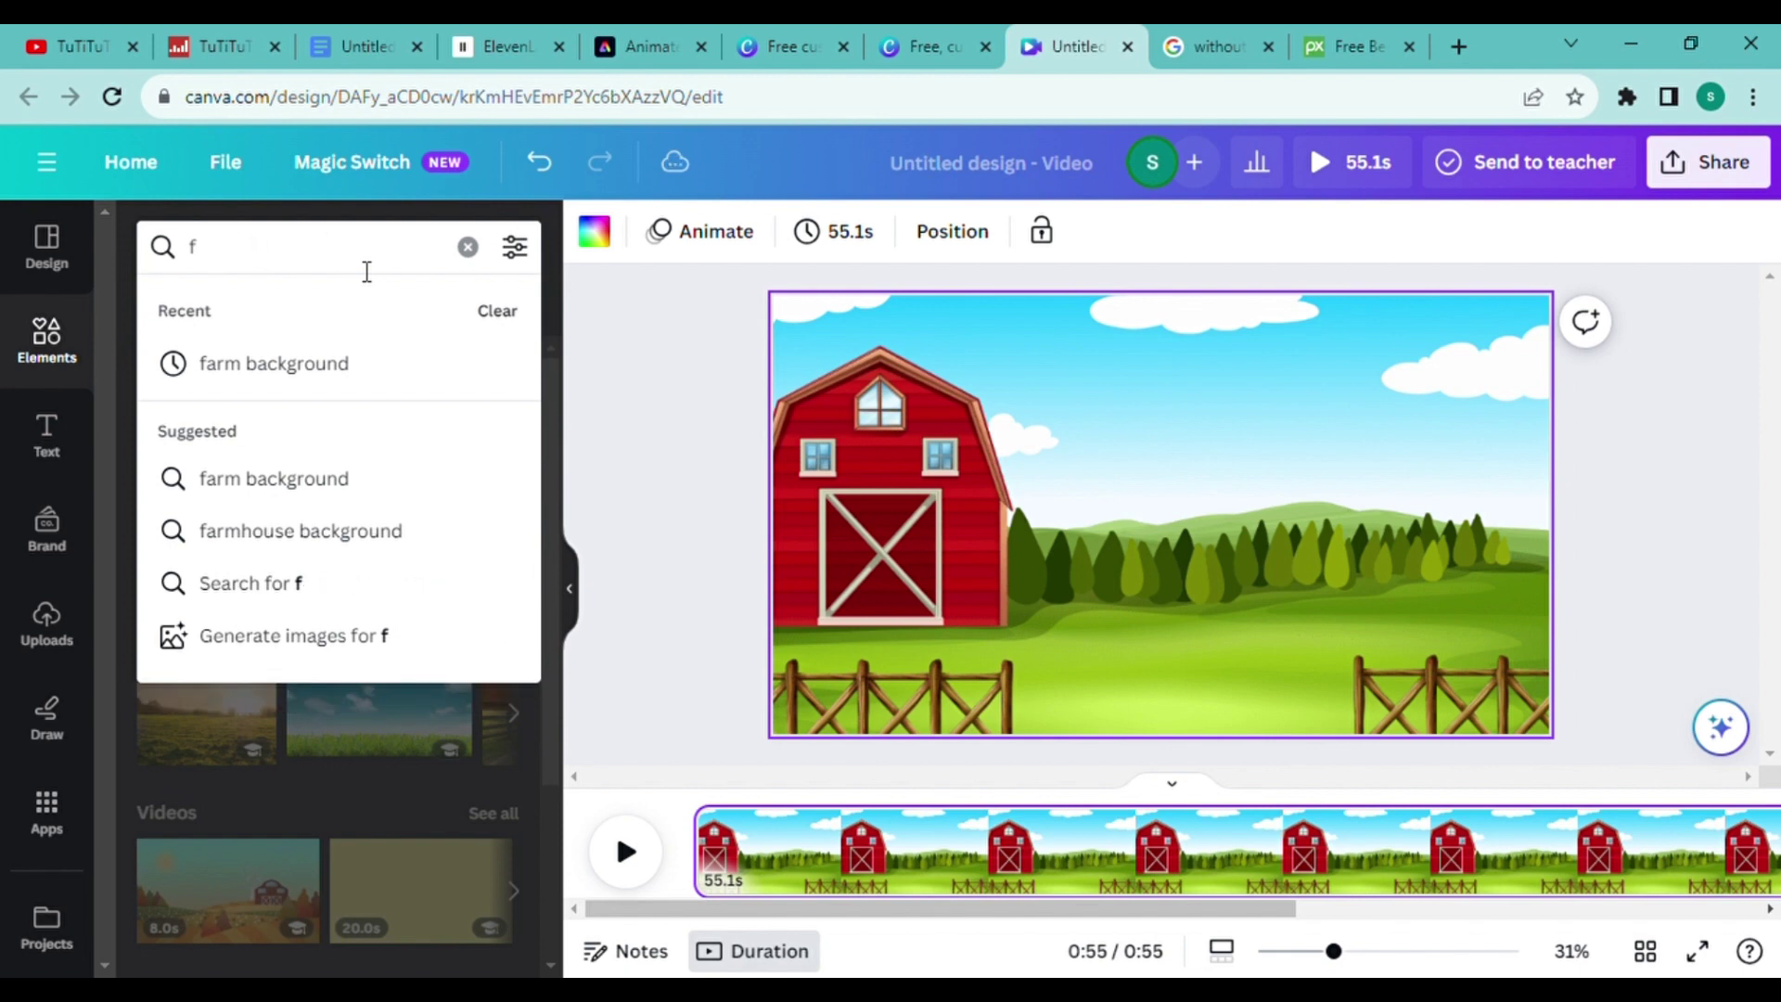
- Search graphics for 'animated trees' and add a cartoon tree, shrunk and placed beside the barn
key("BackSpace")
type("animated trees")
key("Return")
left_click(230, 308)
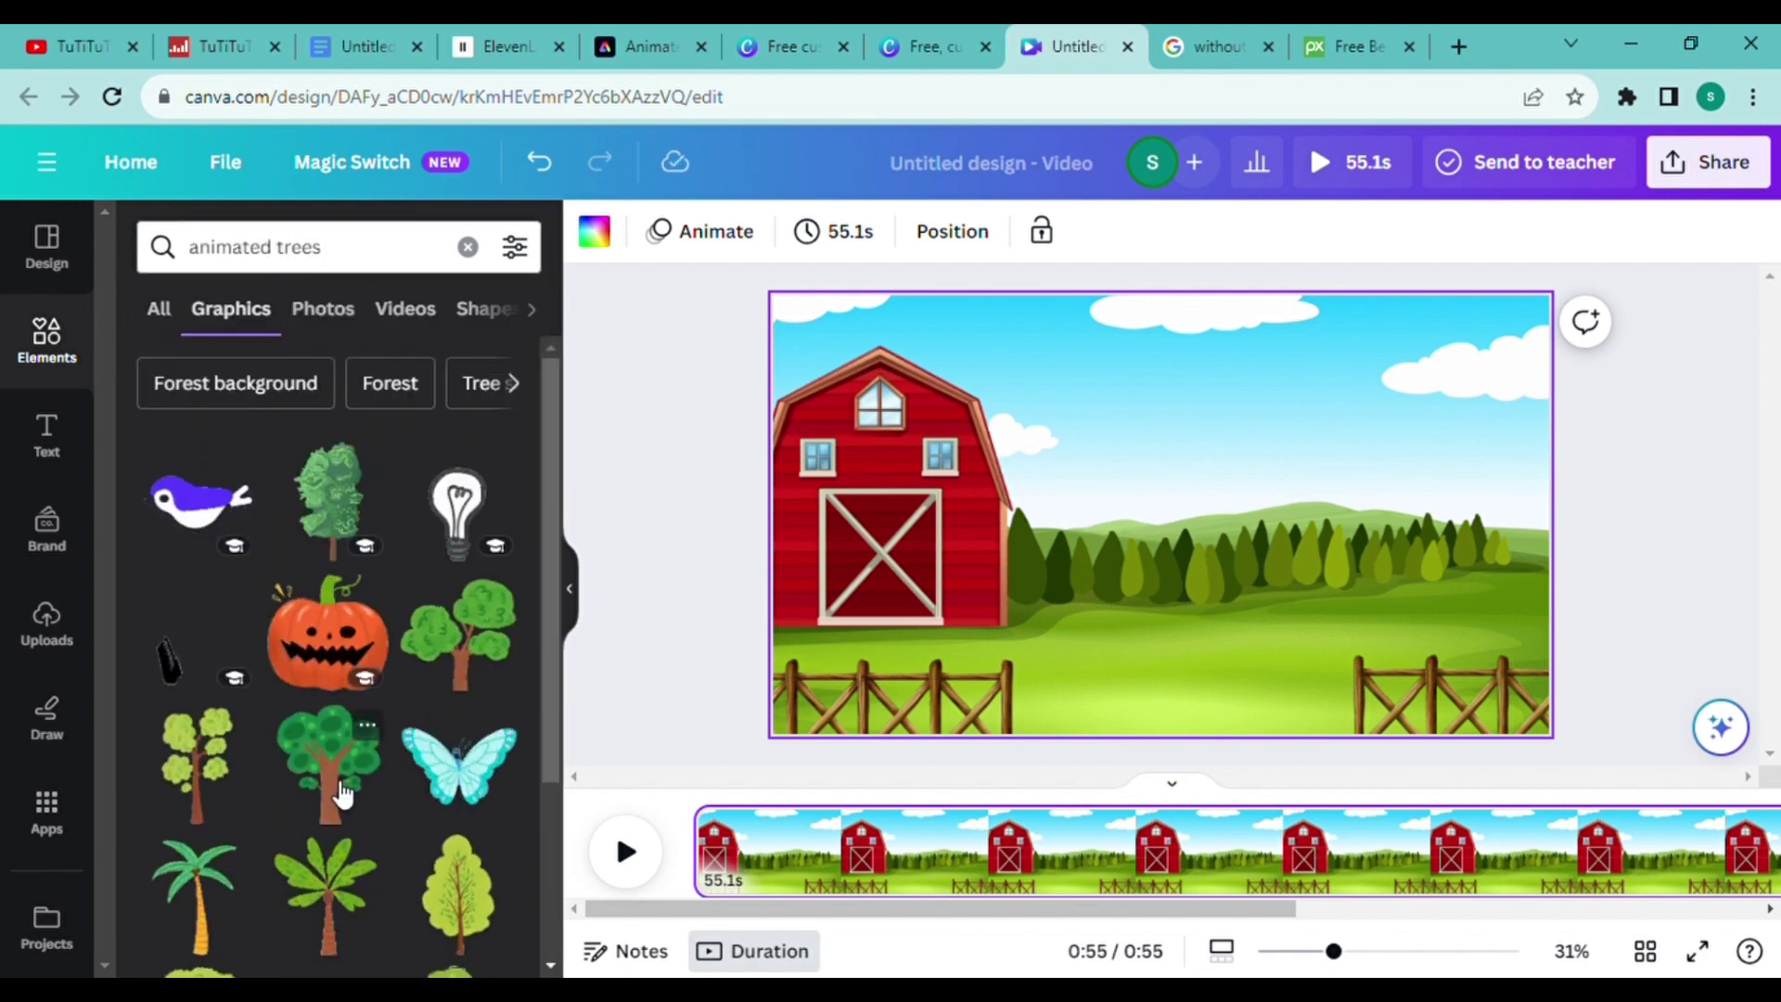
left_click(344, 793)
left_click_drag(1086, 431, 1183, 533)
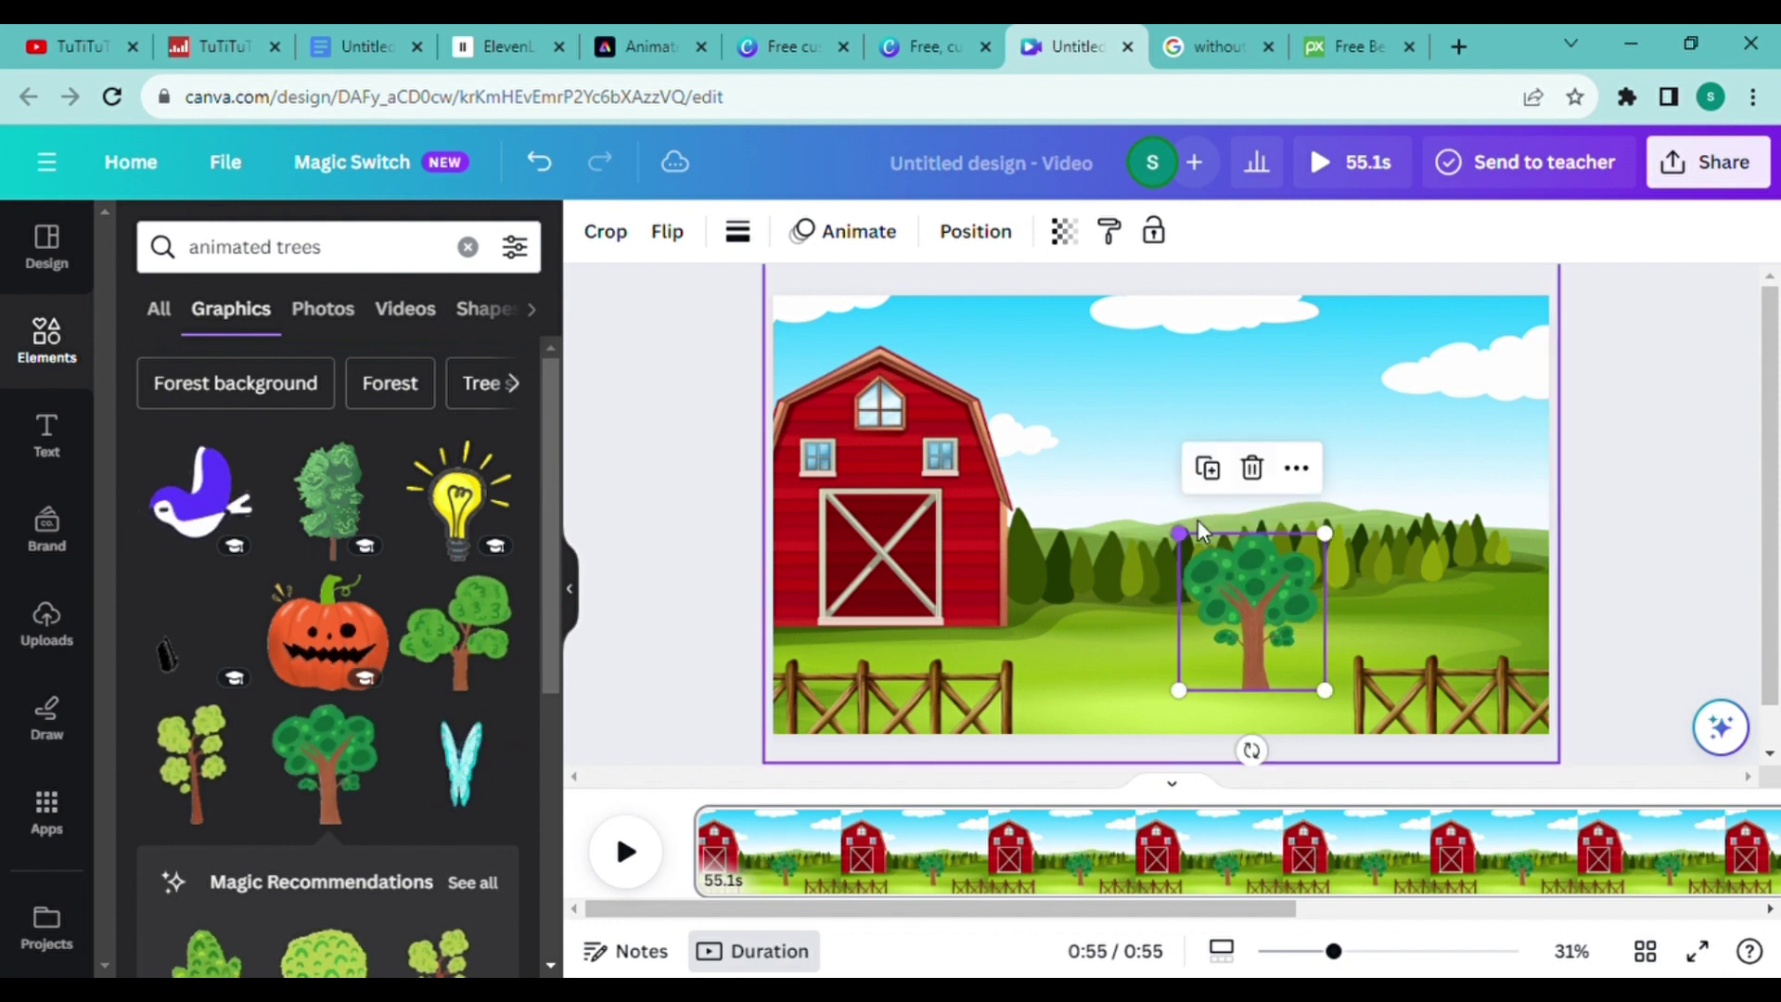
left_click_drag(1262, 651, 1096, 569)
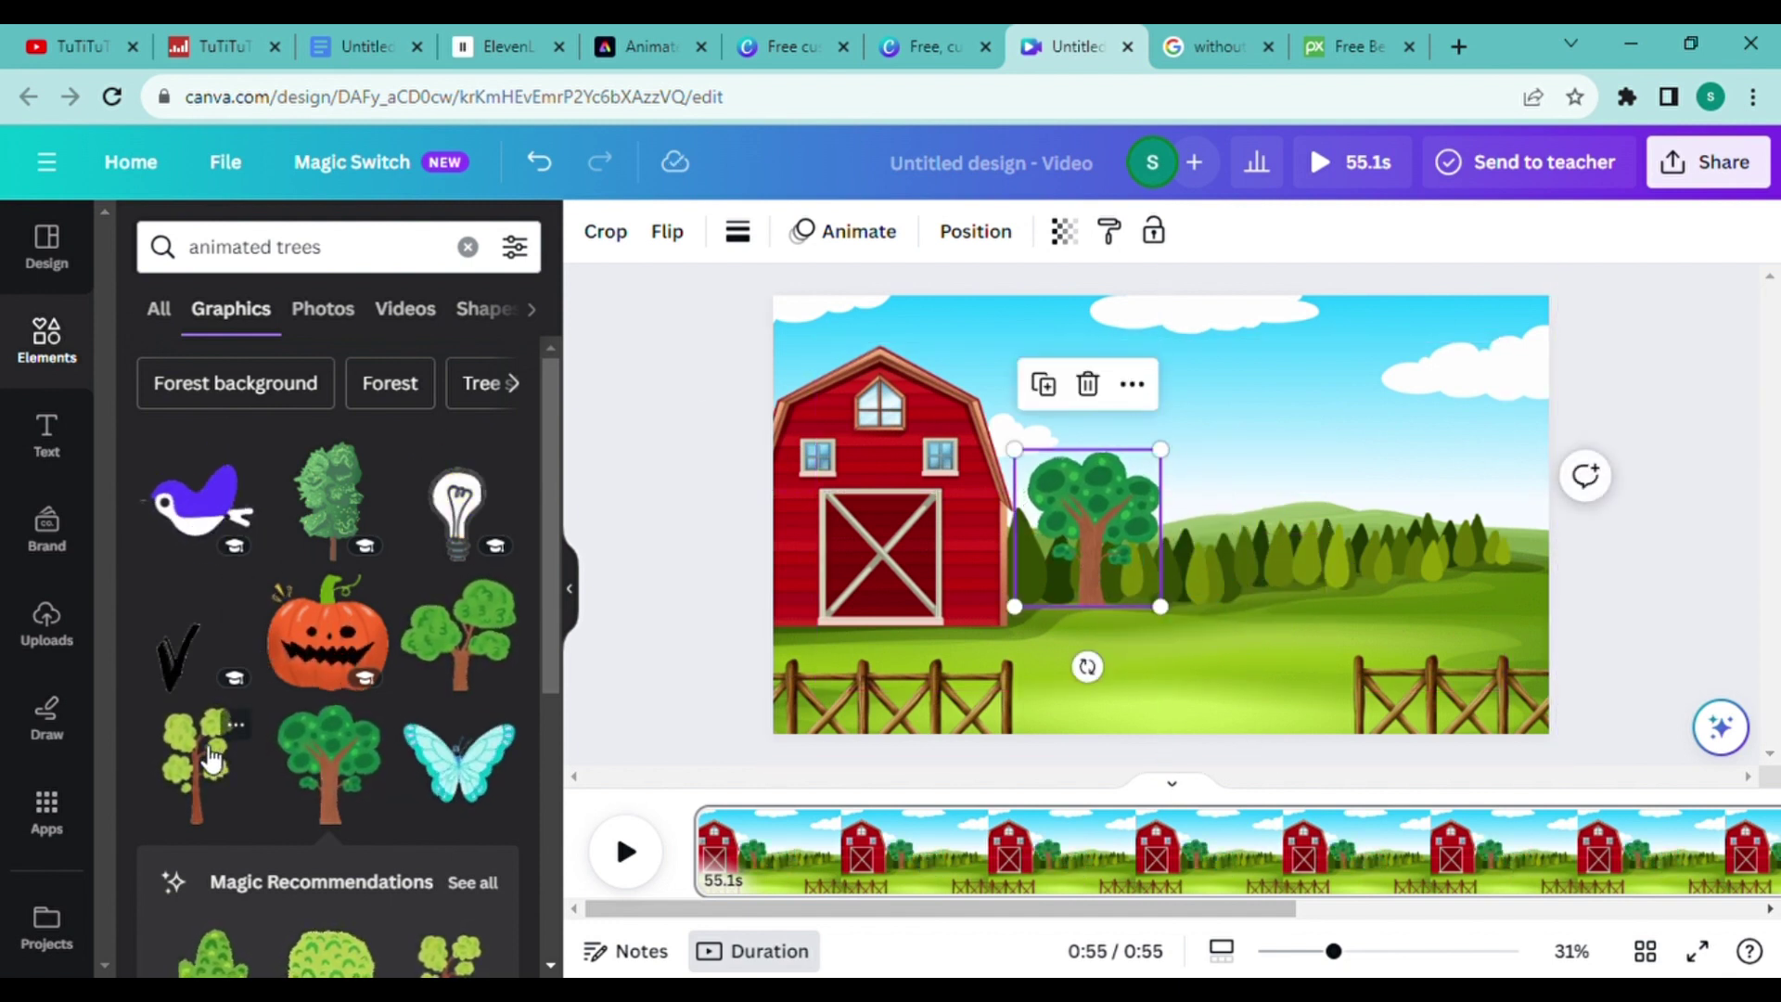
- Add a light-green tree at the right edge, a purple bird, and a smaller centre-left palm tree
left_click(209, 758)
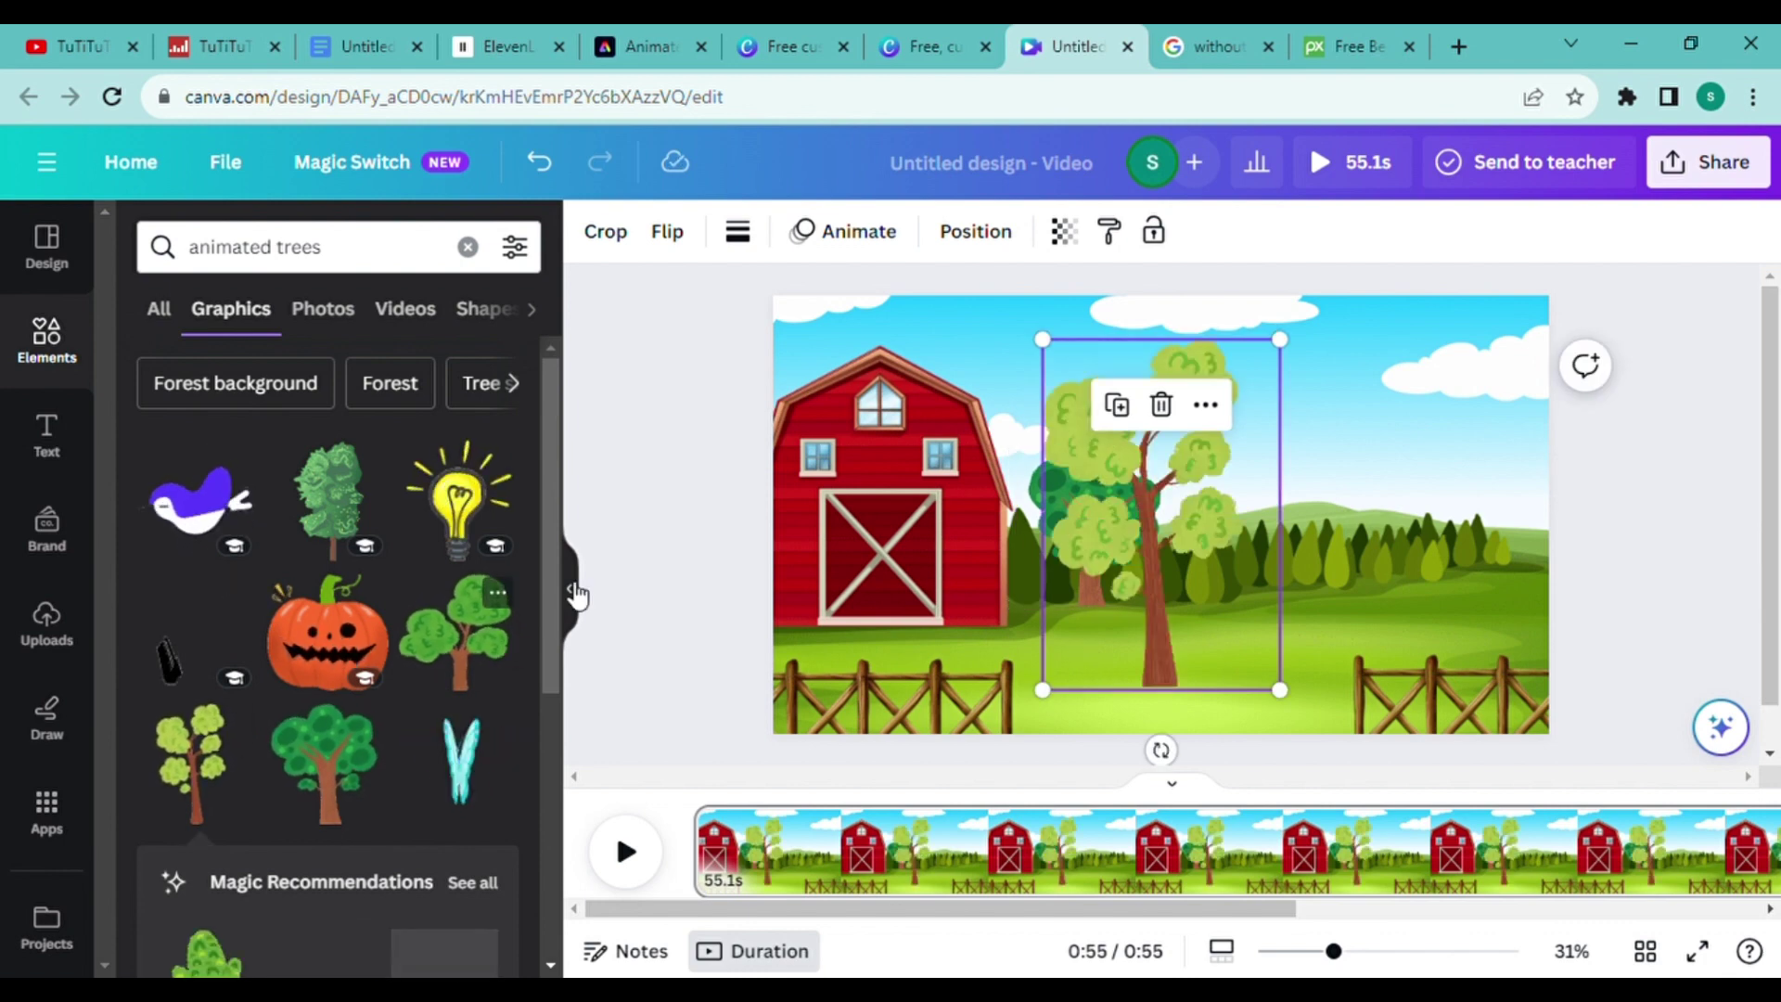
left_click_drag(1161, 558, 1496, 556)
left_click(202, 495)
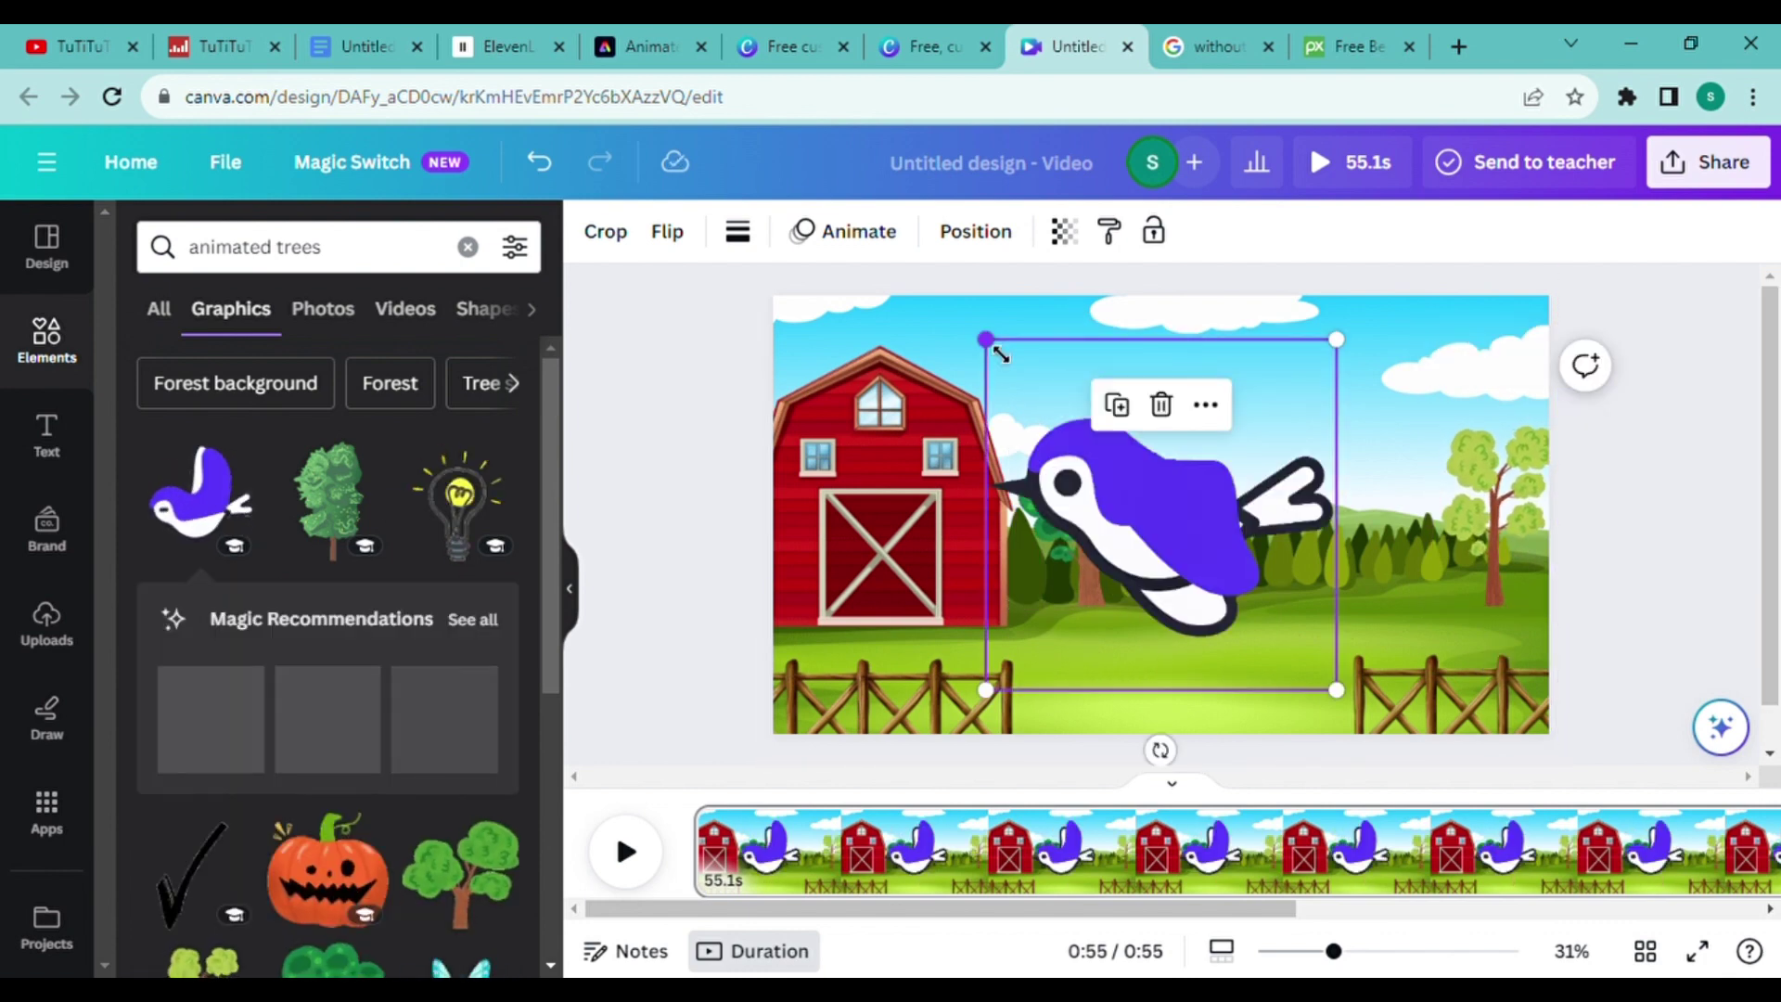
left_click_drag(999, 356, 1460, 349)
scroll(334, 626, "down", 3)
left_click_drag(208, 794, 1345, 522)
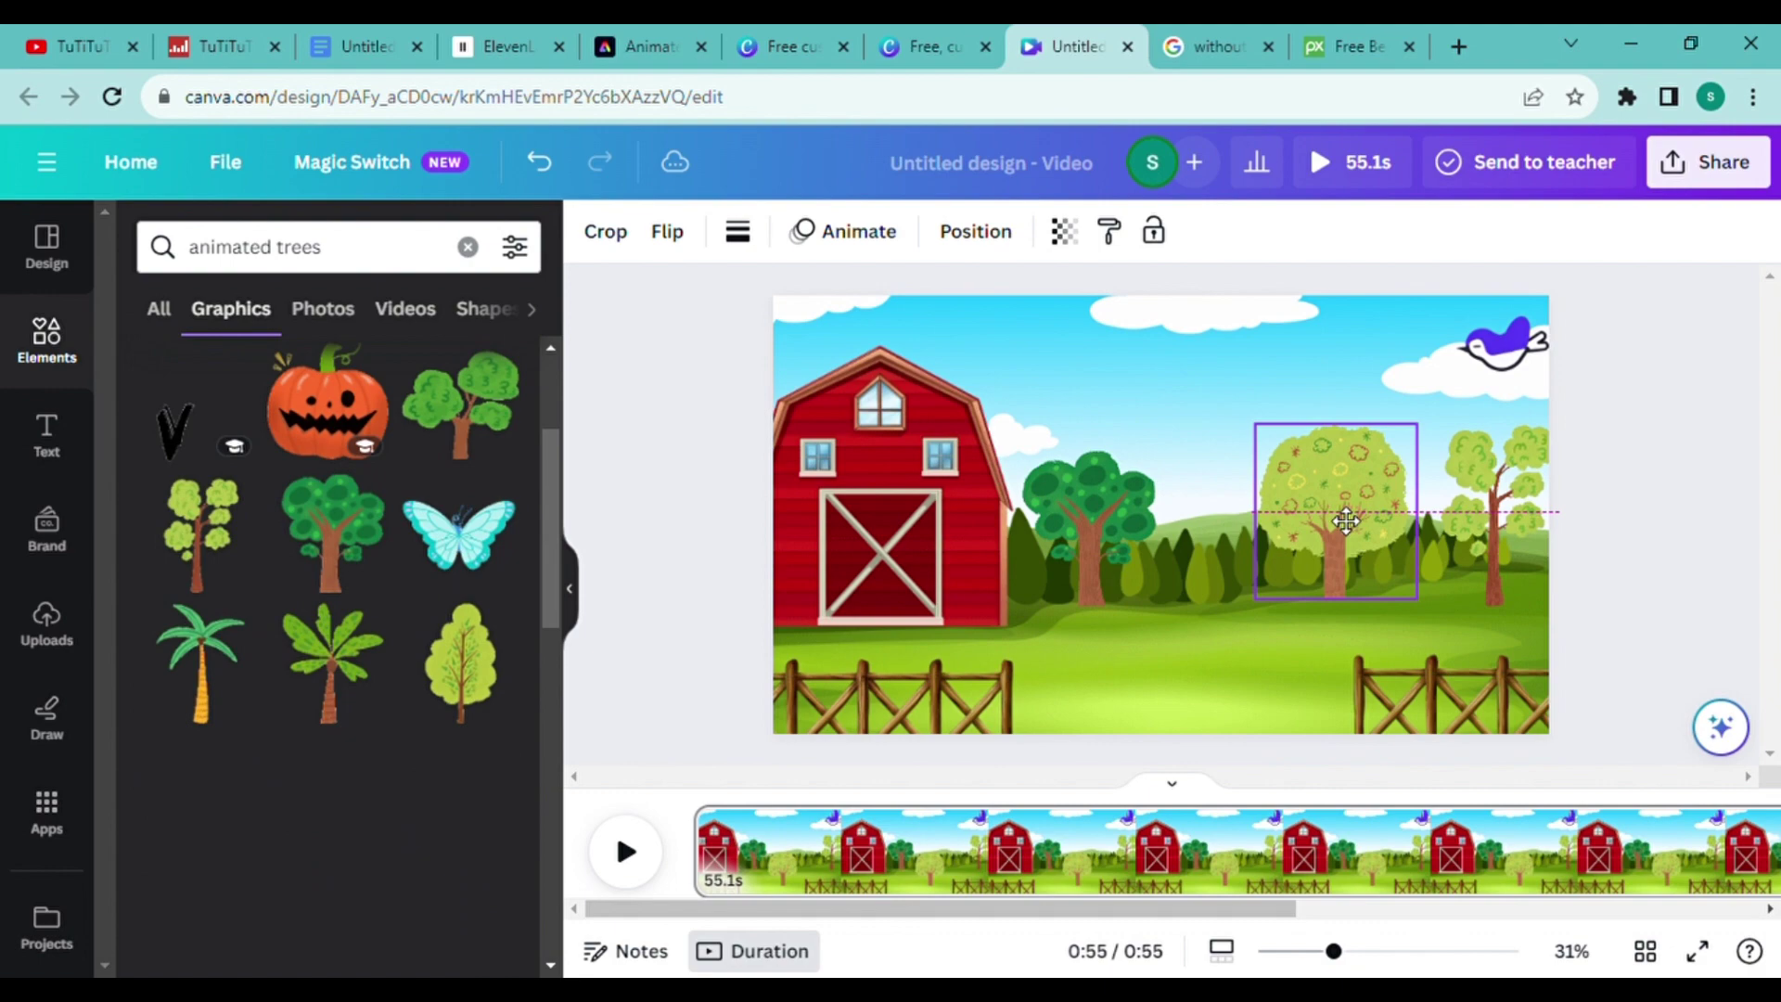
left_click(209, 662)
left_click_drag(1026, 337, 1172, 437)
left_click_drag(1243, 572, 1220, 471)
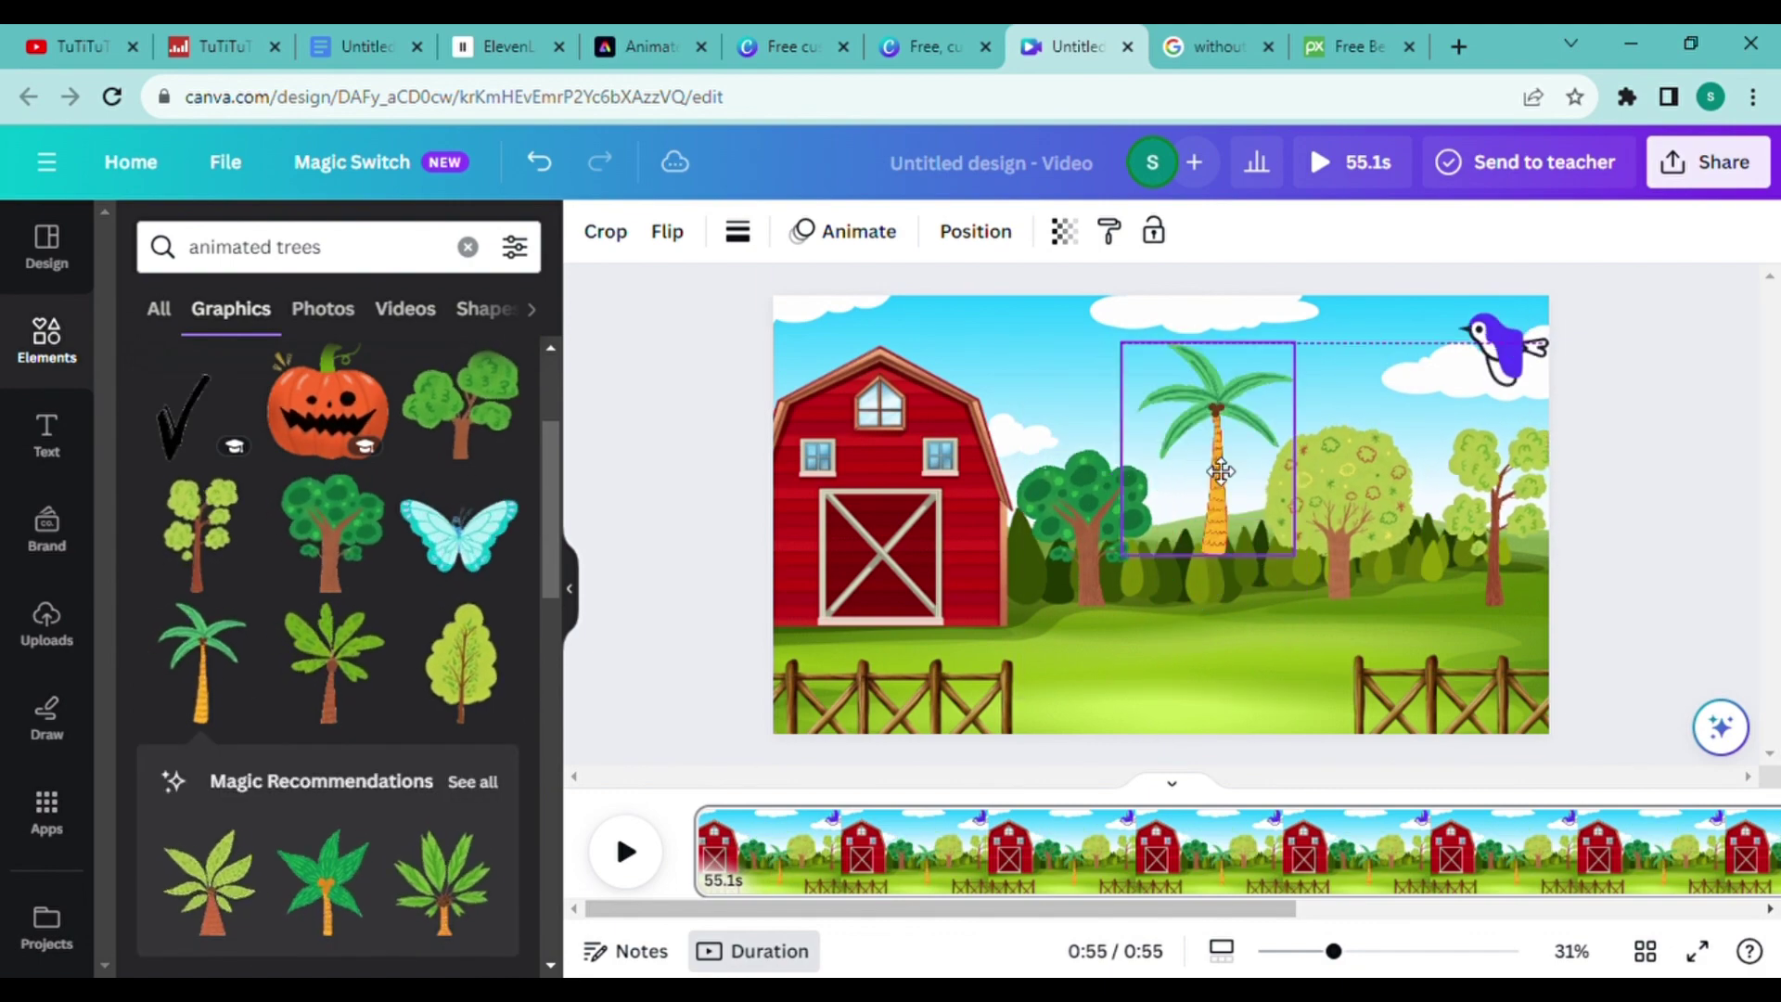
scroll(334, 627, "down", 3)
- Add a leafy plant and a small butterfly near the right tree
left_click(208, 398)
left_click_drag(1161, 537, 822, 576)
mouse_move(187, 676)
left_mouse_down()
mouse_move(1262, 622)
mouse_move(920, 613)
left_mouse_up()
scroll(334, 627, "down", 3)
left_click(457, 390)
mouse_move(1414, 665)
left_mouse_down()
mouse_move(1295, 459)
mouse_move(1391, 493)
left_mouse_up()
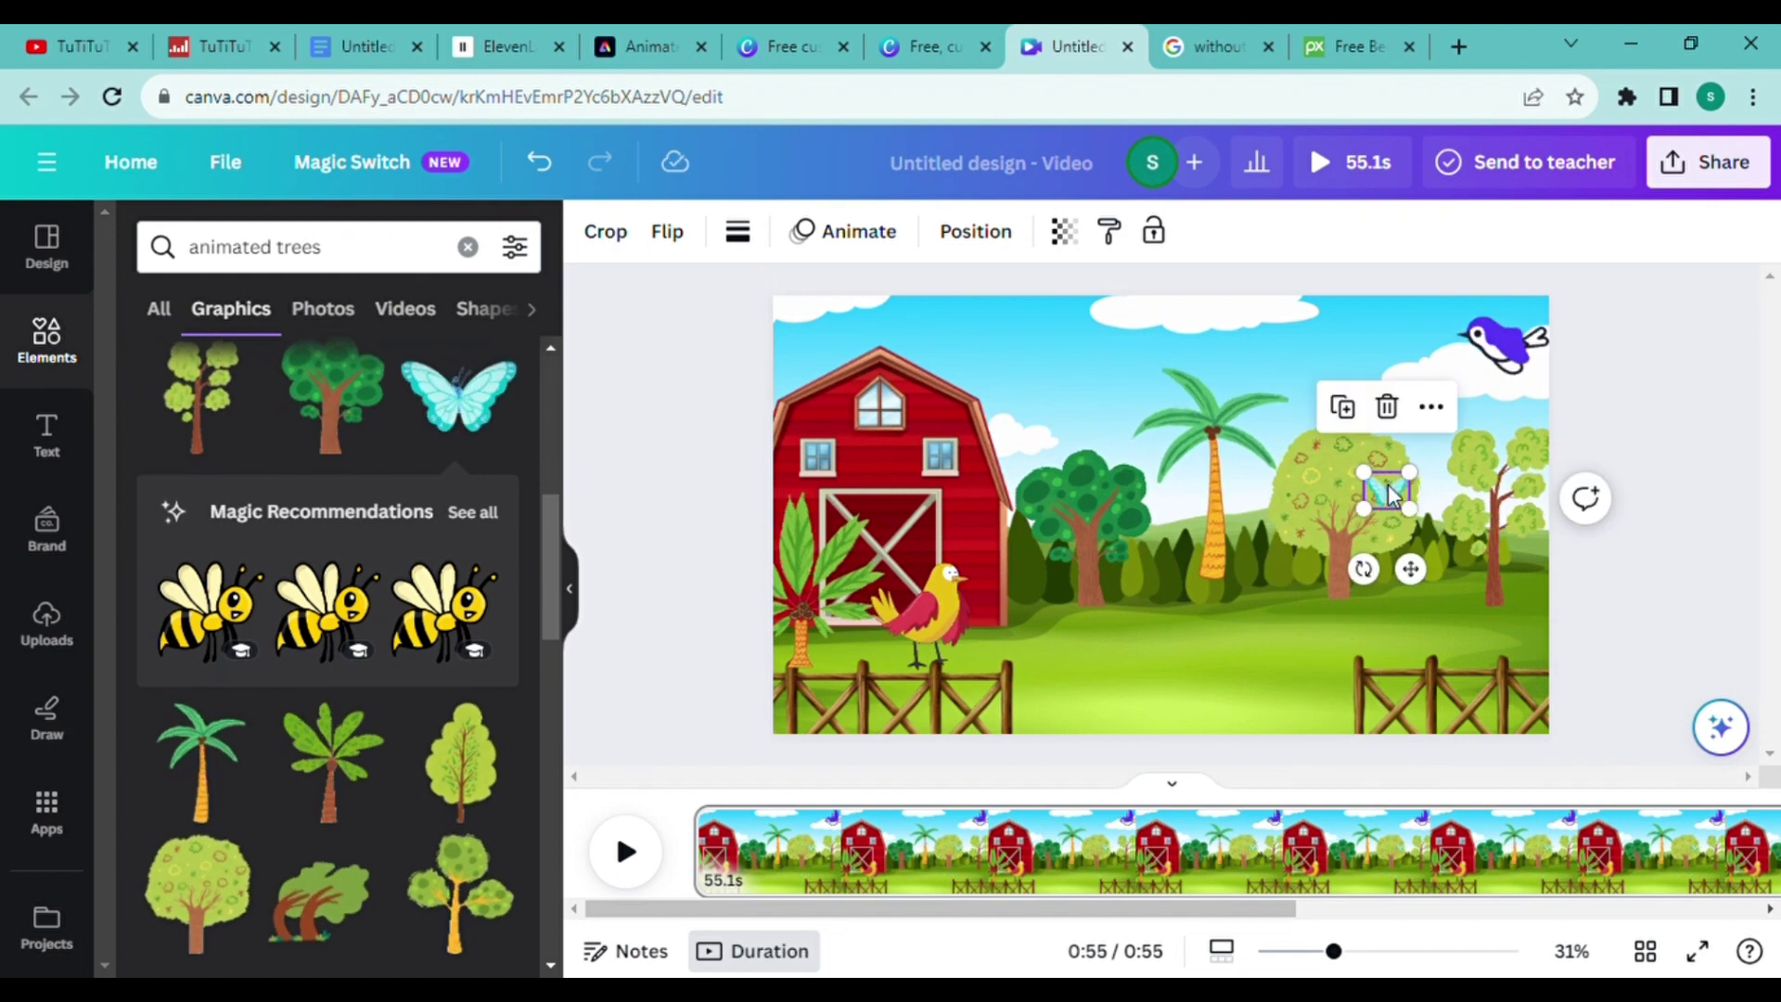
- Download the 55-second farm scene as an MP4 video, then close the download panel
left_click(1763, 164)
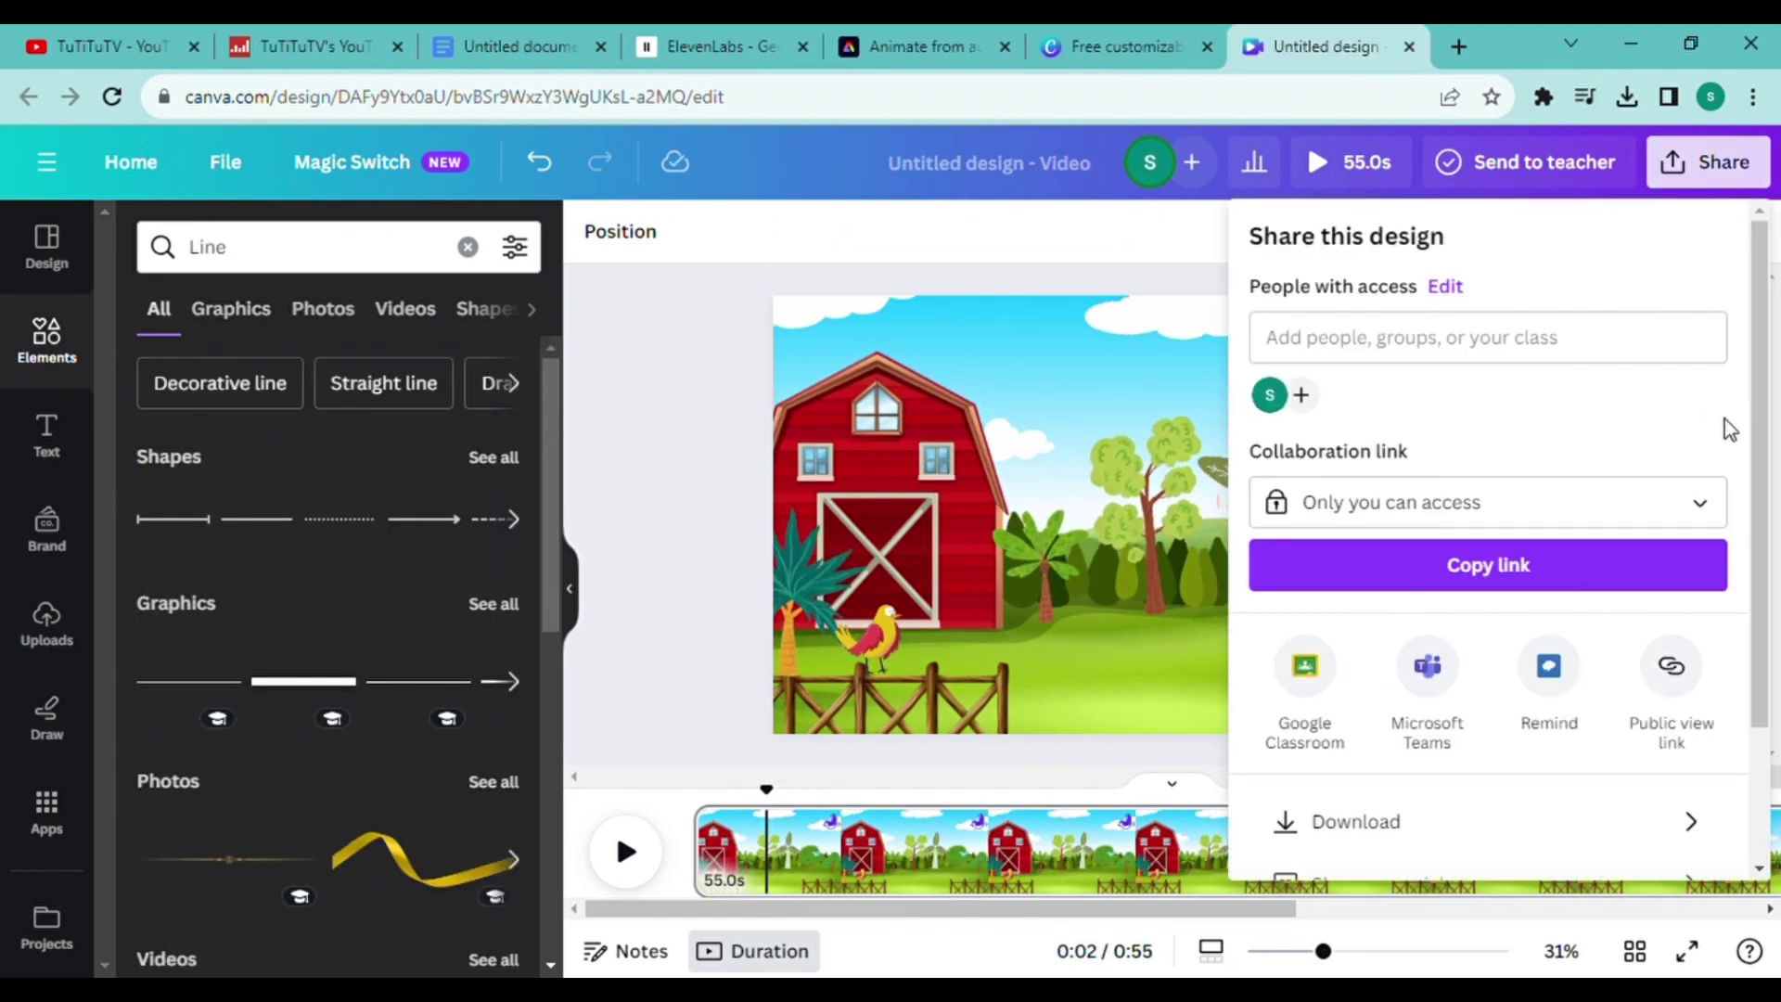
scroll(1531, 556, "down", 2)
left_click(1392, 688)
left_click(1542, 586)
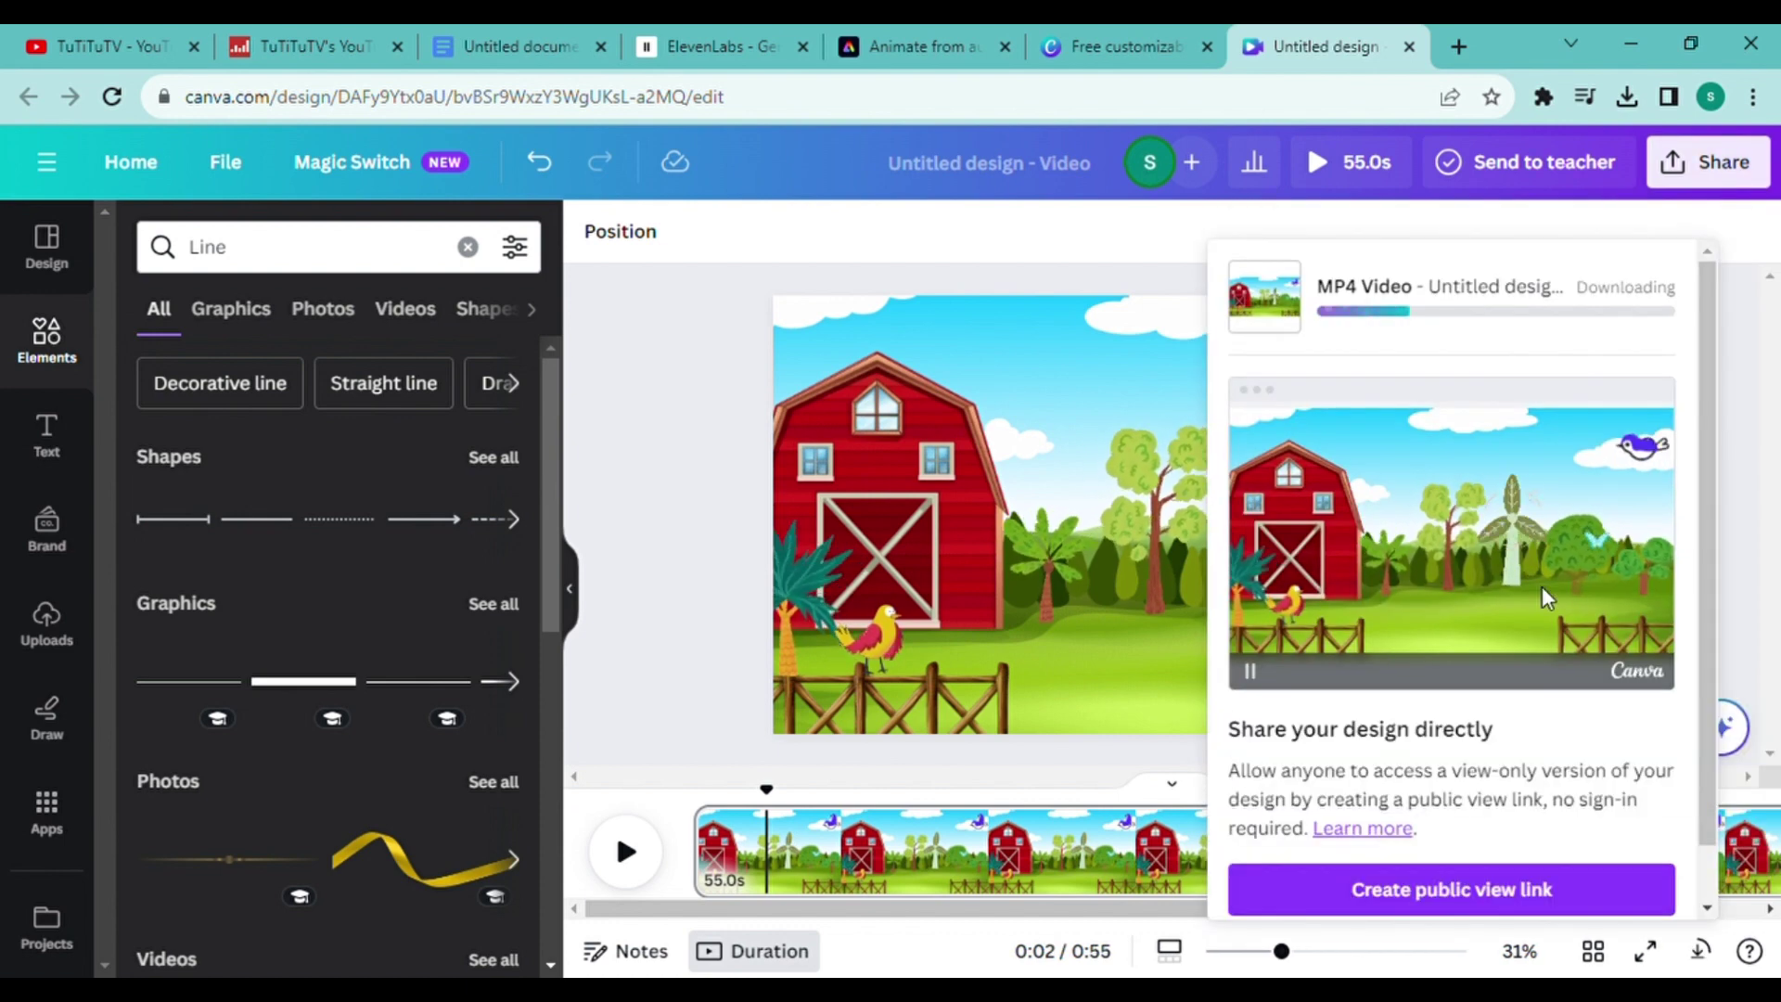
left_click(516, 45)
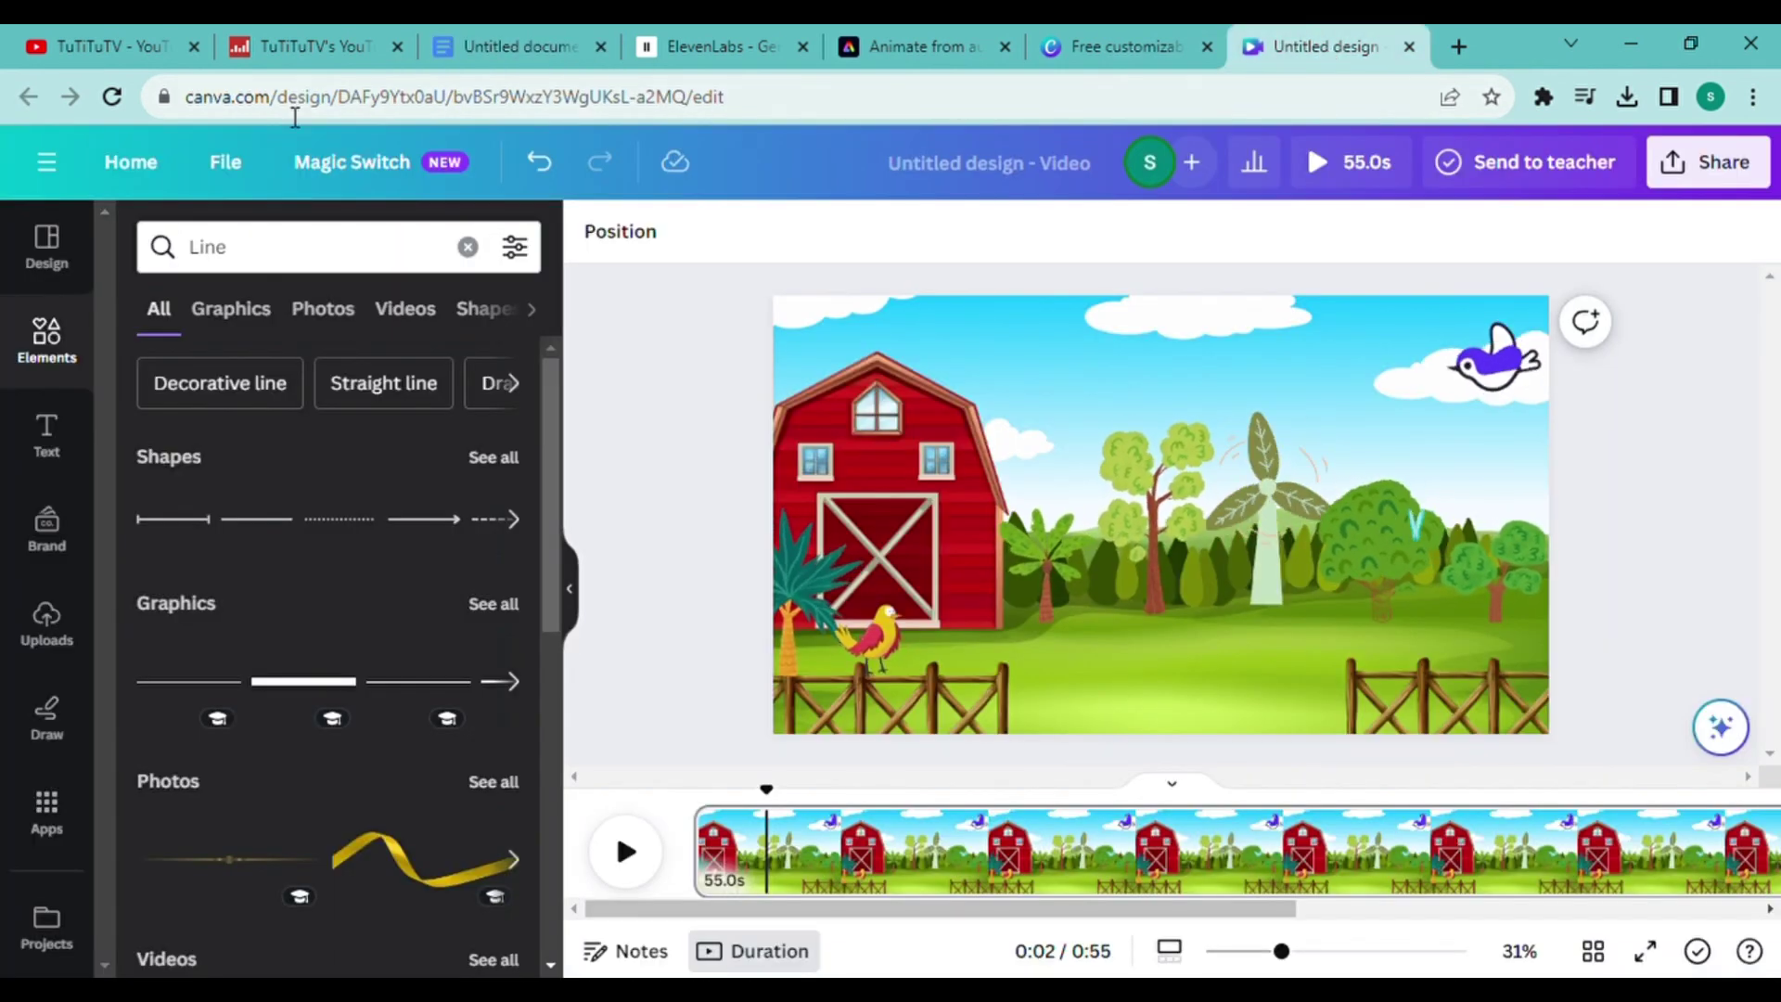
- Search Elements for 'animated cow' and add the cartoon cow graphic to the scene
left_click(252, 264)
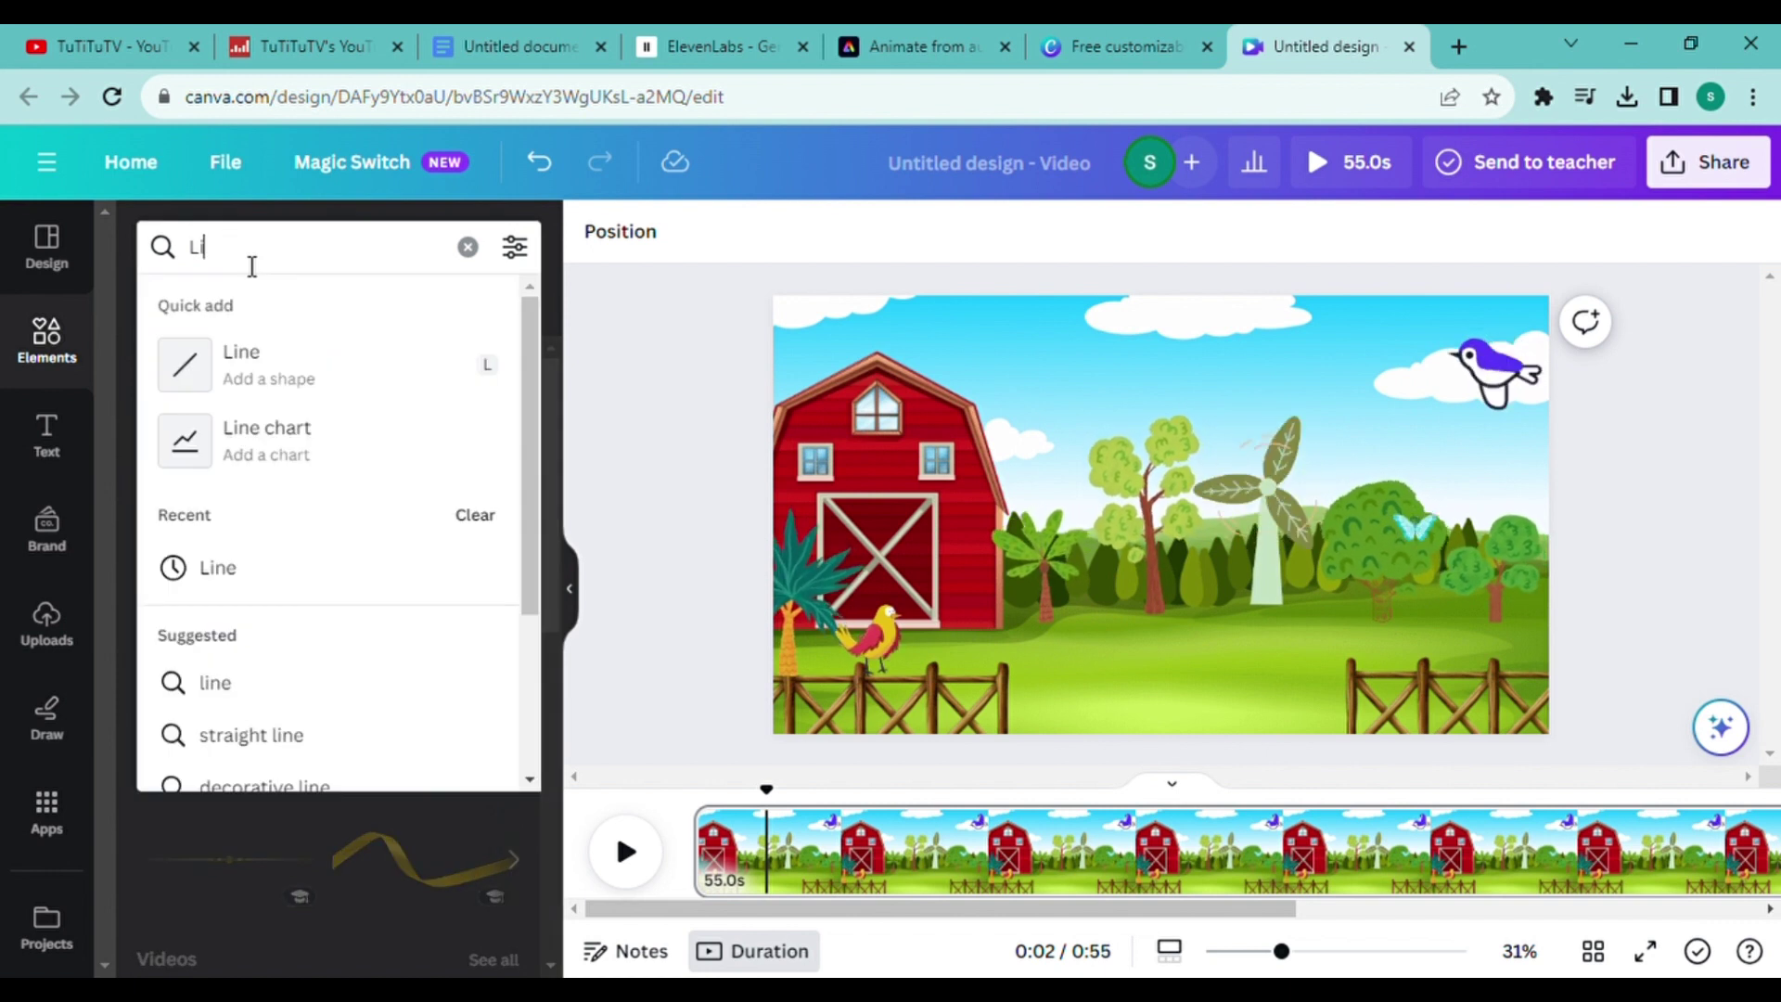
key("BackSpace")
type("anima")
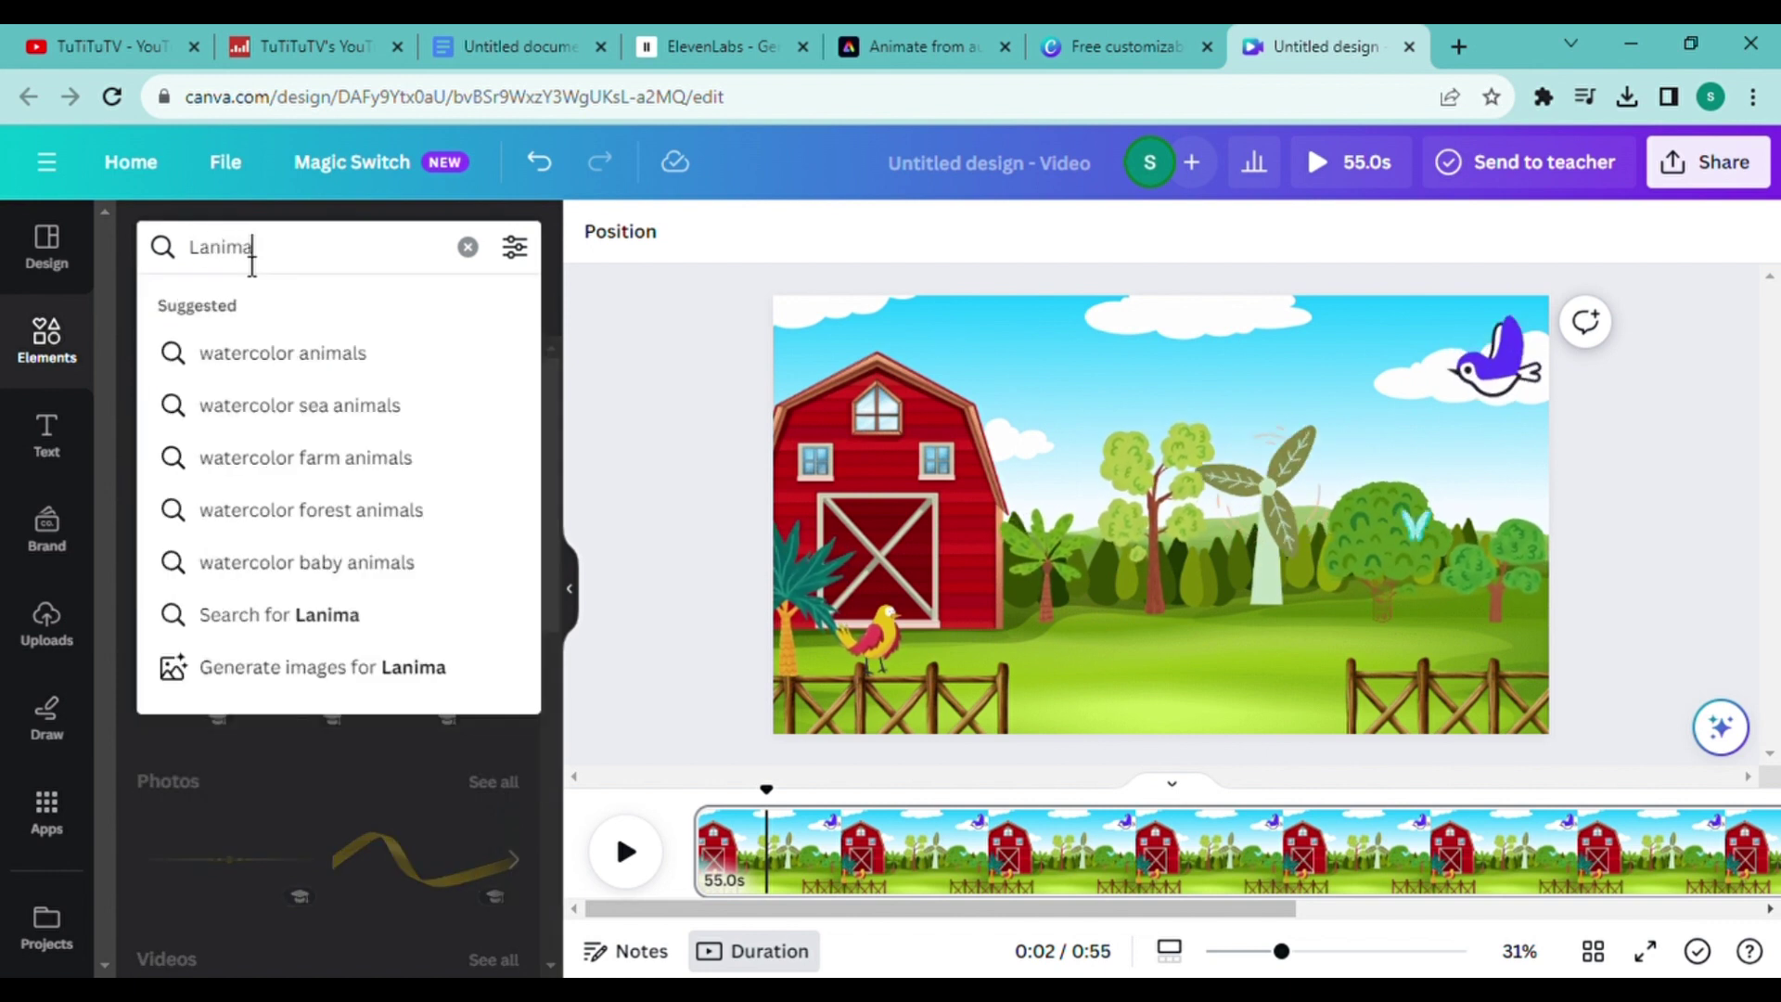
key("BackSpace")
key("BackSpace")
key("BackSpace")
type("an")
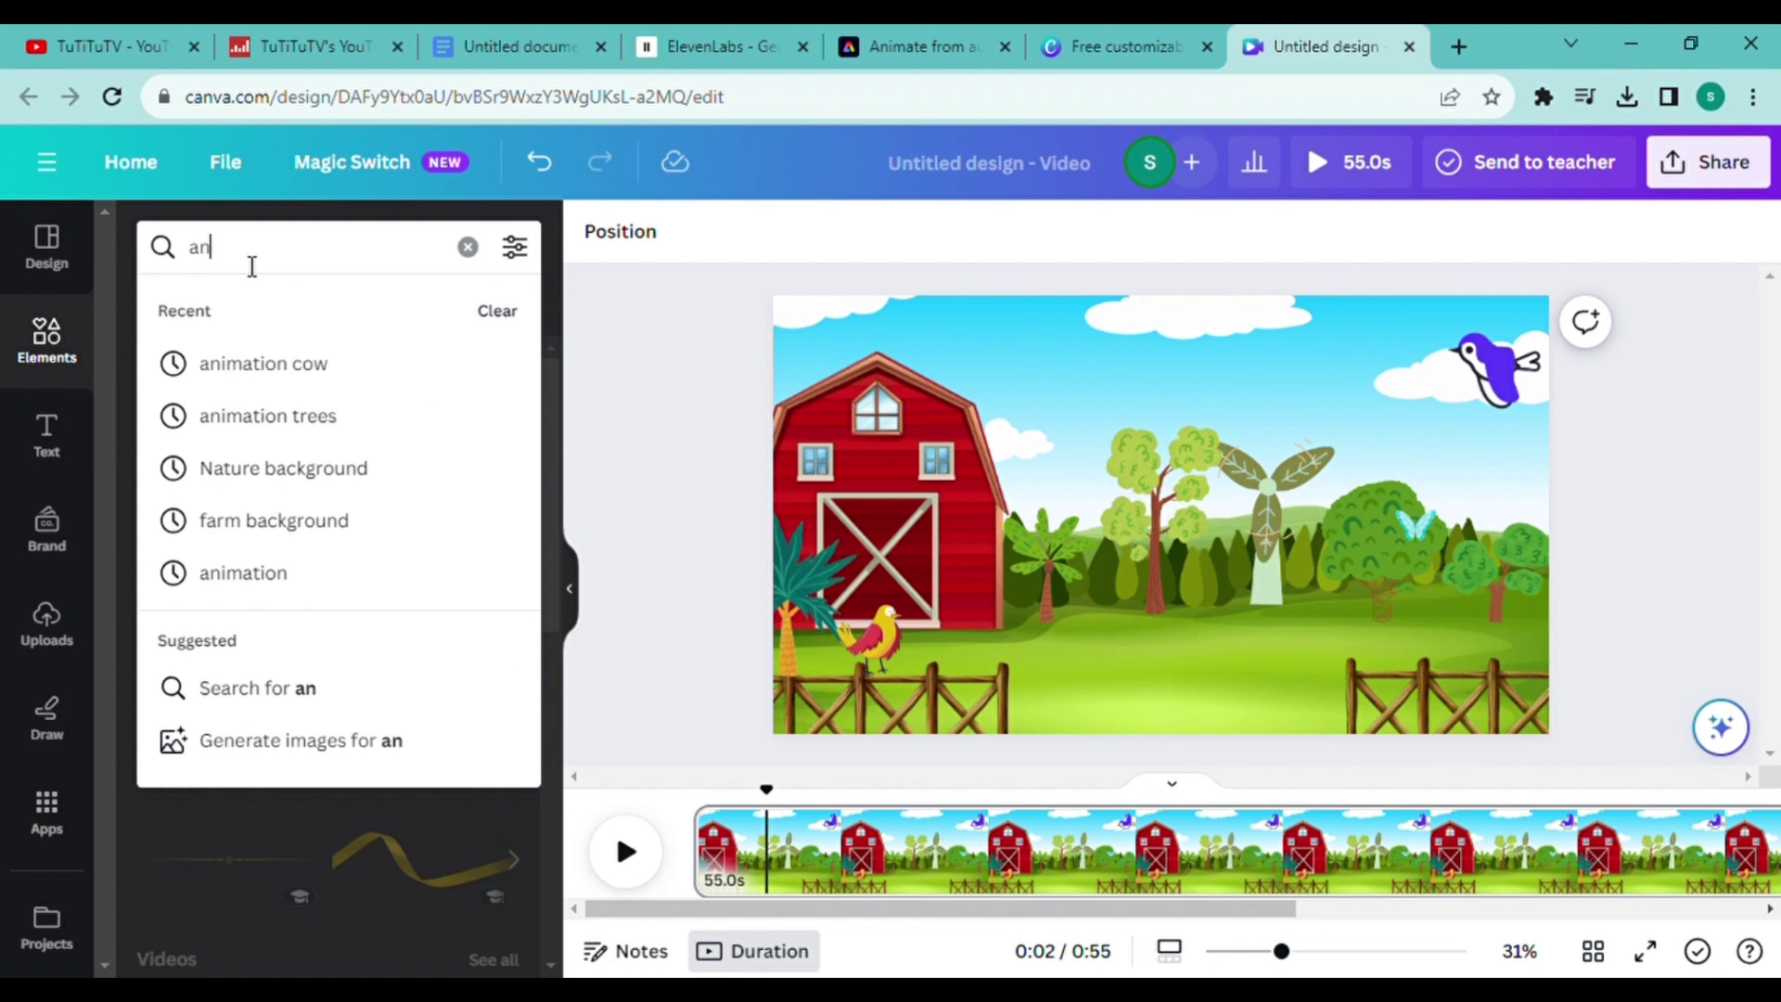
type("imated co")
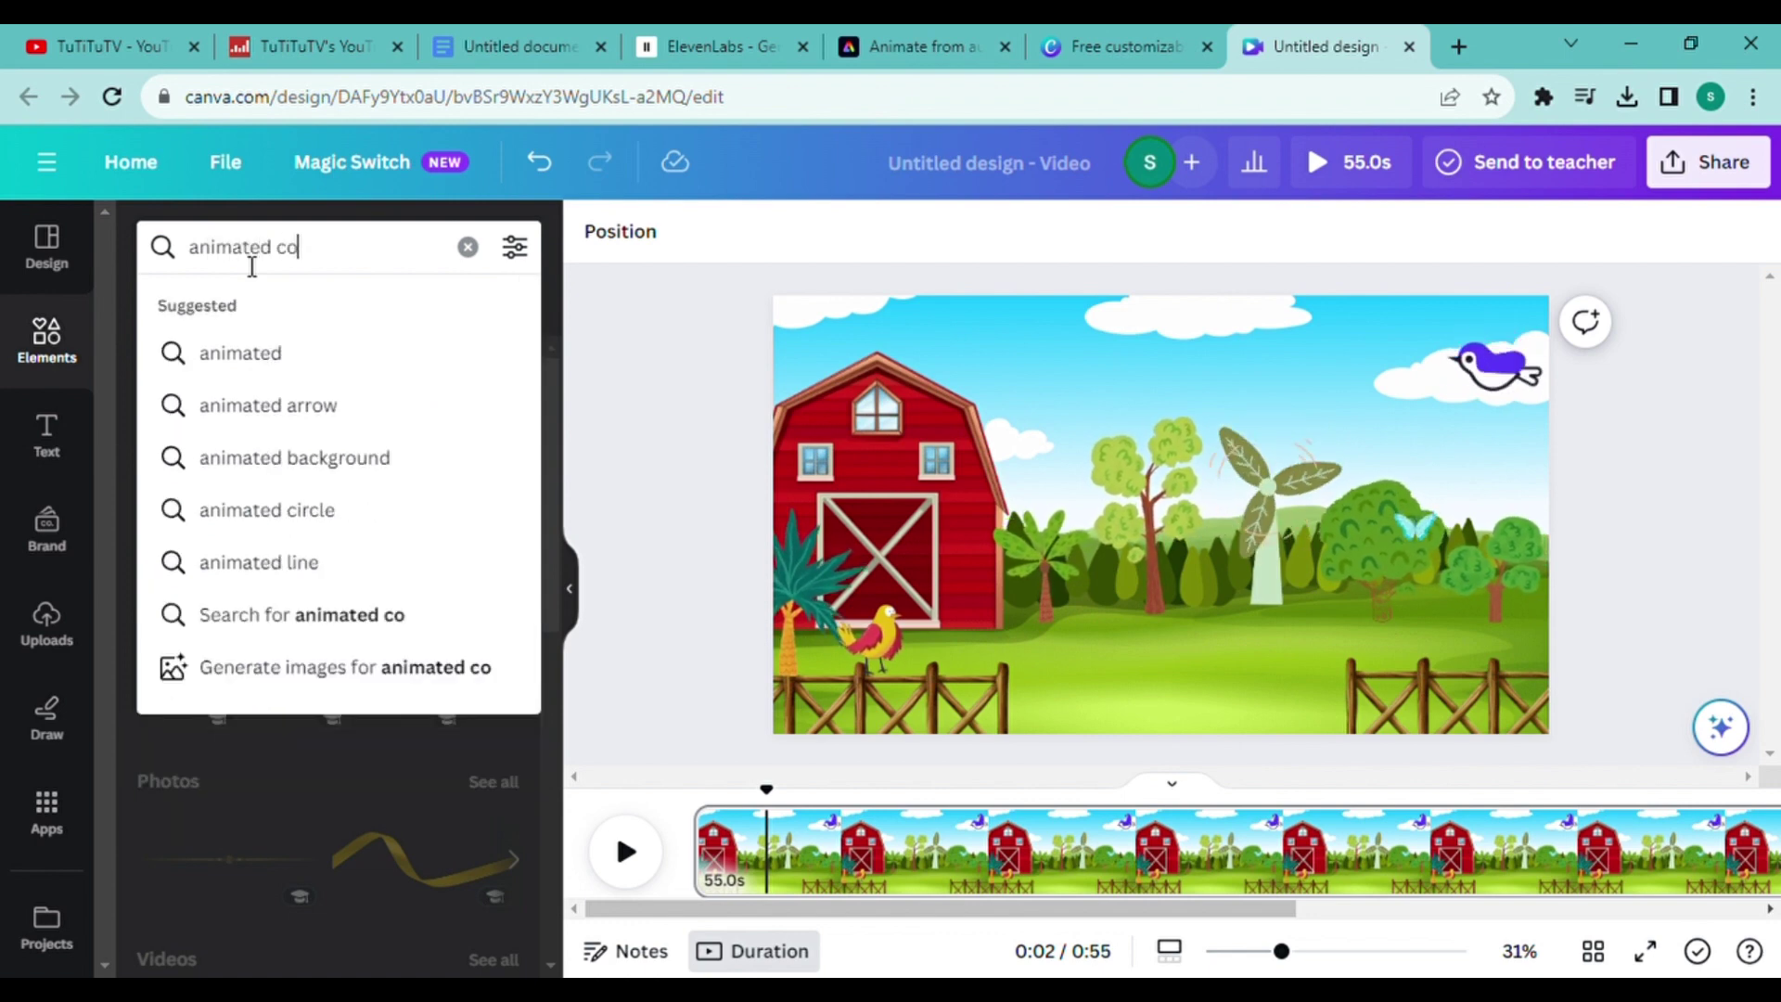
type("w")
left_click(265, 354)
left_click(187, 533)
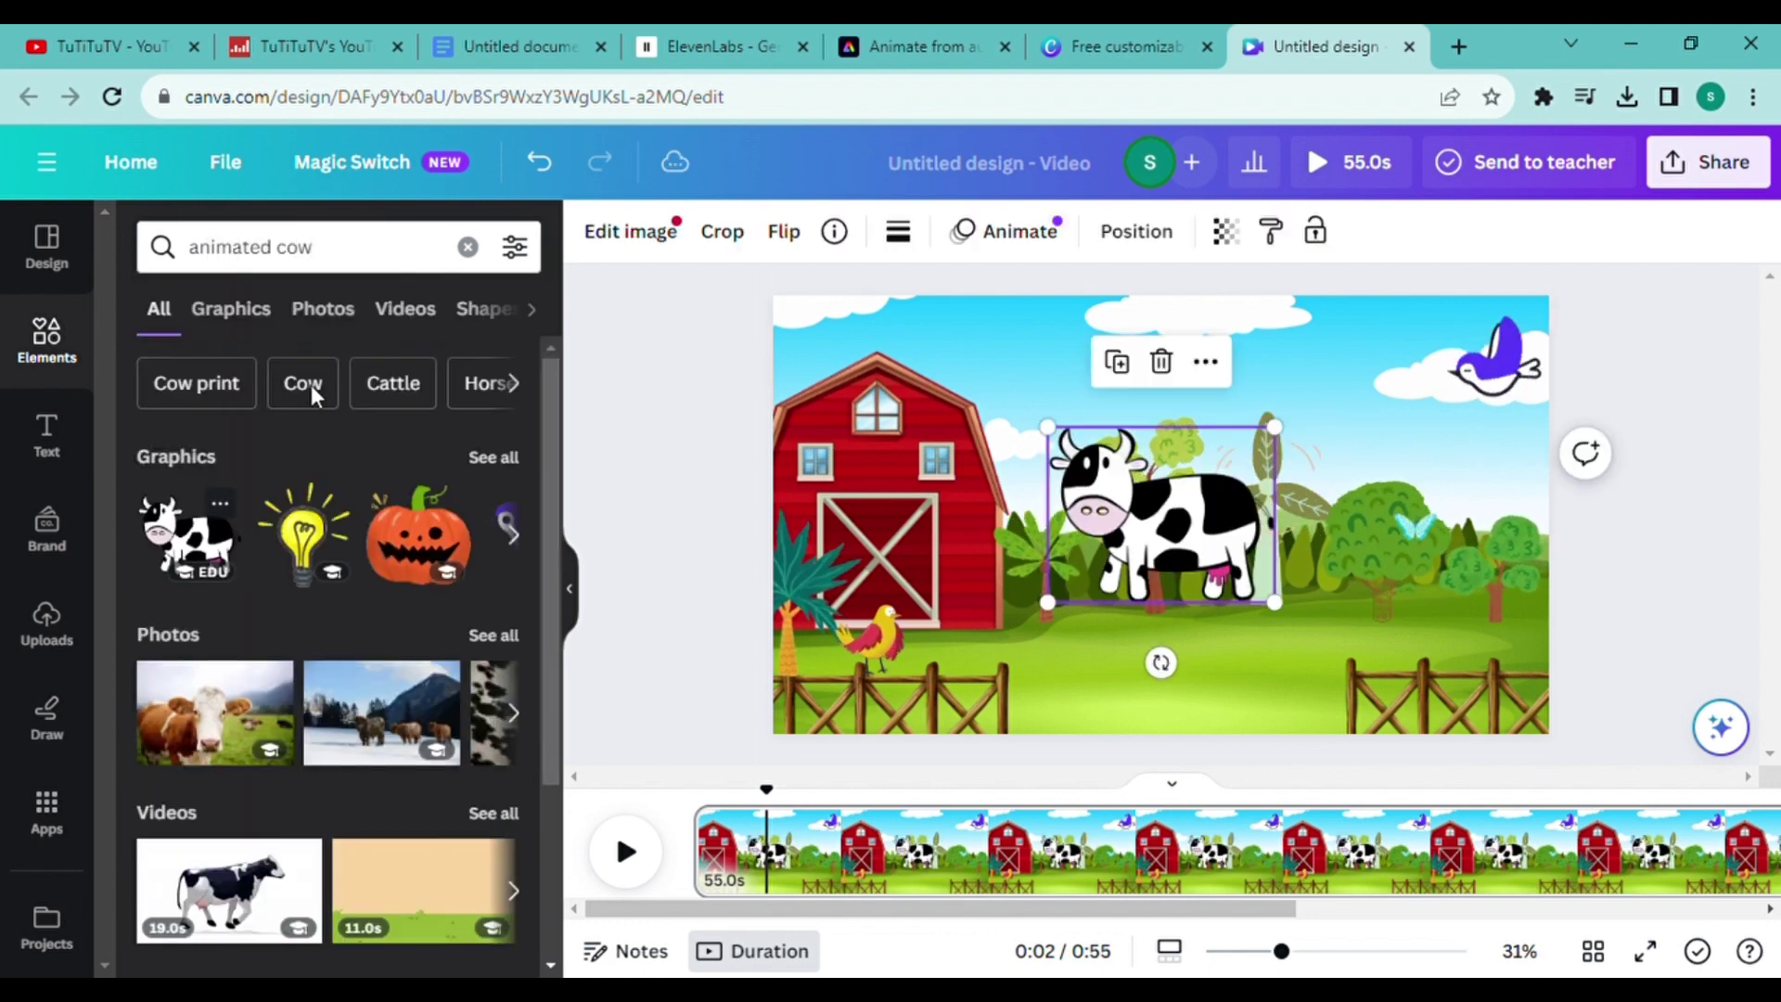
- Give the cow a custom animation by tracing a looping motion path
left_click(1019, 236)
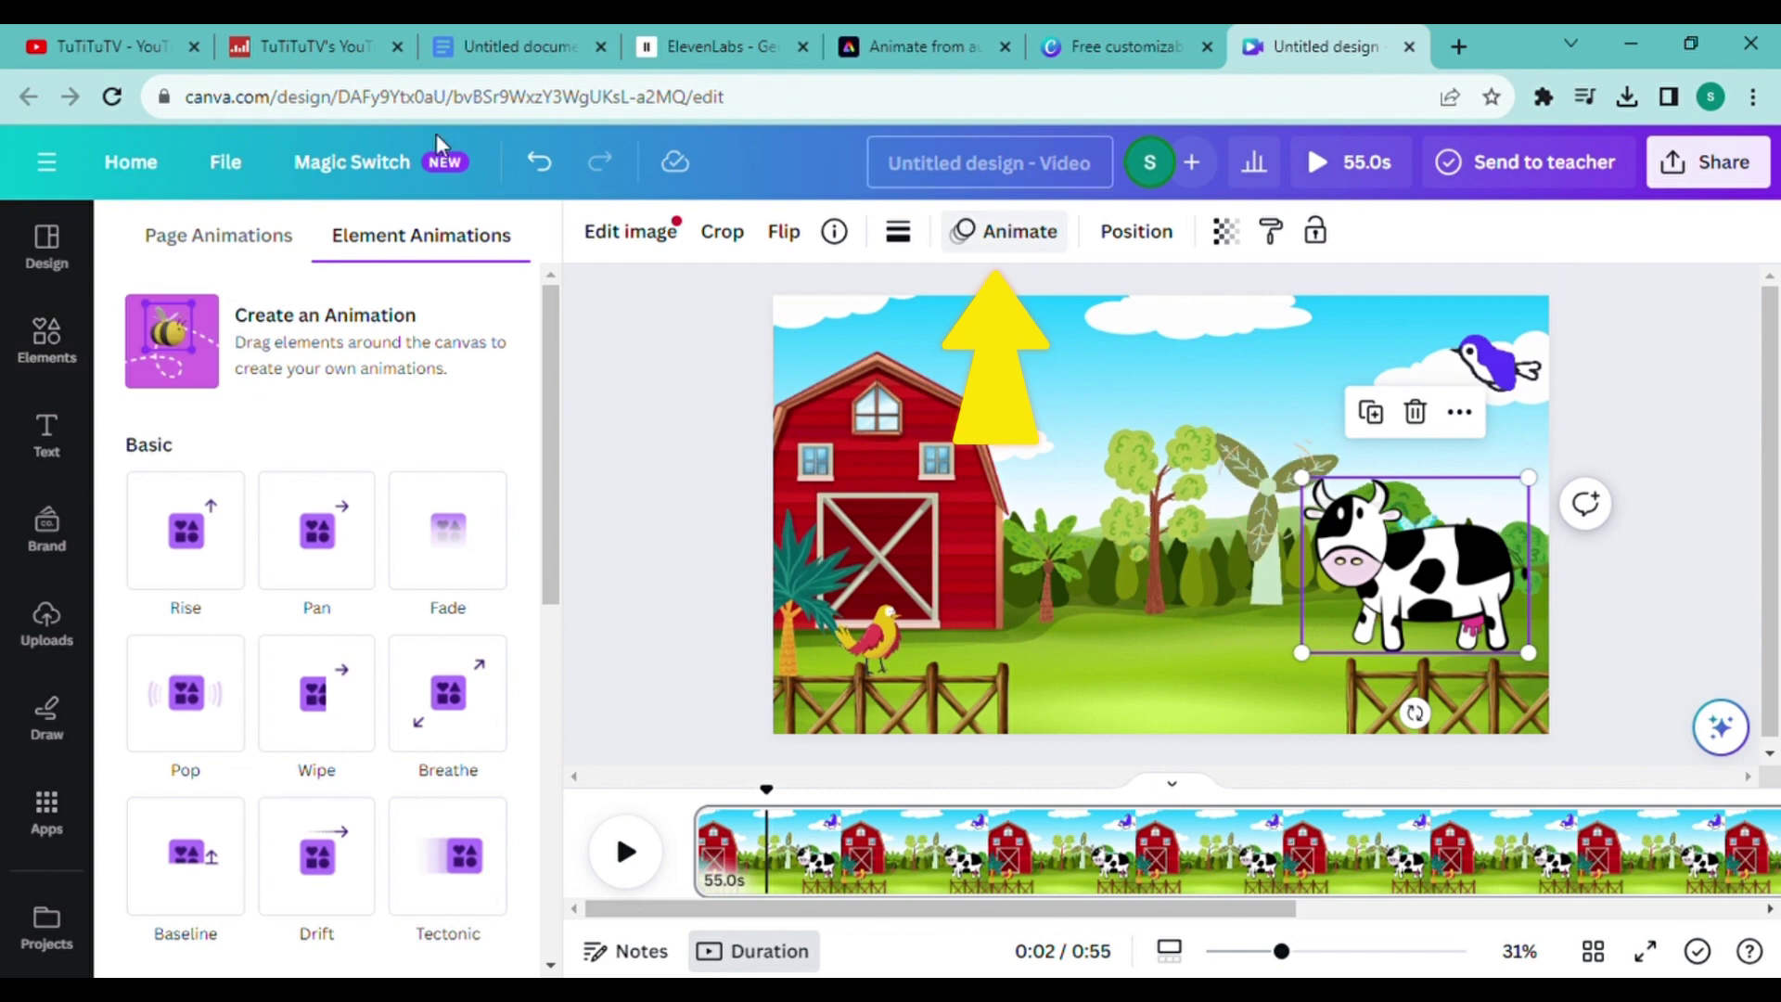
left_click(177, 346)
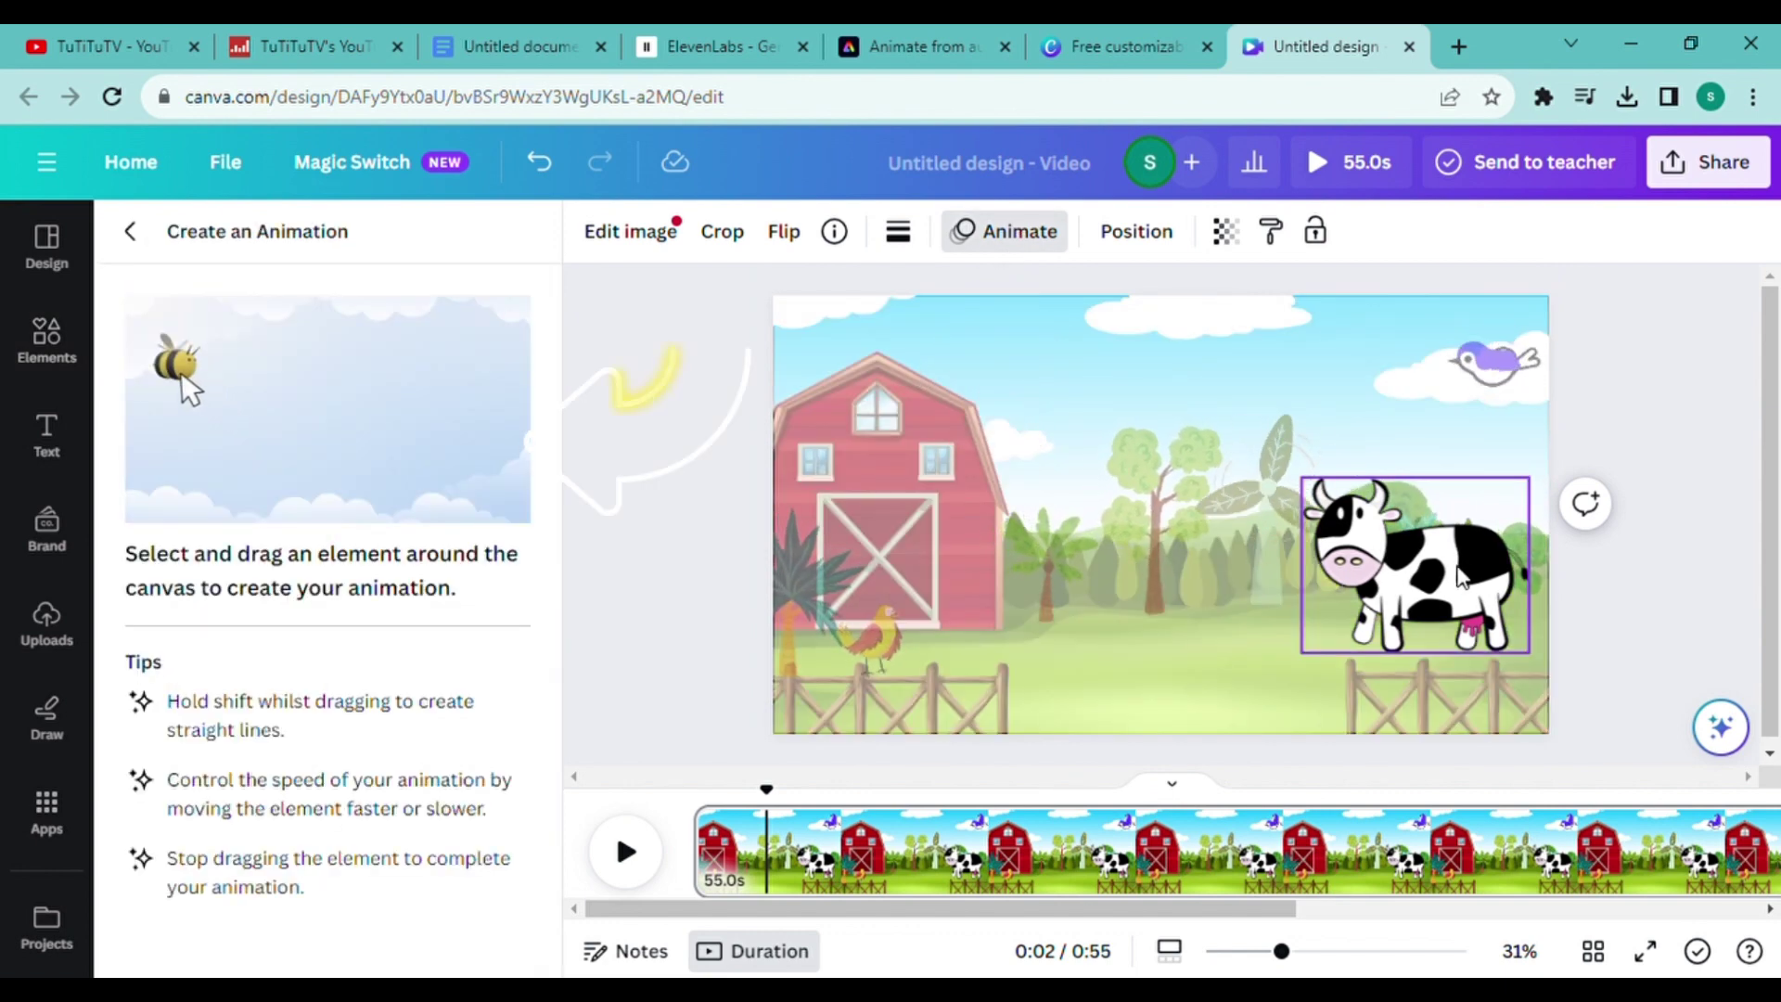
left_click_drag(1459, 575, 876, 634)
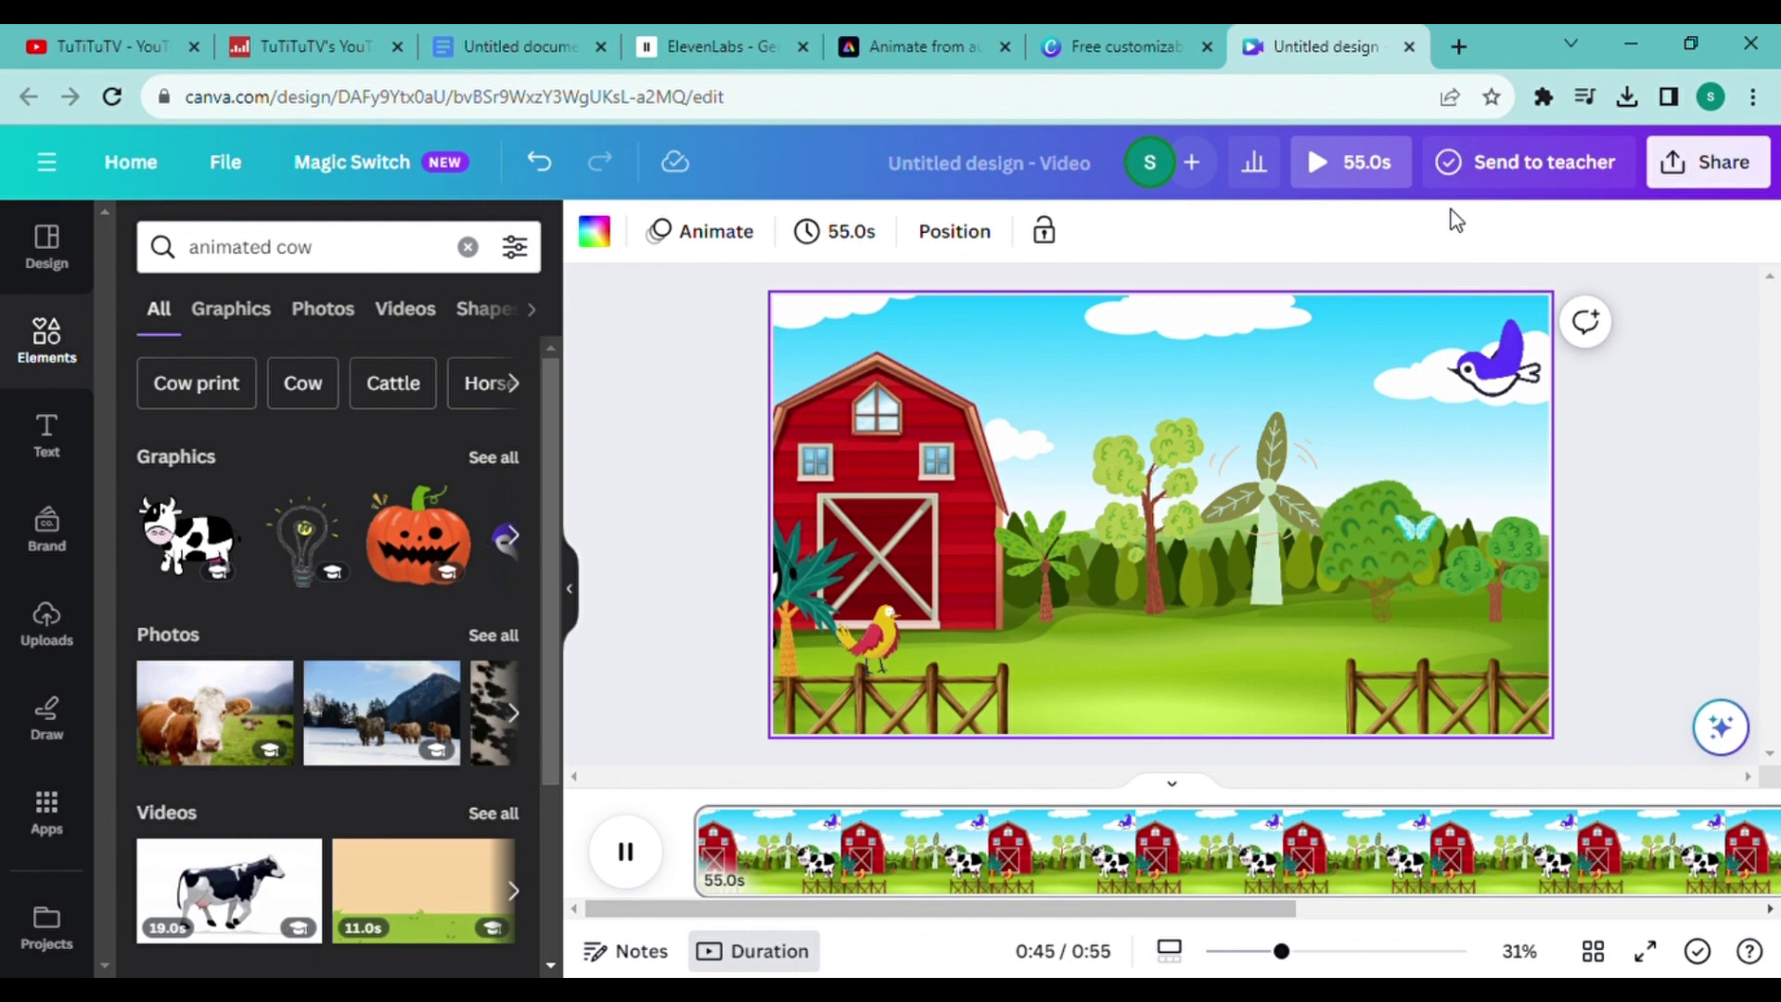
- Download the cow version as MP4, then delete the cow from the canvas
left_click(1756, 165)
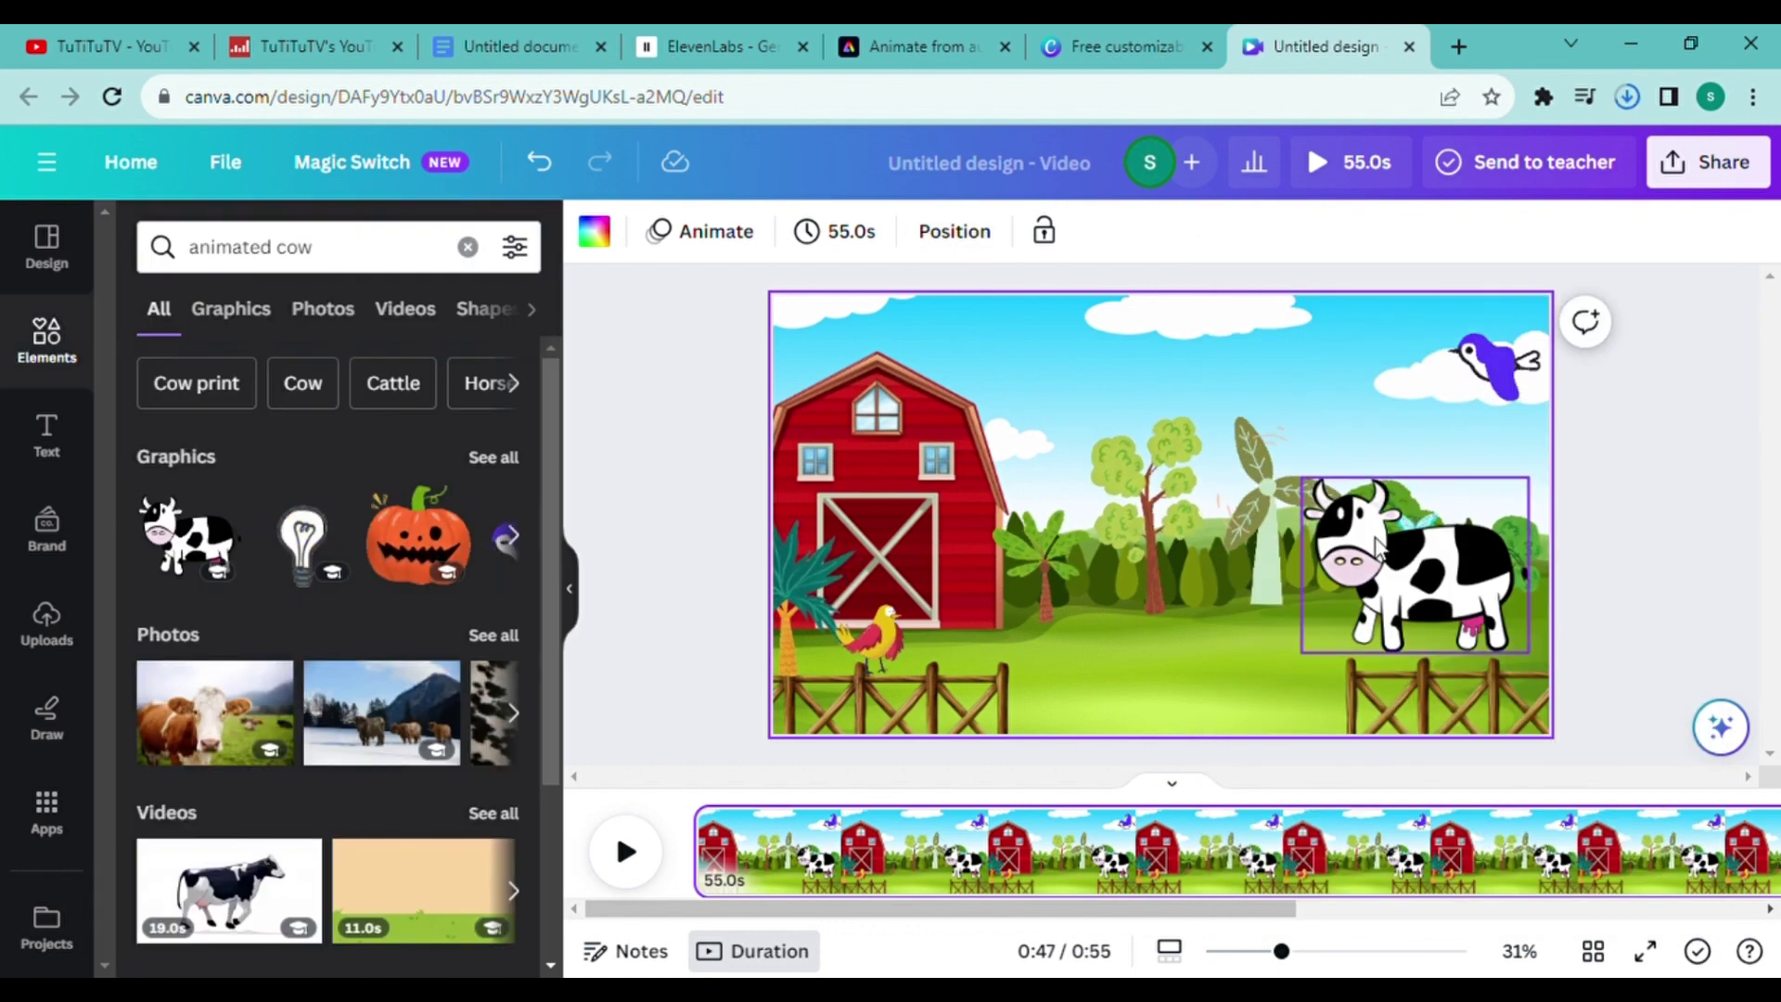
left_click(1359, 514)
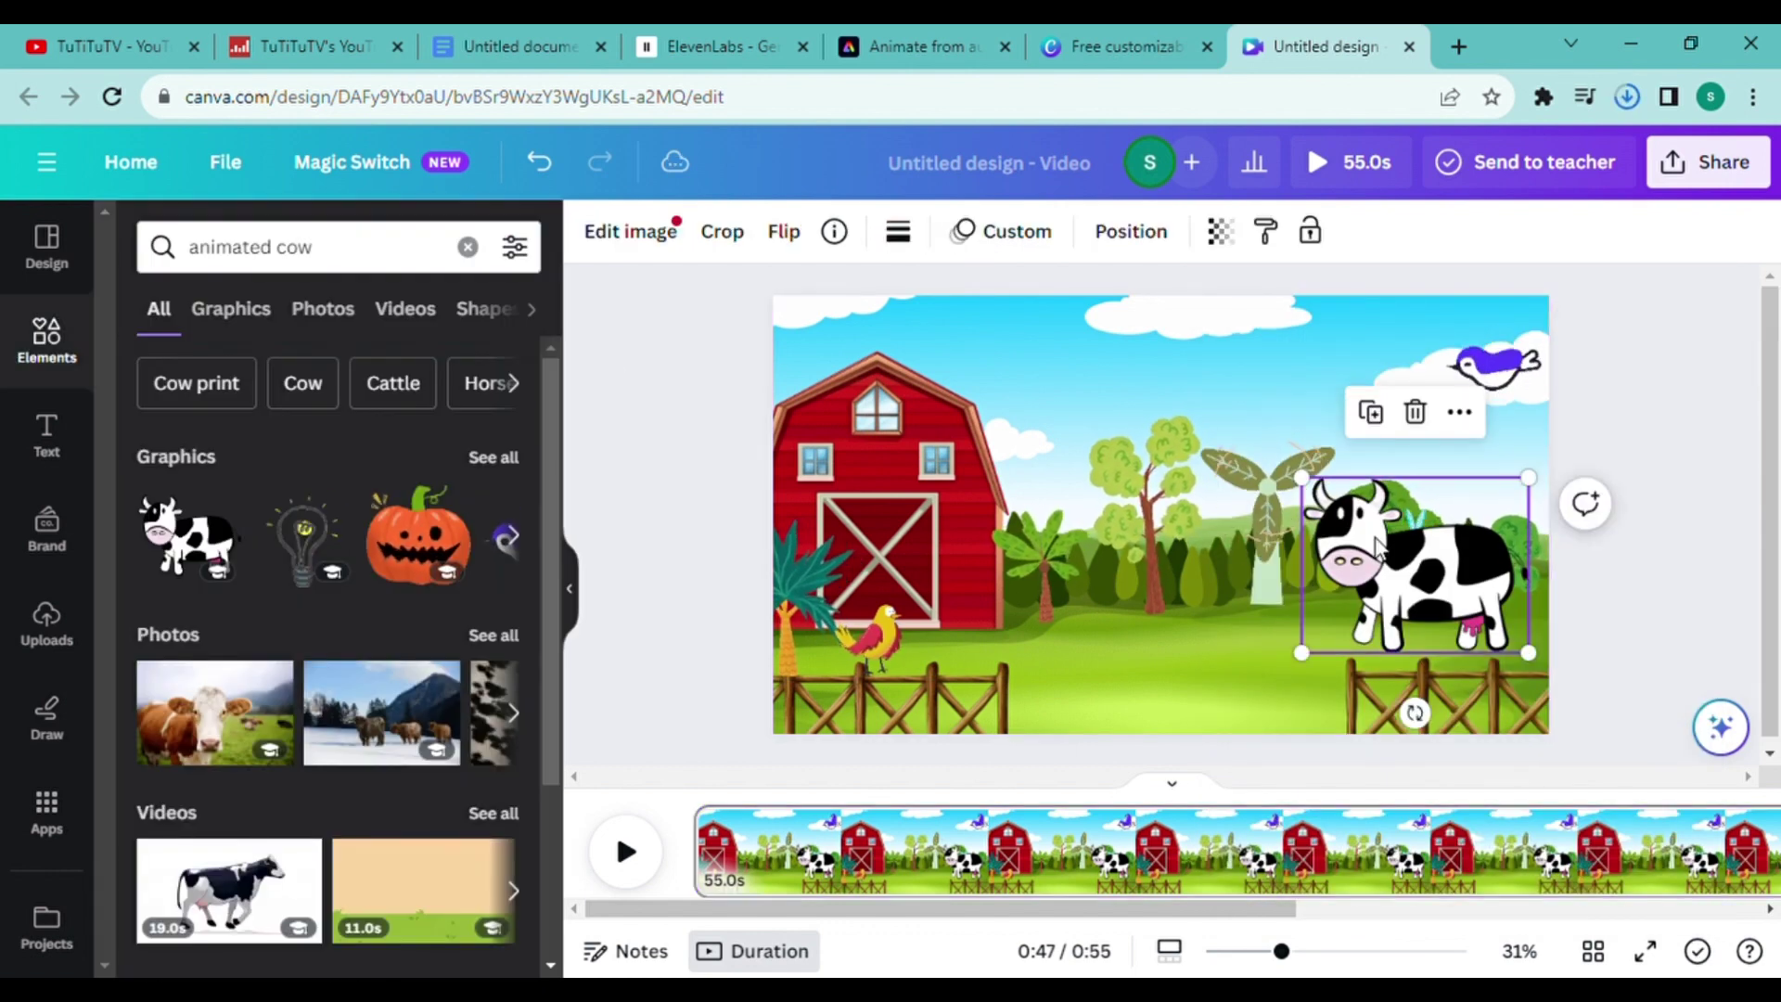
left_click(1411, 418)
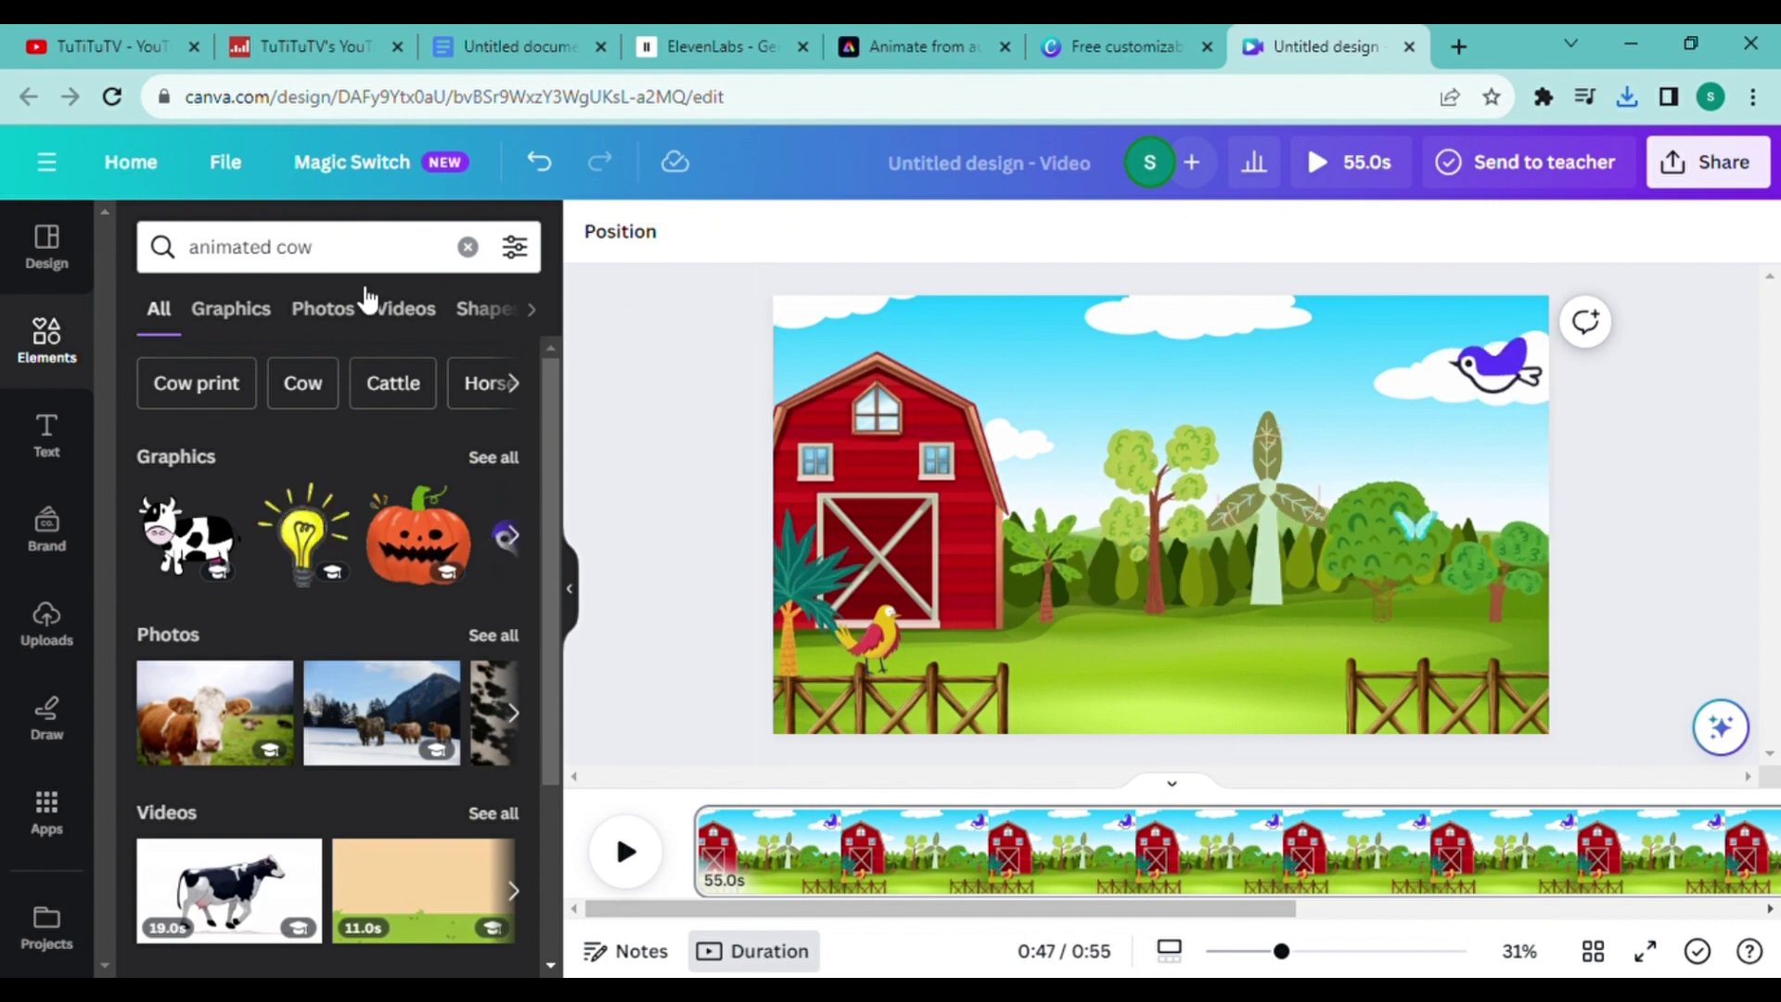
left_click(353, 261)
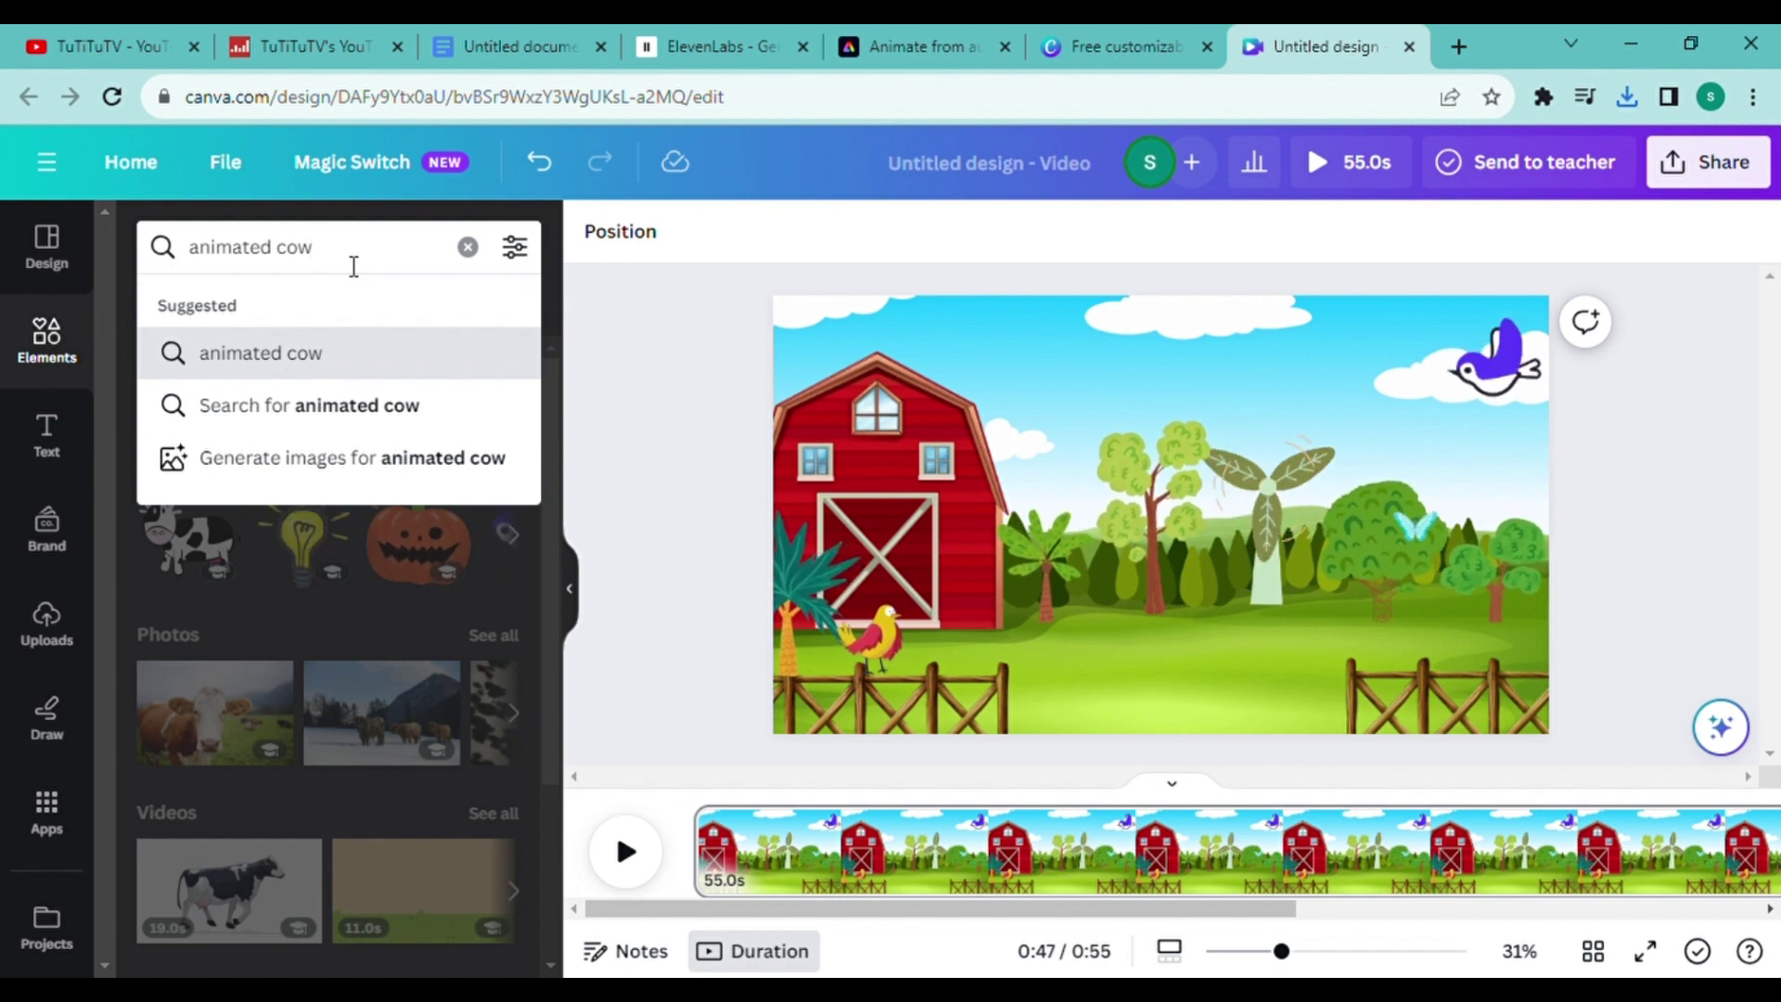
- Add the 'animated sheep' photo, resize and move it, and give it a looping motion path
key("BackSpace")
key("BackSpace")
key("BackSpace")
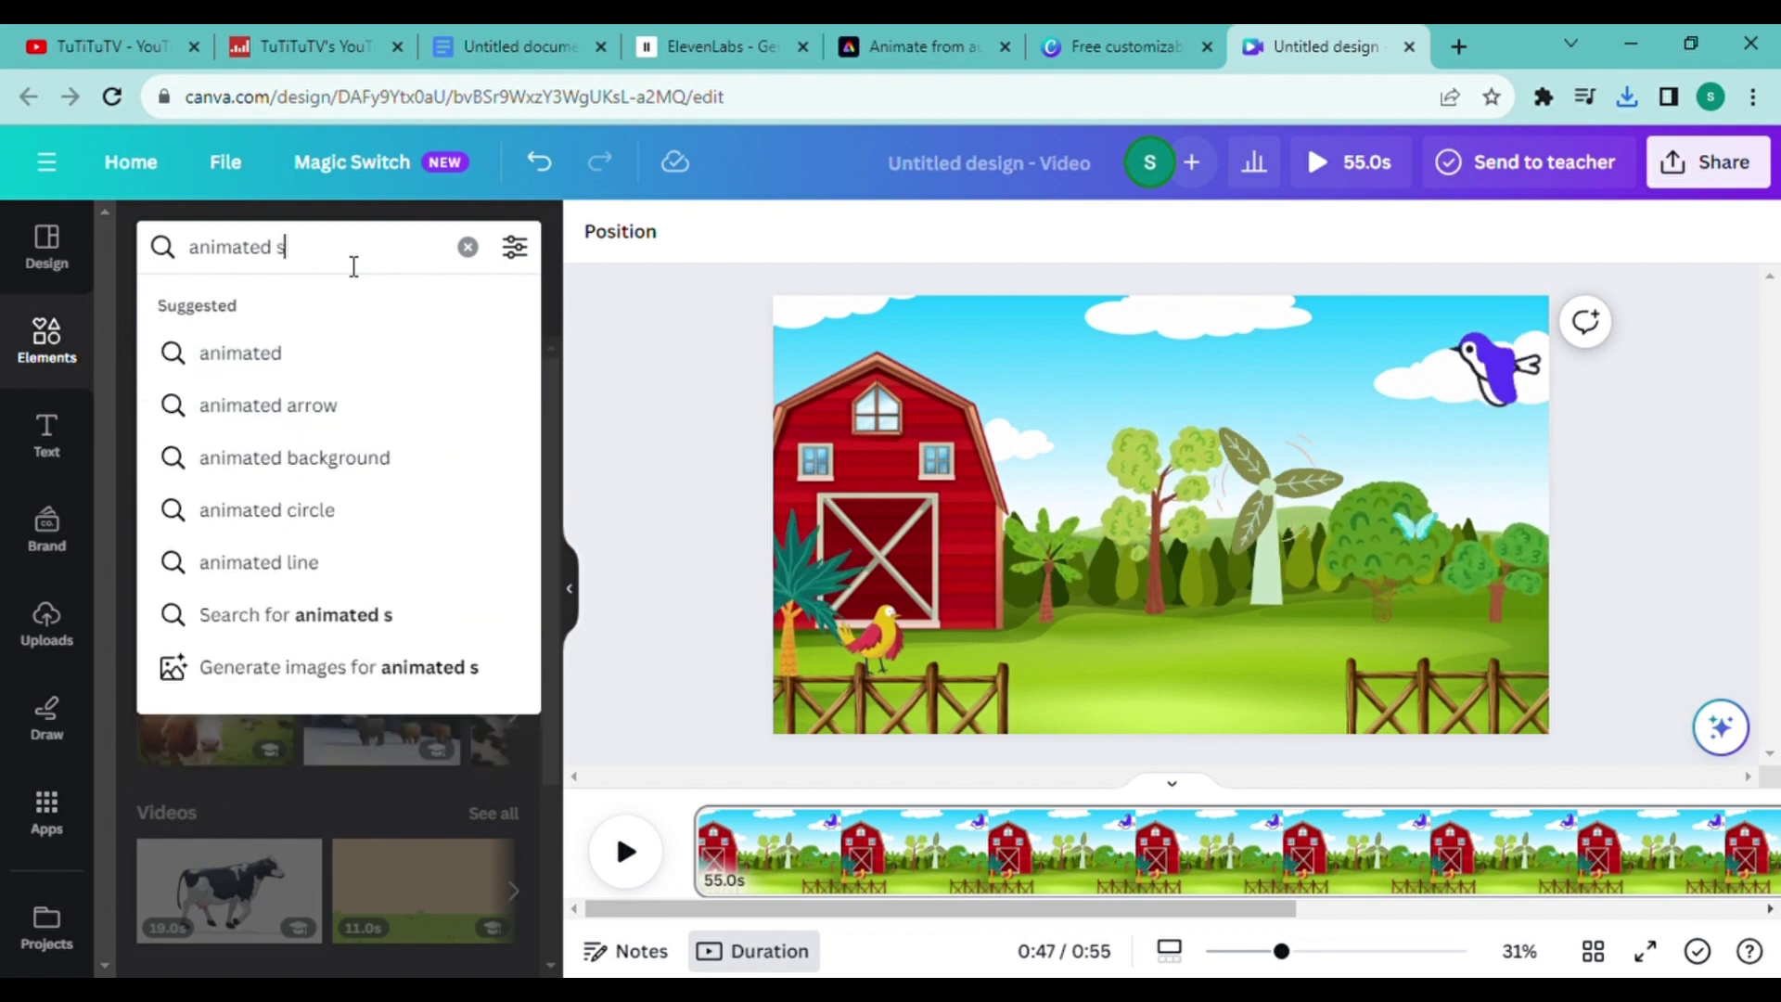
type("sheep")
key("Return")
left_click(219, 707)
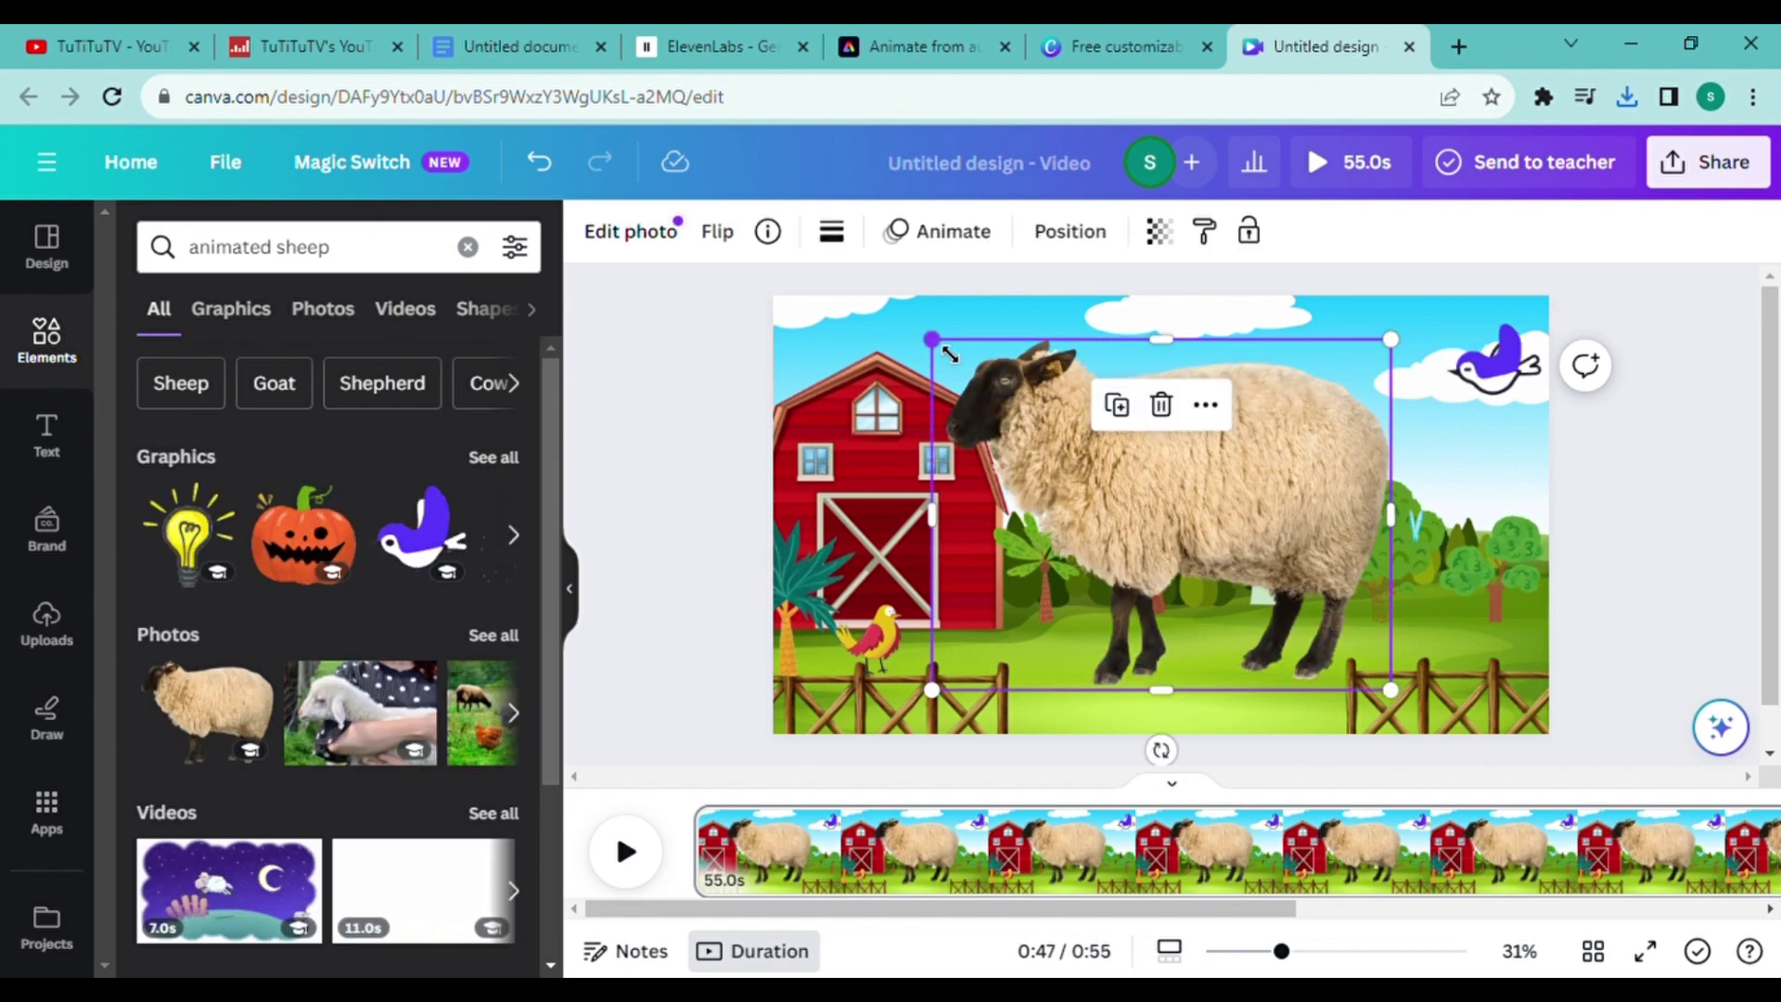
left_click_drag(934, 349, 1163, 548)
mouse_move(1281, 654)
left_mouse_down()
mouse_move(1427, 557)
mouse_move(890, 488)
left_mouse_up()
left_click(939, 231)
left_click(323, 333)
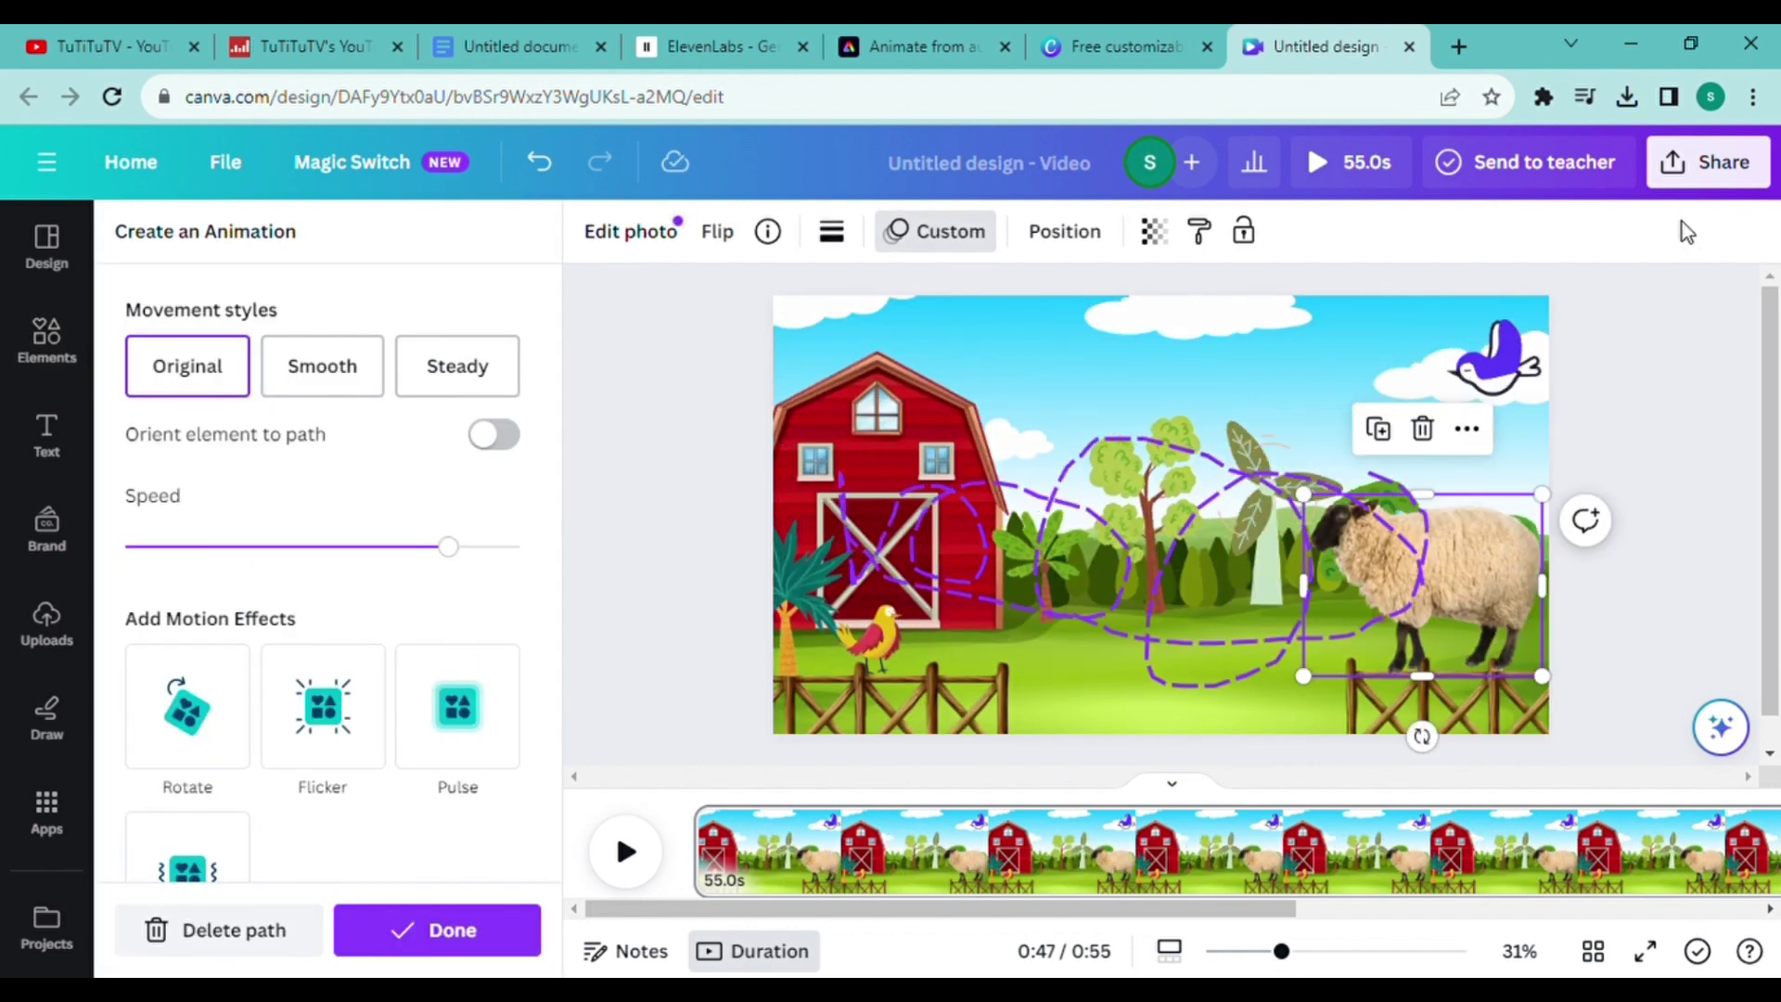
- Download the sheep version of the design as an MP4 video
left_click(1723, 163)
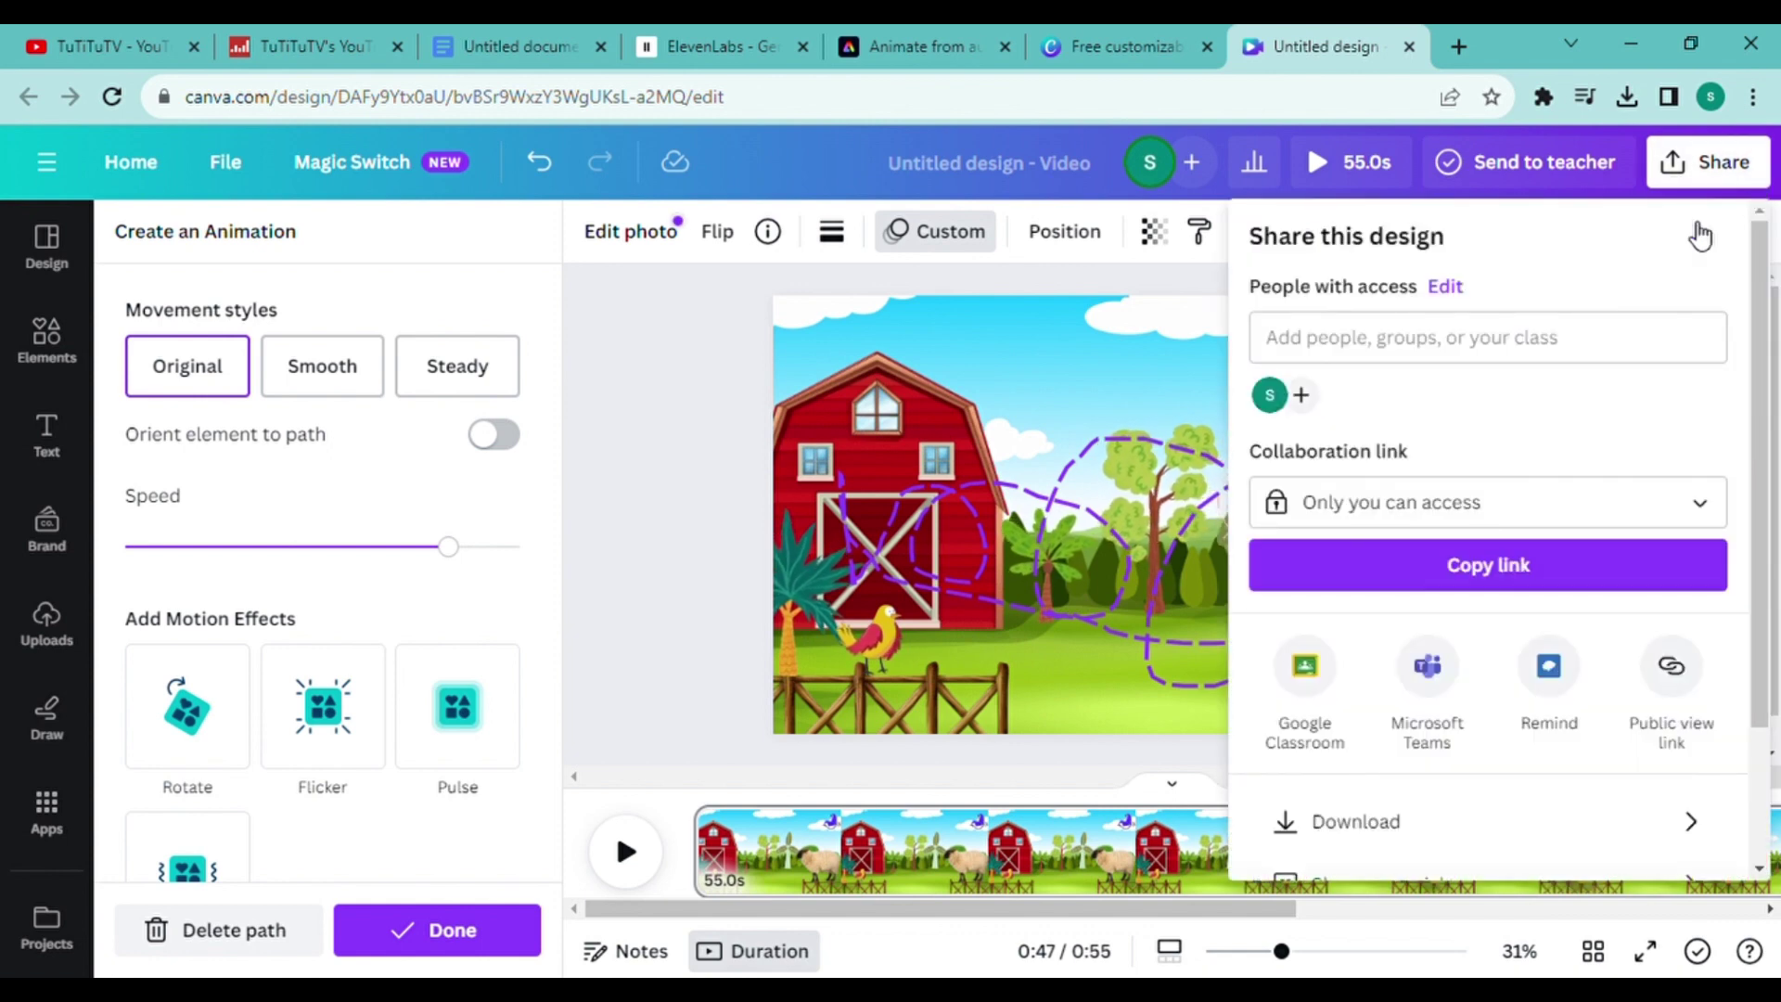
left_click(1427, 825)
left_click(1509, 592)
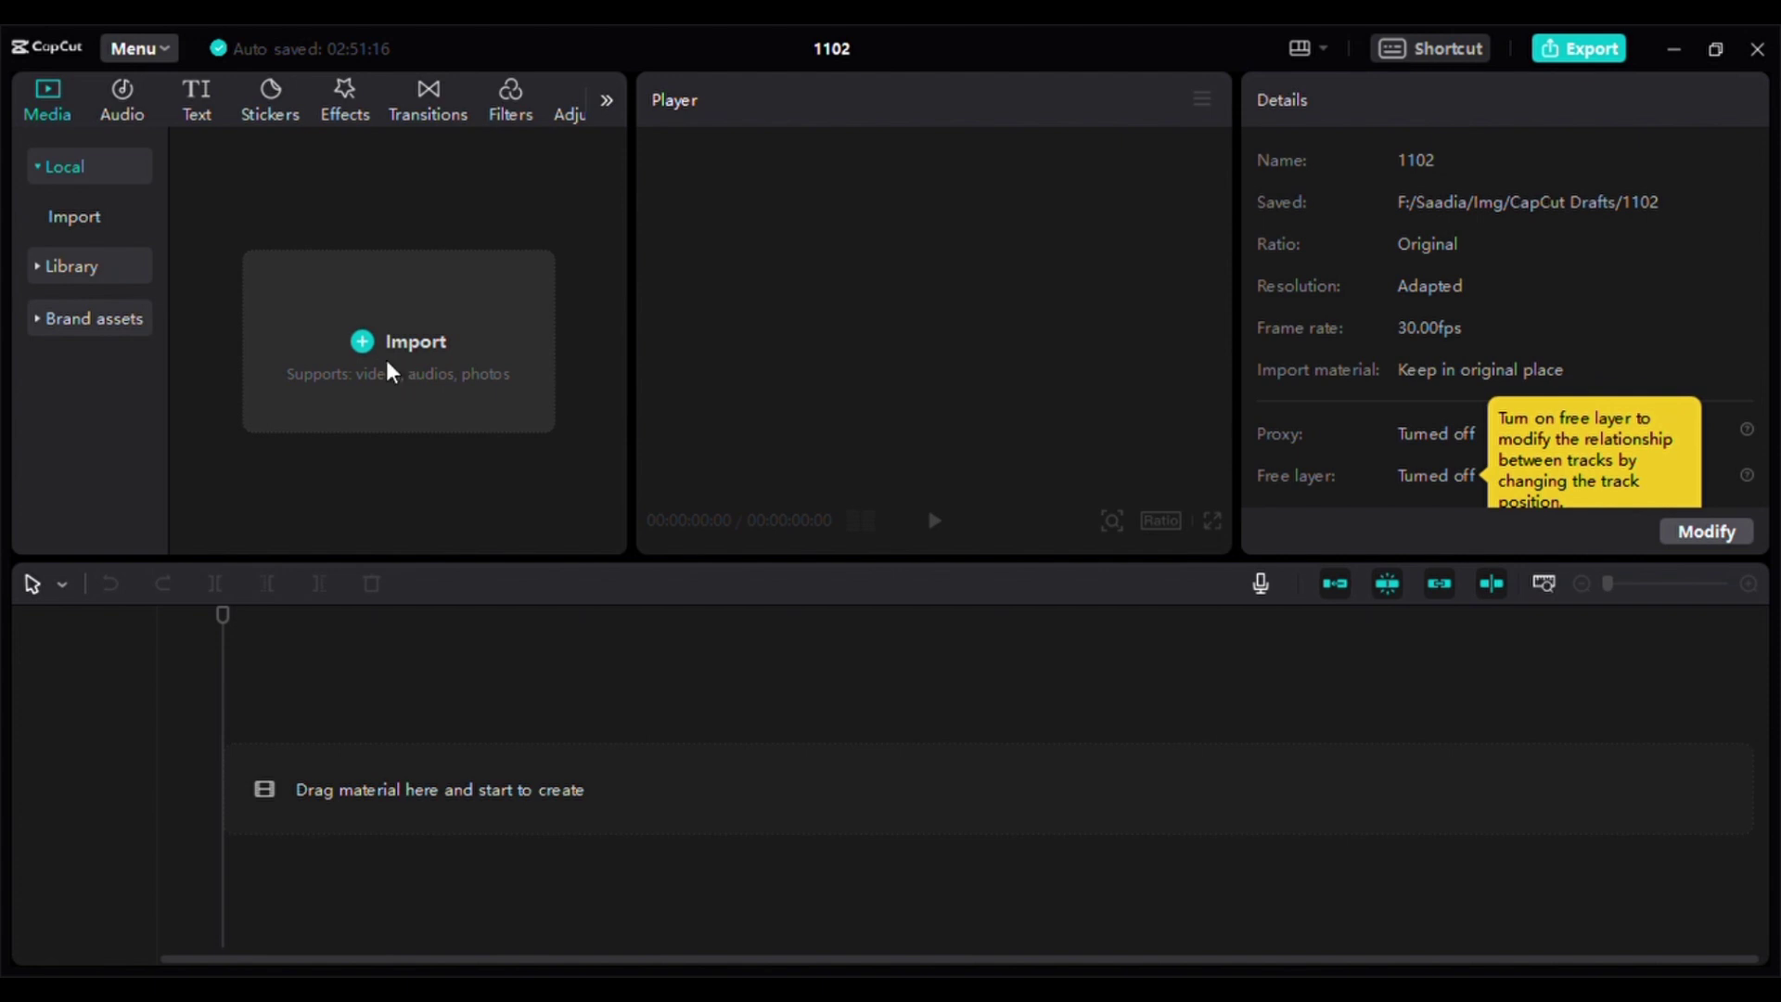
- Import the Canva farm videos and ElevenLabs snowman files, and add Untitled design (3).mp4 to the timeline
left_click(388, 372)
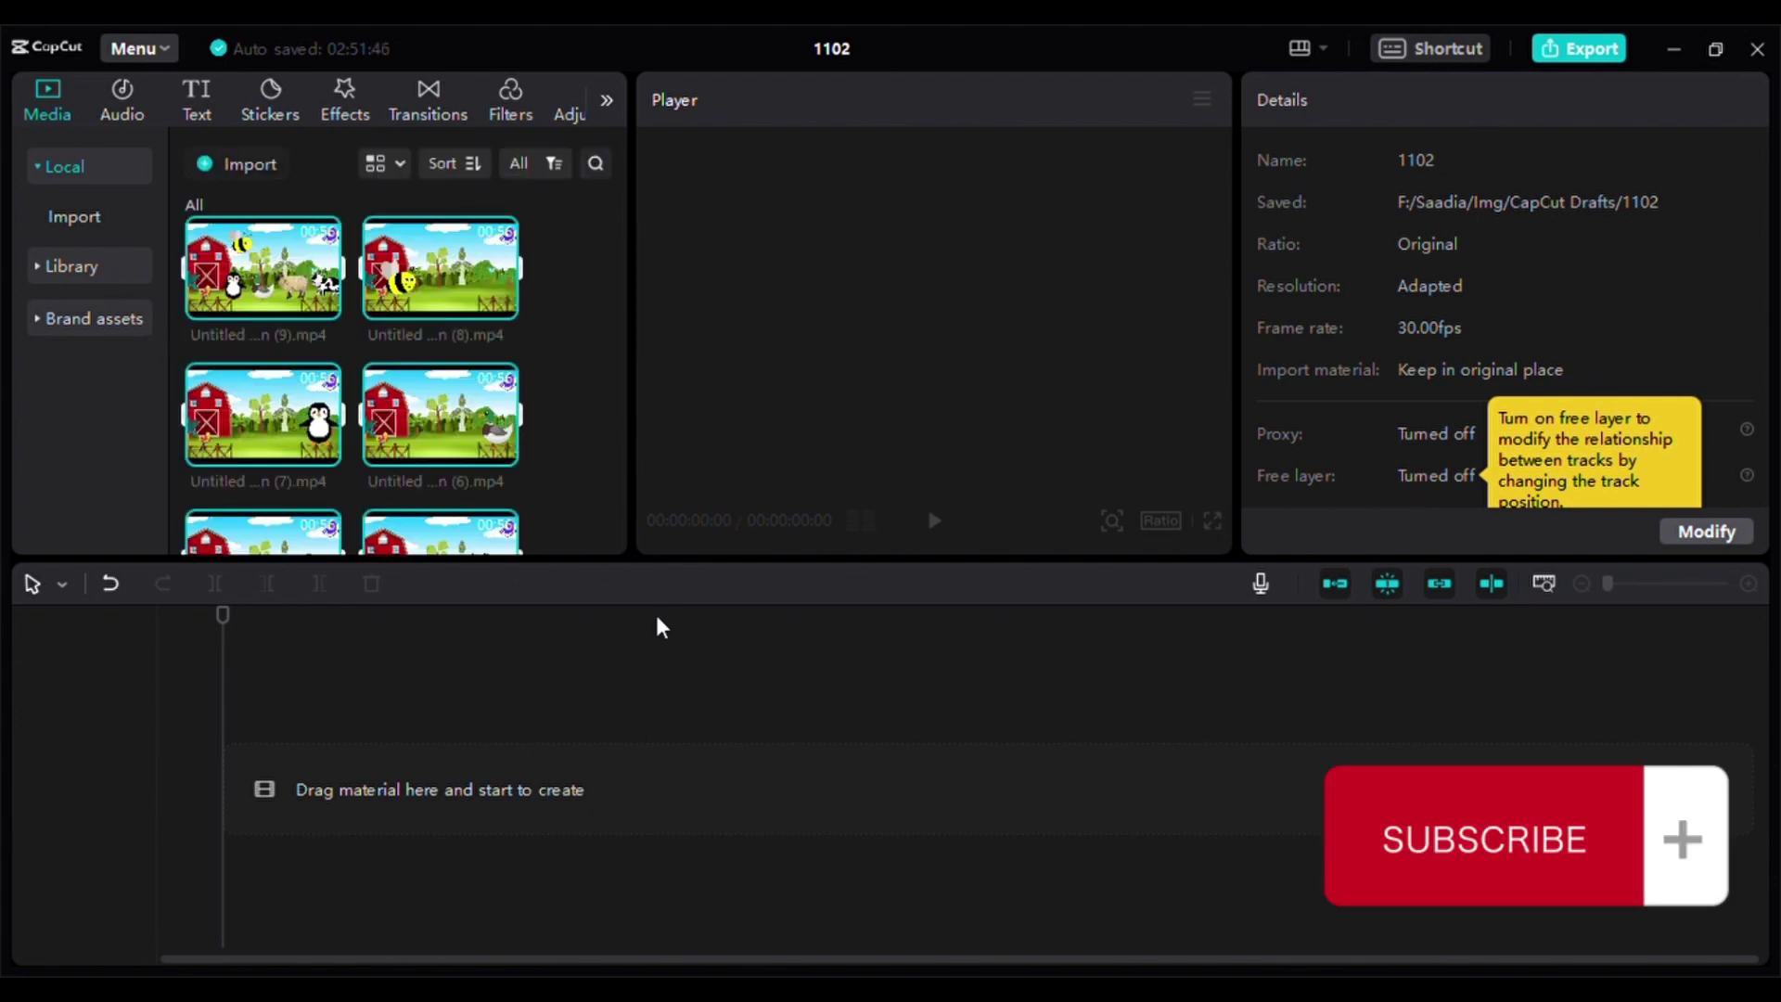
scroll(624, 326, "down", 2)
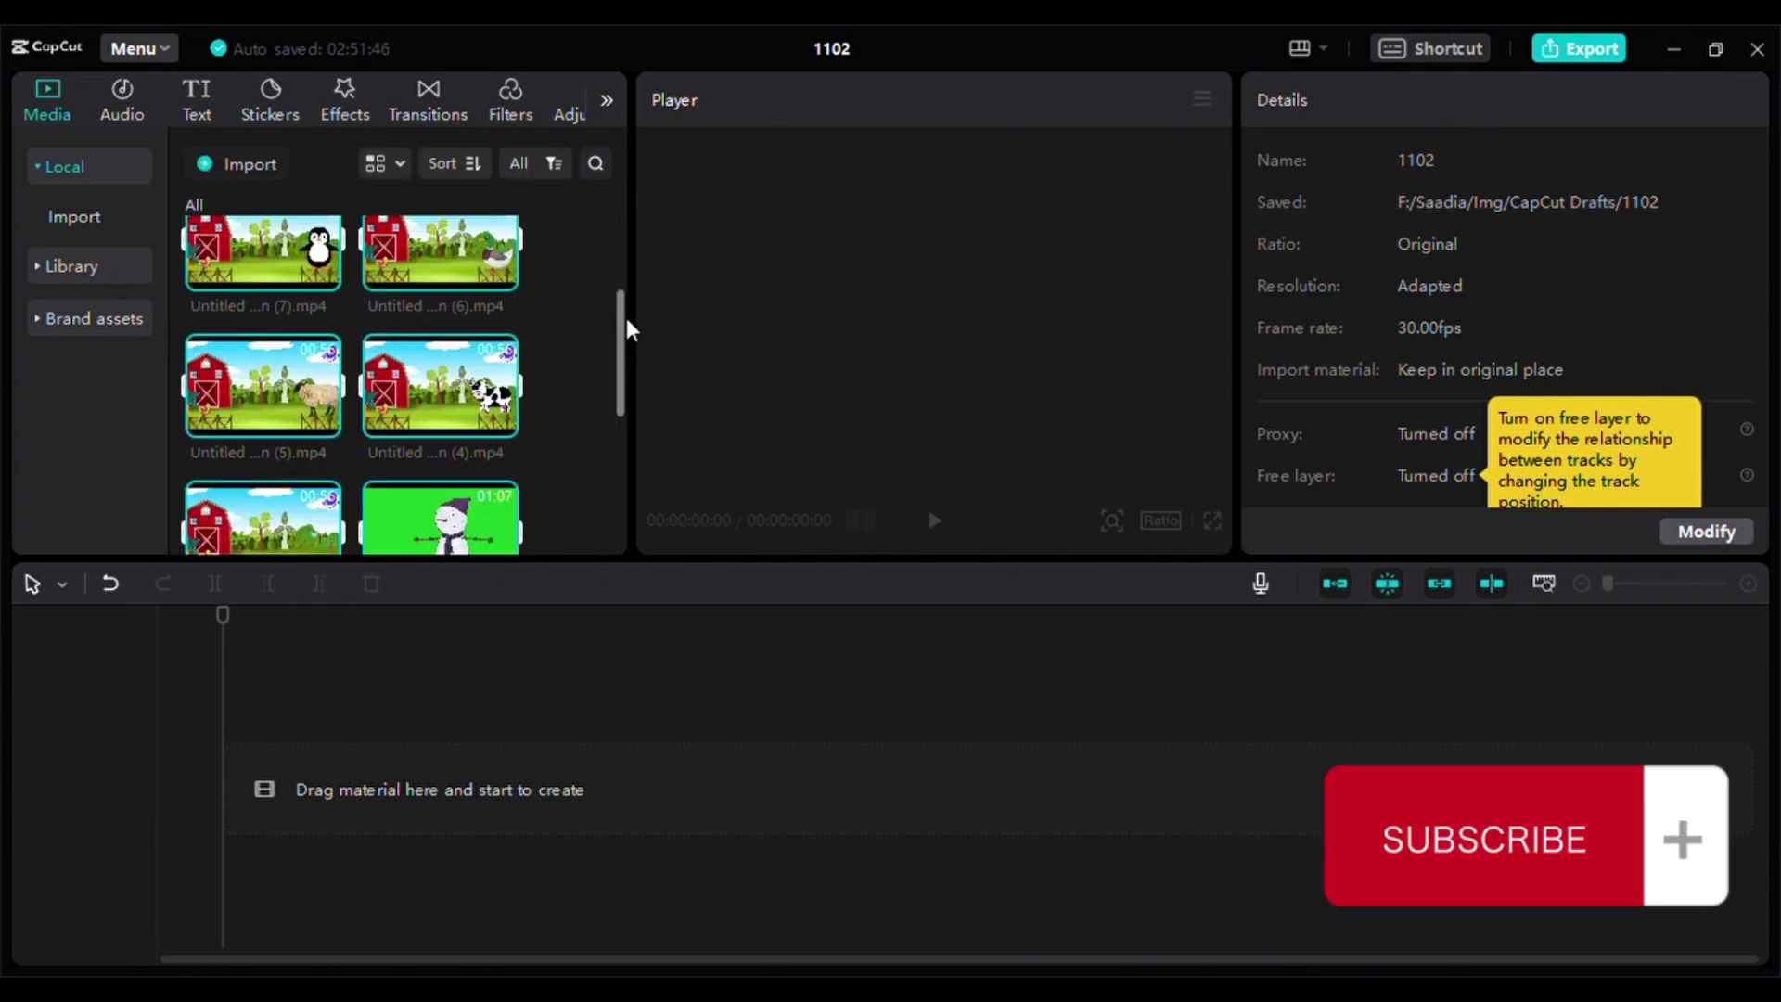
scroll(626, 306, "down", 3)
left_click_drag(622, 304, 622, 377)
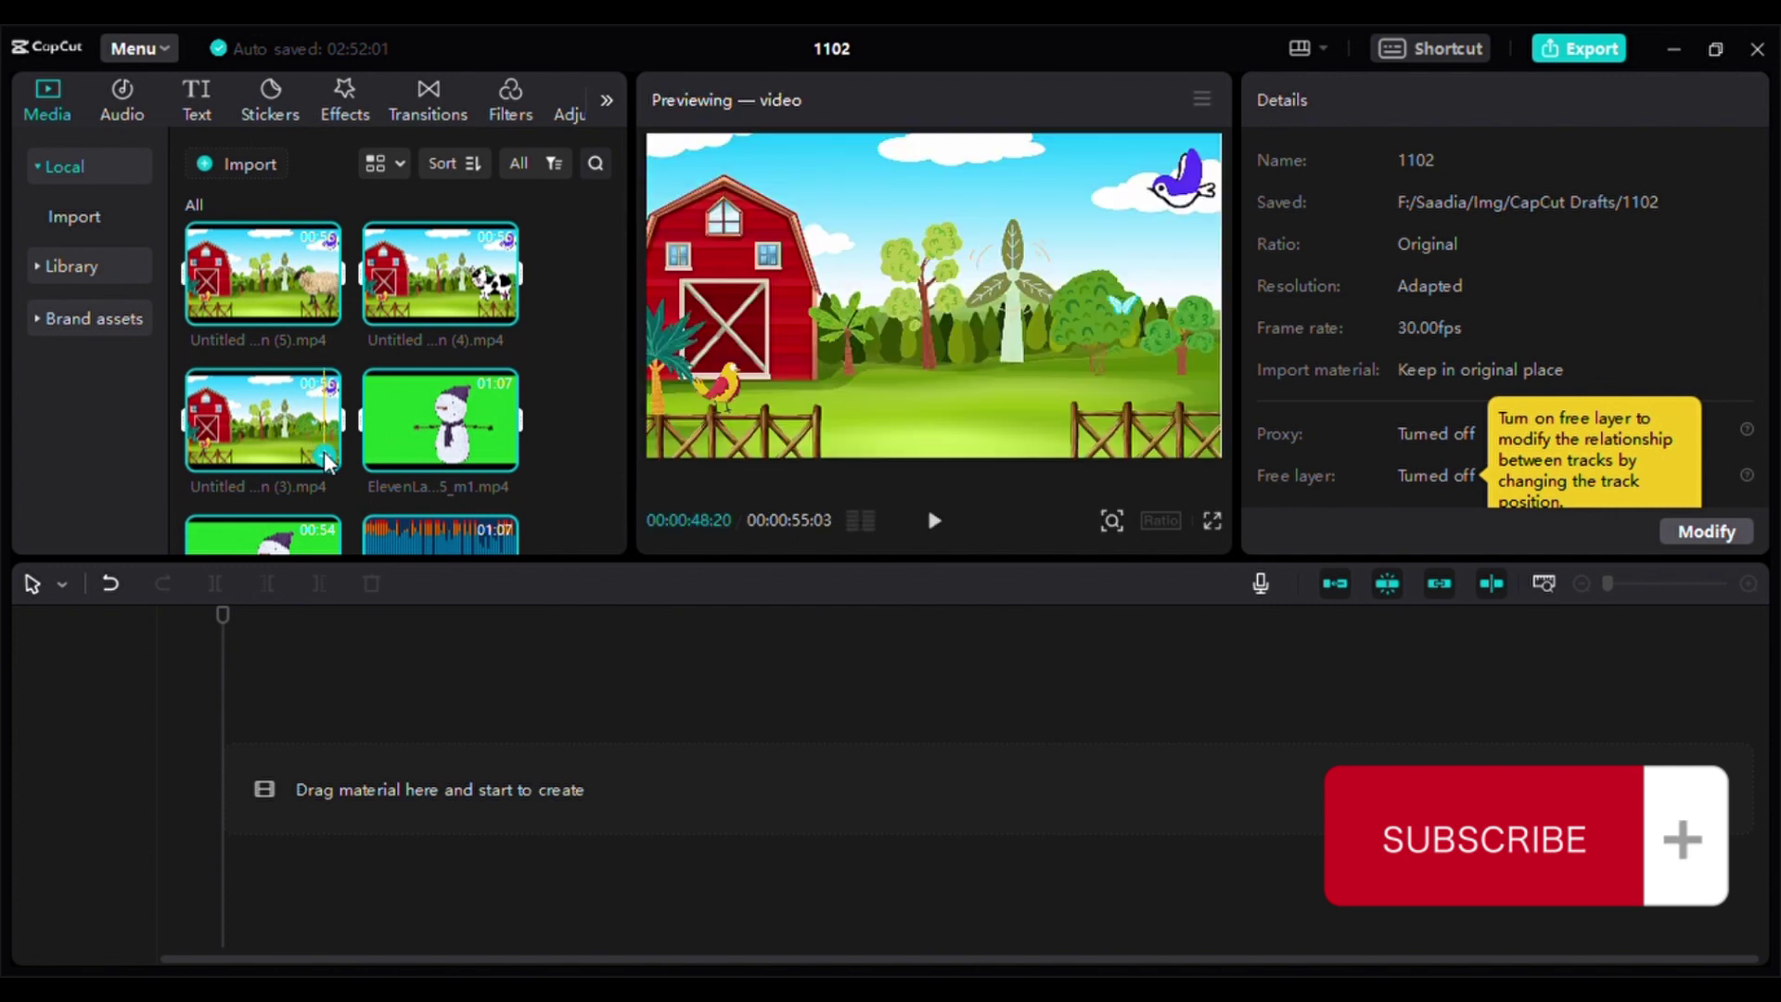
left_click(326, 458)
scroll(623, 398, "down", 2)
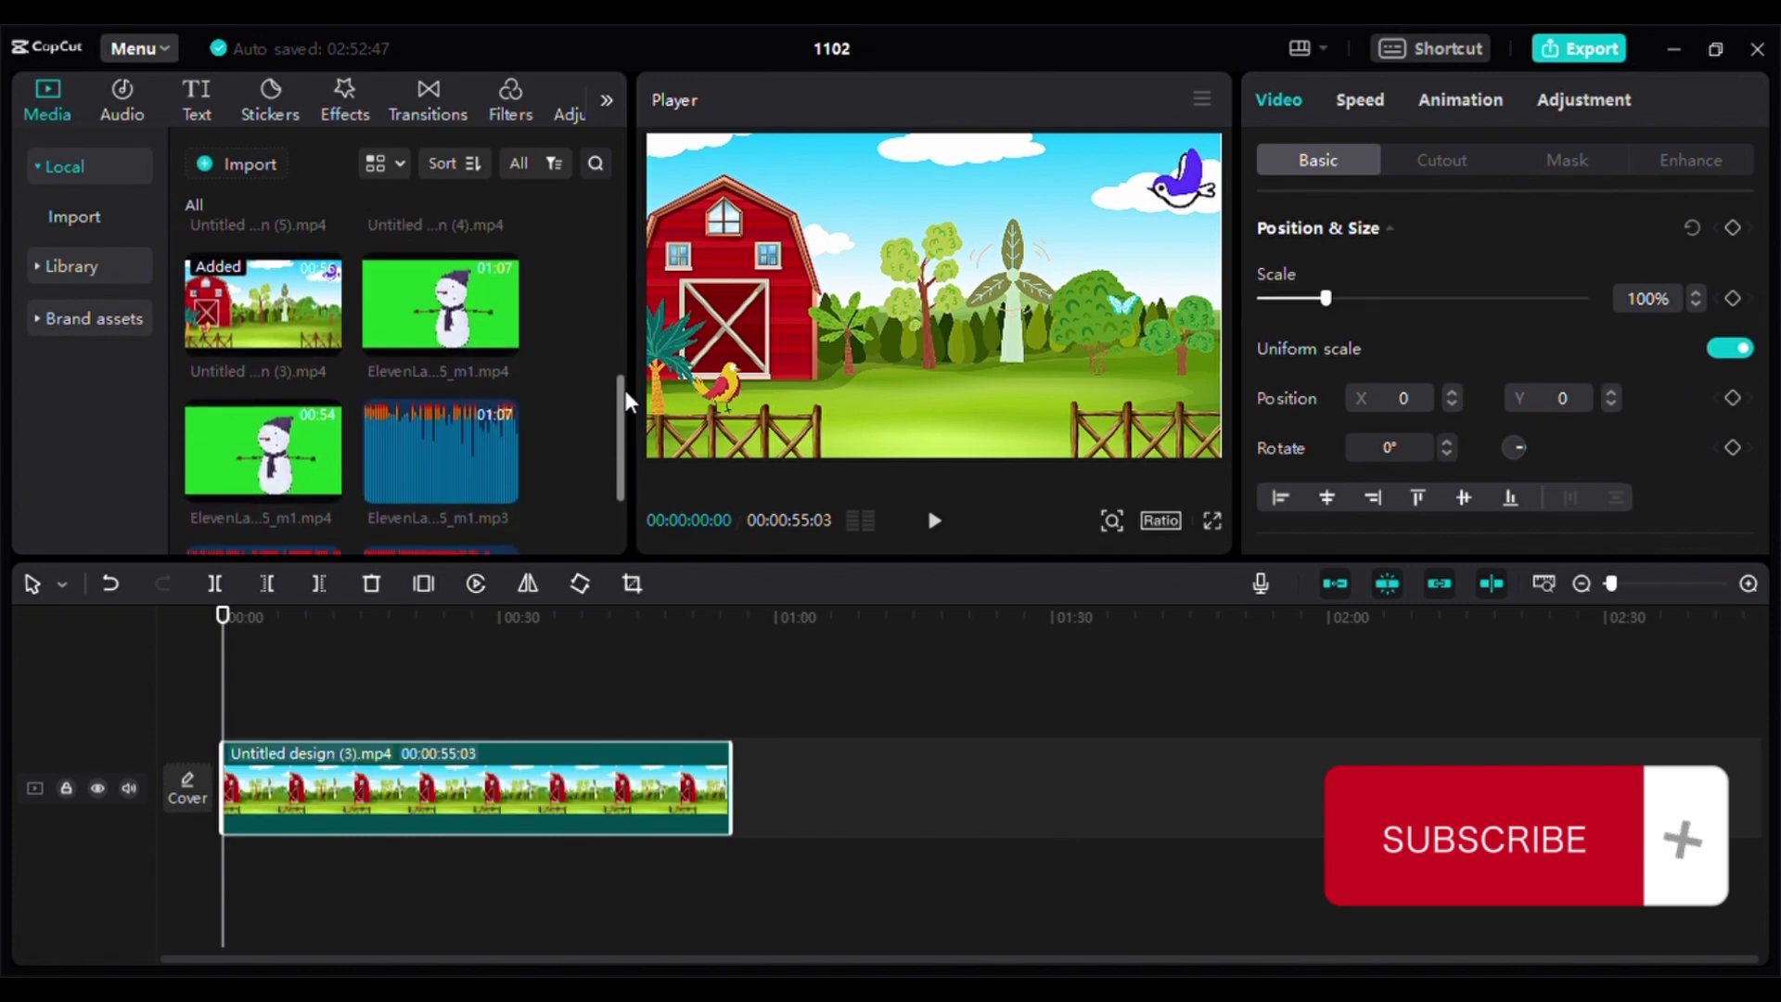
mouse_move(264, 460)
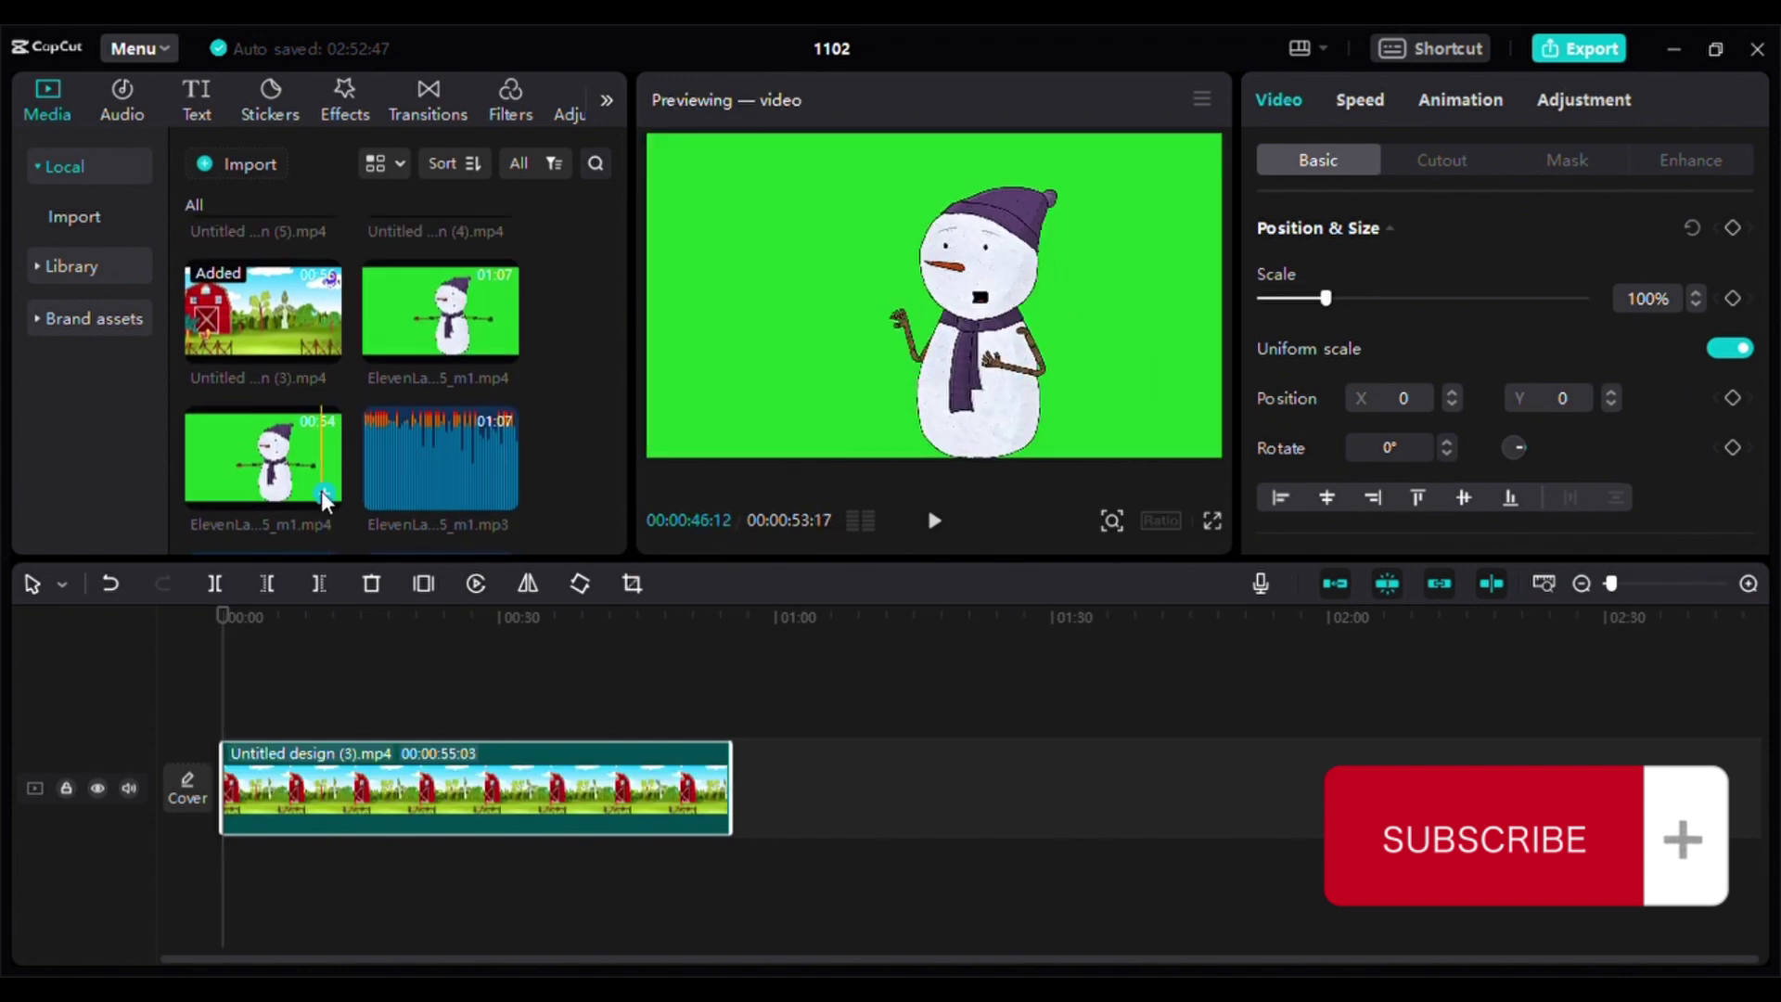
- Put the 54-second snowman clip on a track above the farm video and open its Cutout settings
left_click(323, 501)
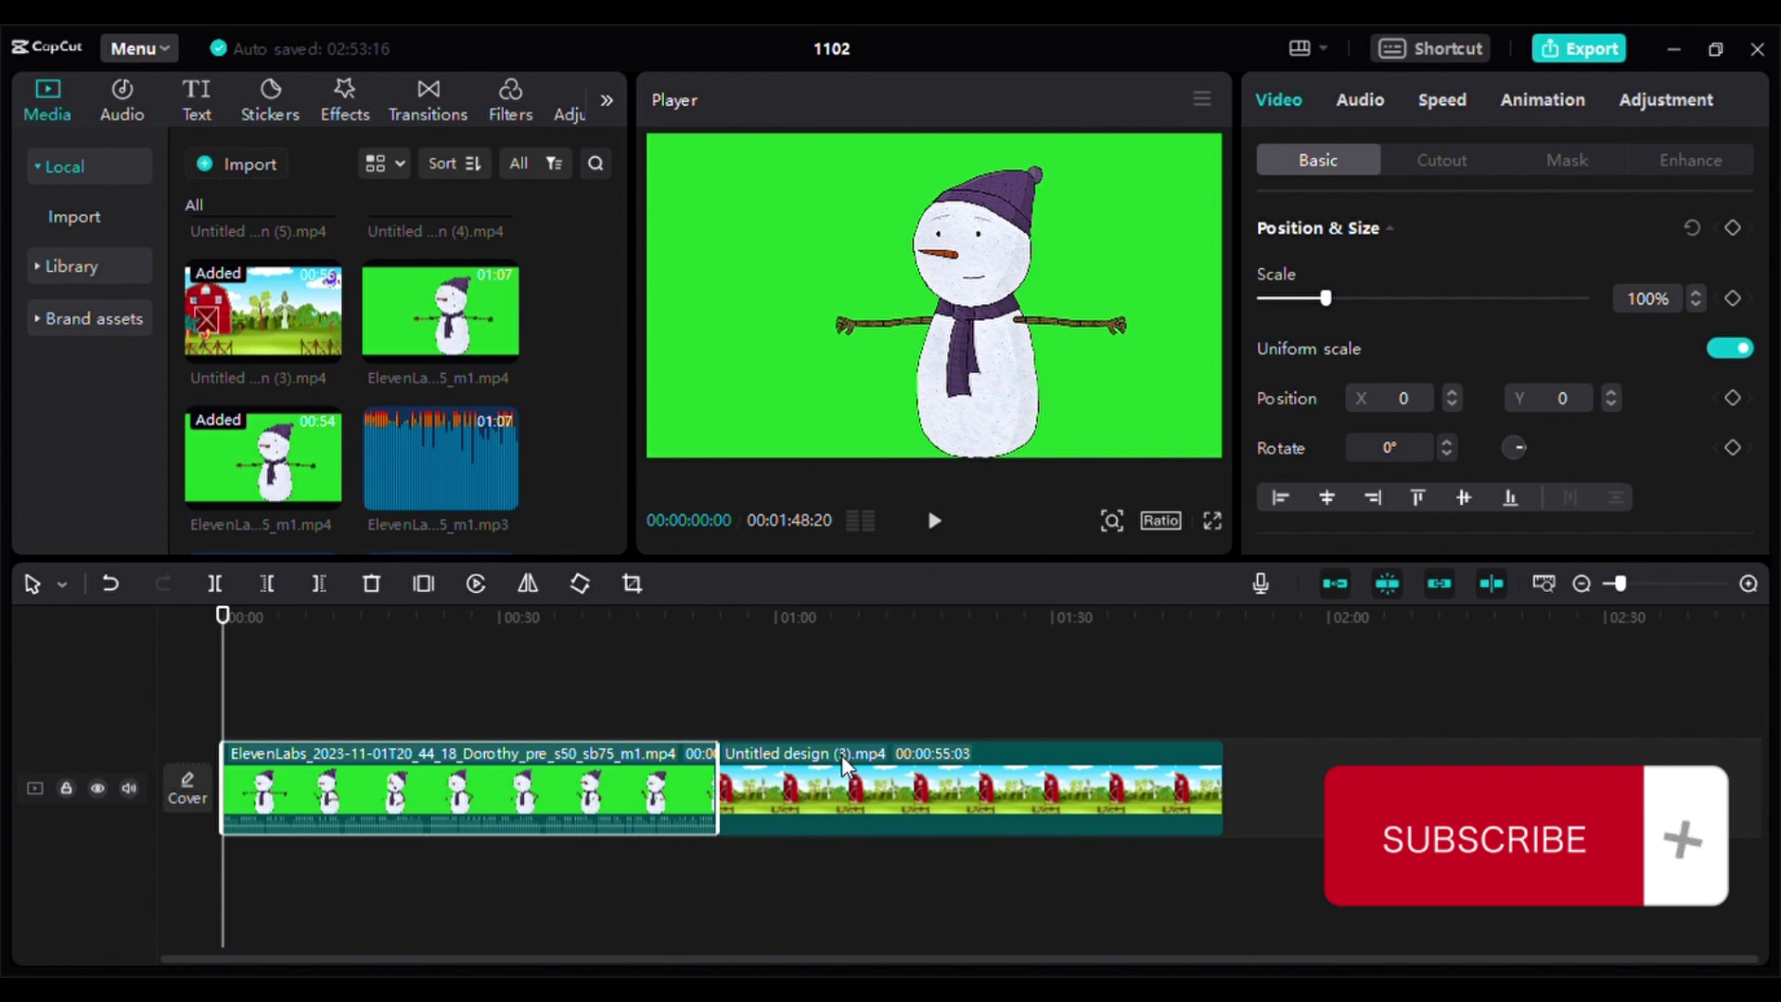
mouse_move(756, 821)
left_mouse_down()
mouse_move(832, 790)
mouse_move(302, 693)
left_mouse_up()
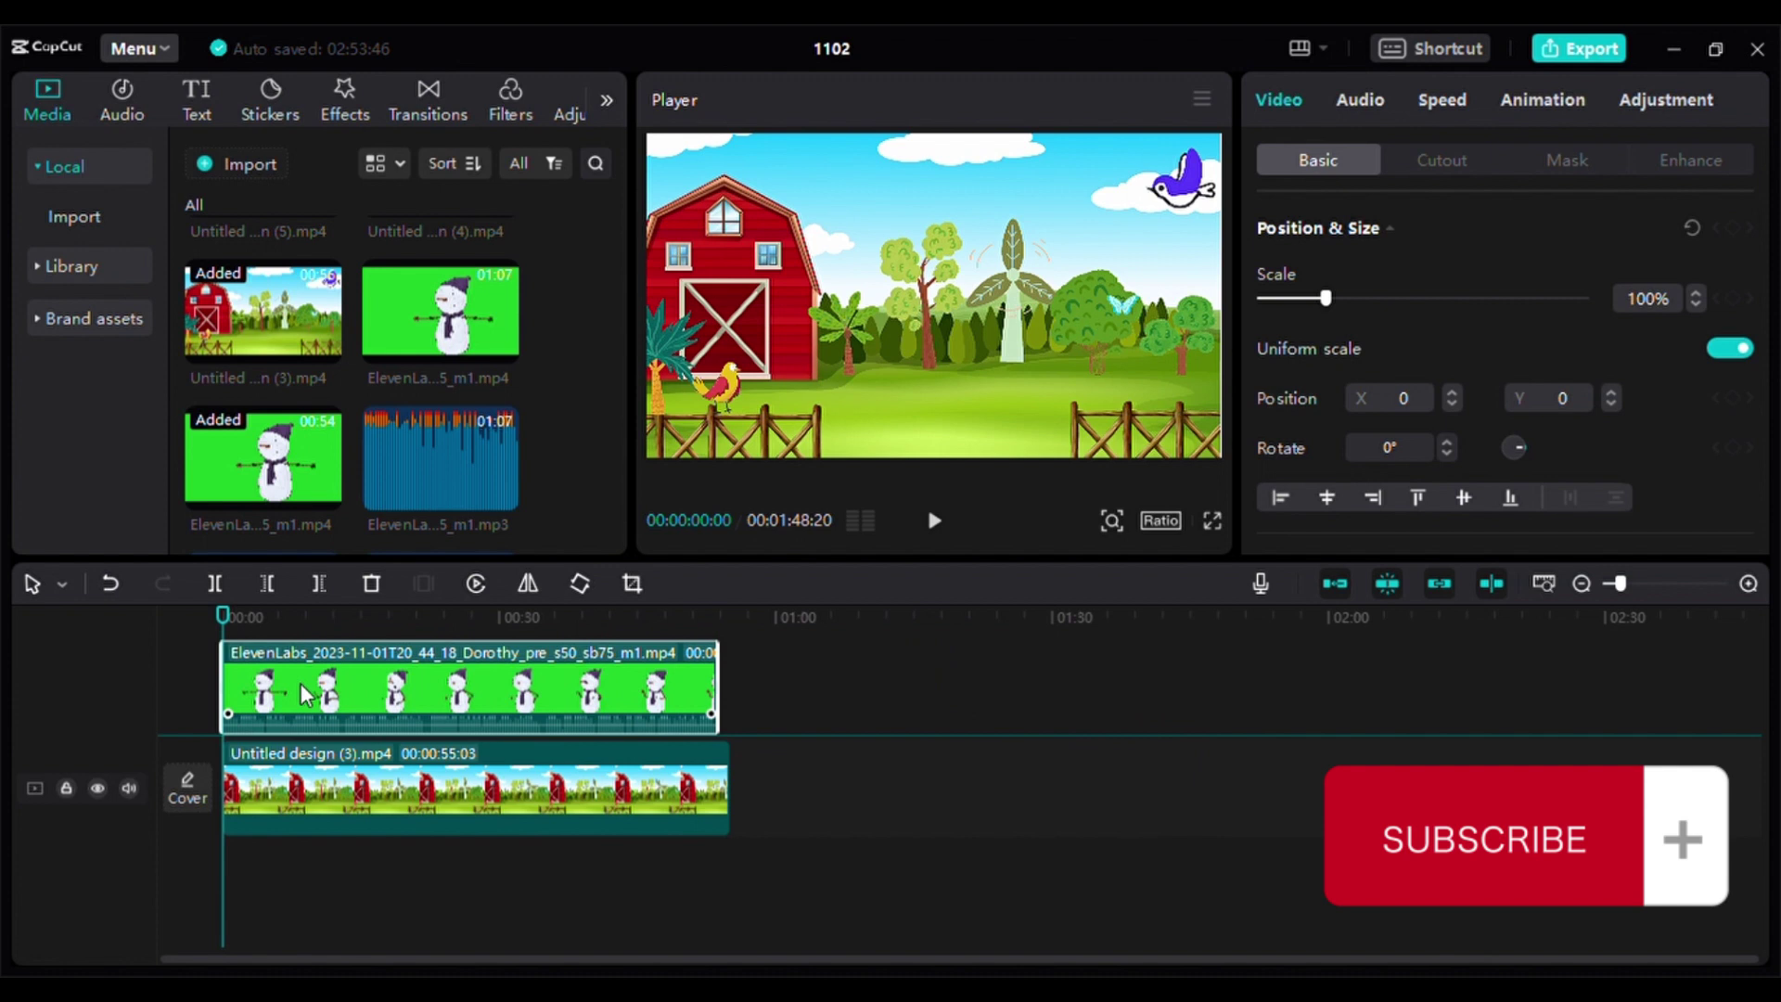
left_click(1422, 162)
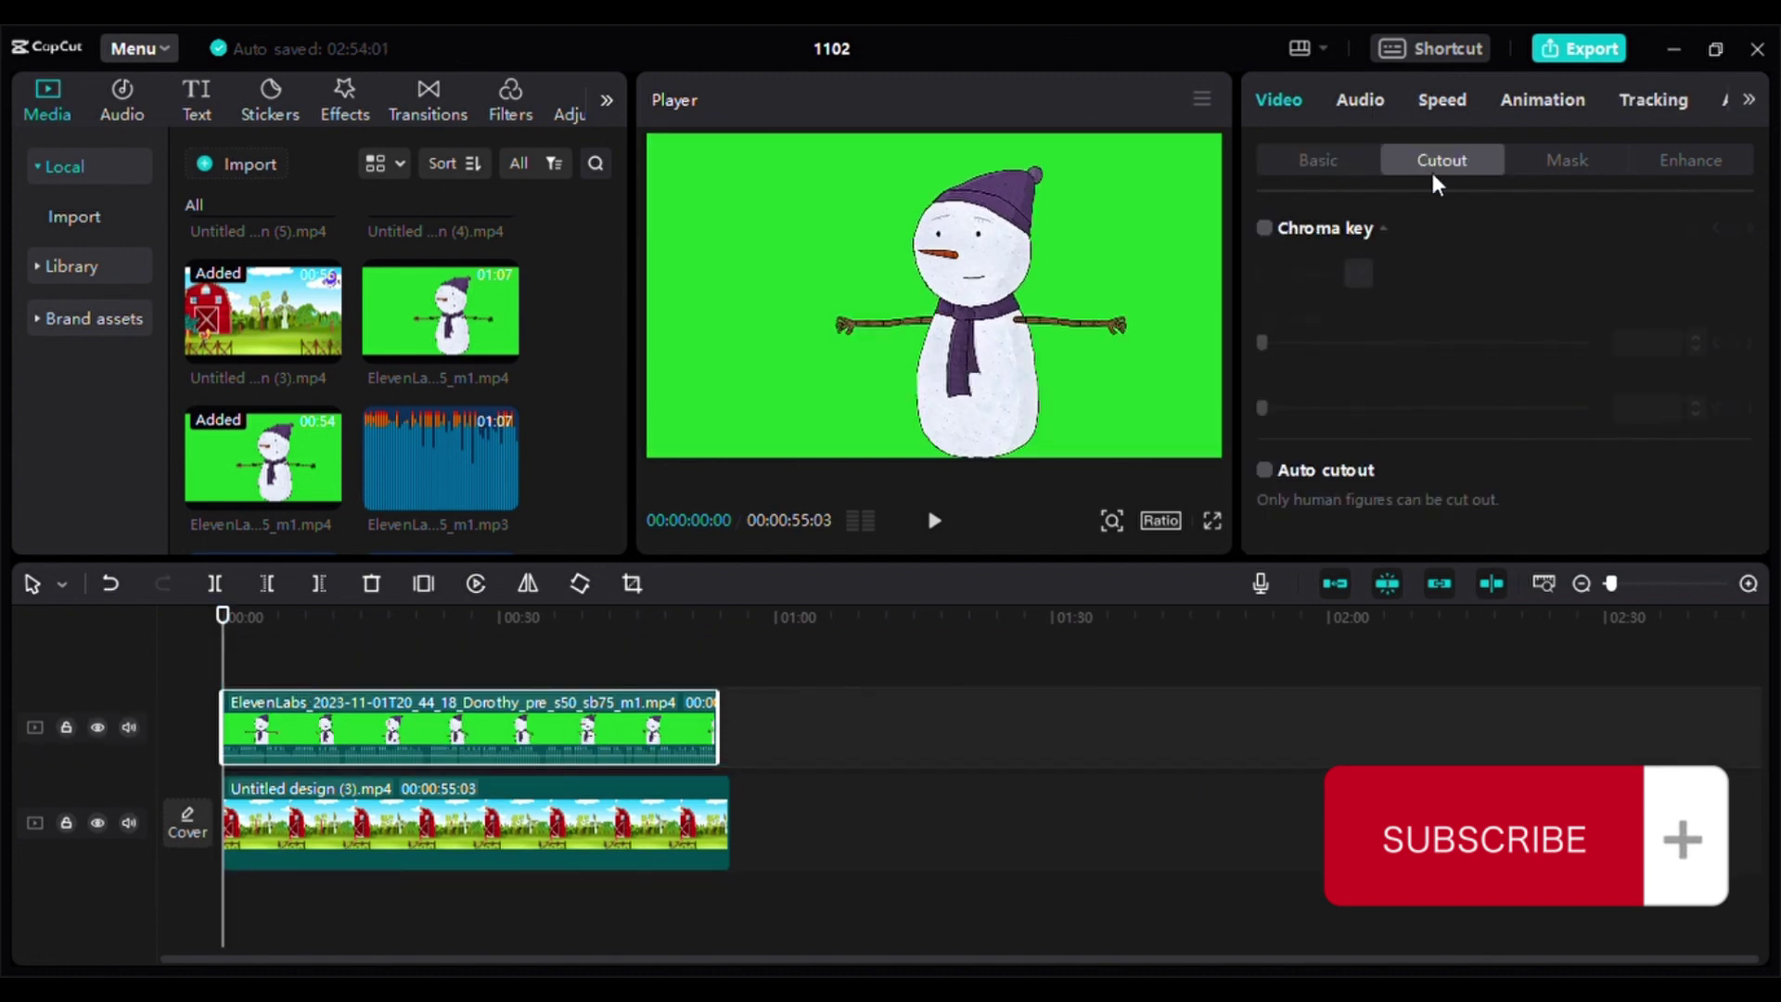
- Enable Chroma key and pick the green to key out the snowman's background
left_click(1325, 231)
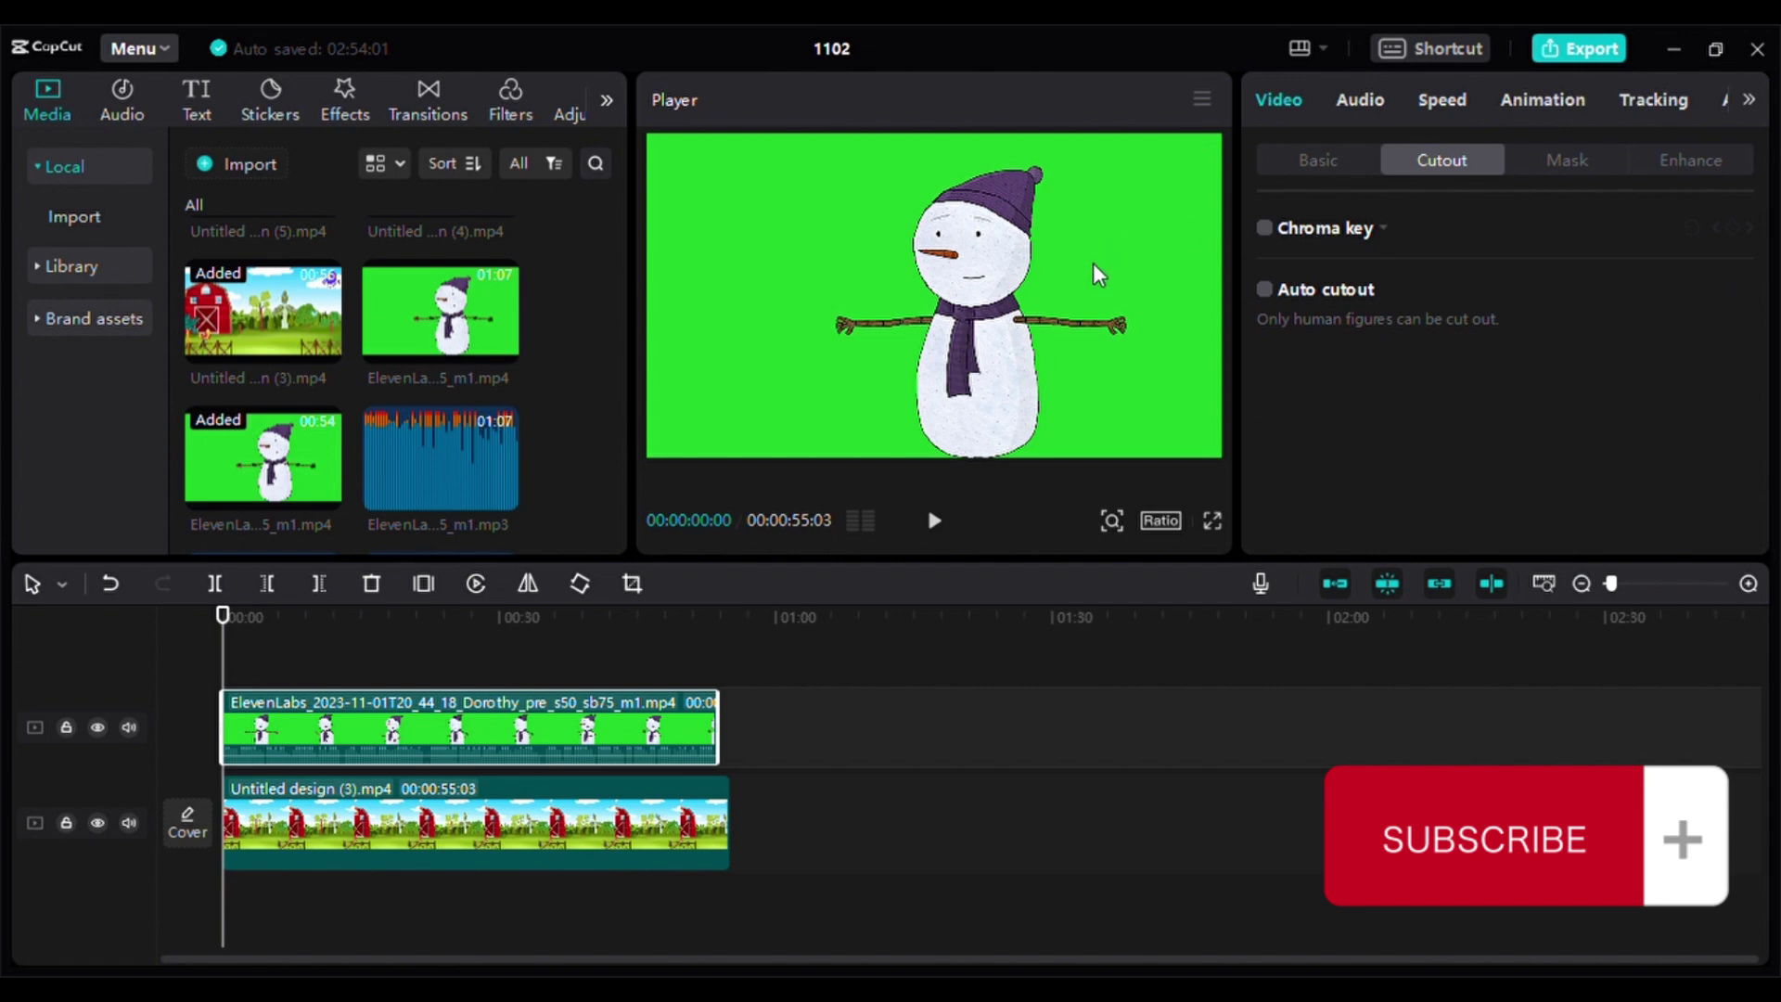
left_click(1372, 343)
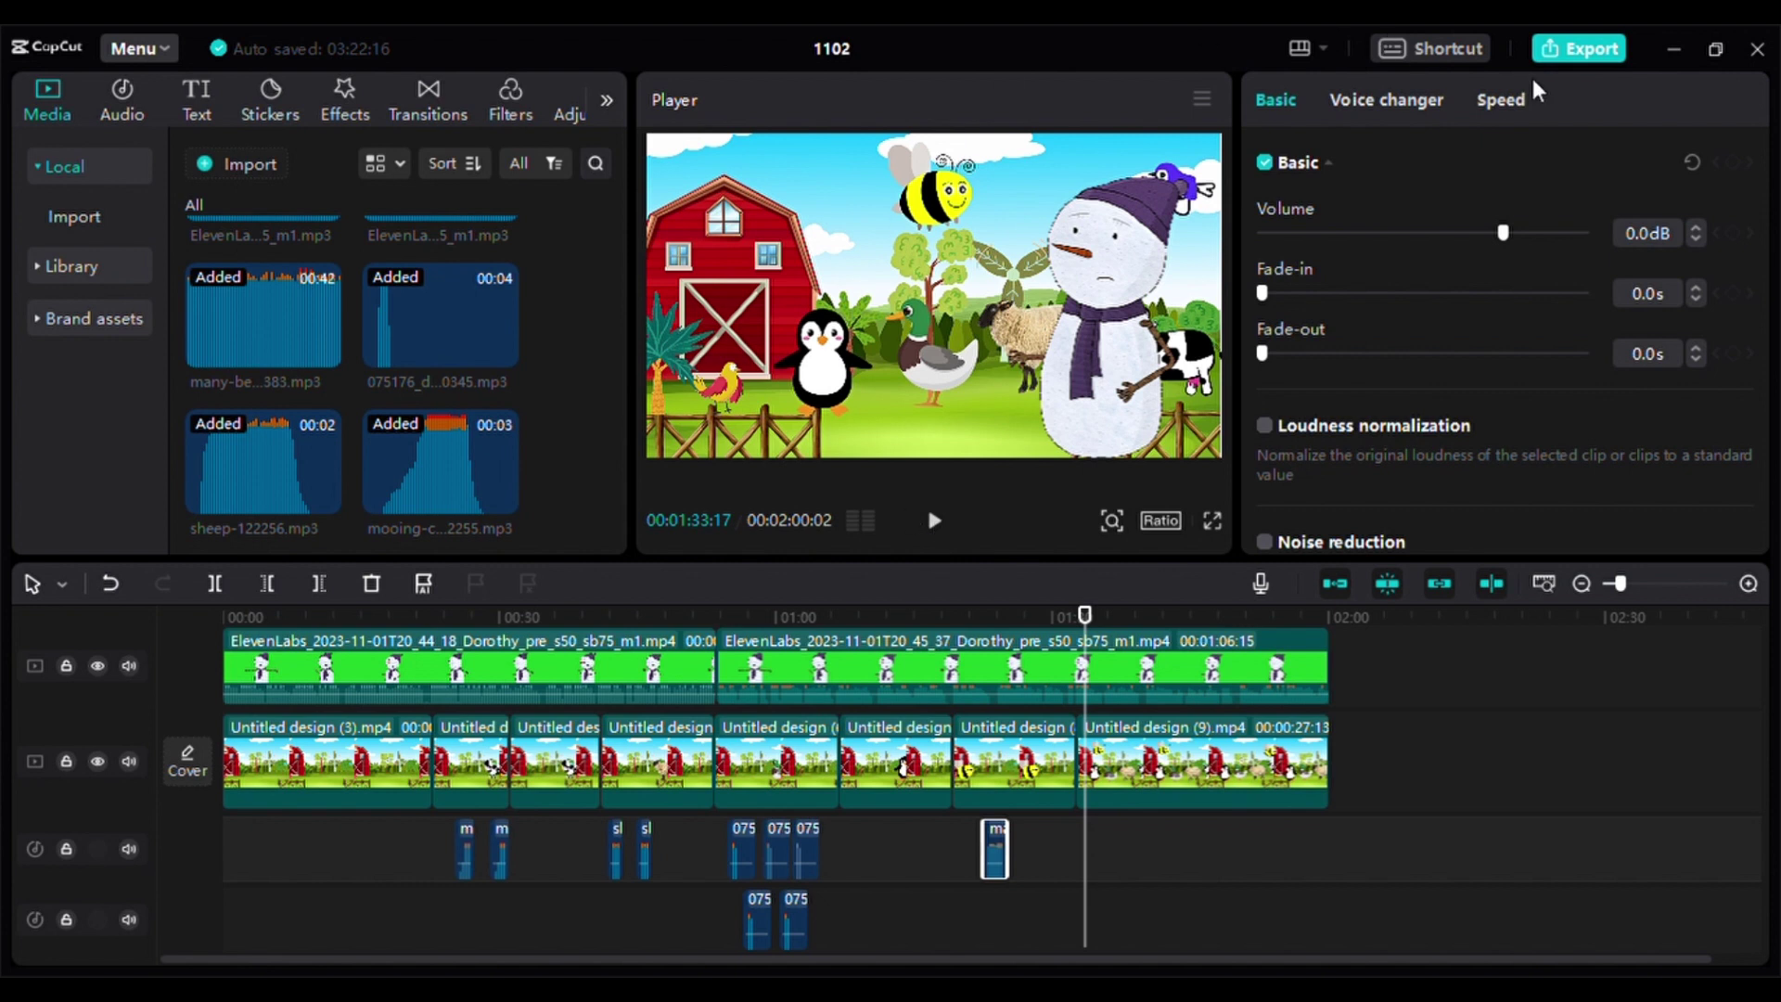
- Launch the export of the finished snowman farm edit and bring up its export settings
left_click(1580, 49)
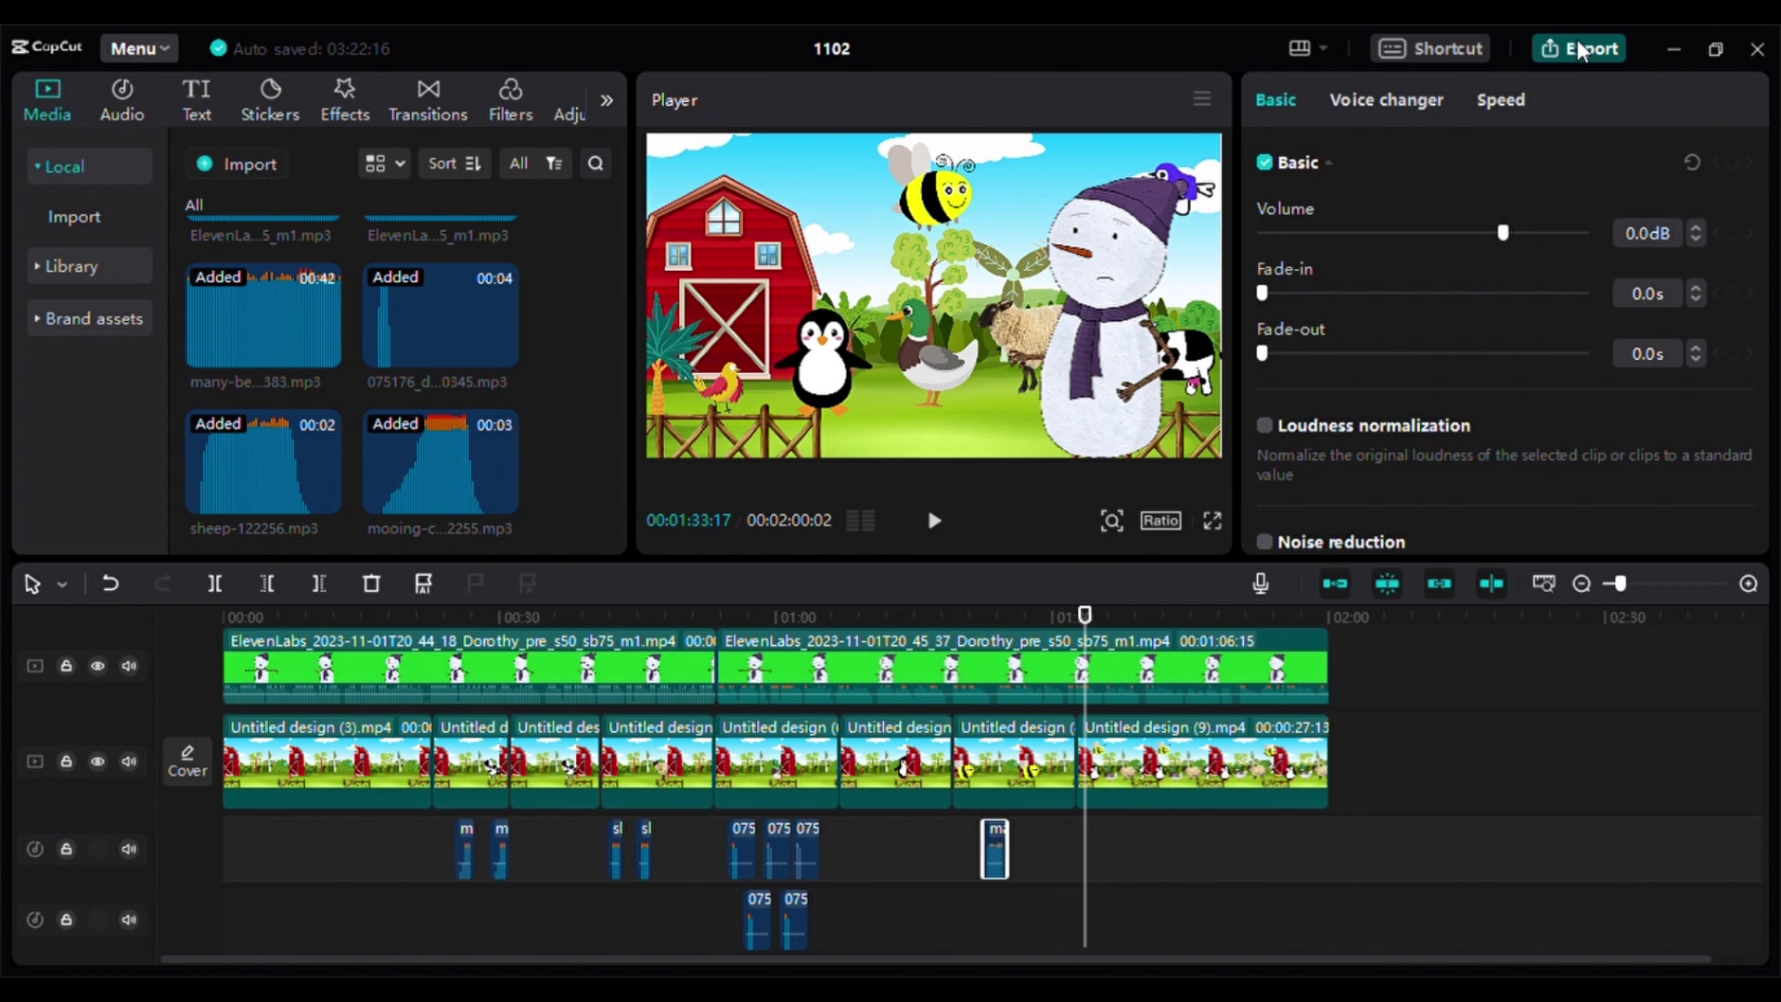
left_click(1578, 49)
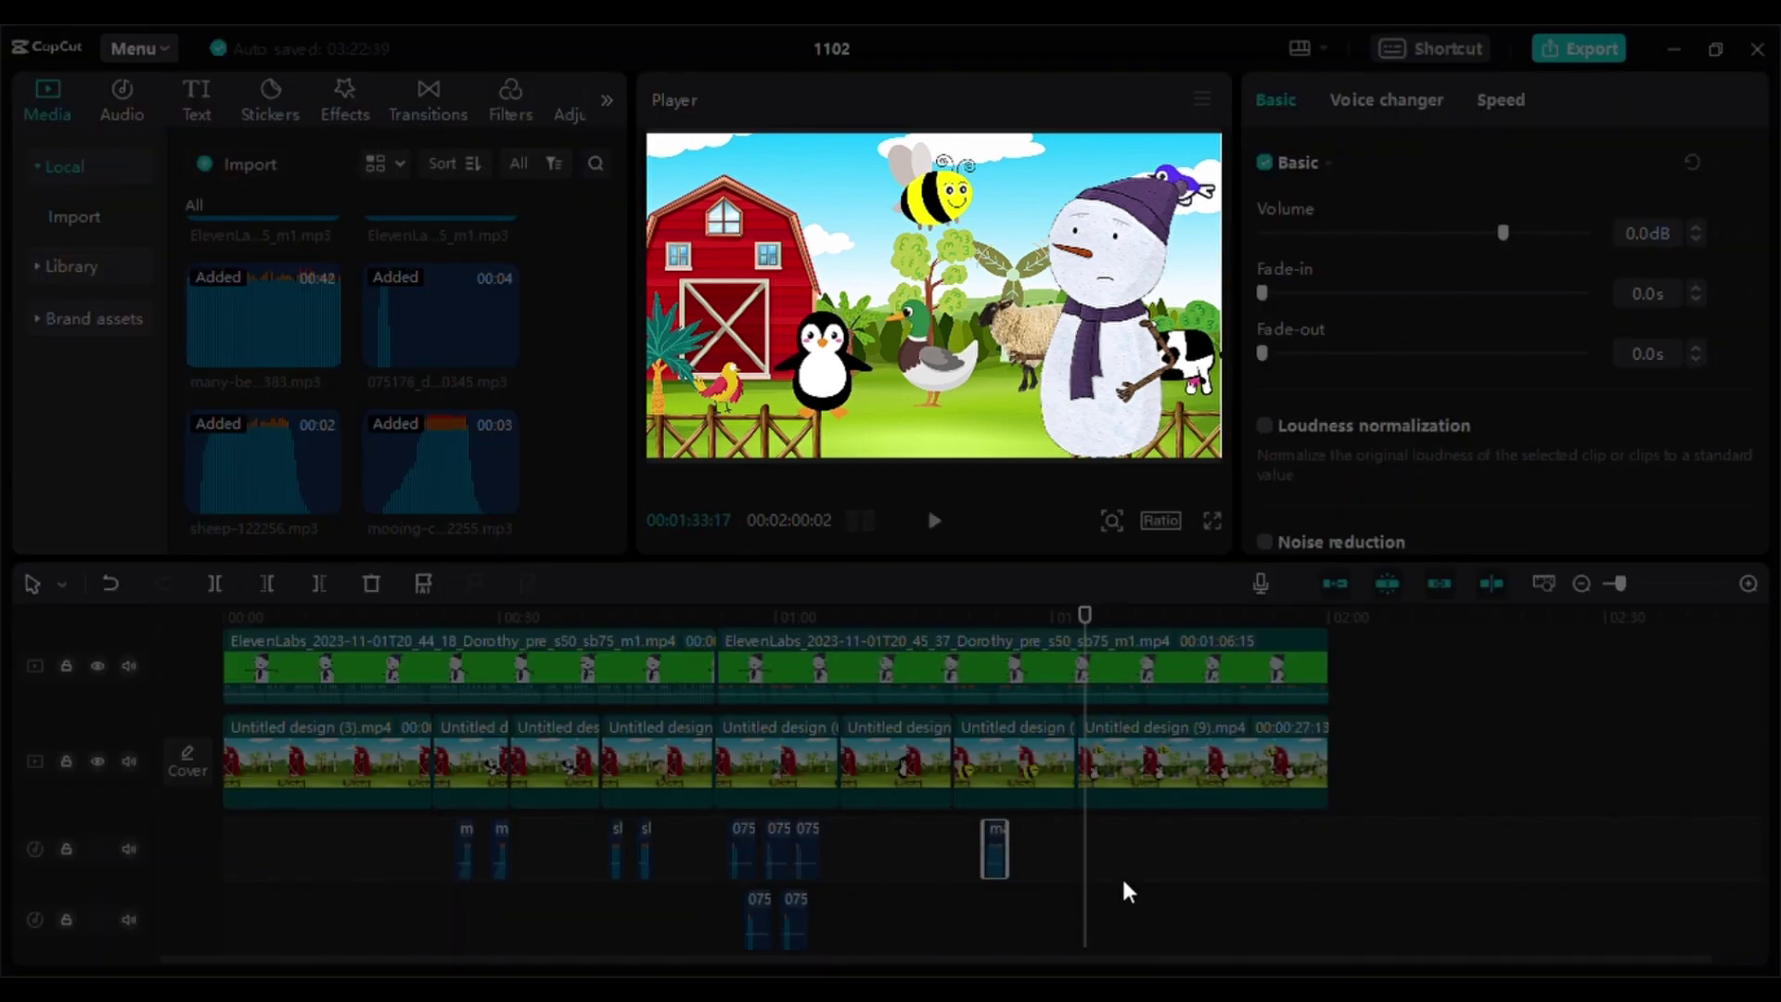